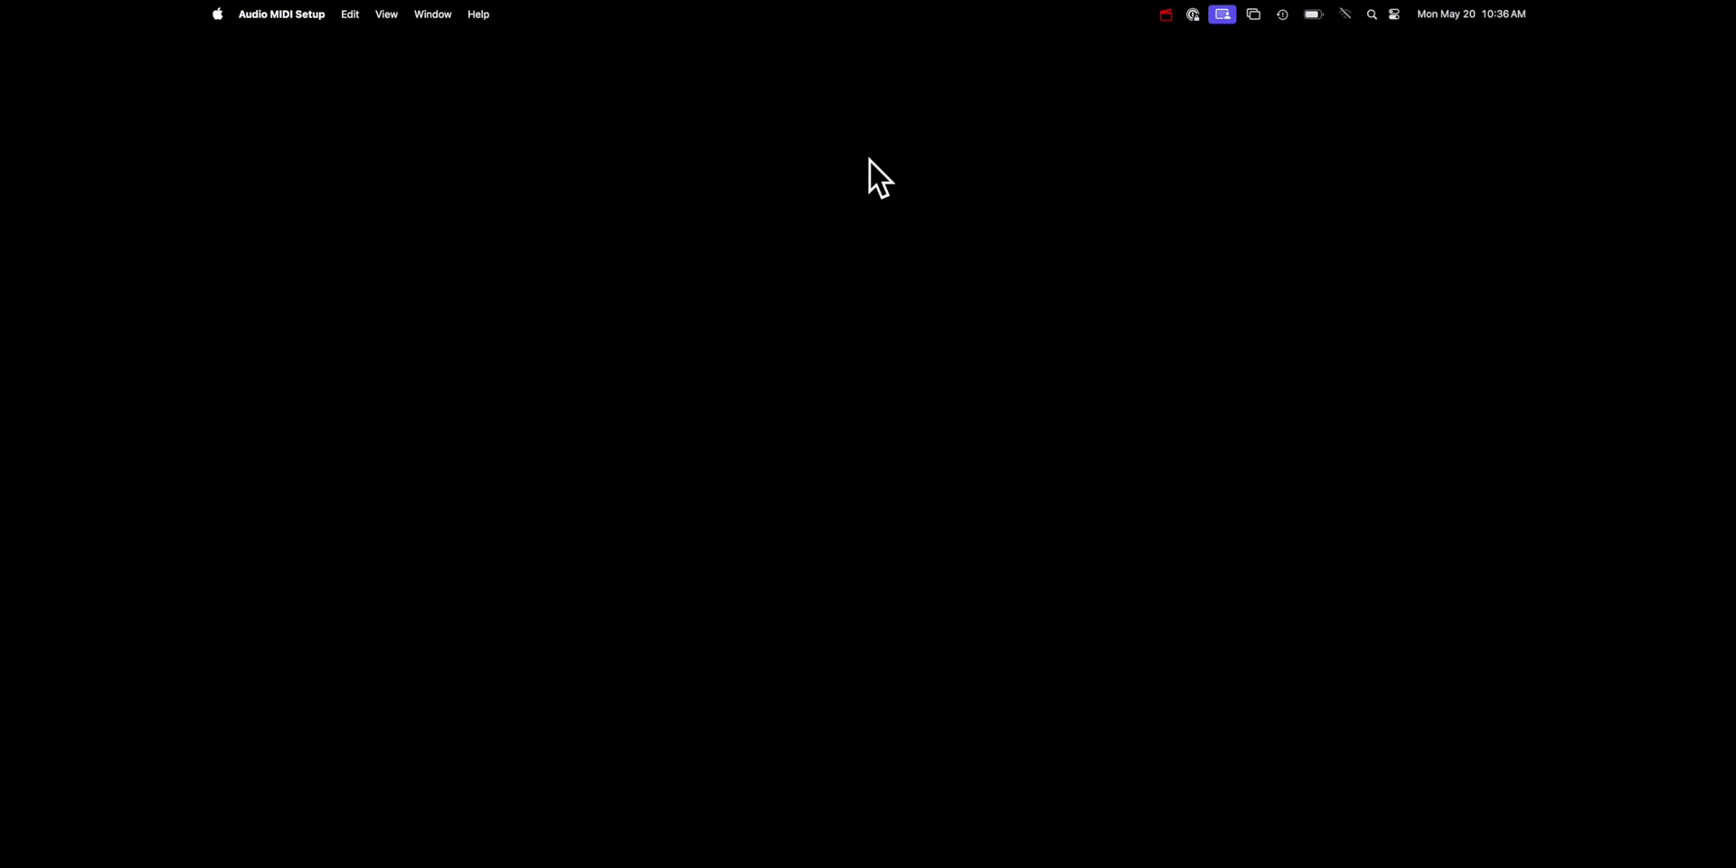
Step: Launch Audio MIDI Setup via Spotlight and show the MIDI Studio device map
{"action": "key", "text": "super+space"}
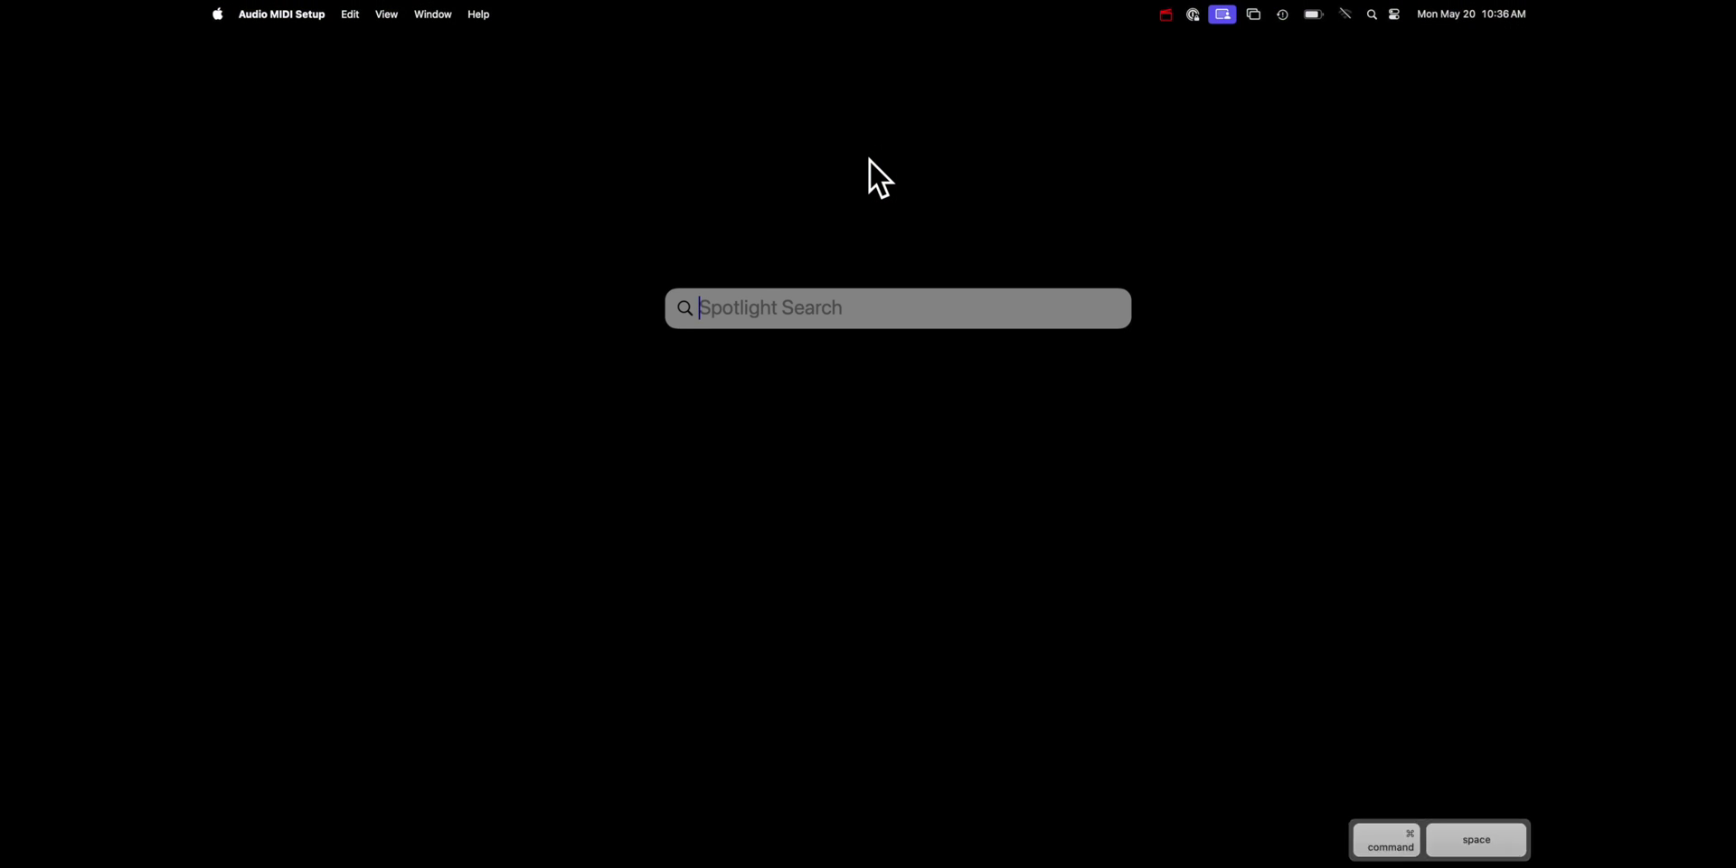
{"action": "type", "text": "audi"}
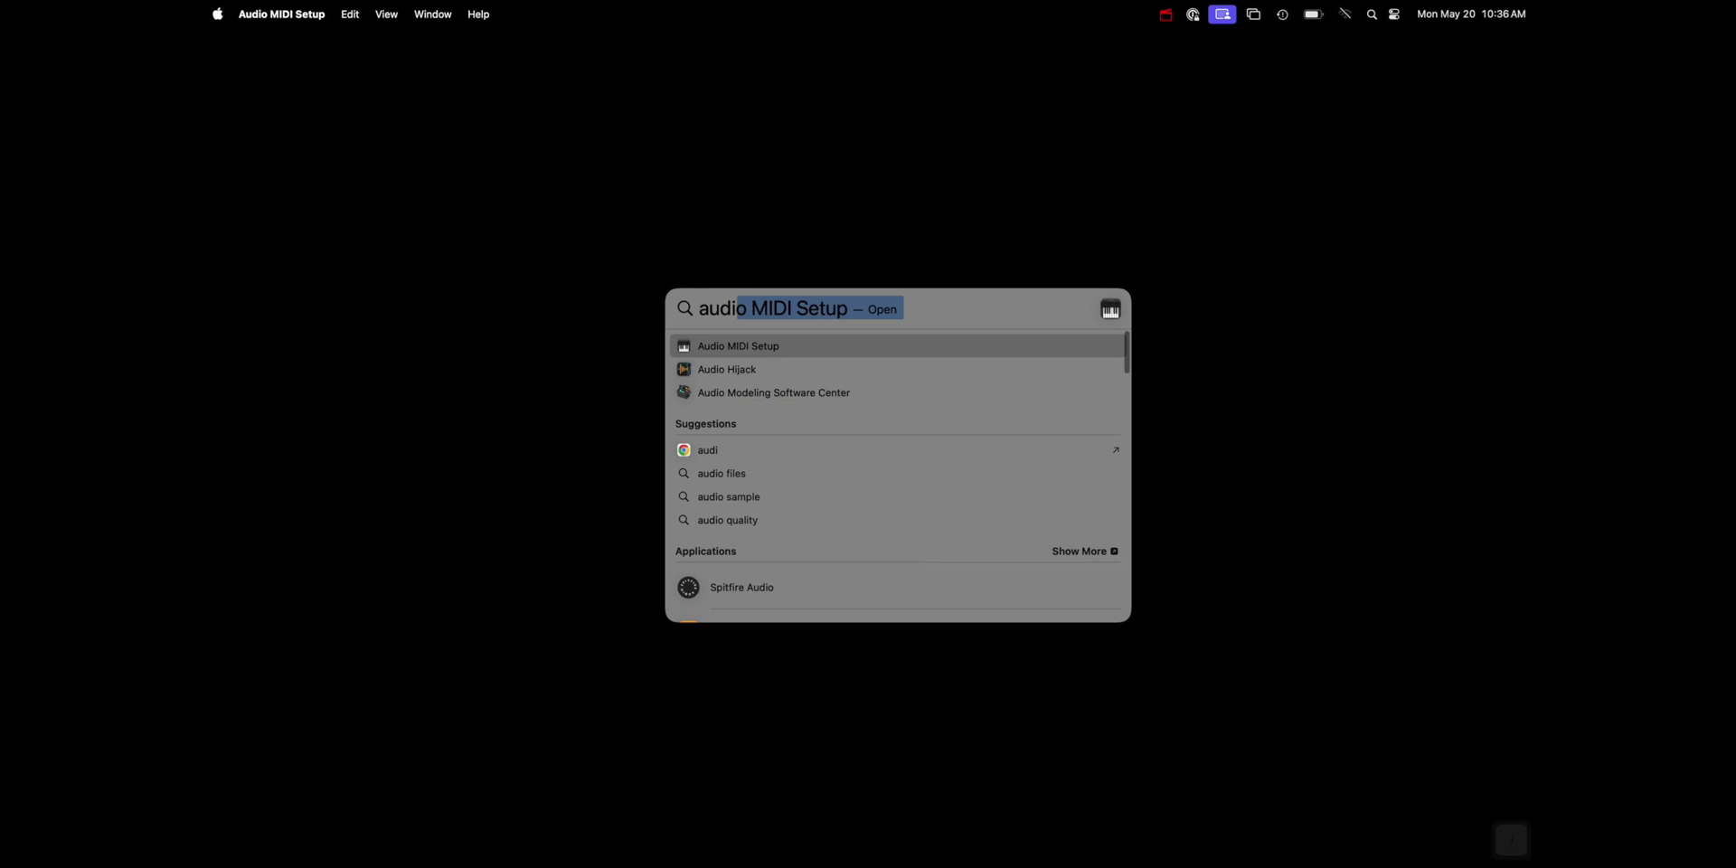
{"action": "key", "text": "Return"}
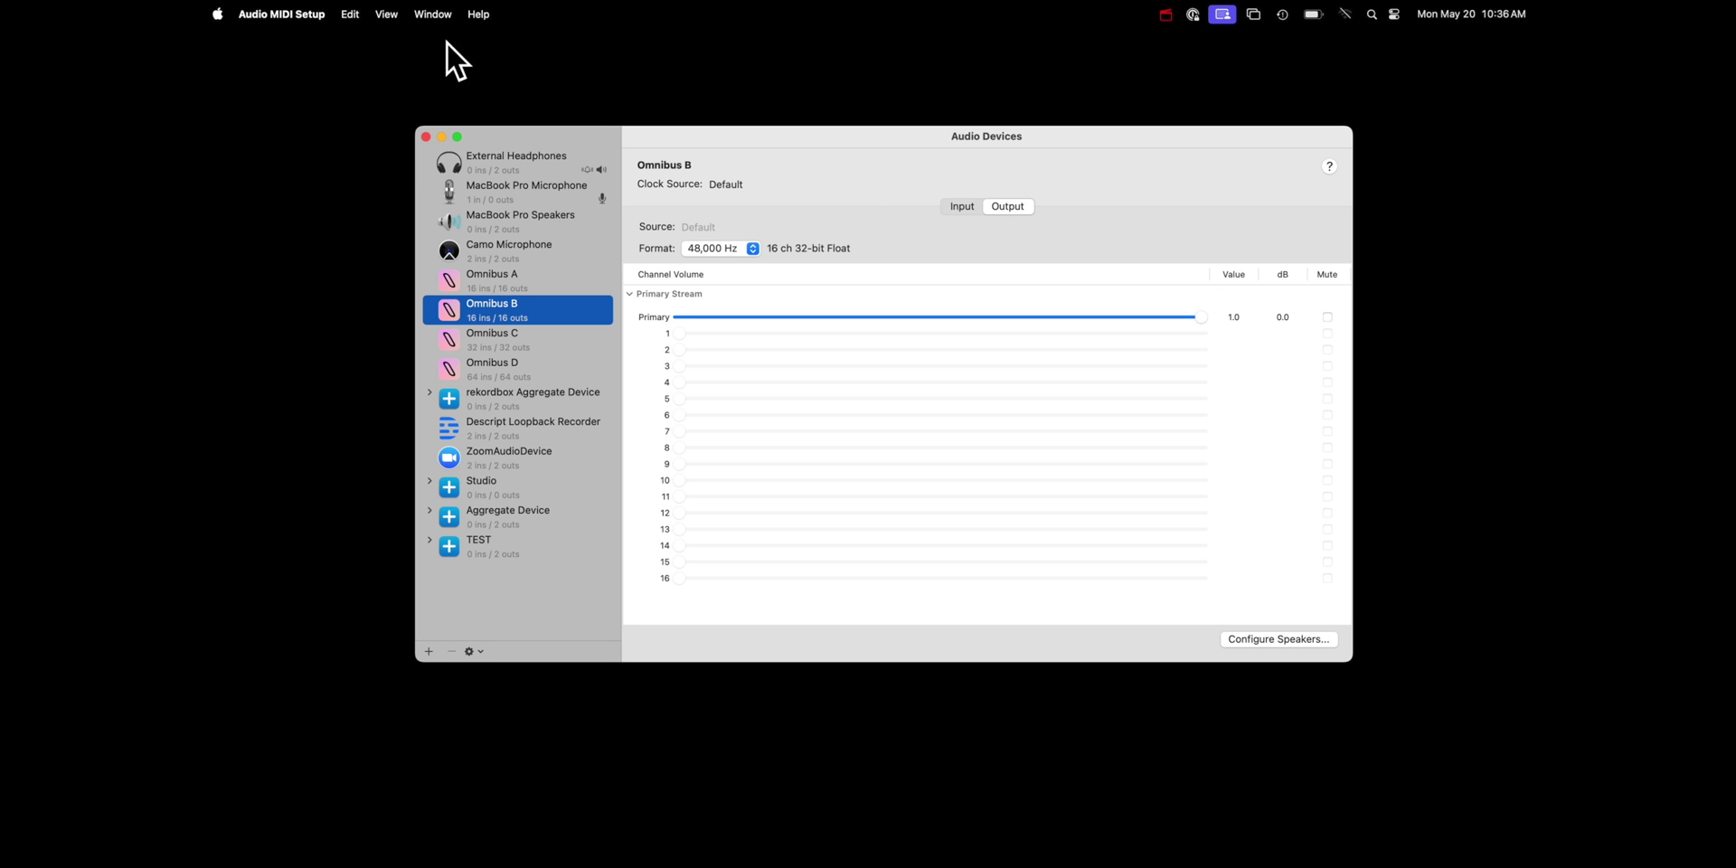
{"action": "left_click", "coordinate": [433, 15]}
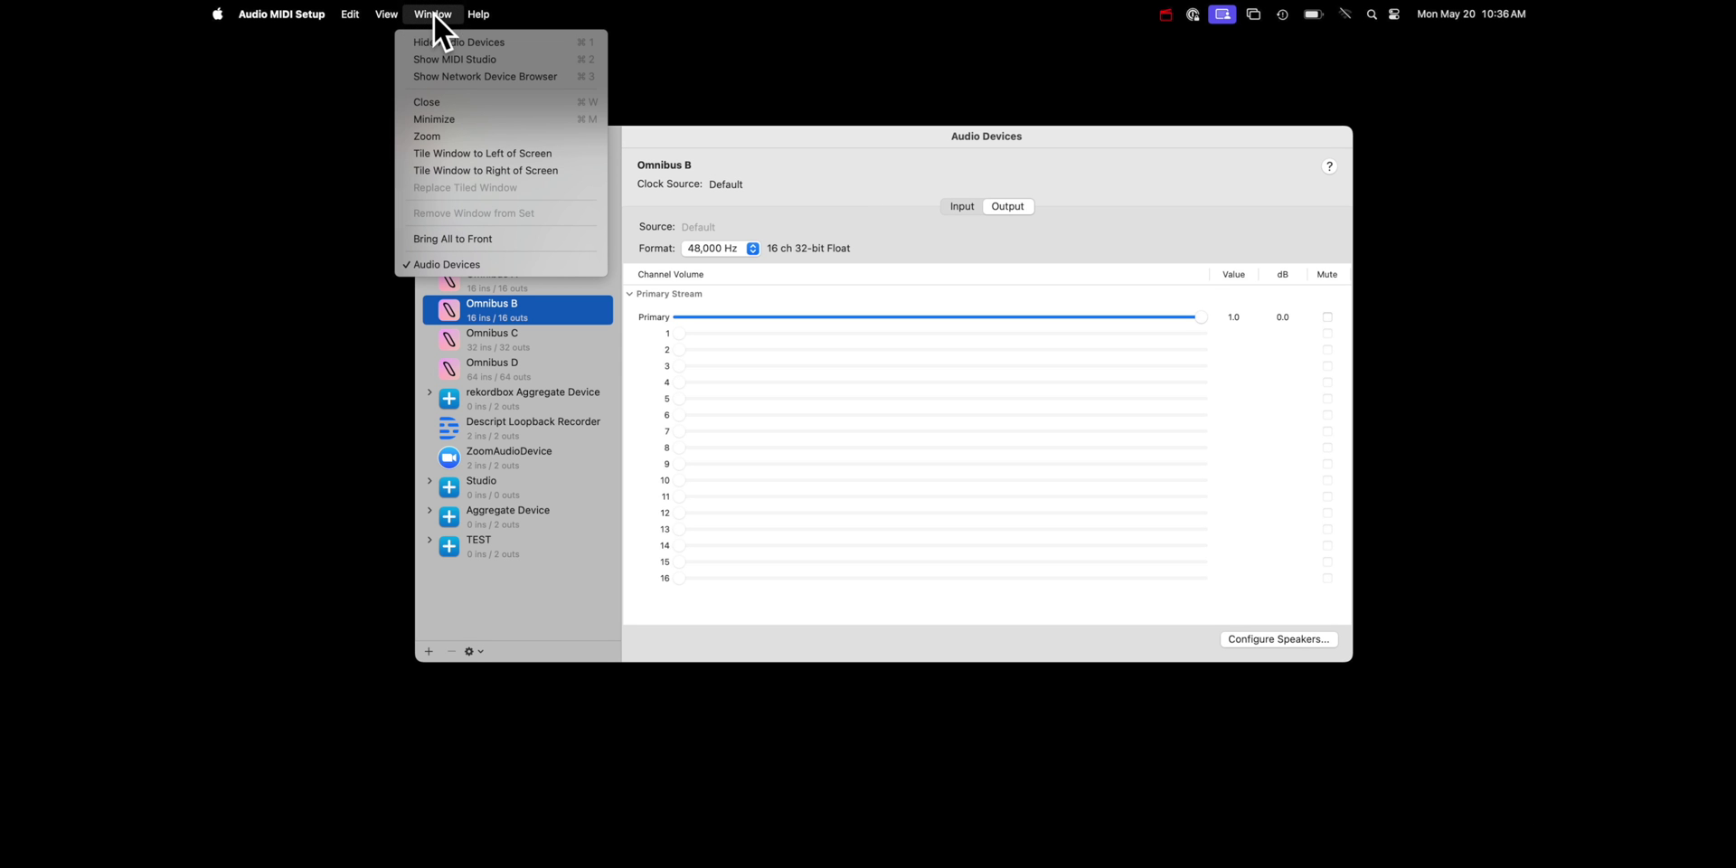
{"action": "left_click", "coordinate": [457, 58]}
{"action": "scroll", "coordinate": [859, 226], "scroll_direction": "right", "scroll_amount": 10}
{"action": "scroll", "coordinate": [859, 226], "scroll_direction": "down", "scroll_amount": 3}
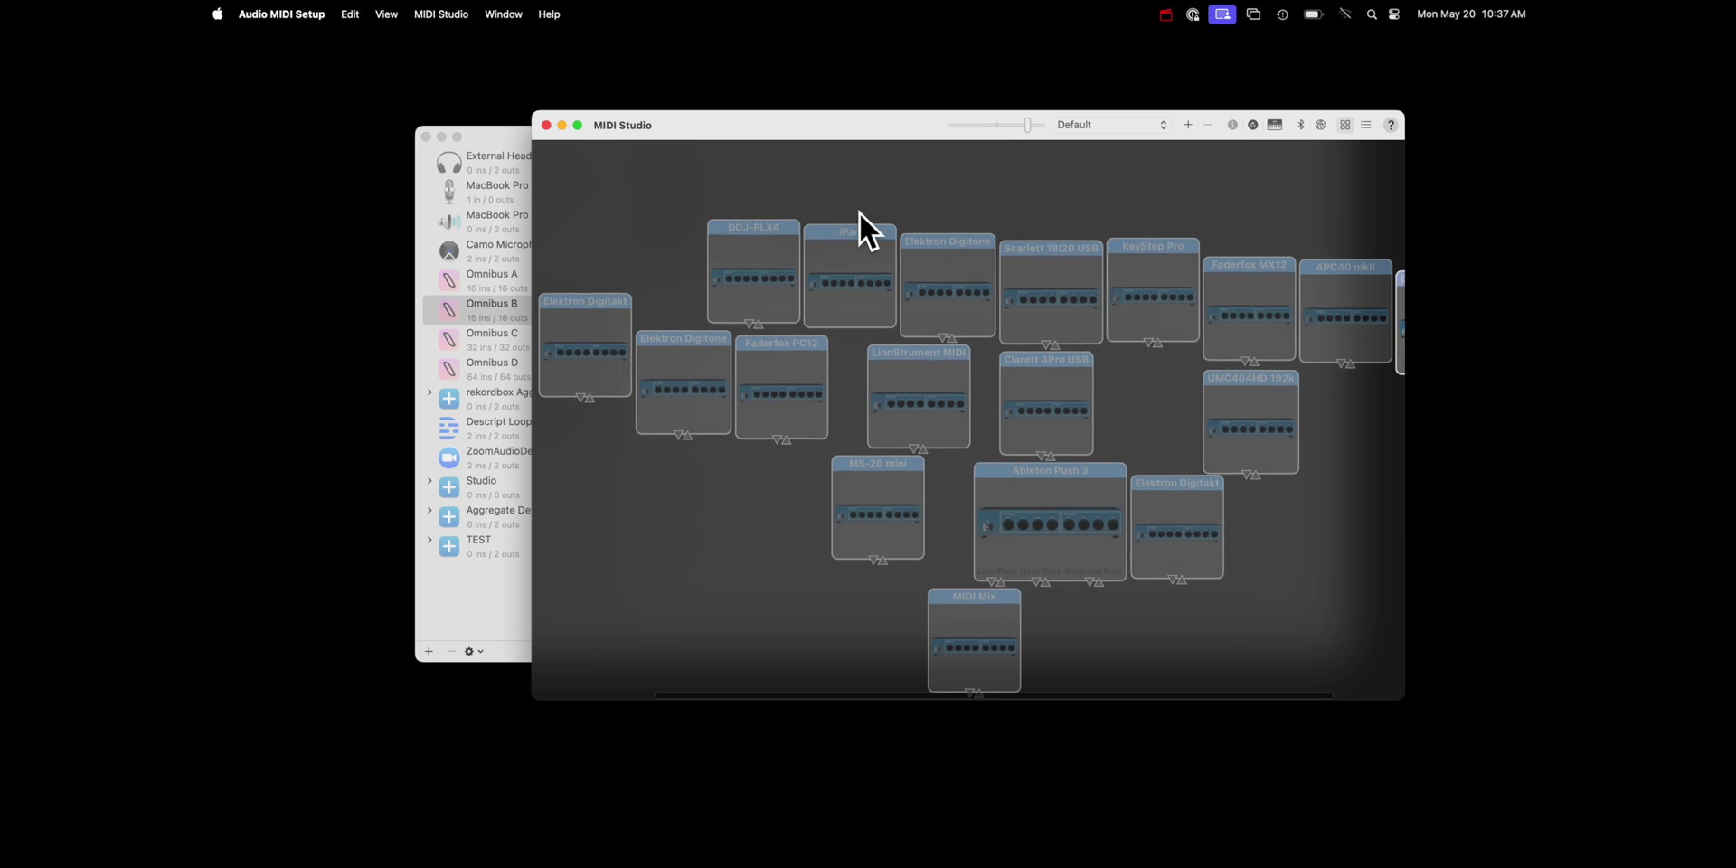
{"action": "scroll", "coordinate": [859, 213], "scroll_direction": "left", "scroll_amount": 4}
{"action": "scroll", "coordinate": [858, 213], "scroll_direction": "up", "scroll_amount": 1}
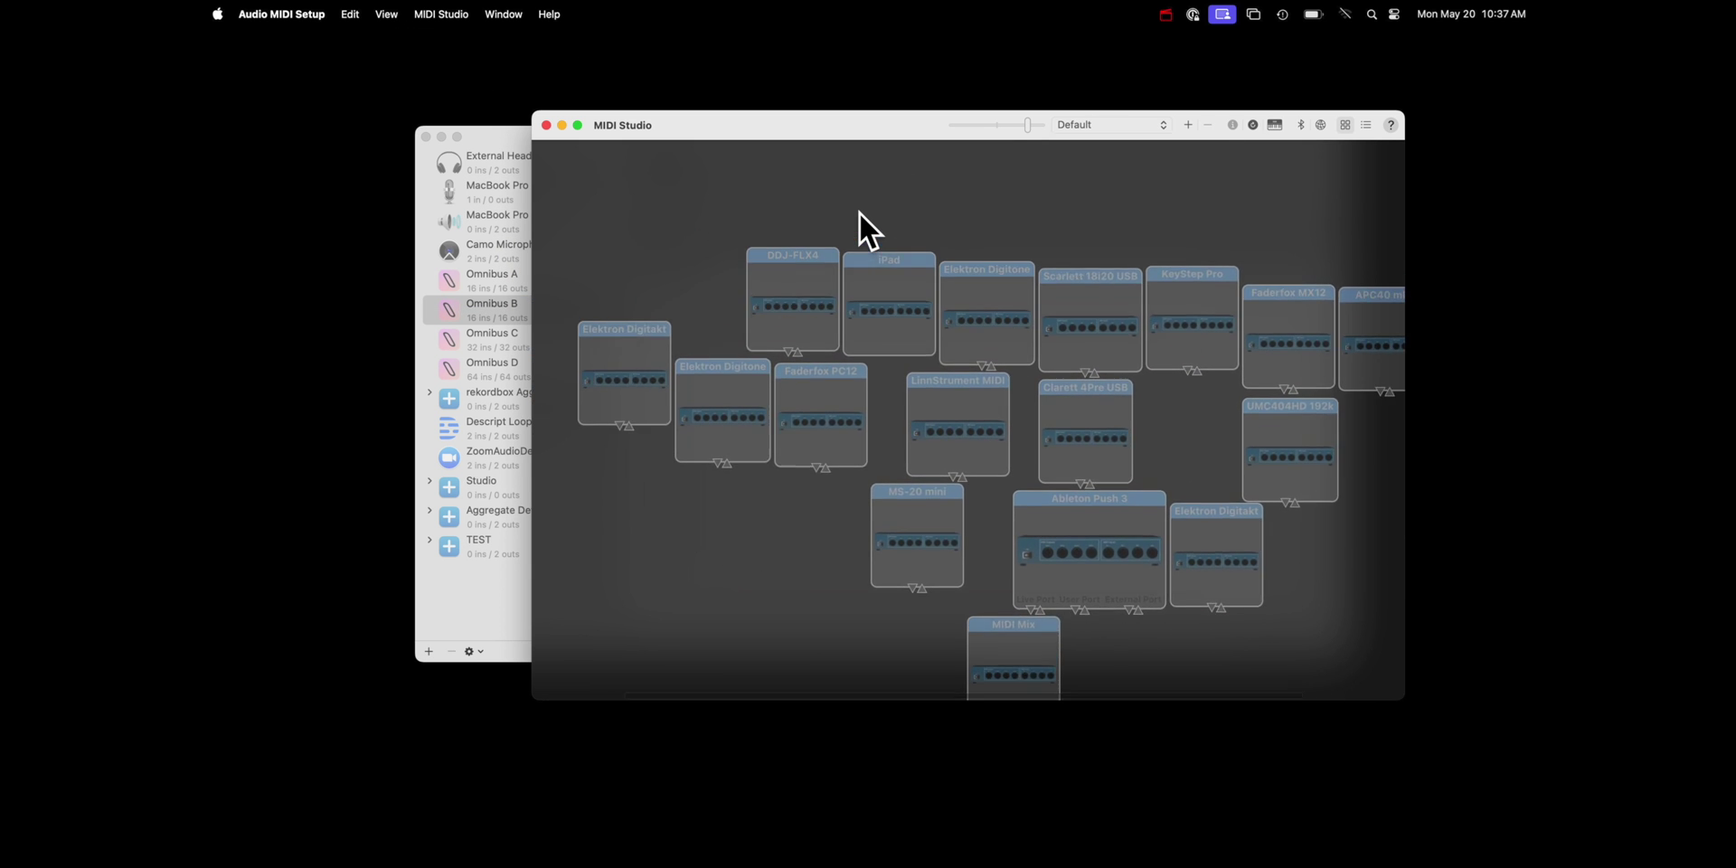
Step: Rearrange the MIDI Studio devices so IAC Driver sits apart on the left
{"action": "left_click", "coordinate": [606, 254]}
{"action": "left_click_drag", "start_coordinate": [606, 253], "coordinate": [904, 527]}
{"action": "left_click_drag", "start_coordinate": [771, 323], "coordinate": [1121, 311]}
{"action": "left_click_drag", "start_coordinate": [898, 470], "coordinate": [1144, 638]}
{"action": "left_click_drag", "start_coordinate": [1165, 622], "coordinate": [1233, 408]}
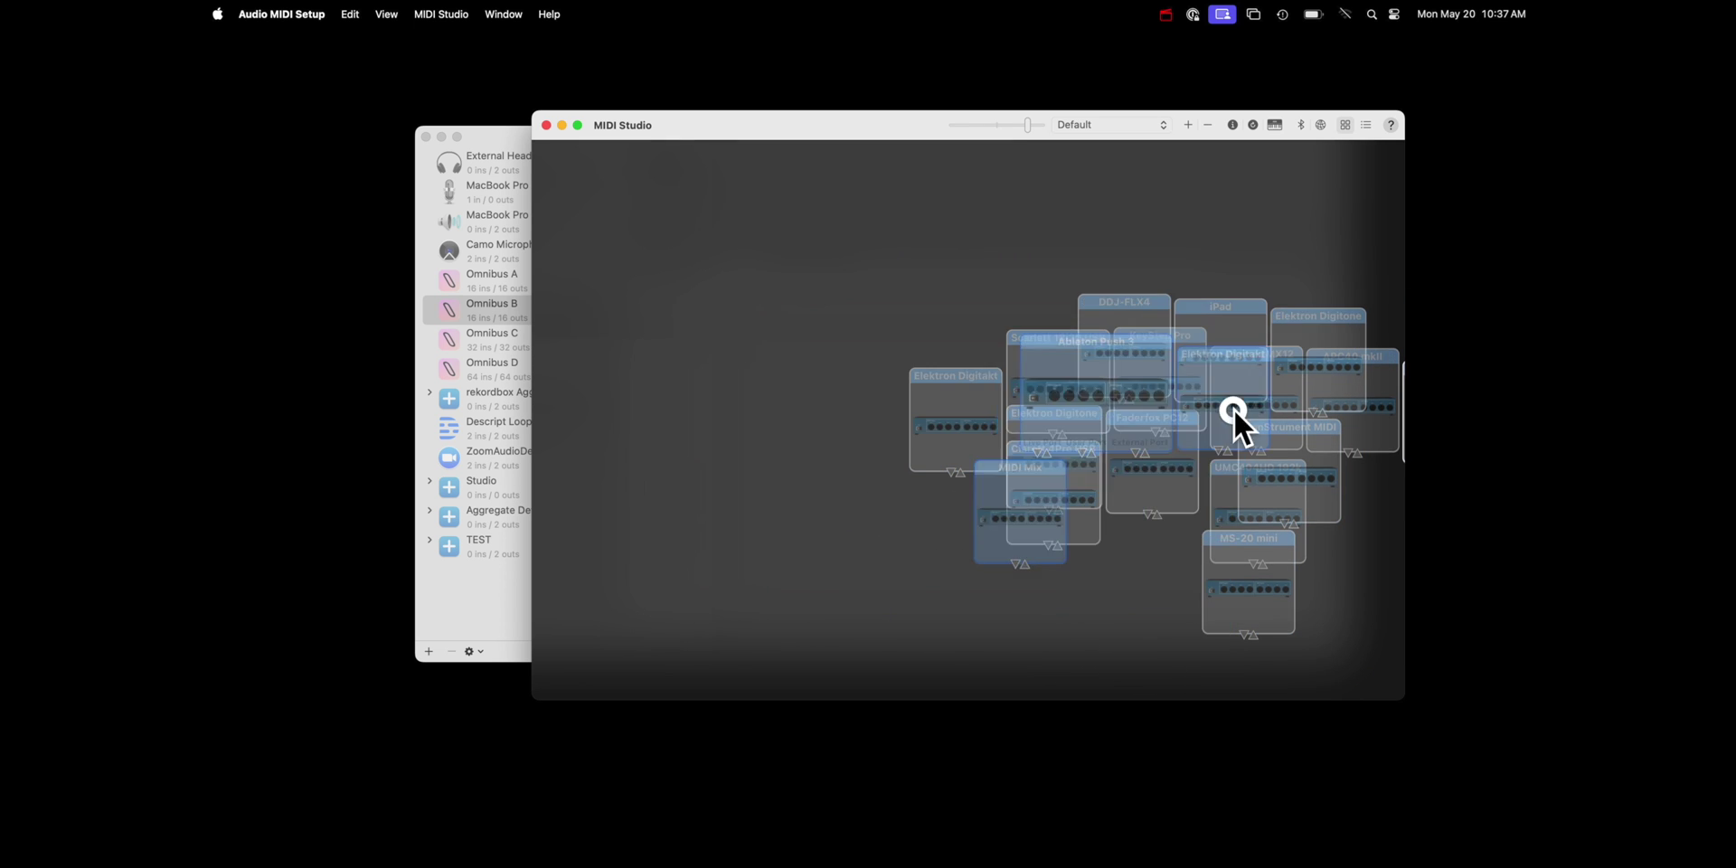
{"action": "left_click", "coordinate": [756, 367]}
{"action": "left_click_drag", "start_coordinate": [1398, 373], "coordinate": [1194, 302]}
{"action": "left_click_drag", "start_coordinate": [1342, 391], "coordinate": [697, 338]}
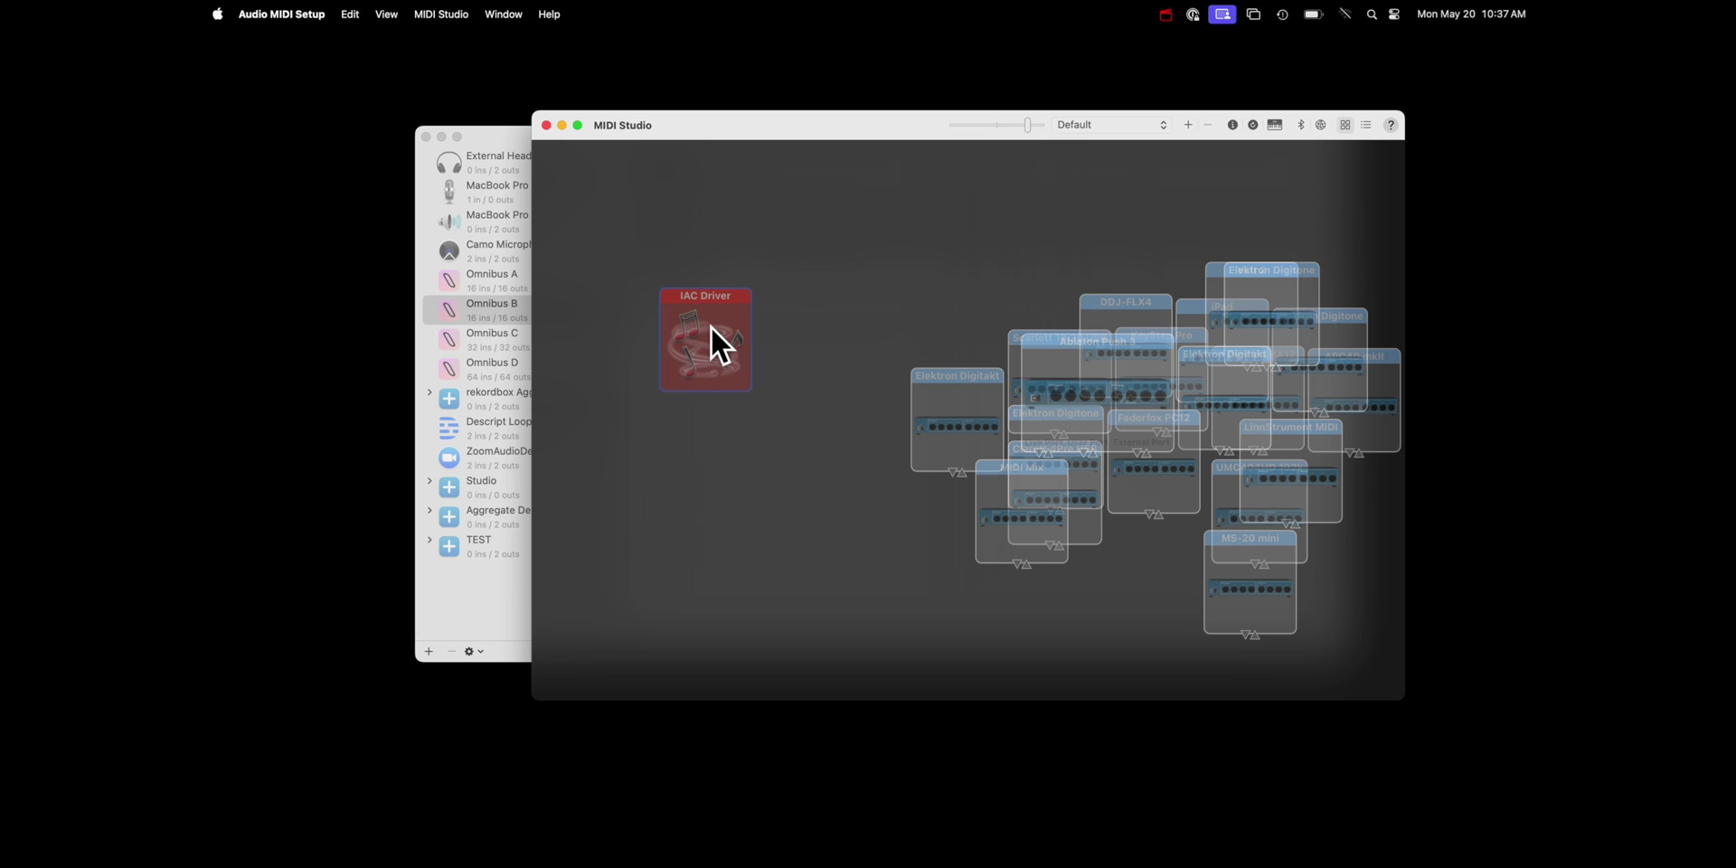
Step: Set the IAC Driver device online and close MIDI Studio
{"action": "double_click", "coordinate": [709, 327]}
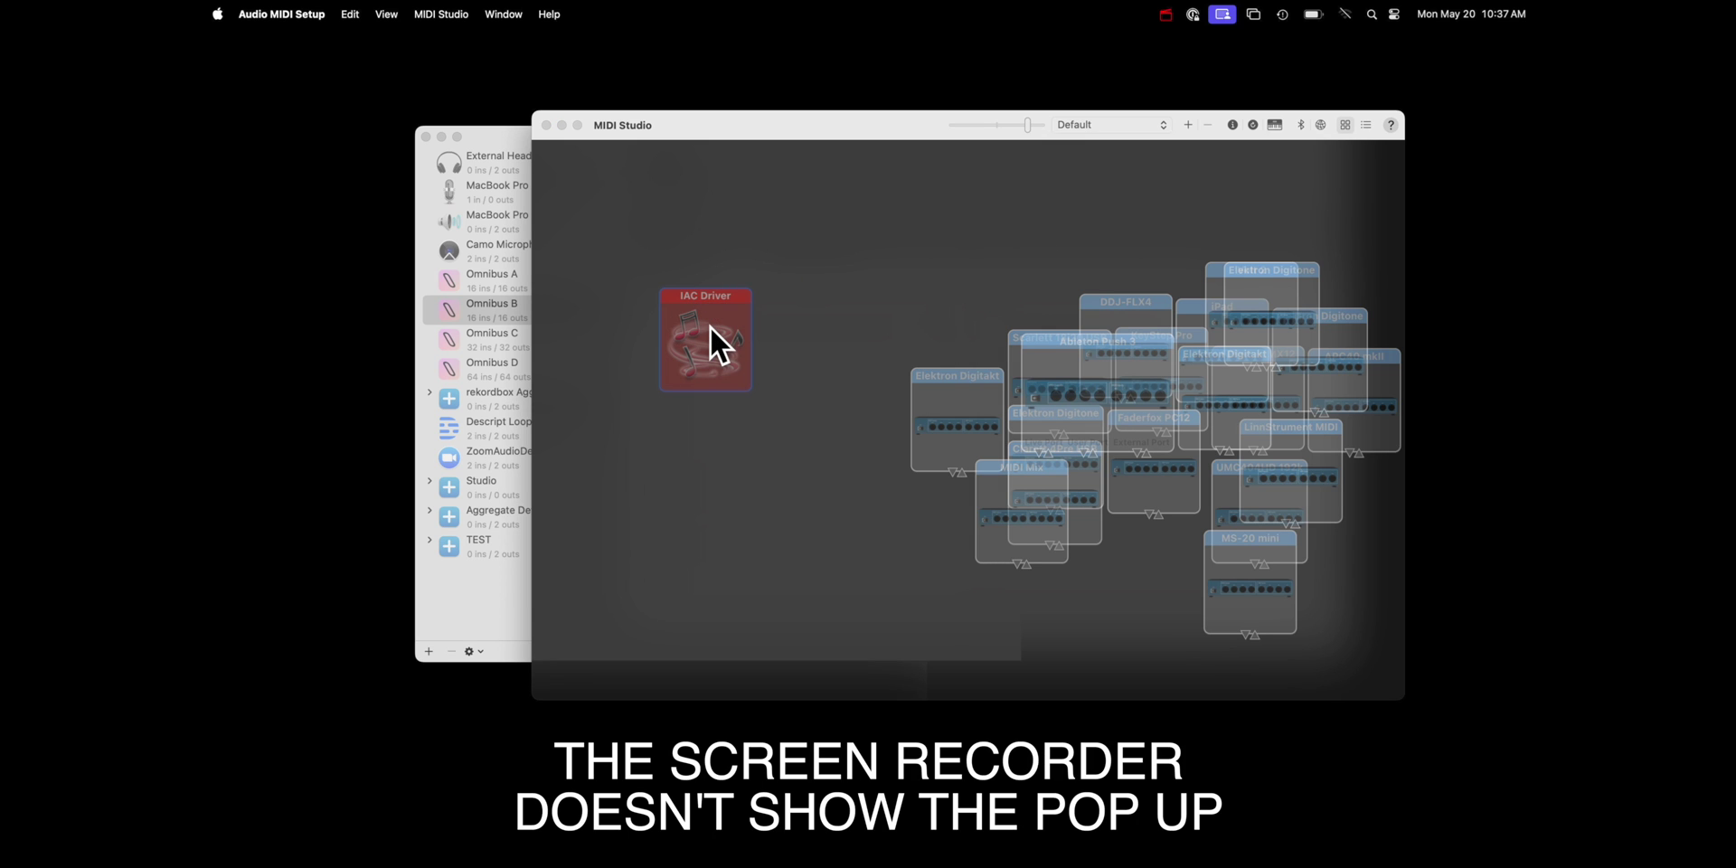
{"action": "left_click", "coordinate": [452, 338]}
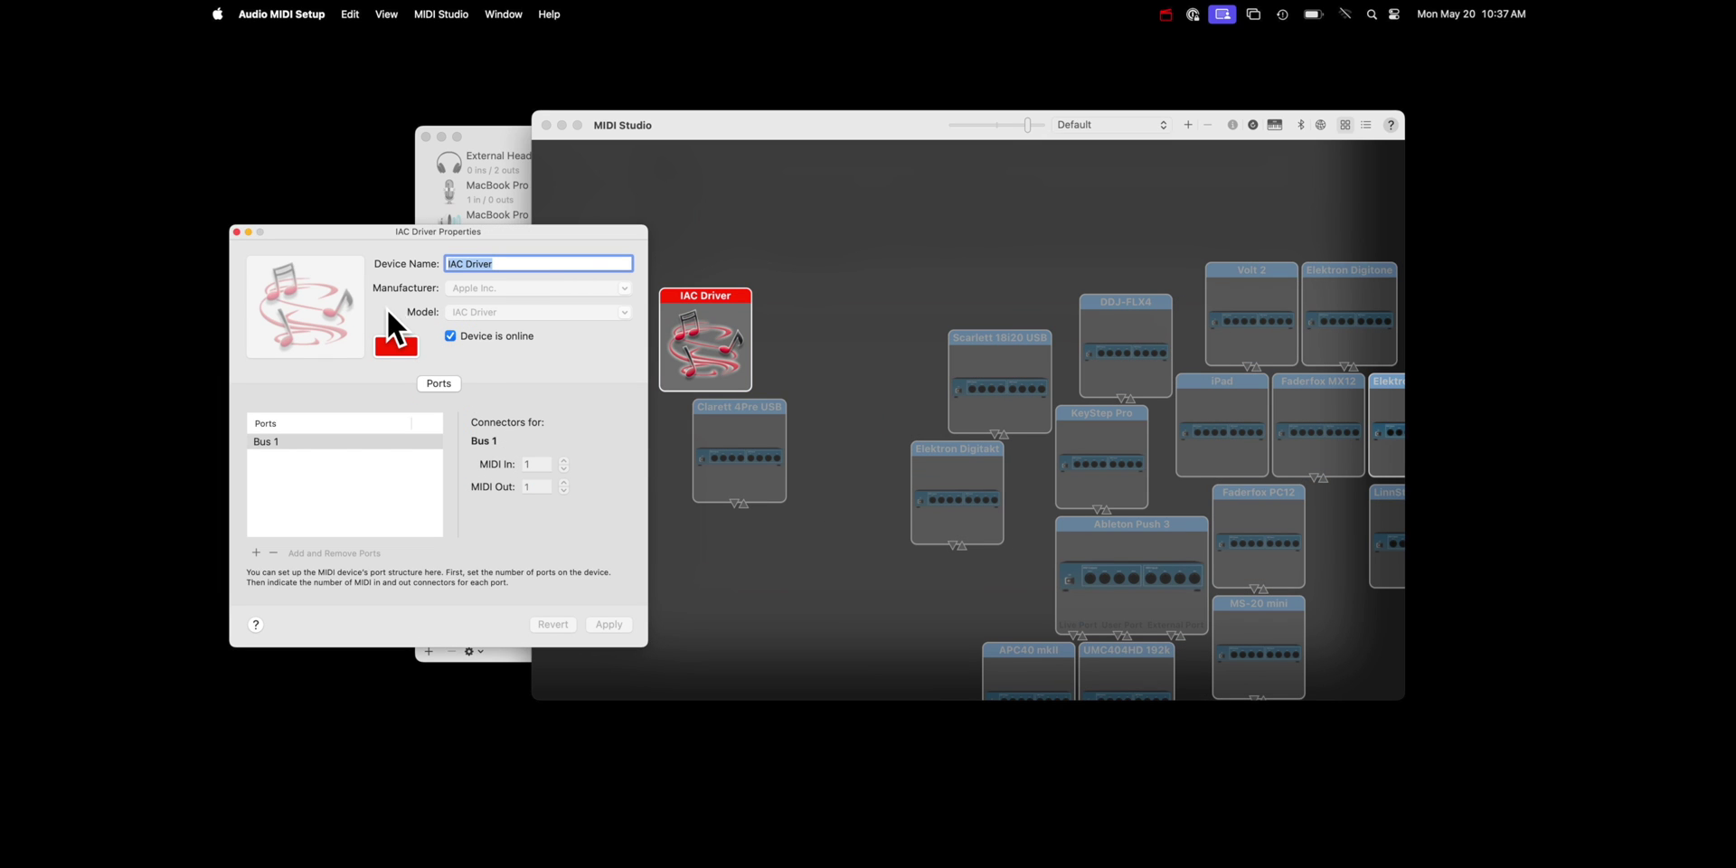
{"action": "left_click", "coordinate": [236, 232]}
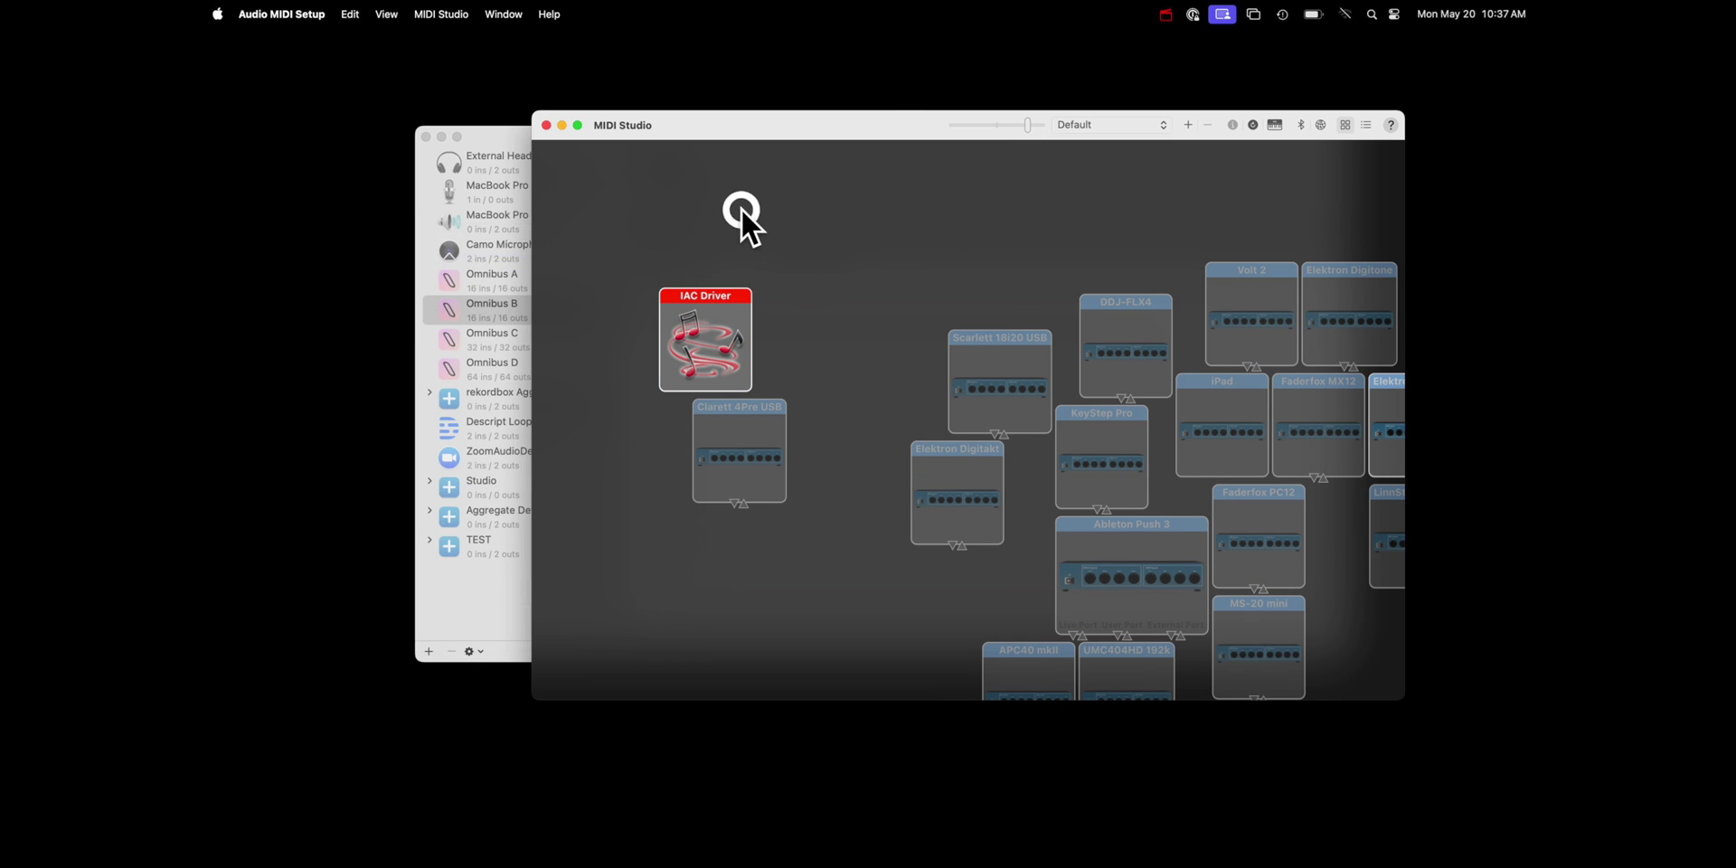
{"action": "key", "text": "super+w"}
{"action": "key", "text": "super+w"}
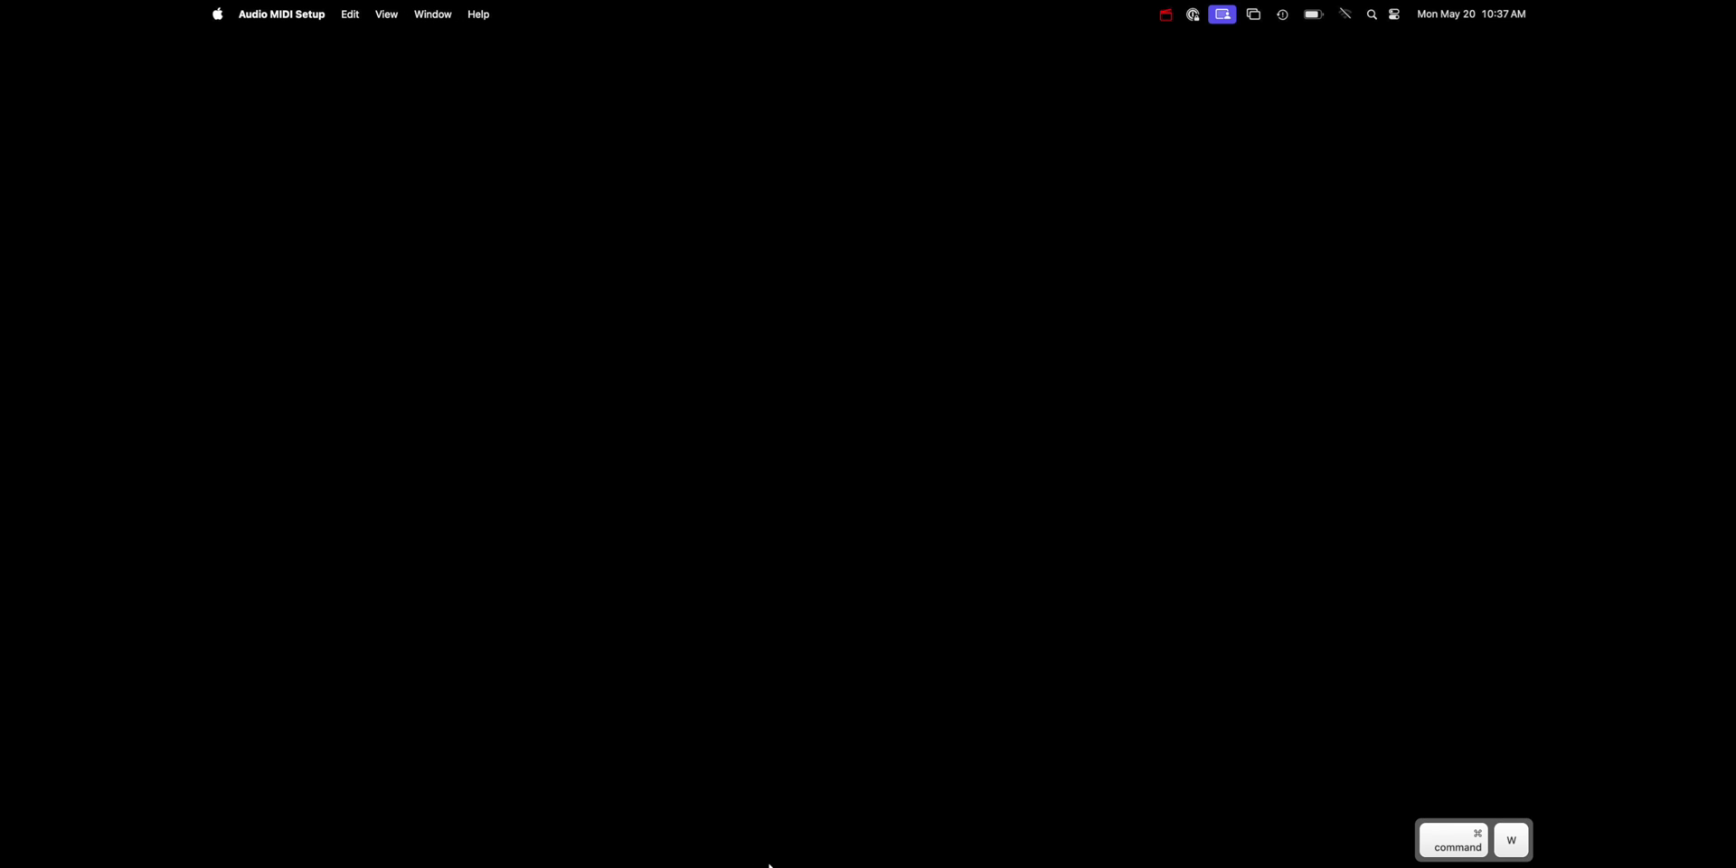
Step: In Live's preferences, enable Track for IAC Driver (Bus 1) output, show Link toggle, turn on Start Stop Sync
{"action": "left_click", "coordinate": [744, 845]}
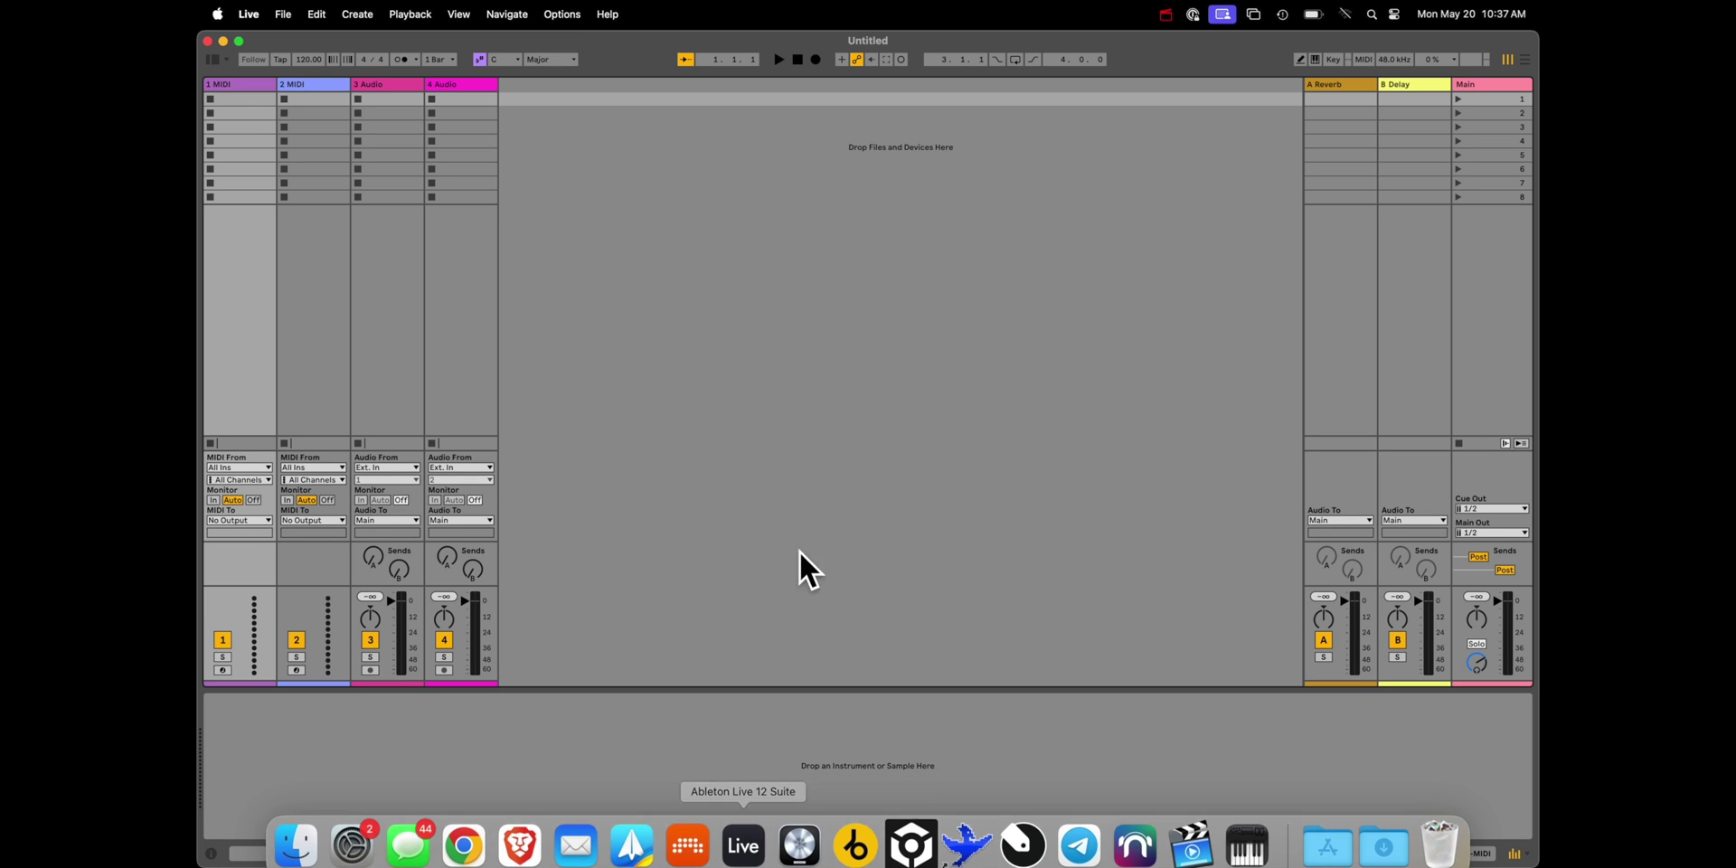
{"action": "left_click", "coordinate": [810, 530]}
{"action": "key", "text": "super+comma"}
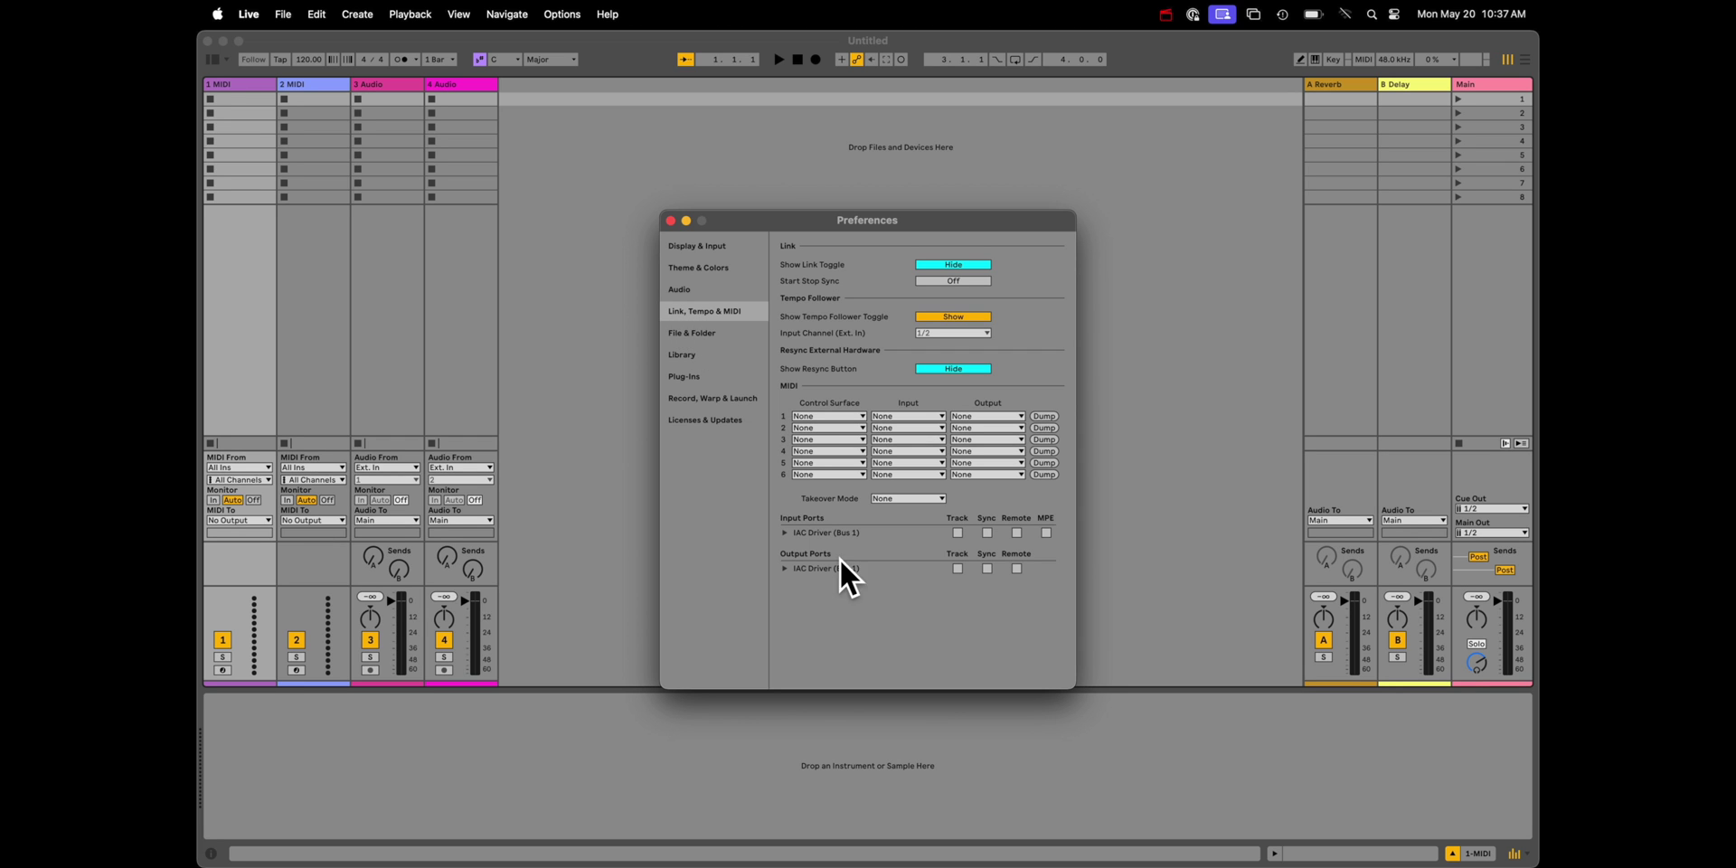
{"action": "left_click", "coordinate": [956, 568]}
{"action": "left_click", "coordinate": [935, 264]}
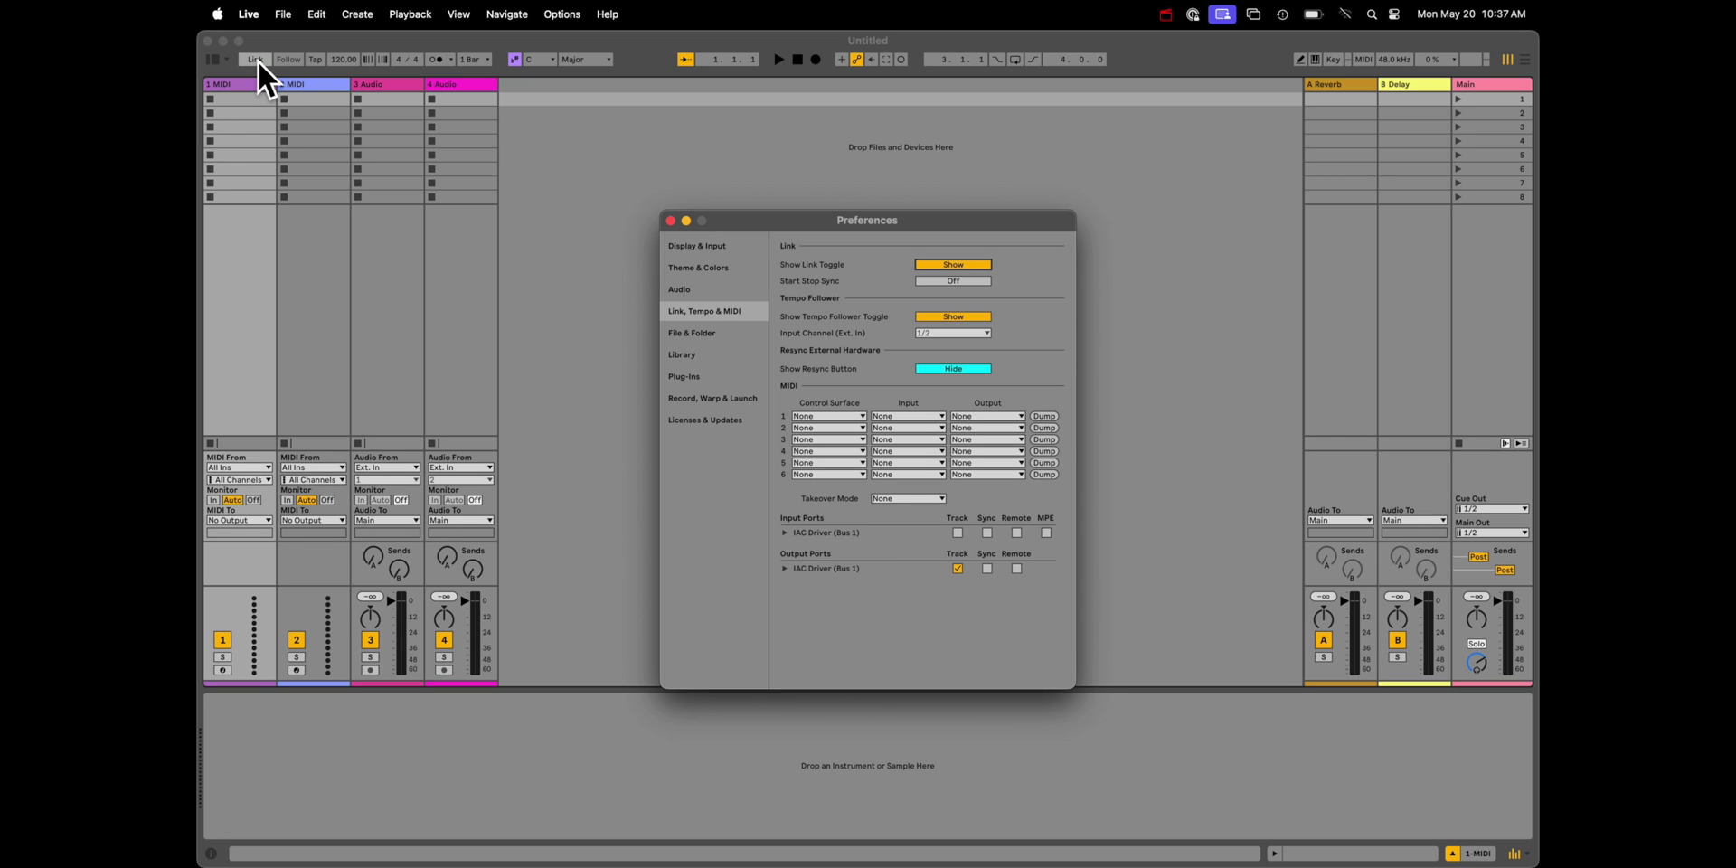
{"action": "left_click", "coordinate": [964, 279]}
{"action": "left_click", "coordinate": [670, 220]}
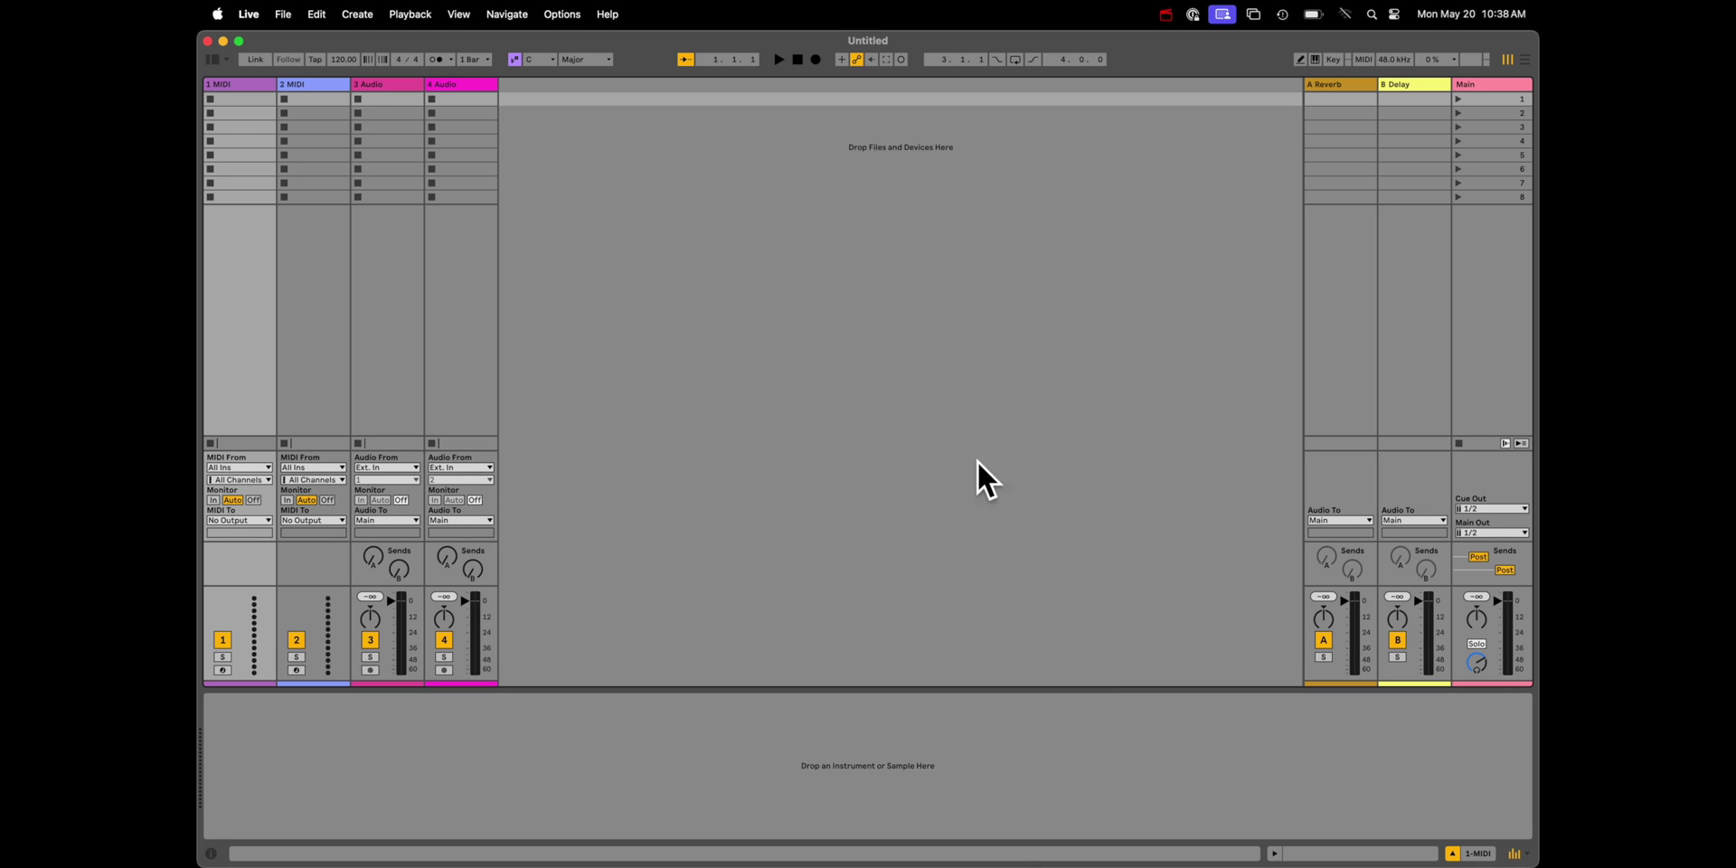
Step: Add a Generic Controller named 'IAC Driver' with input IAC Driver Bus 1
{"action": "left_click", "coordinate": [718, 841]}
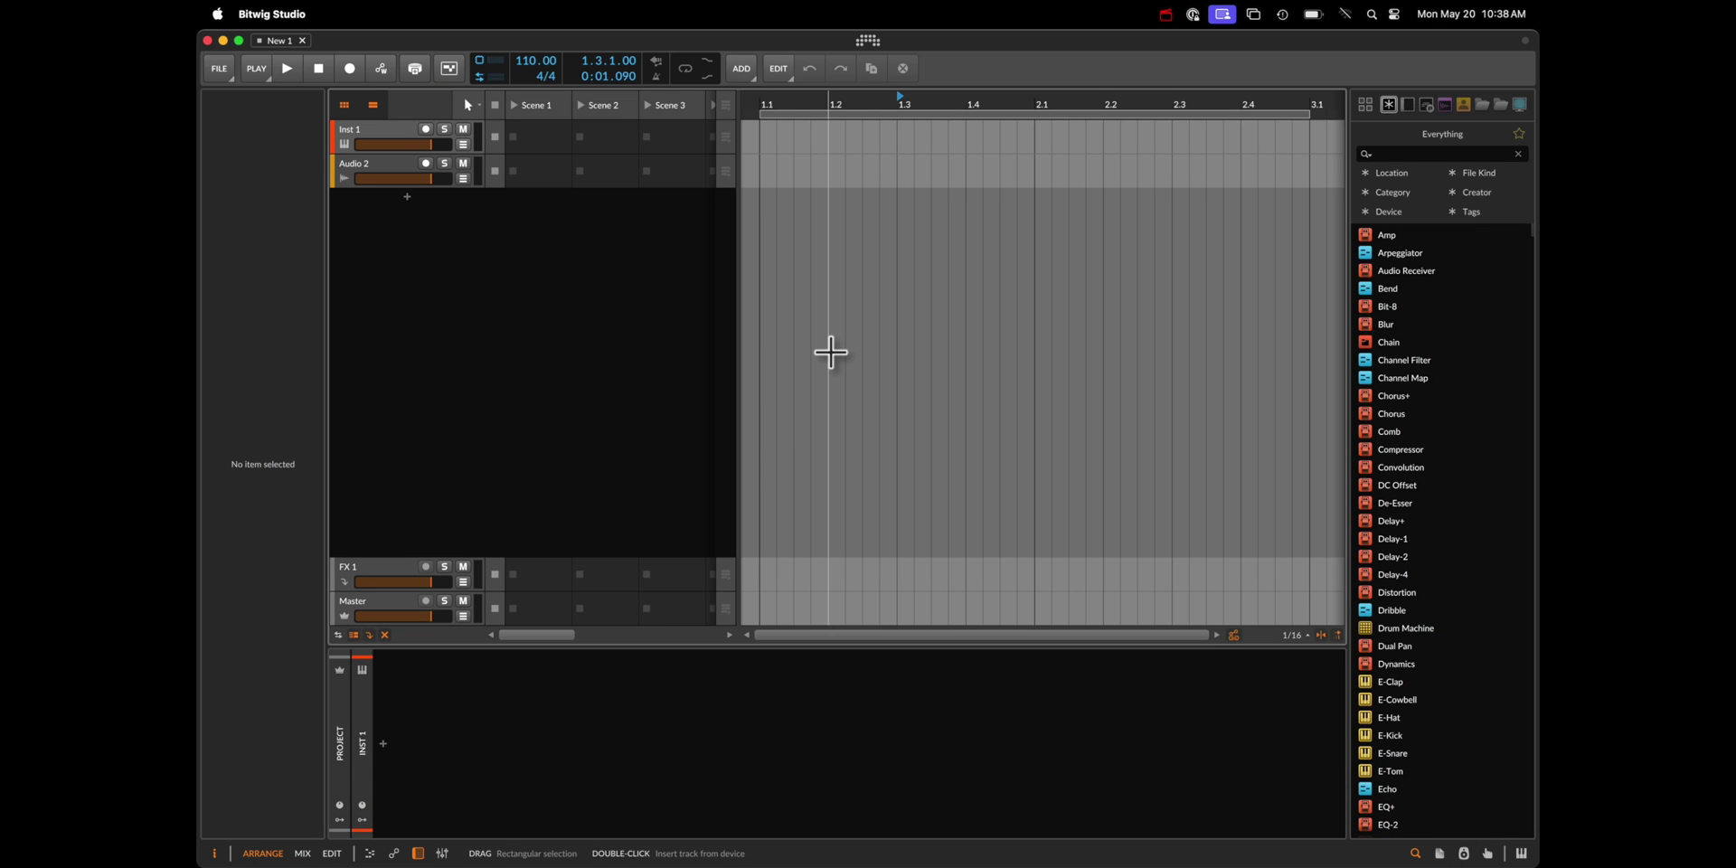
{"action": "key", "text": "super+comma"}
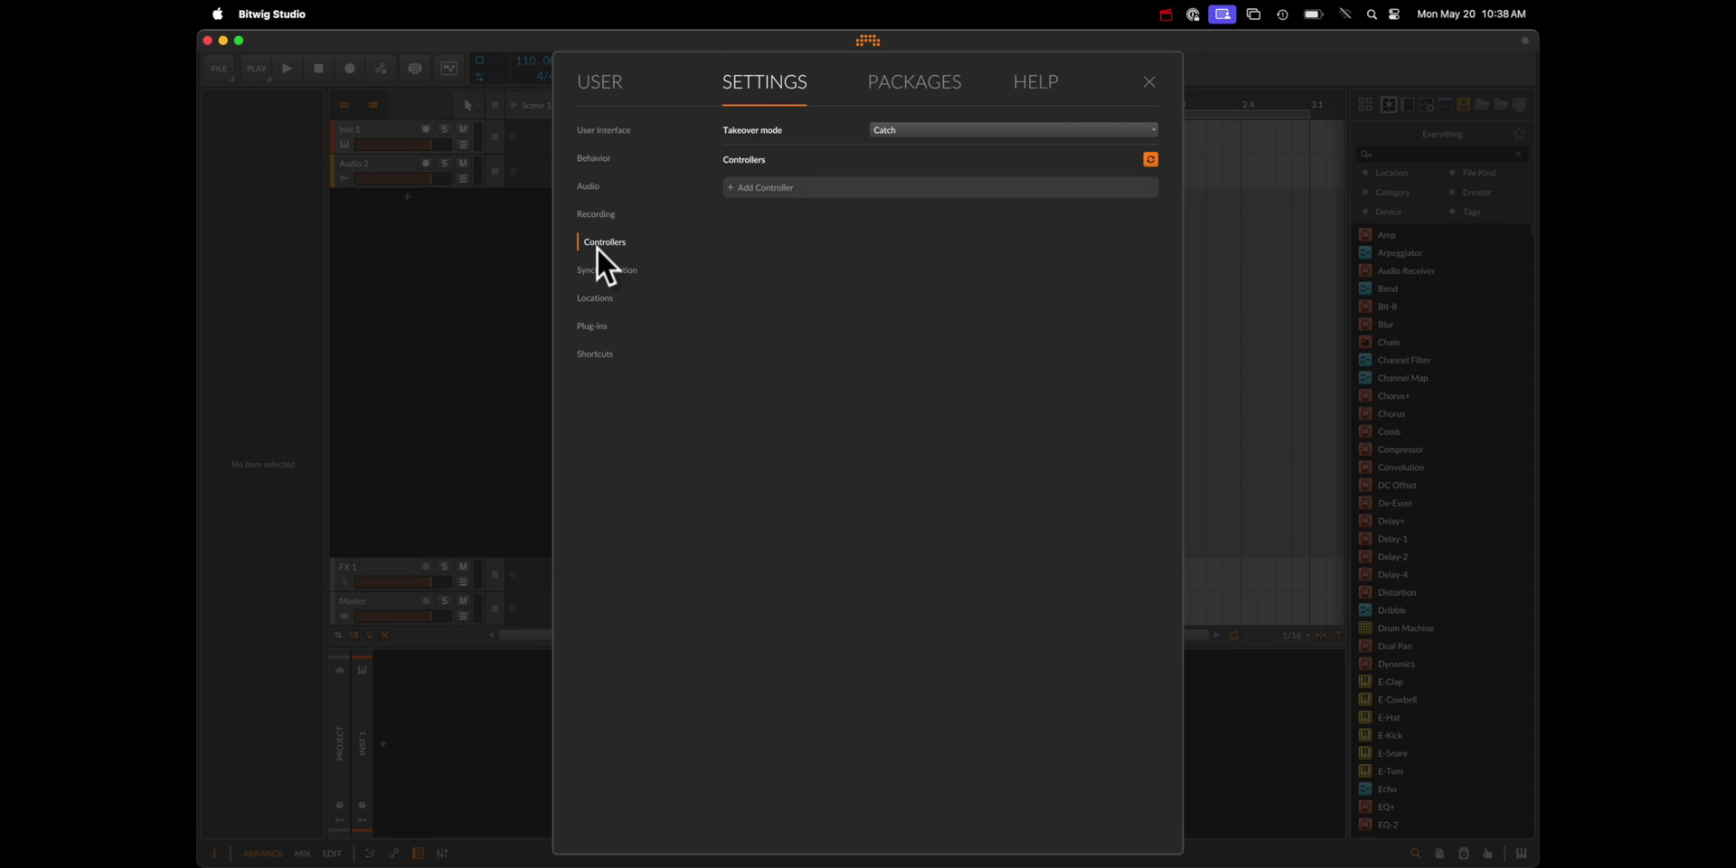
{"action": "left_click", "coordinate": [781, 190]}
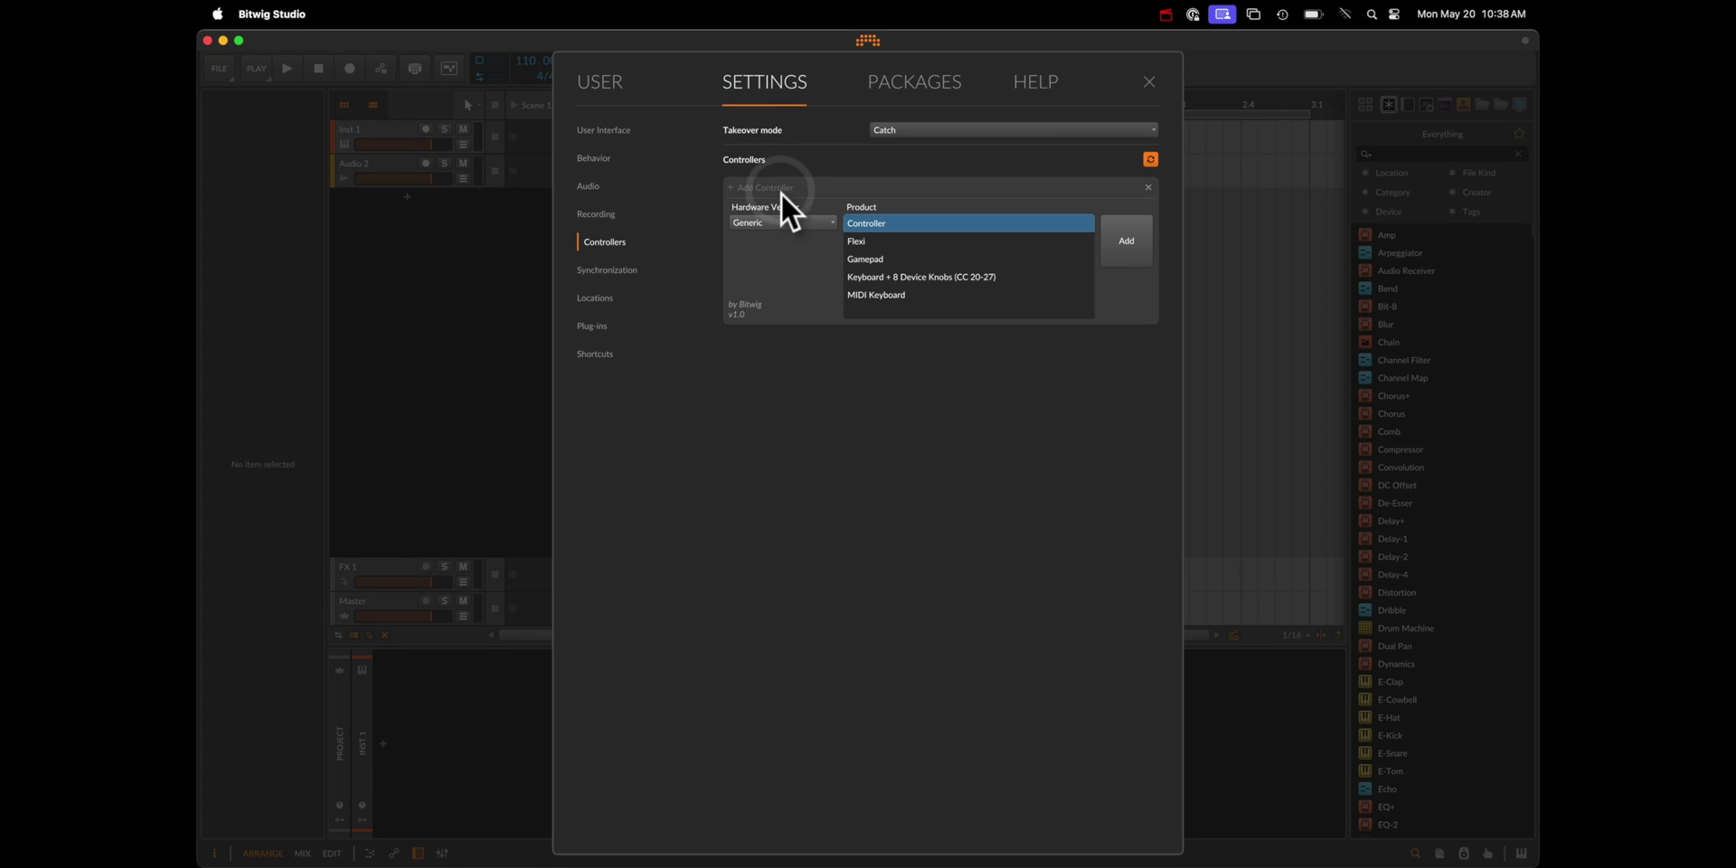
{"action": "left_click", "coordinate": [1126, 240]}
{"action": "left_click", "coordinate": [1077, 207]}
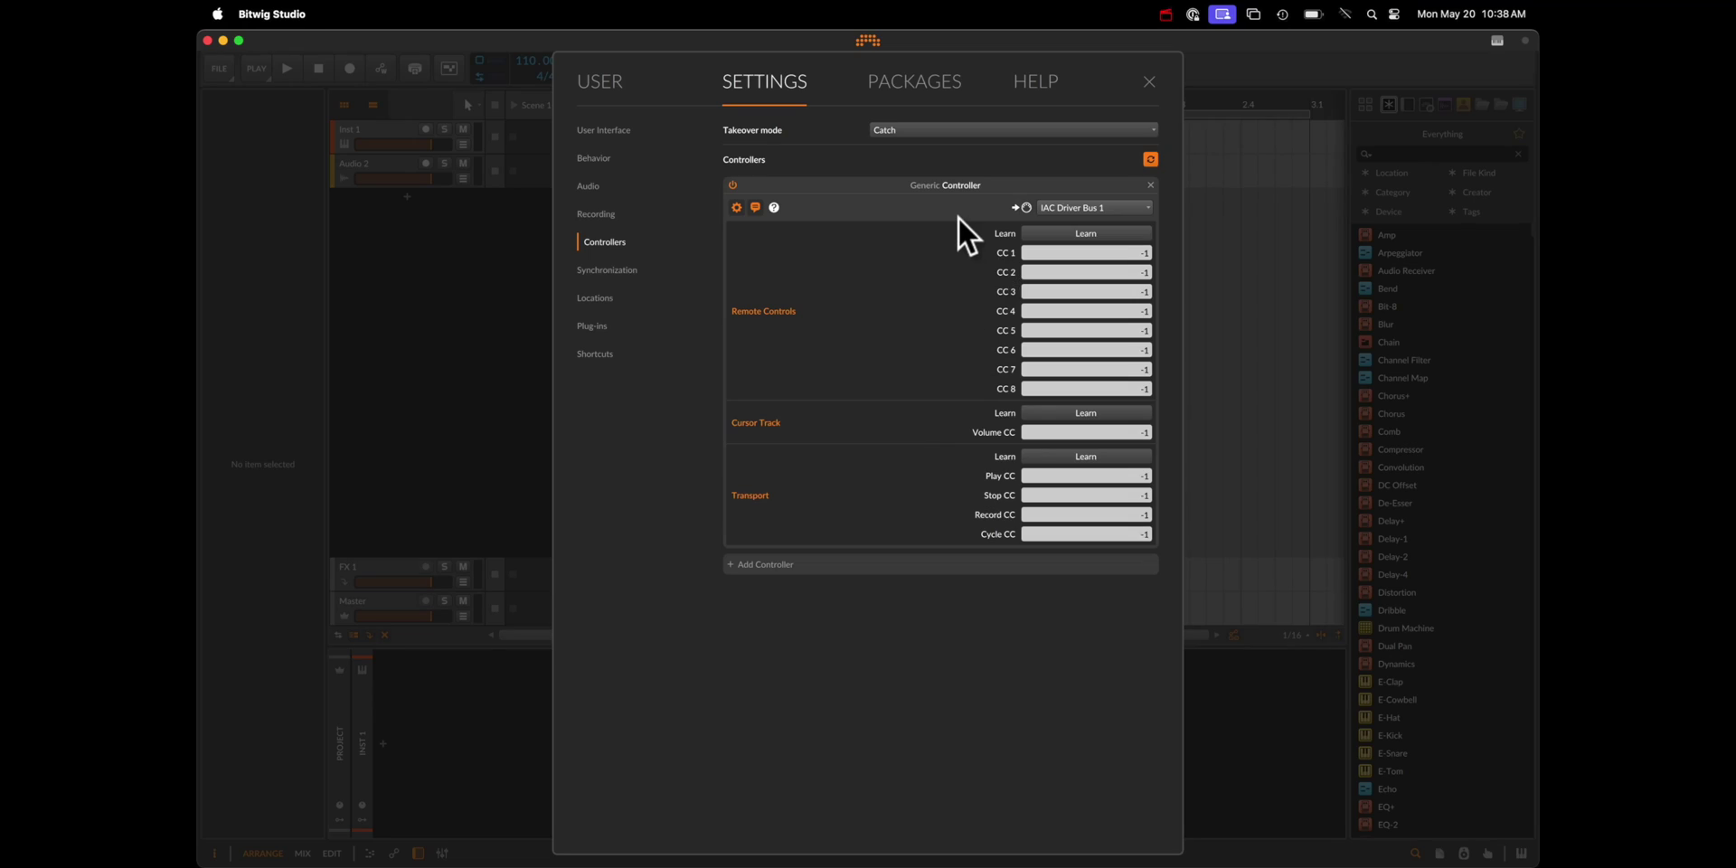
{"action": "key", "text": "super+Tab"}
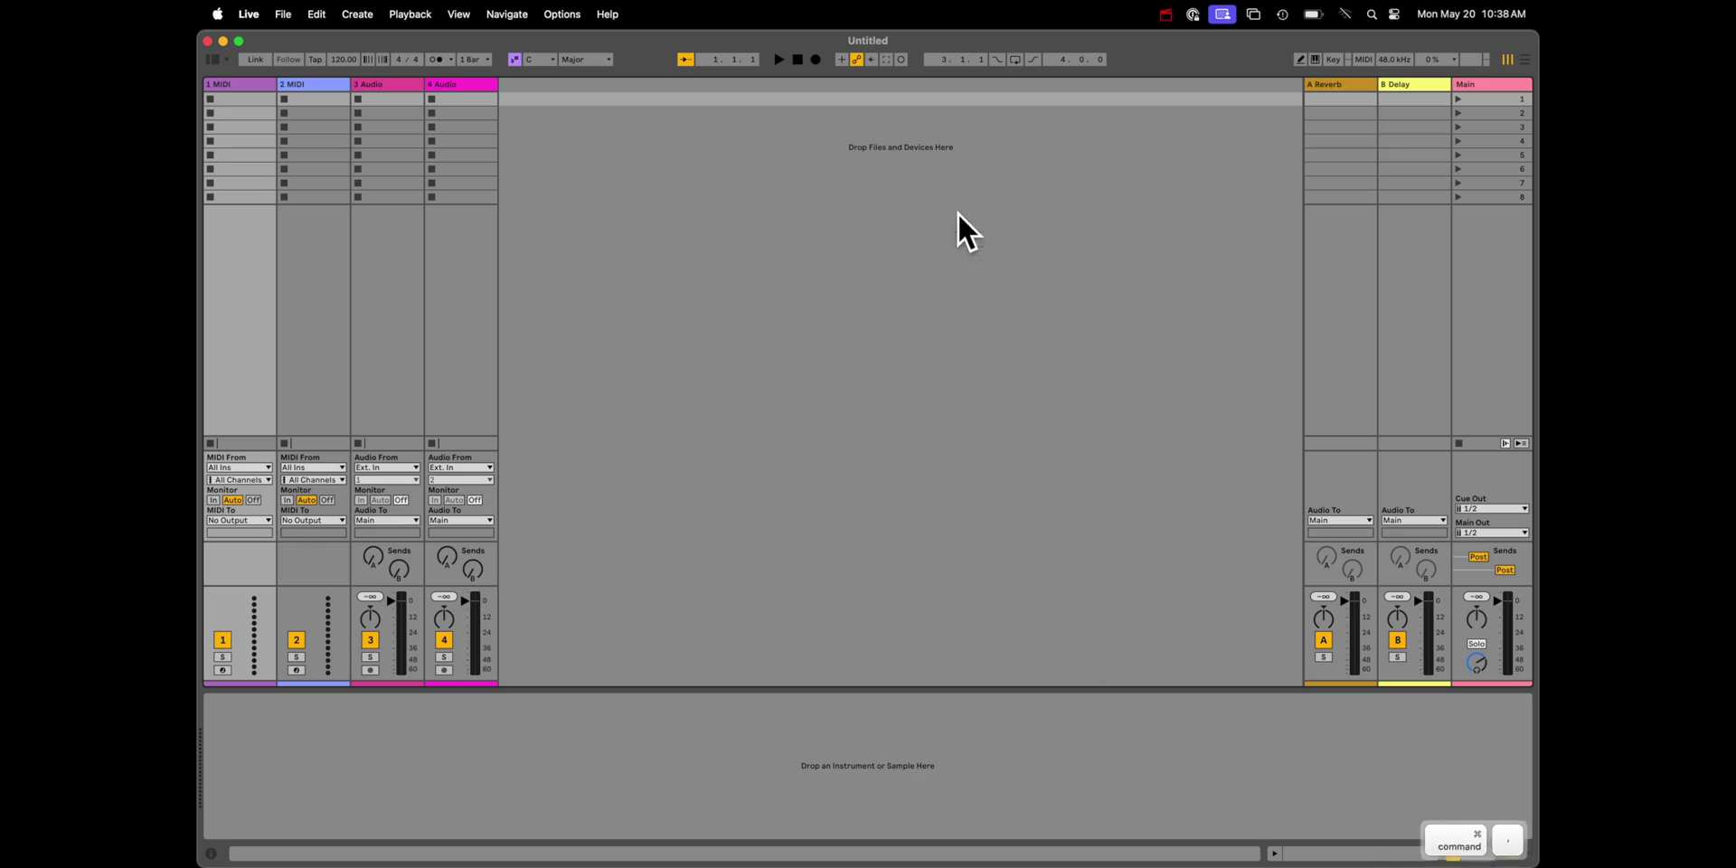
{"action": "key", "text": "super+comma"}
{"action": "key", "text": "super+Tab"}
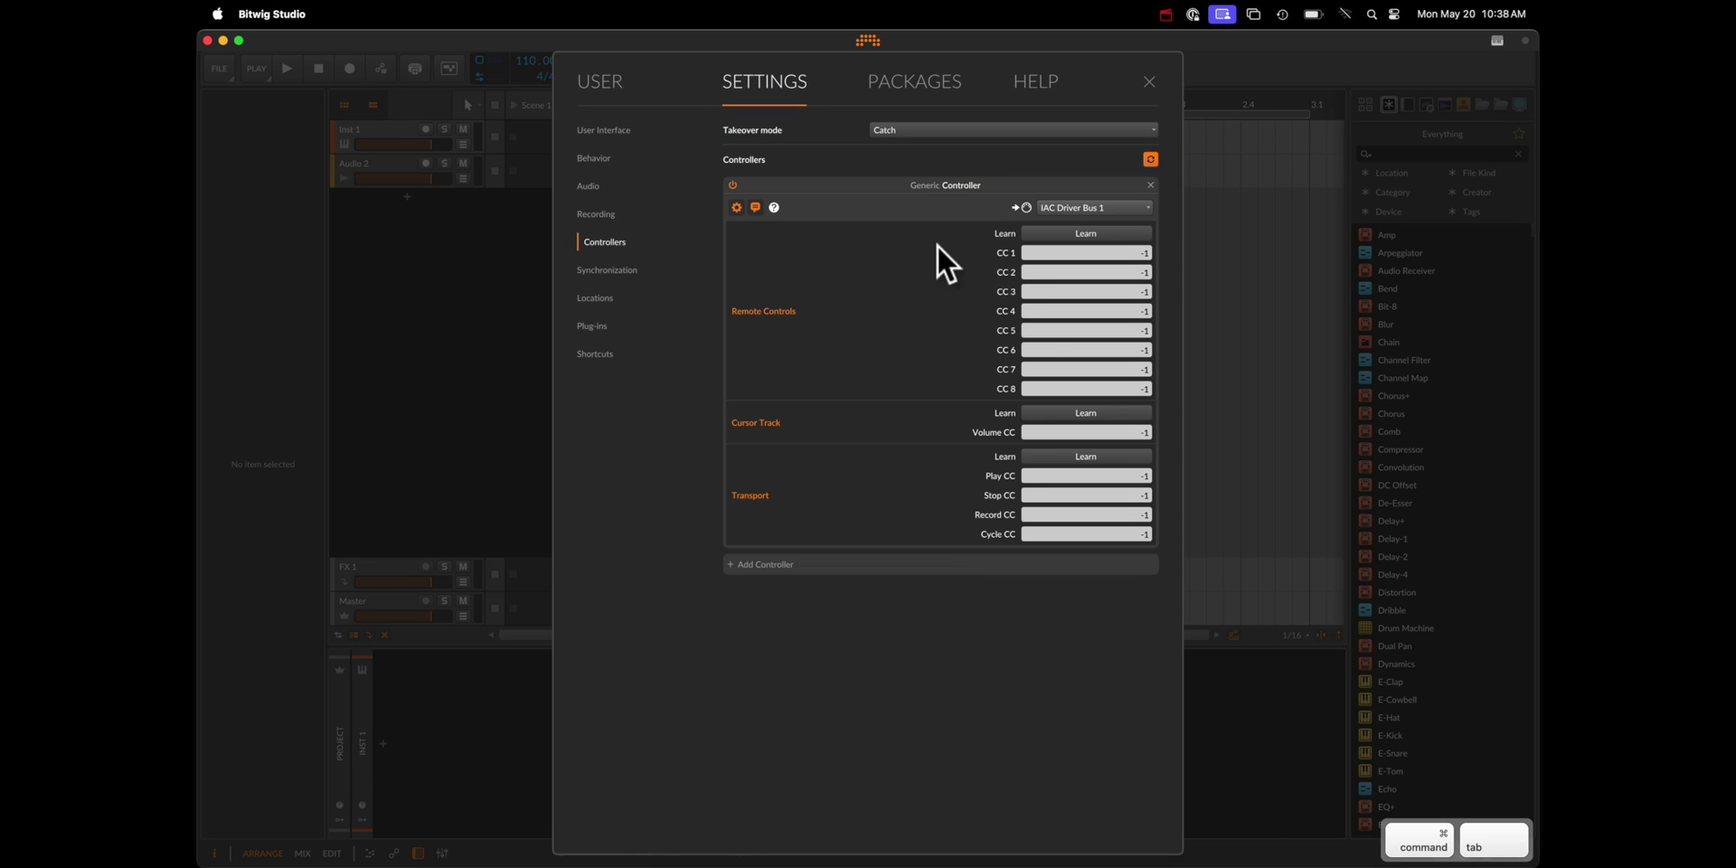
{"action": "double_click", "coordinate": [967, 187]}
{"action": "type", "text": "IAC "}
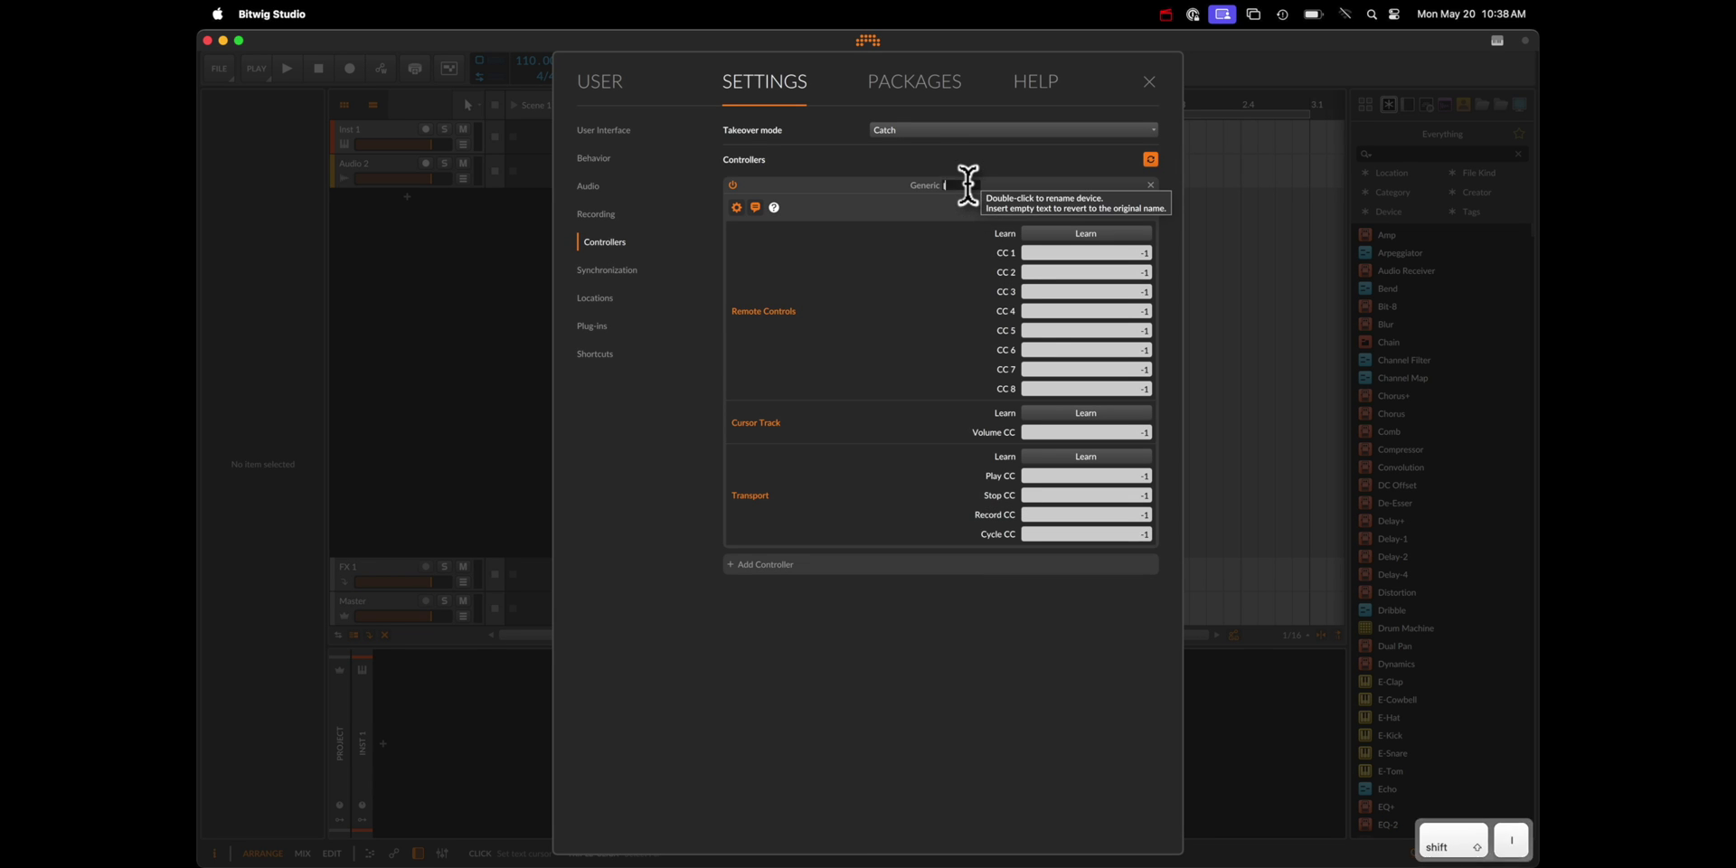
{"action": "type", "text": "Driver"}
{"action": "key", "text": "Return"}
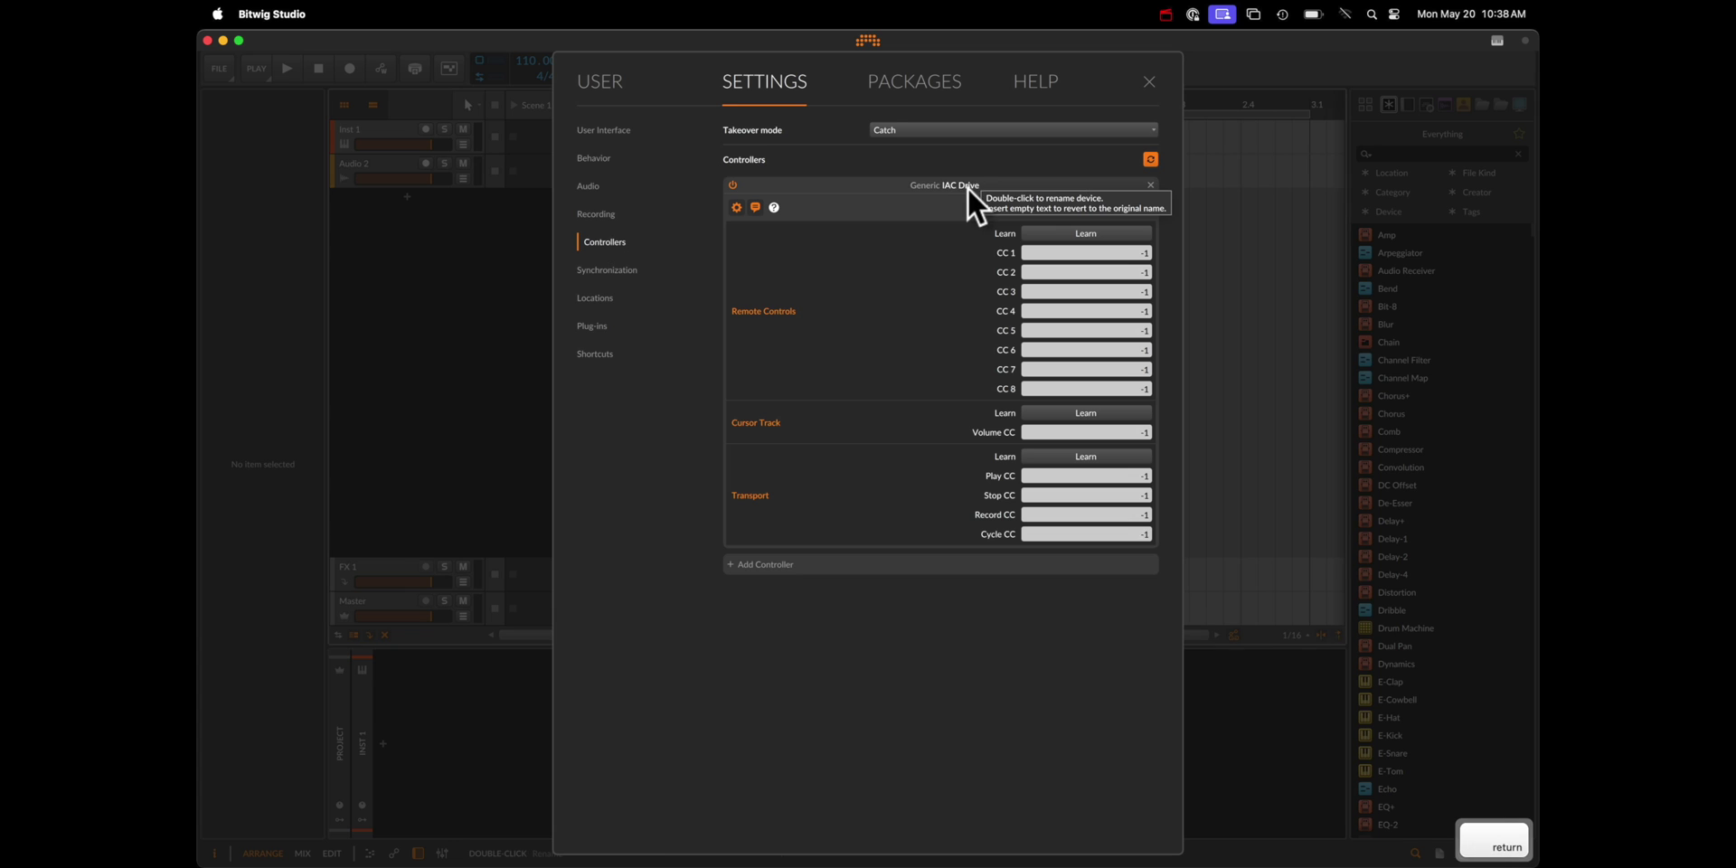
{"action": "left_click", "coordinate": [967, 187]}
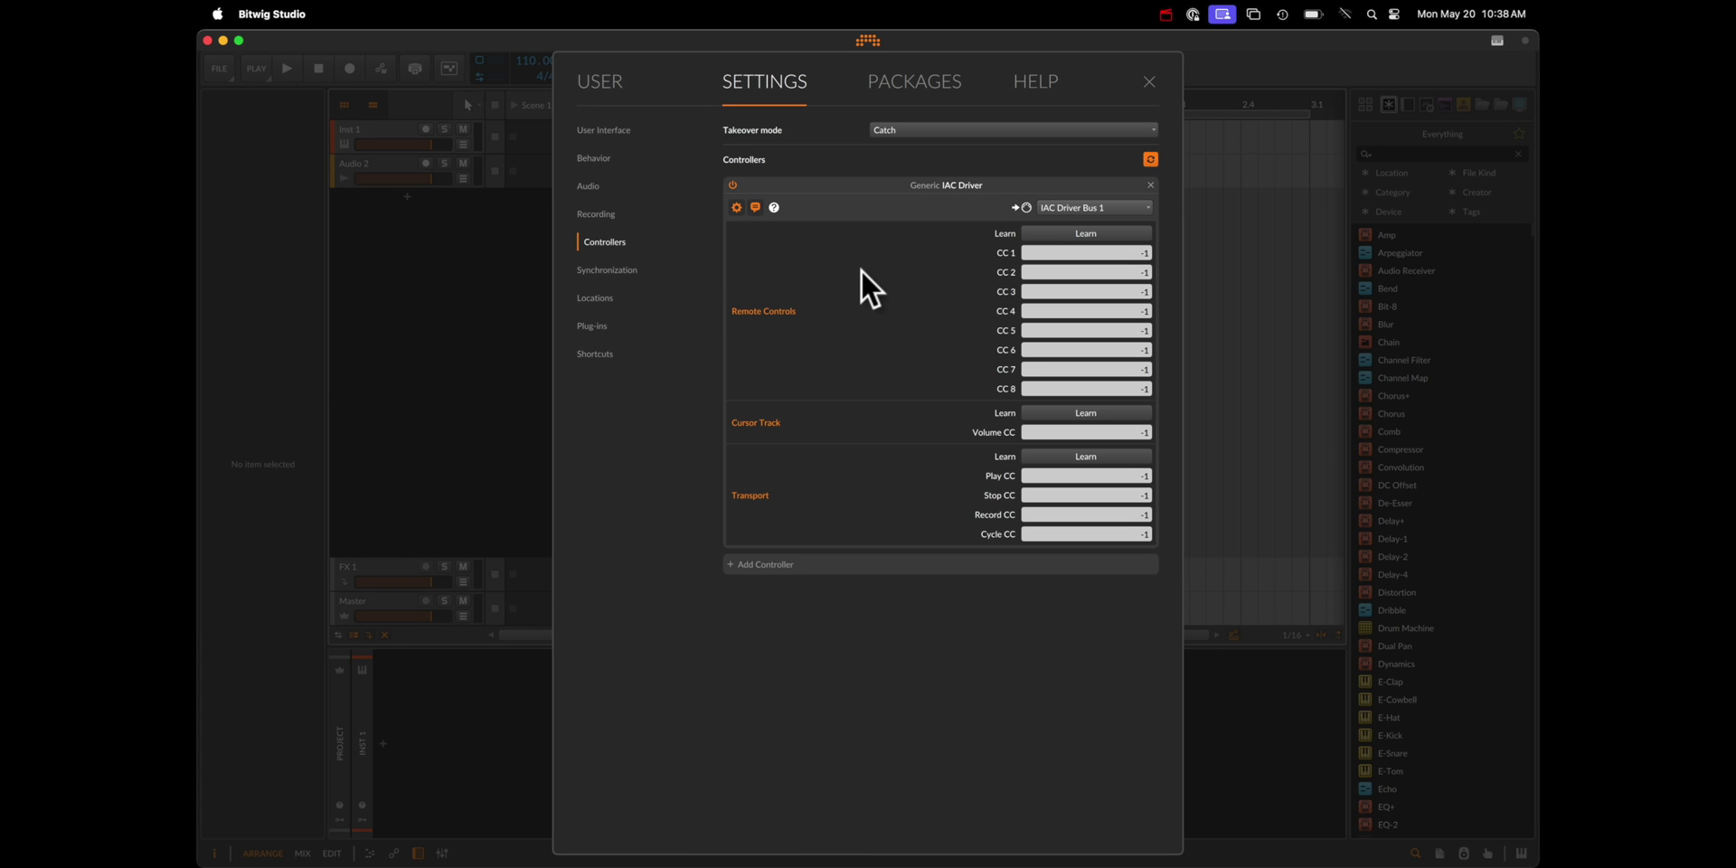
Step: Set Bitwig's synchronization method to Ableton Link
{"action": "left_click", "coordinate": [598, 271]}
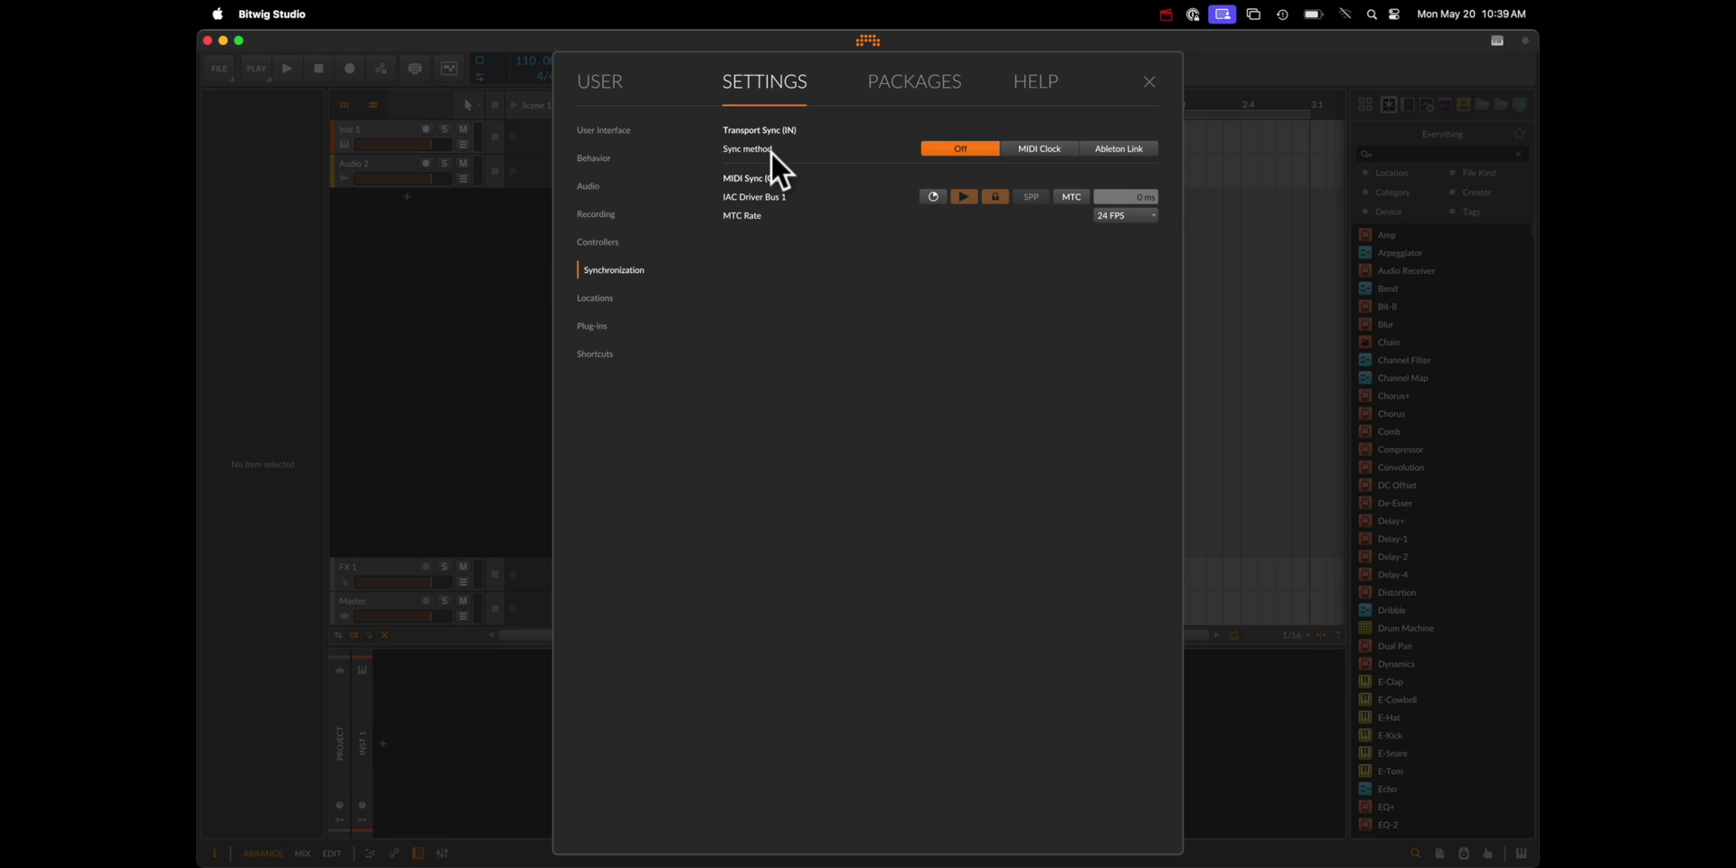
{"action": "left_click", "coordinate": [1131, 155]}
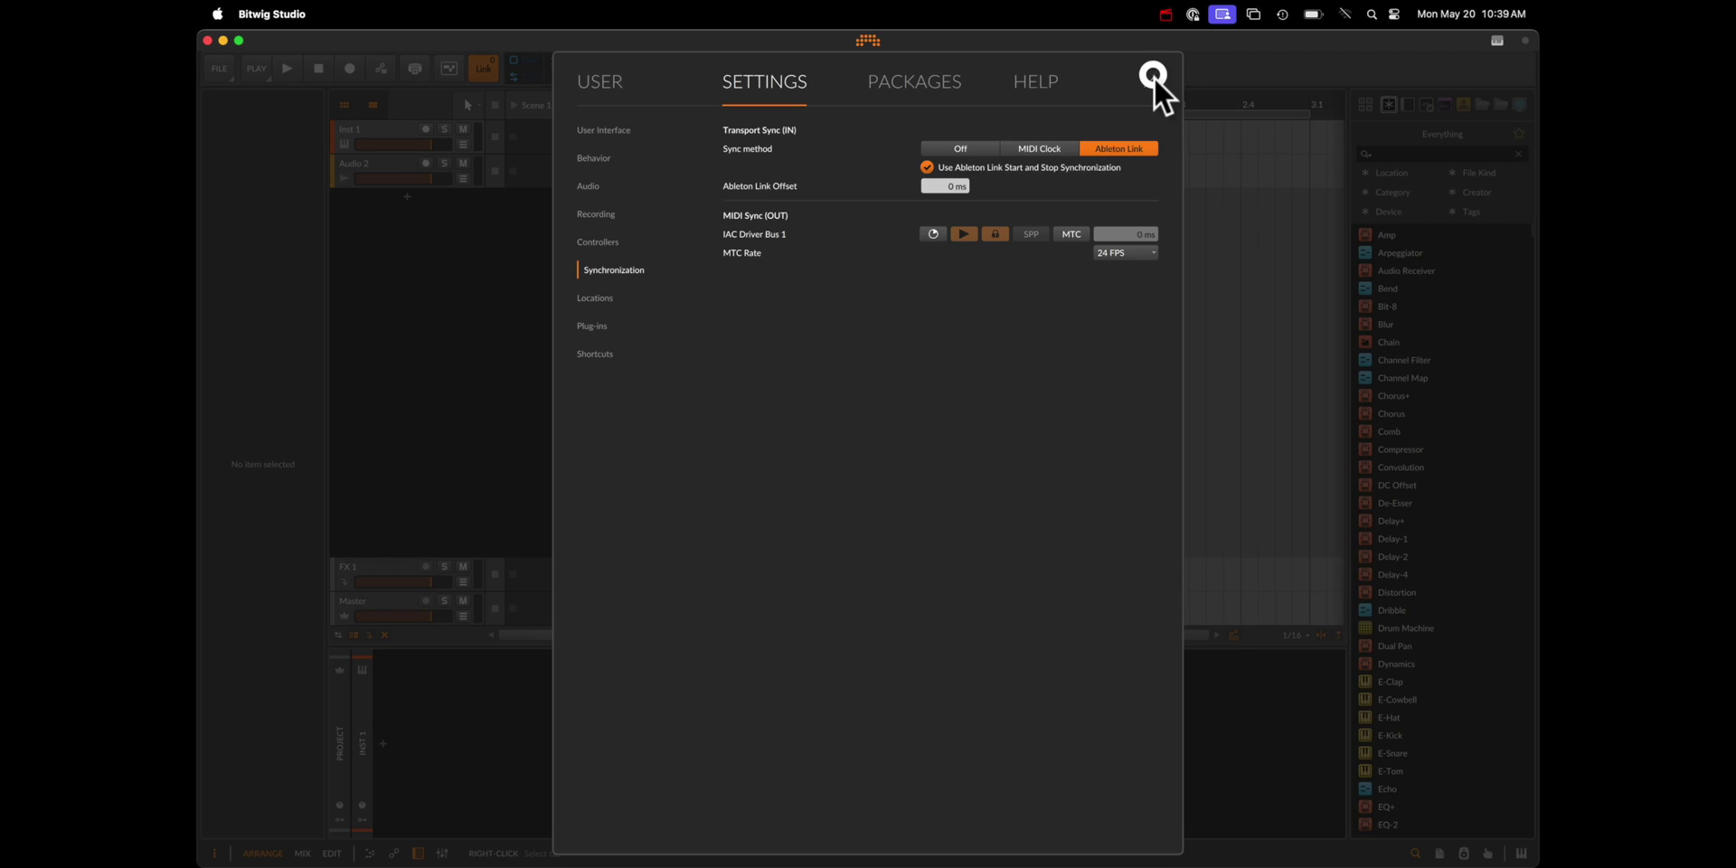
{"action": "left_click", "coordinate": [1154, 79]}
Step: Delete Live's extra tracks and send the MIDI track's output to IAC Driver (Bus 1)
{"action": "key", "text": "super+Tab"}
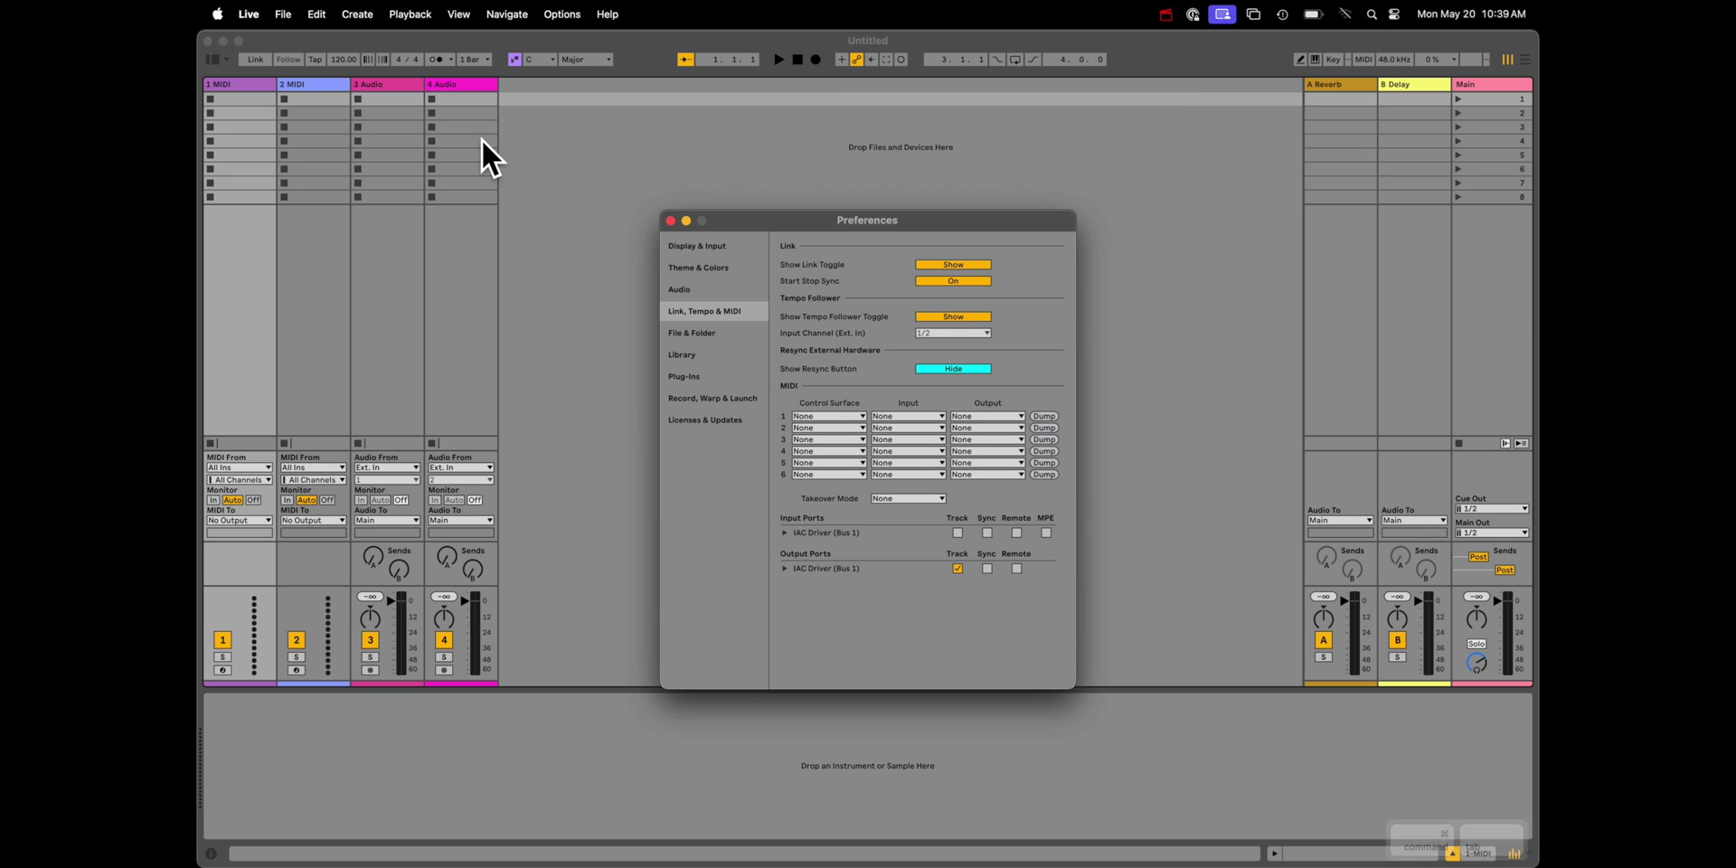
{"action": "left_click", "coordinate": [670, 220]}
{"action": "left_click", "coordinate": [409, 94]}
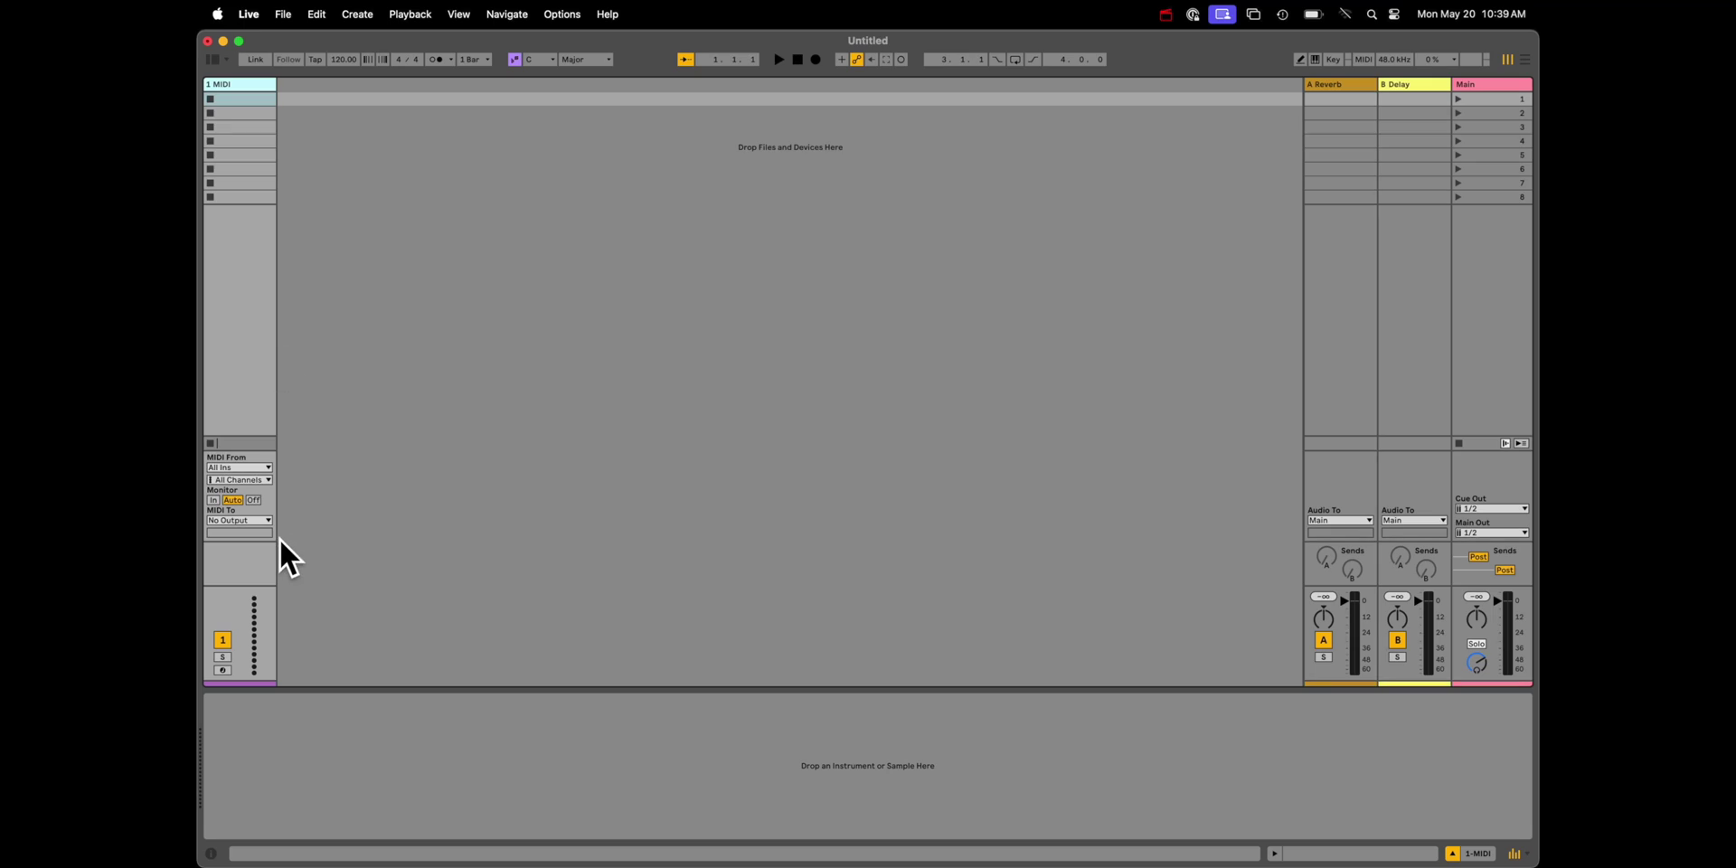
{"action": "left_click", "coordinate": [248, 520]}
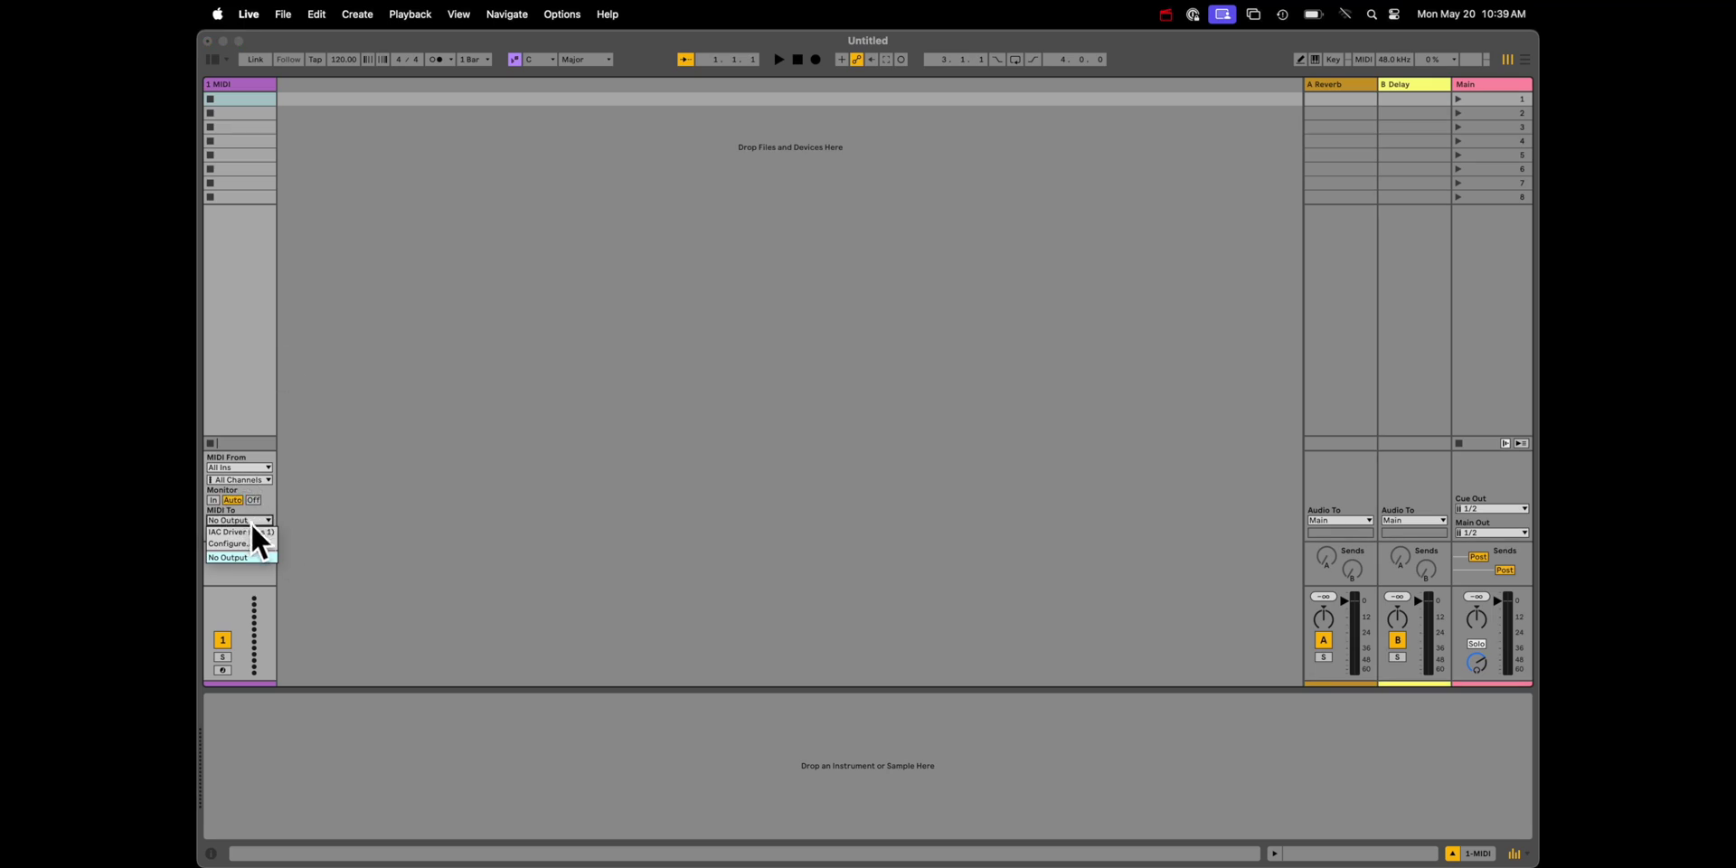
{"action": "left_click", "coordinate": [249, 531]}
Step: Duplicate the MIDI track and set 2 MIDI and 3 MIDI to output channels 2 and 3
{"action": "left_click", "coordinate": [246, 84]}
{"action": "key", "text": "super+d"}
{"action": "key", "text": "super+d"}
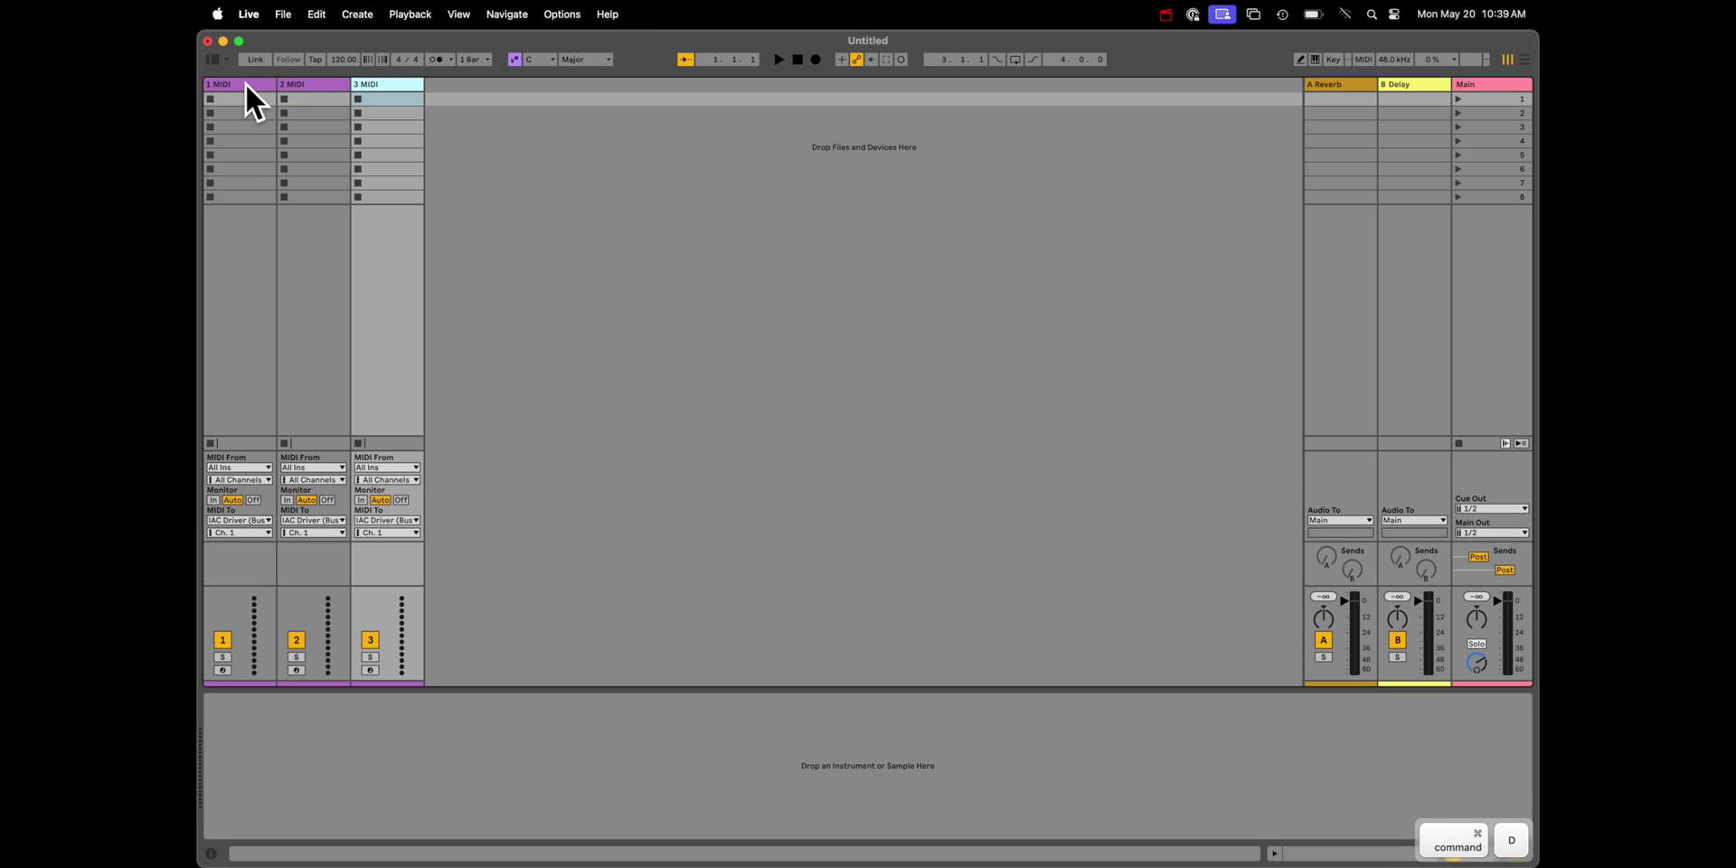
{"action": "left_click", "coordinate": [317, 531]}
{"action": "key", "text": "Down"}
{"action": "key", "text": "Return"}
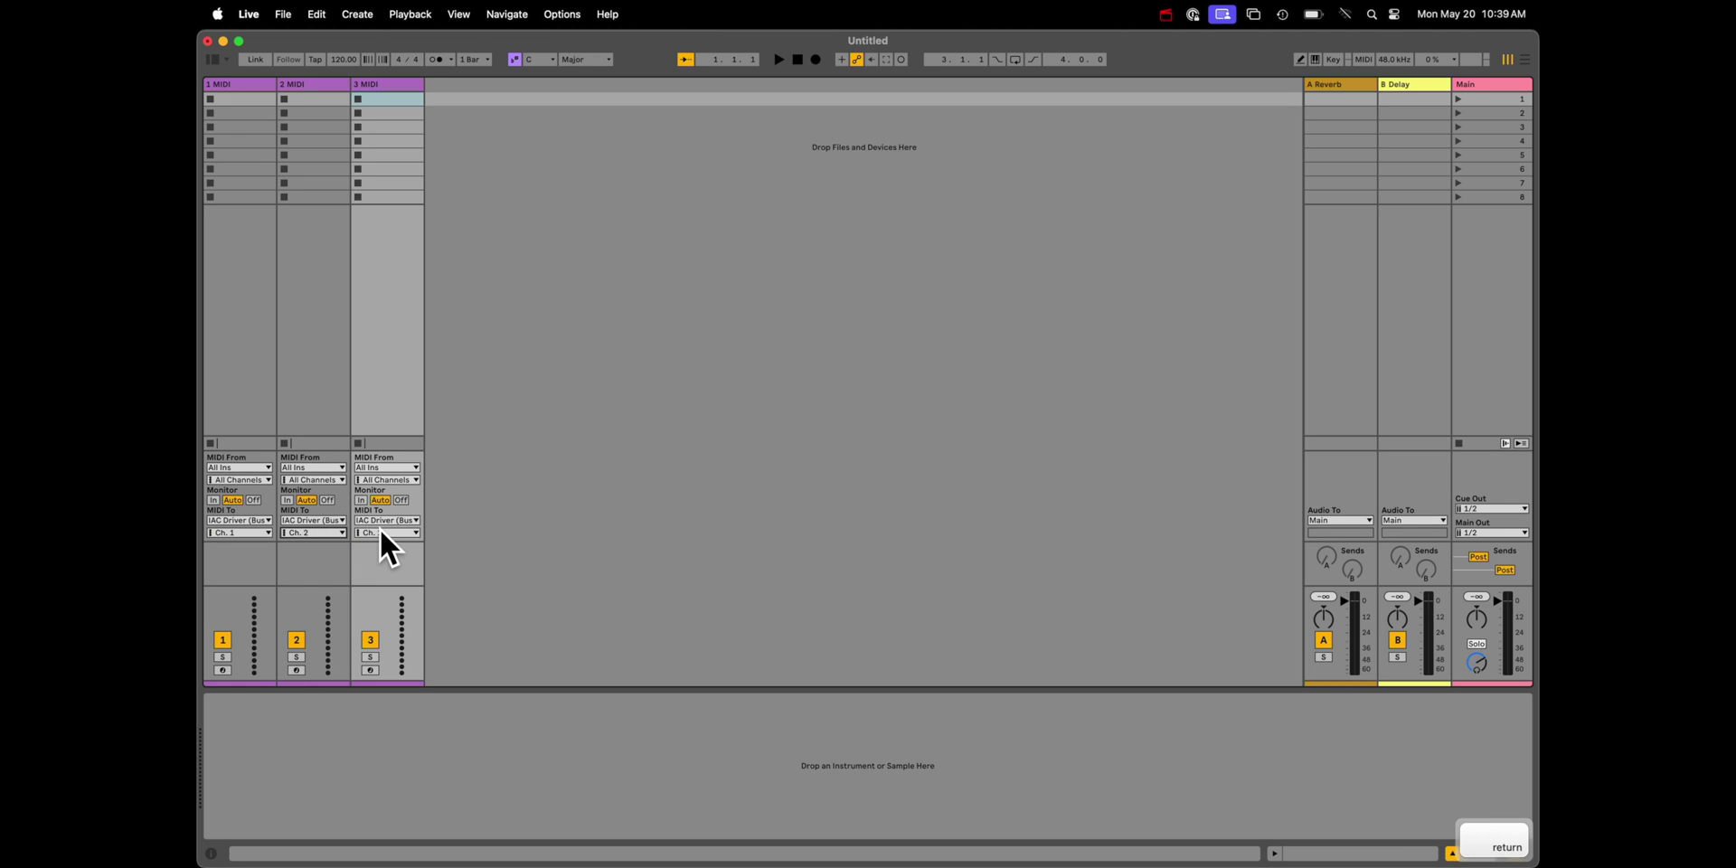
{"action": "left_click", "coordinate": [380, 529]}
{"action": "key", "text": "Down"}
{"action": "key", "text": "Down"}
{"action": "key", "text": "Return"}
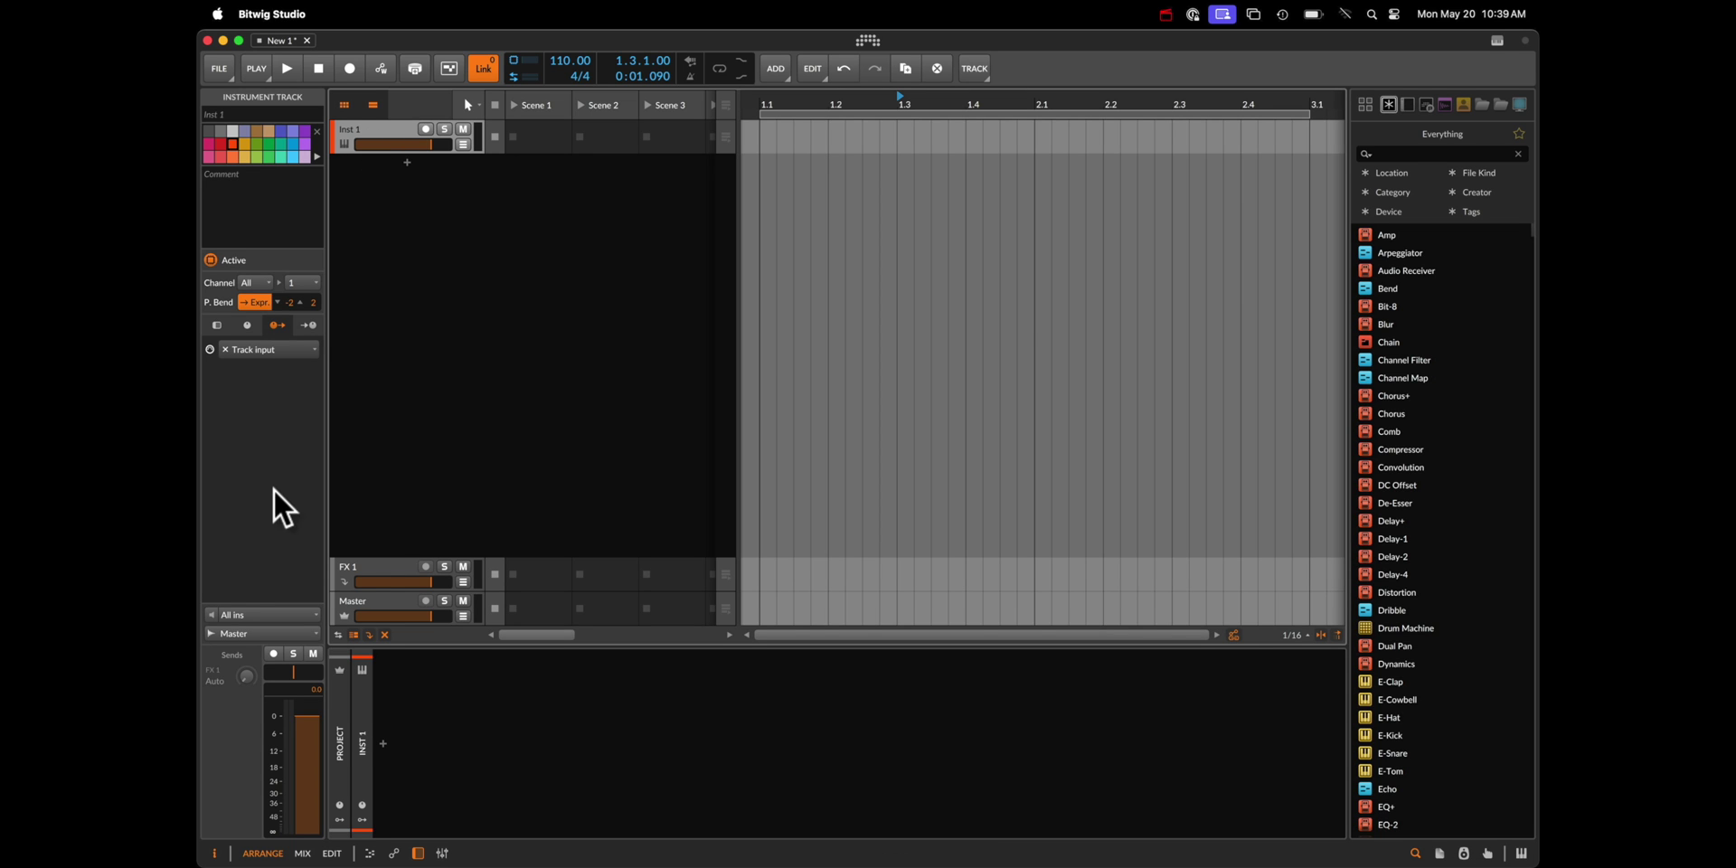
Step: Set Inst 1's note input to IAC Driver on MIDI channel 1
{"action": "left_click", "coordinate": [232, 615]}
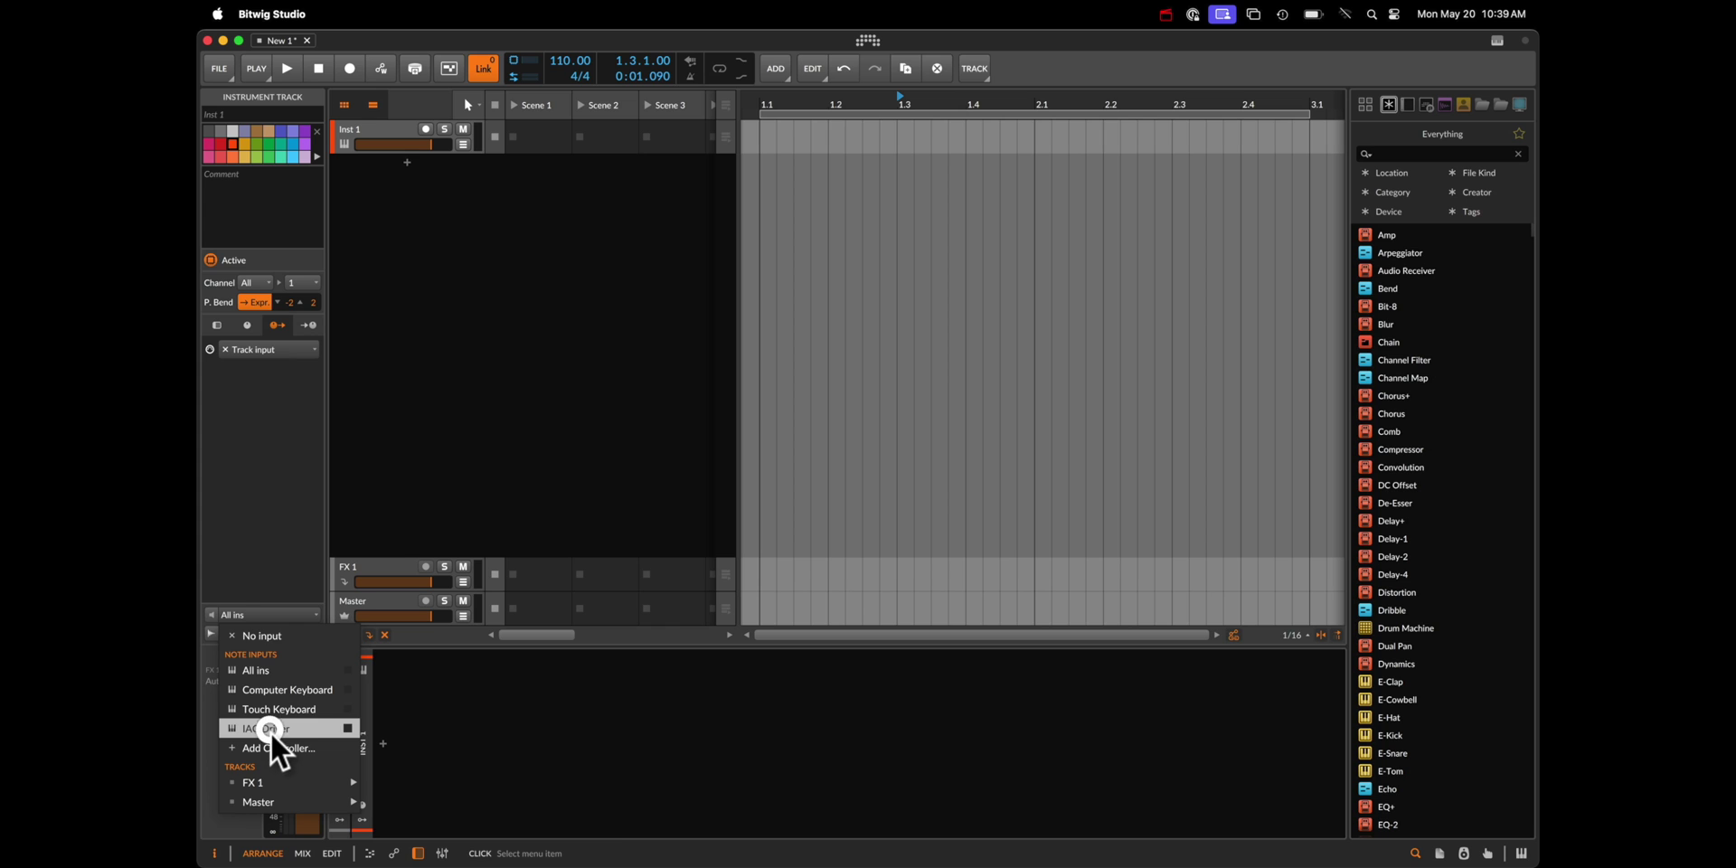
{"action": "left_click", "coordinate": [269, 729]}
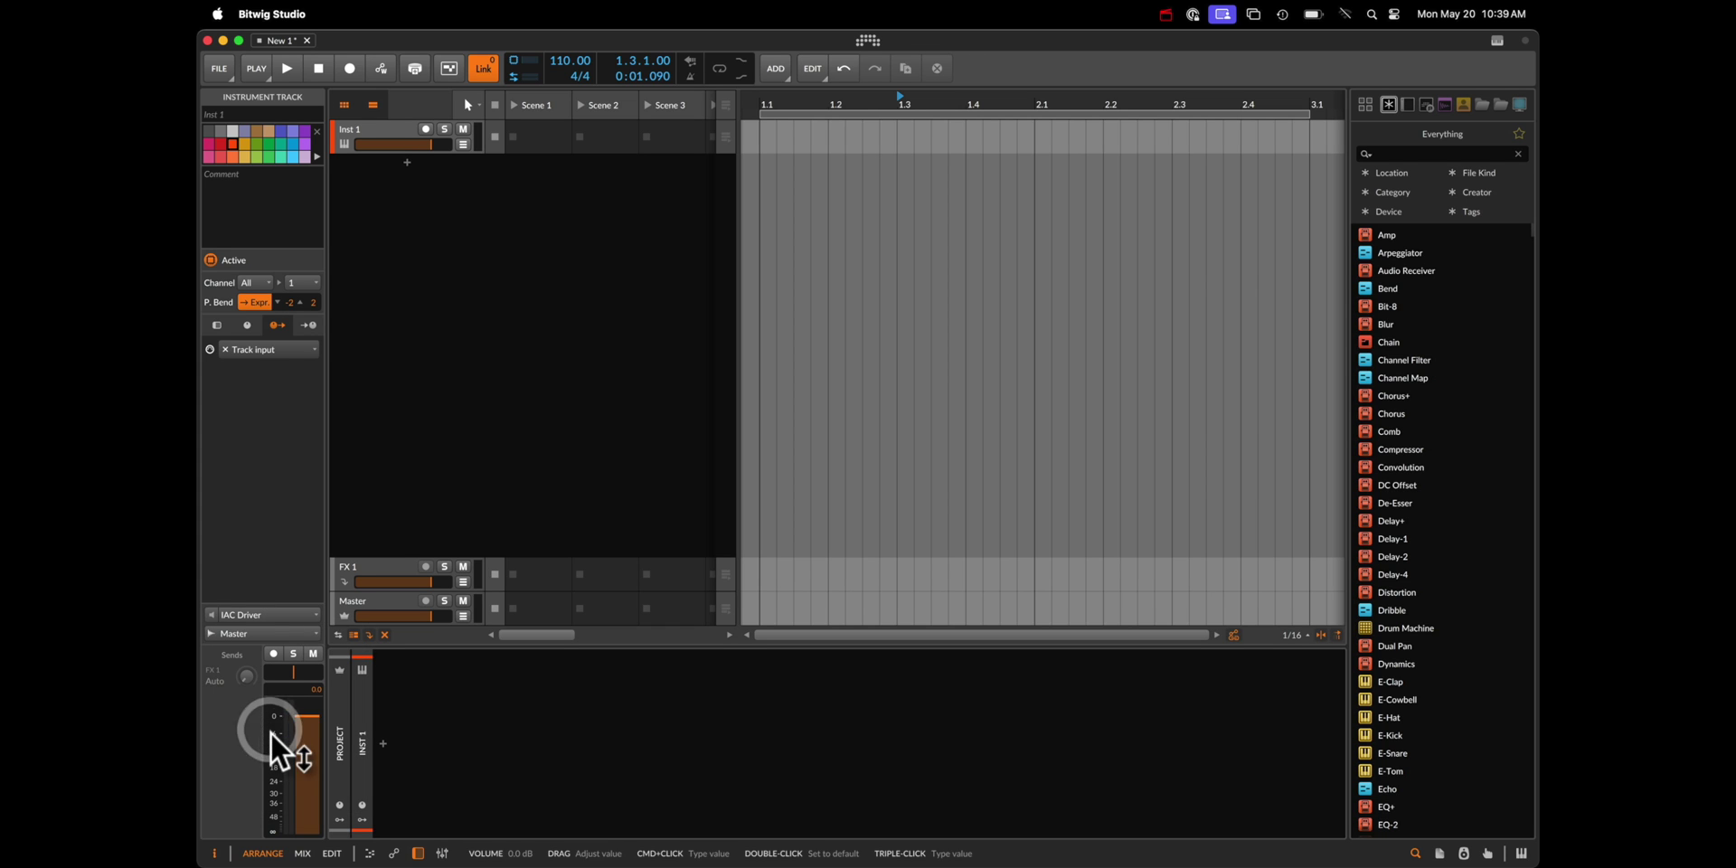
{"action": "left_click", "coordinate": [262, 284]}
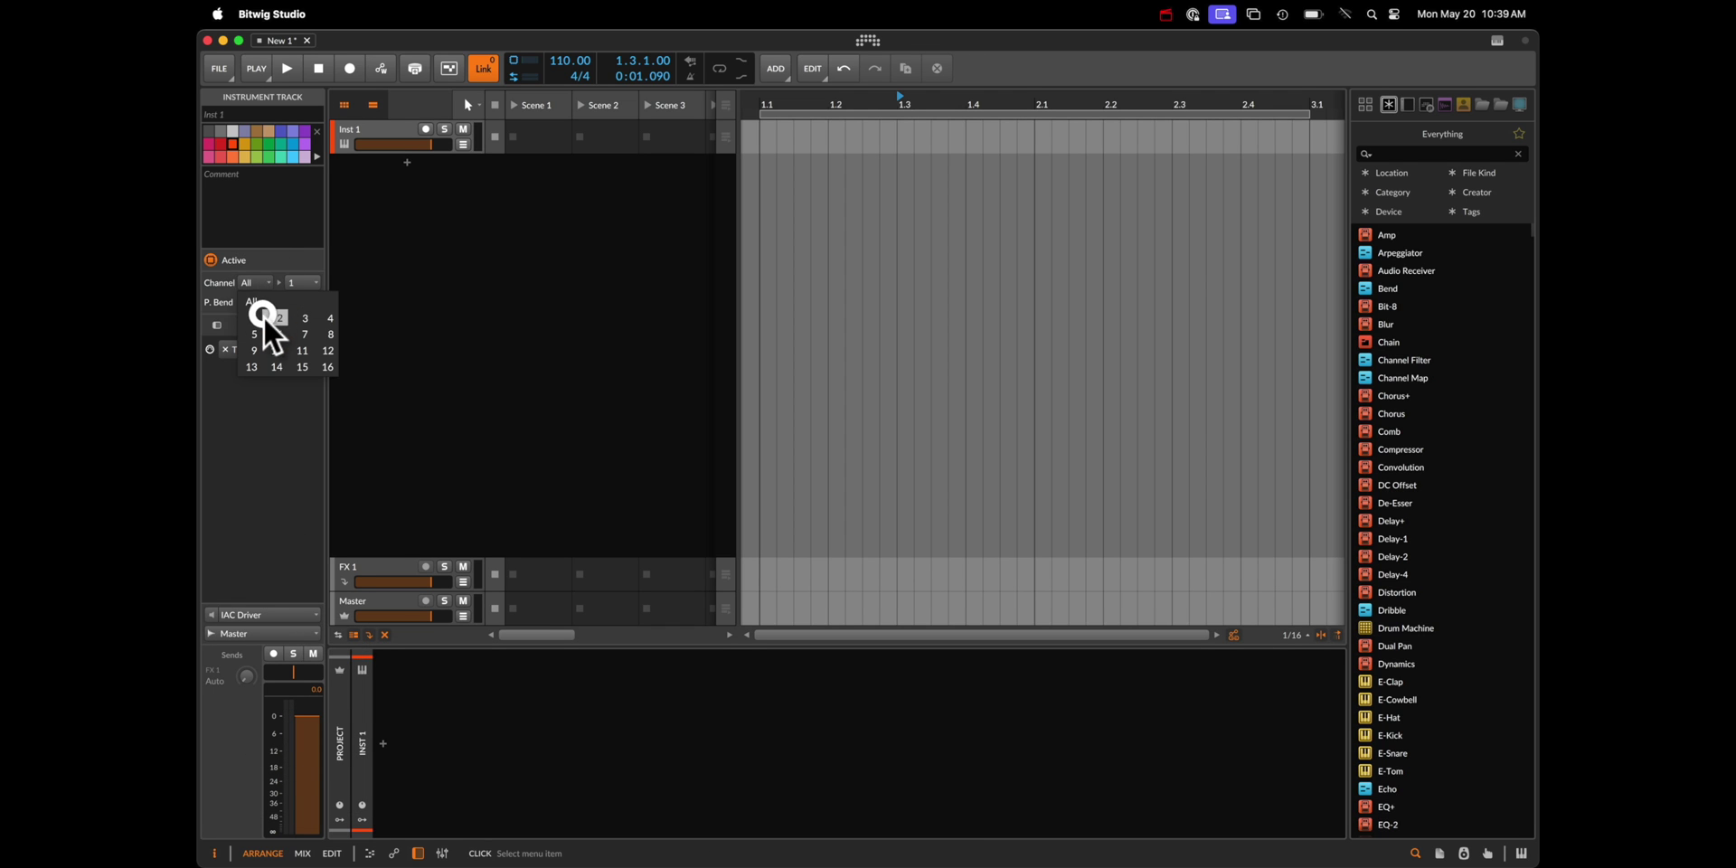
{"action": "left_click", "coordinate": [253, 317]}
Step: Duplicate Inst 1 twice, setting Inst 2 to channel 2 and Inst 3 to channel 3
{"action": "left_click", "coordinate": [371, 123]}
{"action": "key", "text": "cmd+d"}
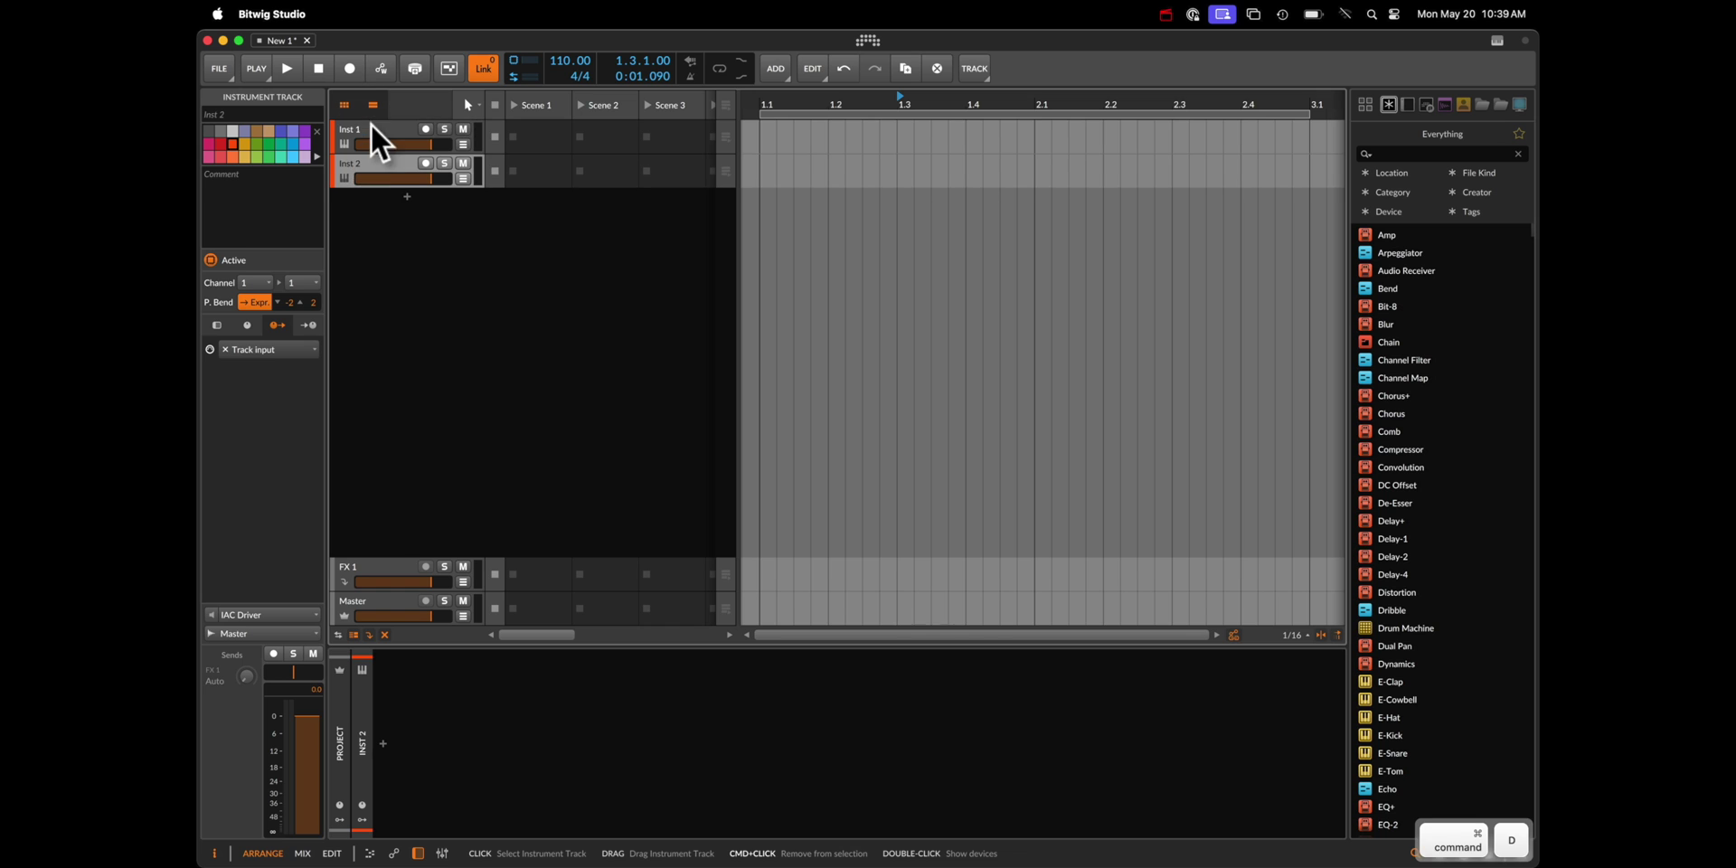
{"action": "left_click", "coordinate": [253, 282]}
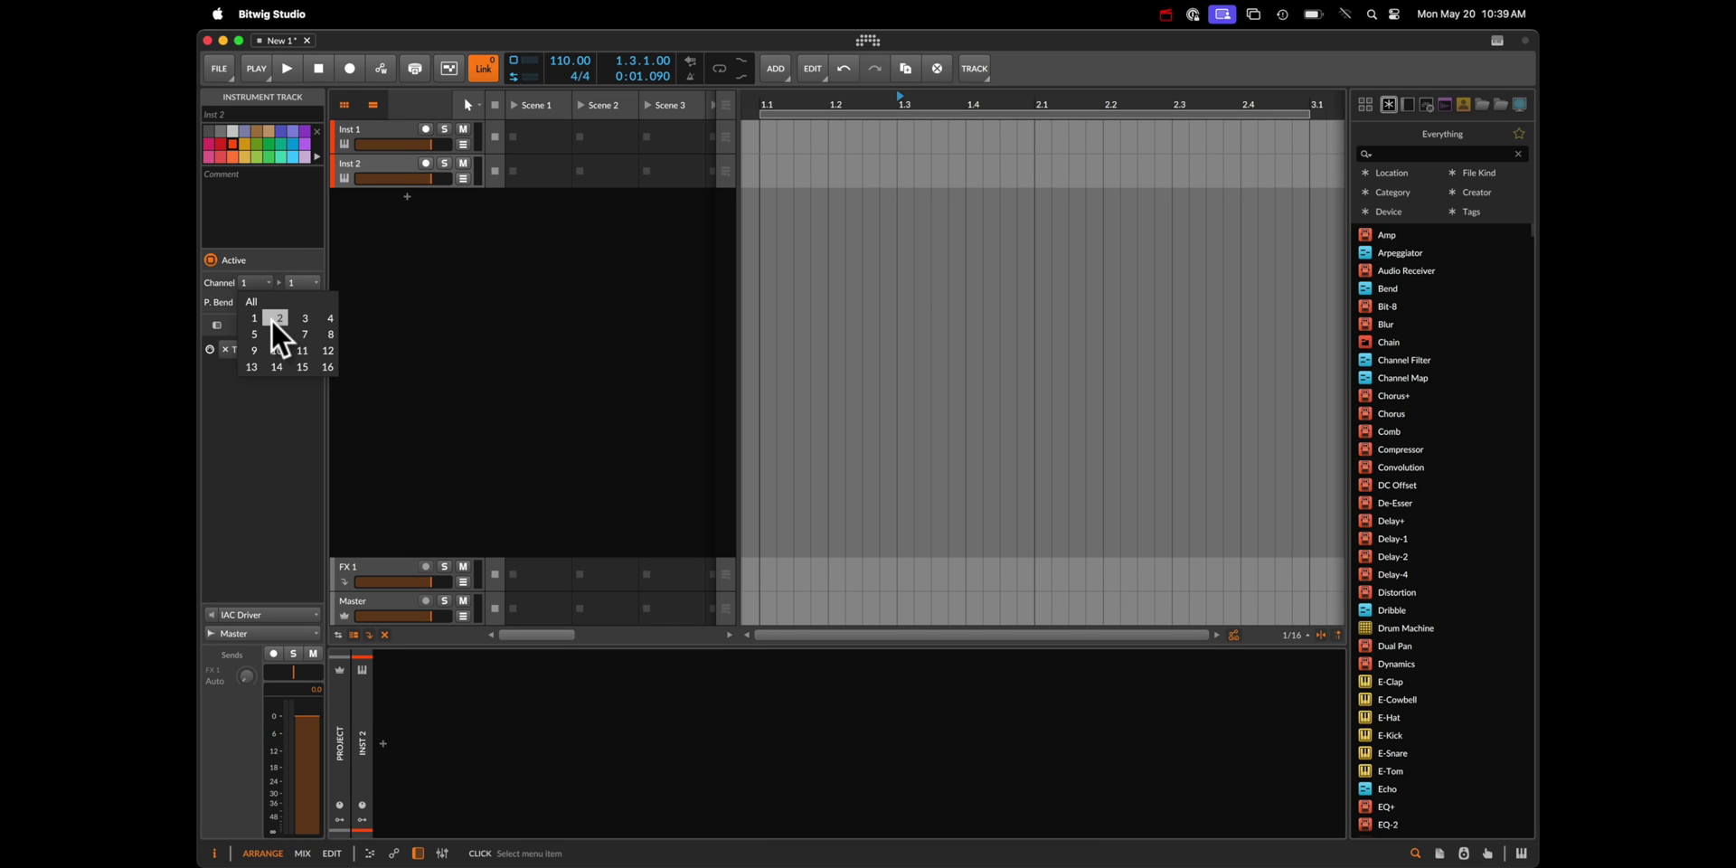
{"action": "left_click", "coordinate": [271, 318]}
{"action": "left_click", "coordinate": [374, 161]}
{"action": "key", "text": "cmd+d"}
{"action": "left_click", "coordinate": [365, 199]}
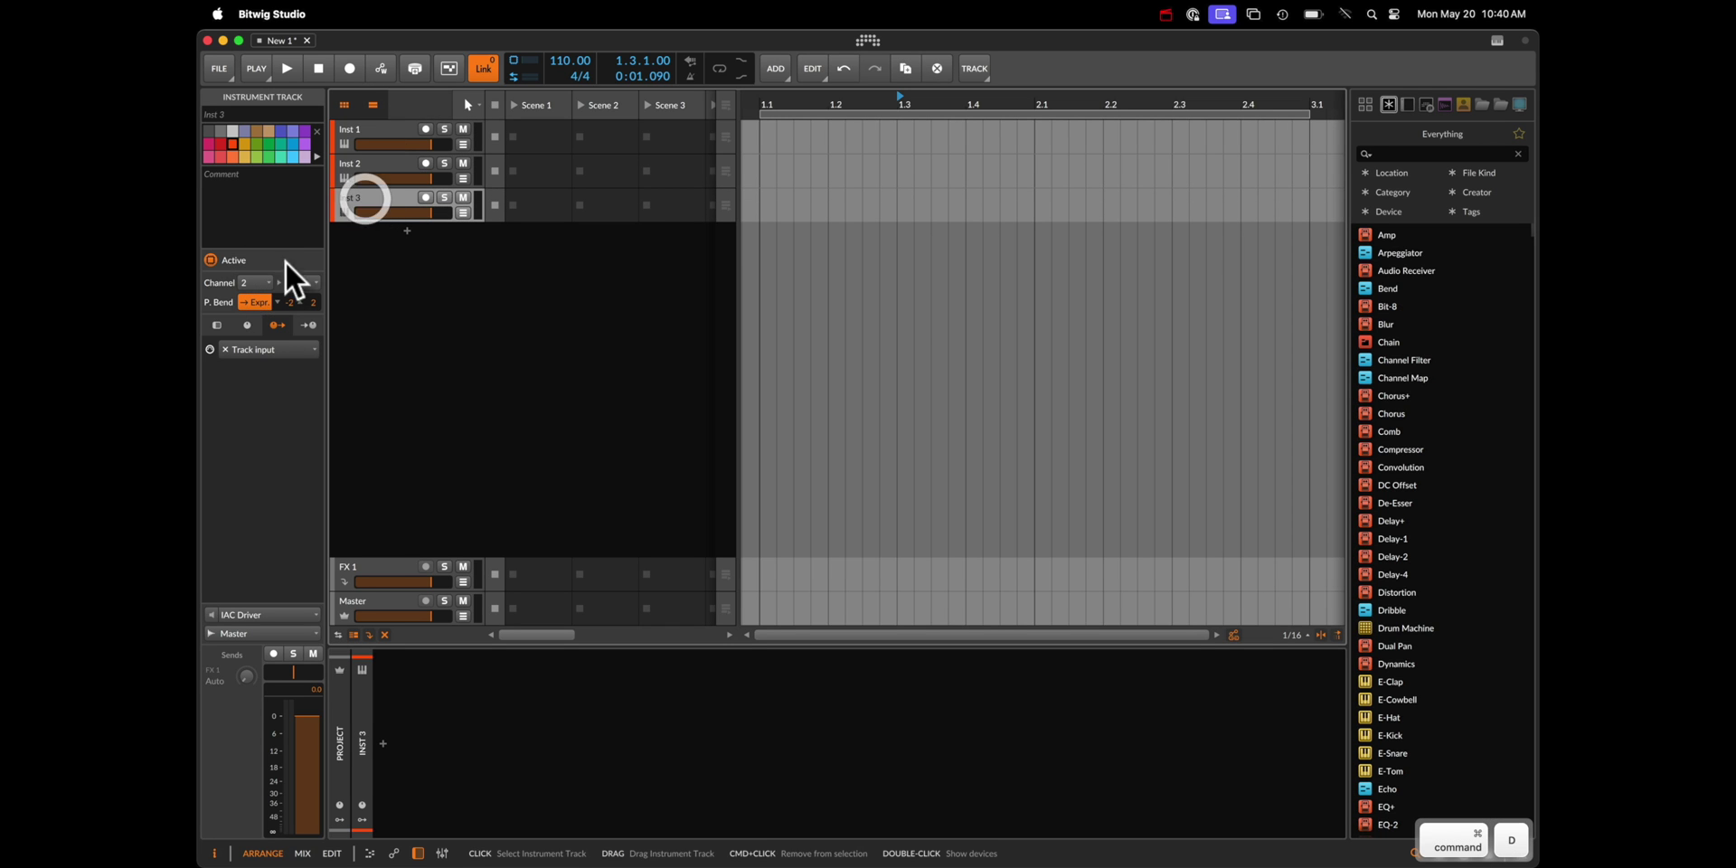
{"action": "left_click", "coordinate": [255, 280]}
{"action": "left_click", "coordinate": [296, 318]}
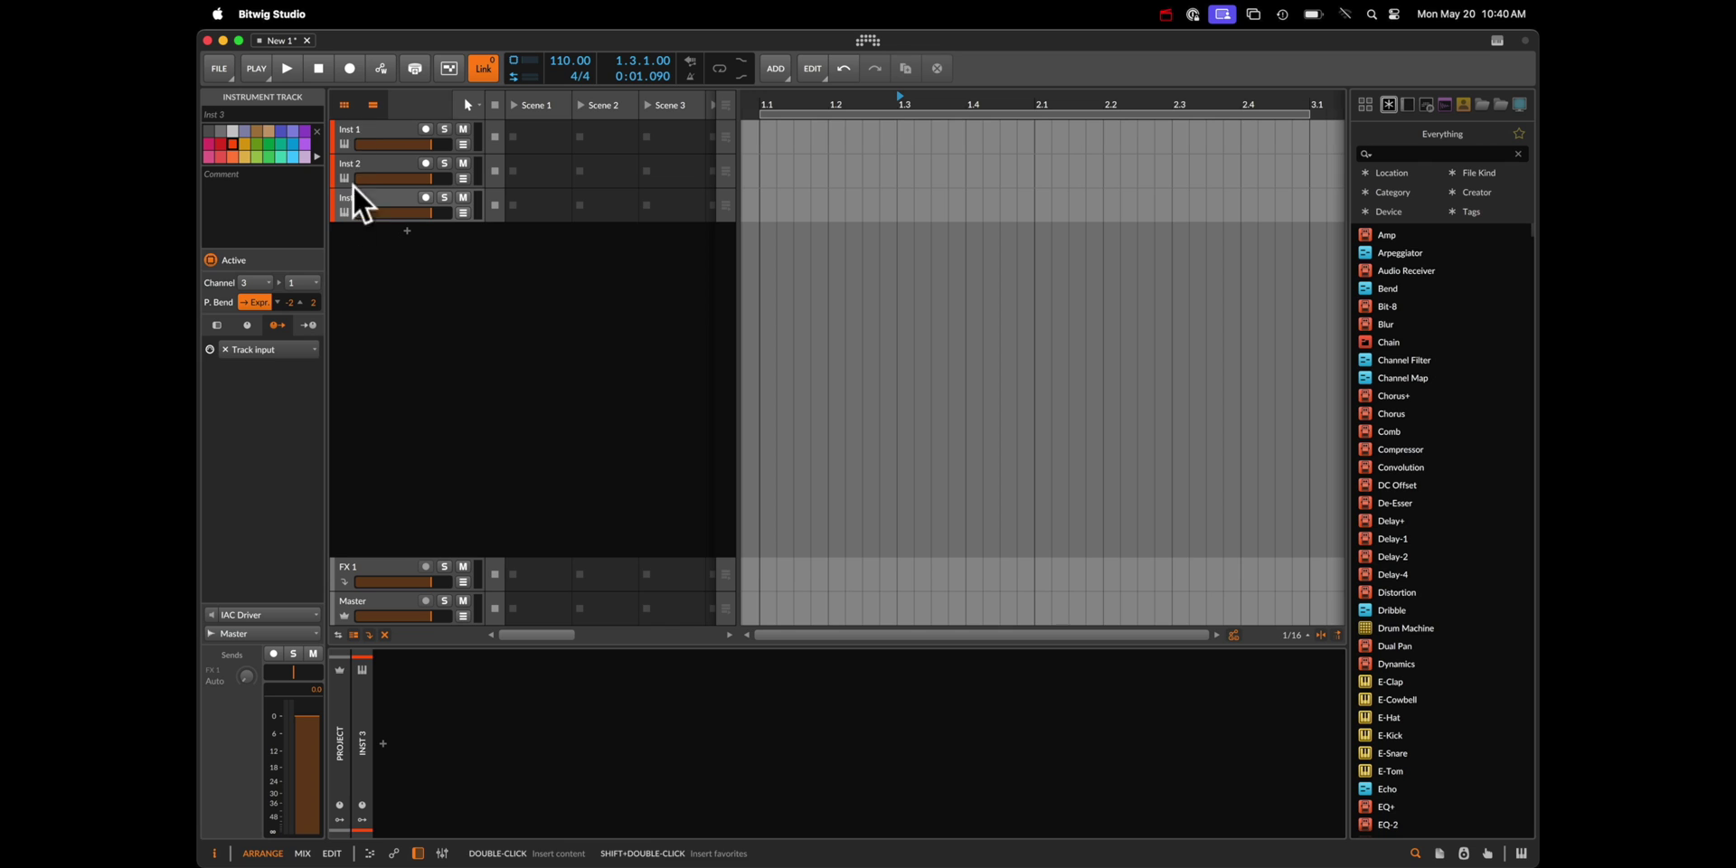
Step: Check each instrument track's channel and turn on input monitoring
{"action": "left_click", "coordinate": [355, 130]}
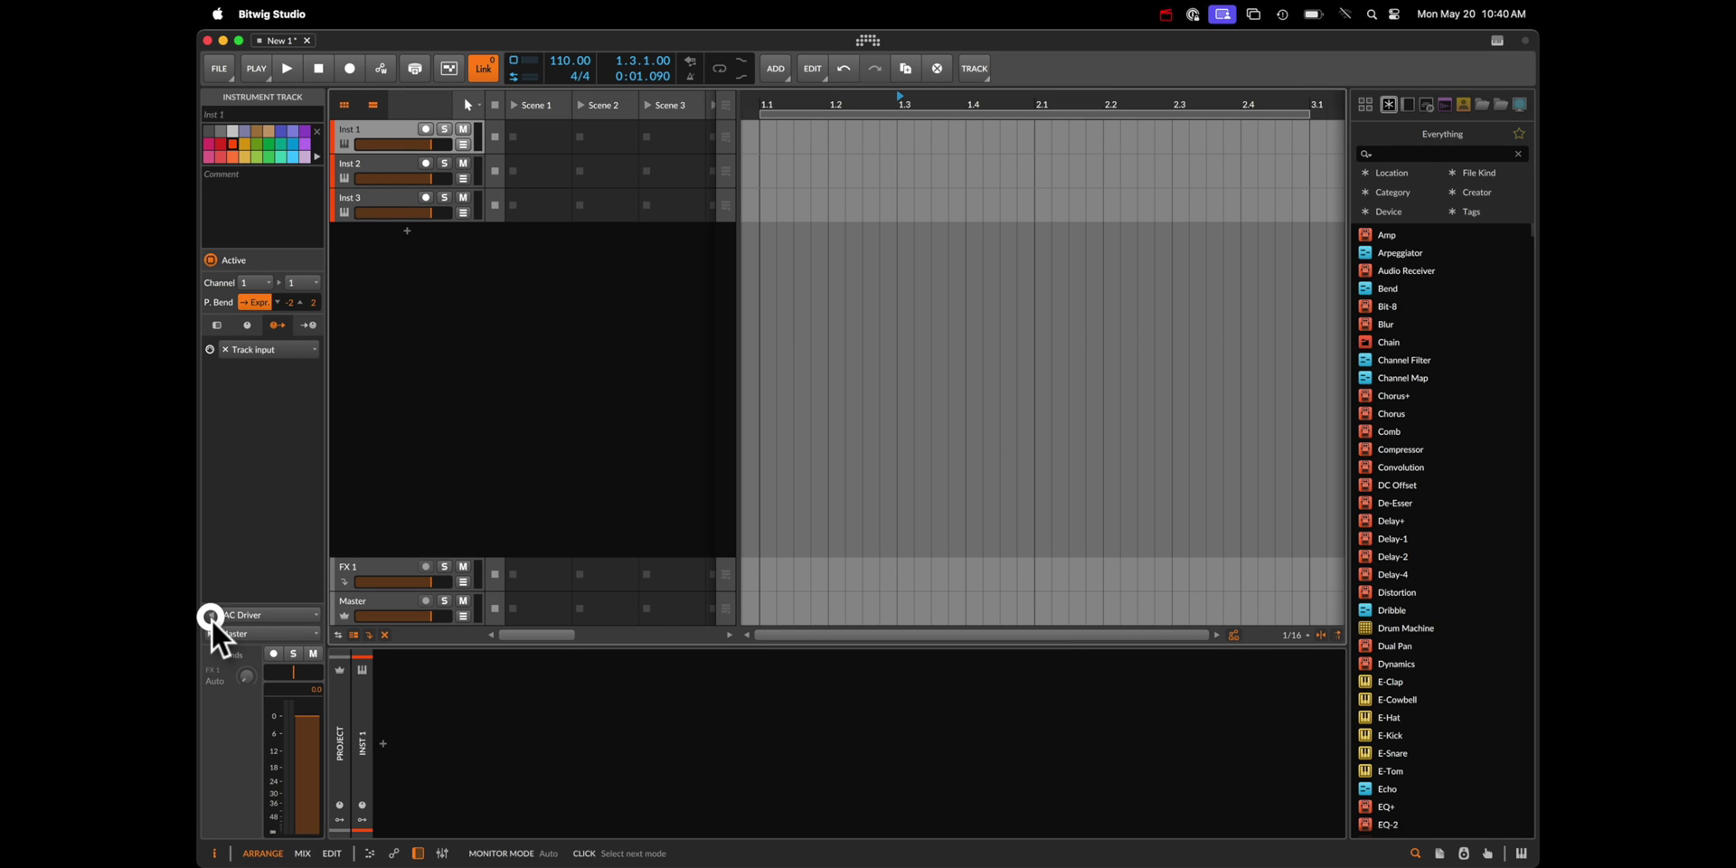
{"action": "left_click", "coordinate": [383, 171]}
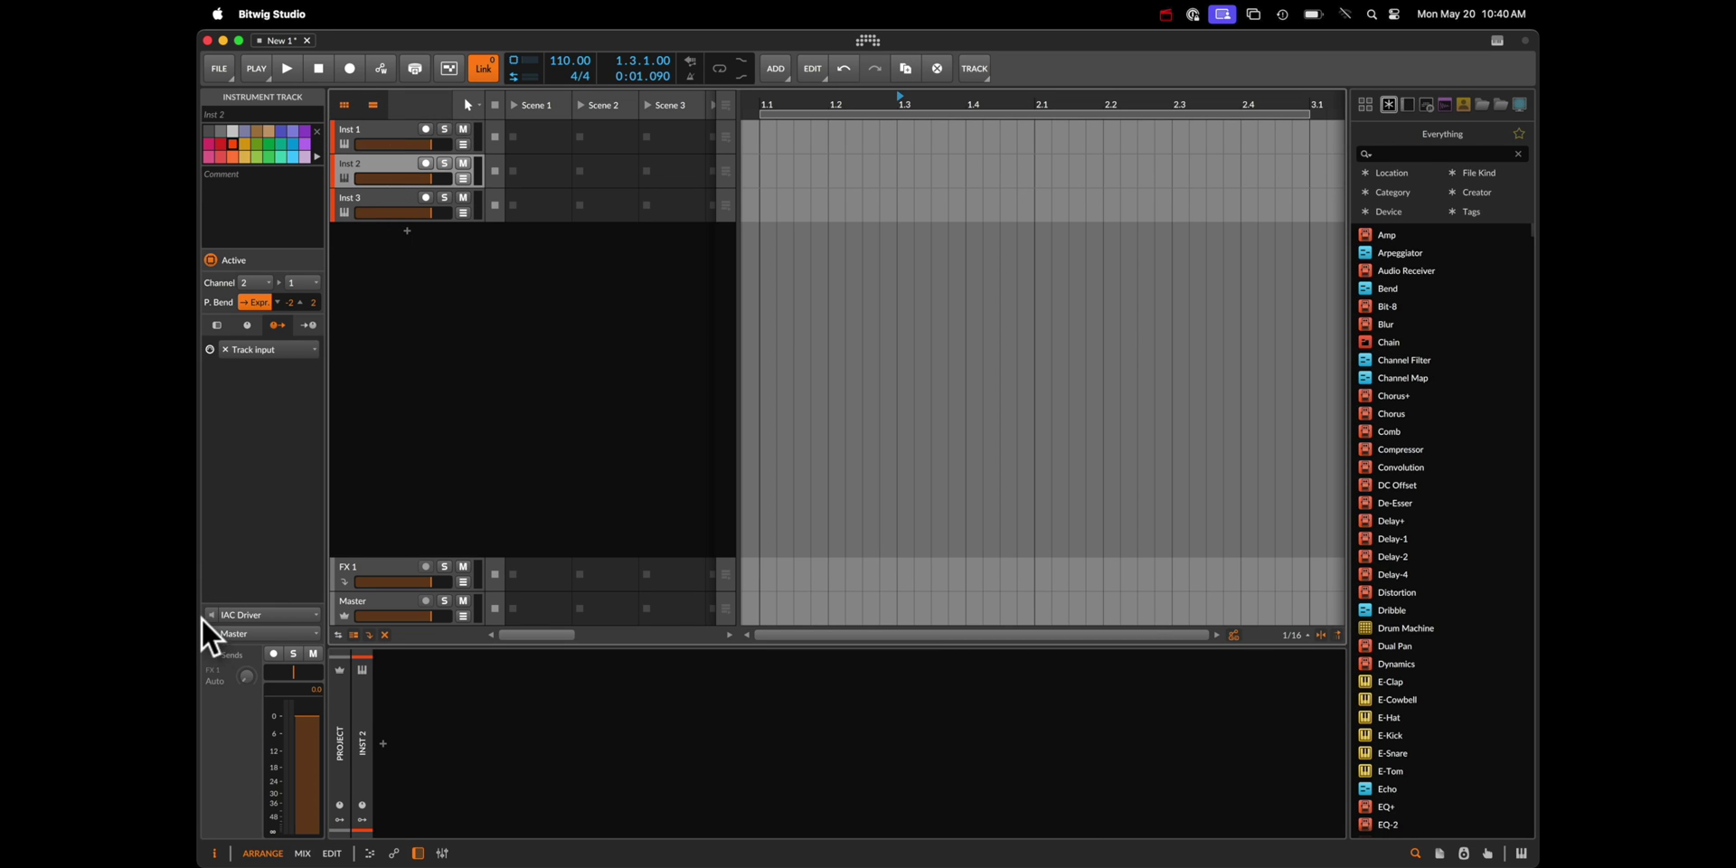
{"action": "left_click", "coordinate": [360, 218]}
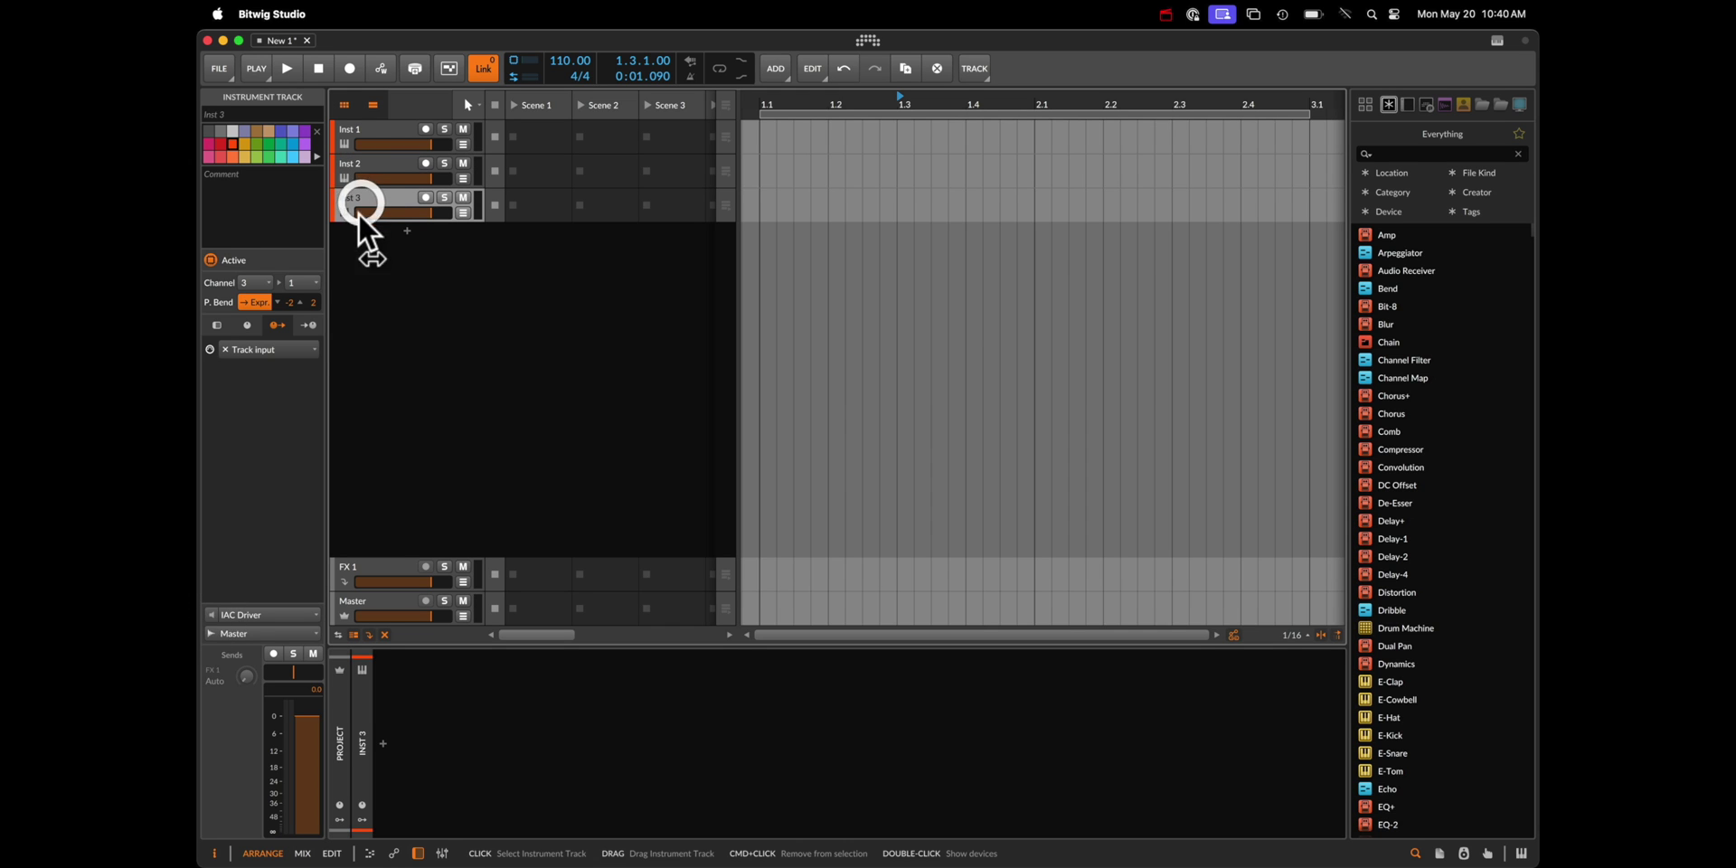
{"action": "left_click", "coordinate": [210, 615]}
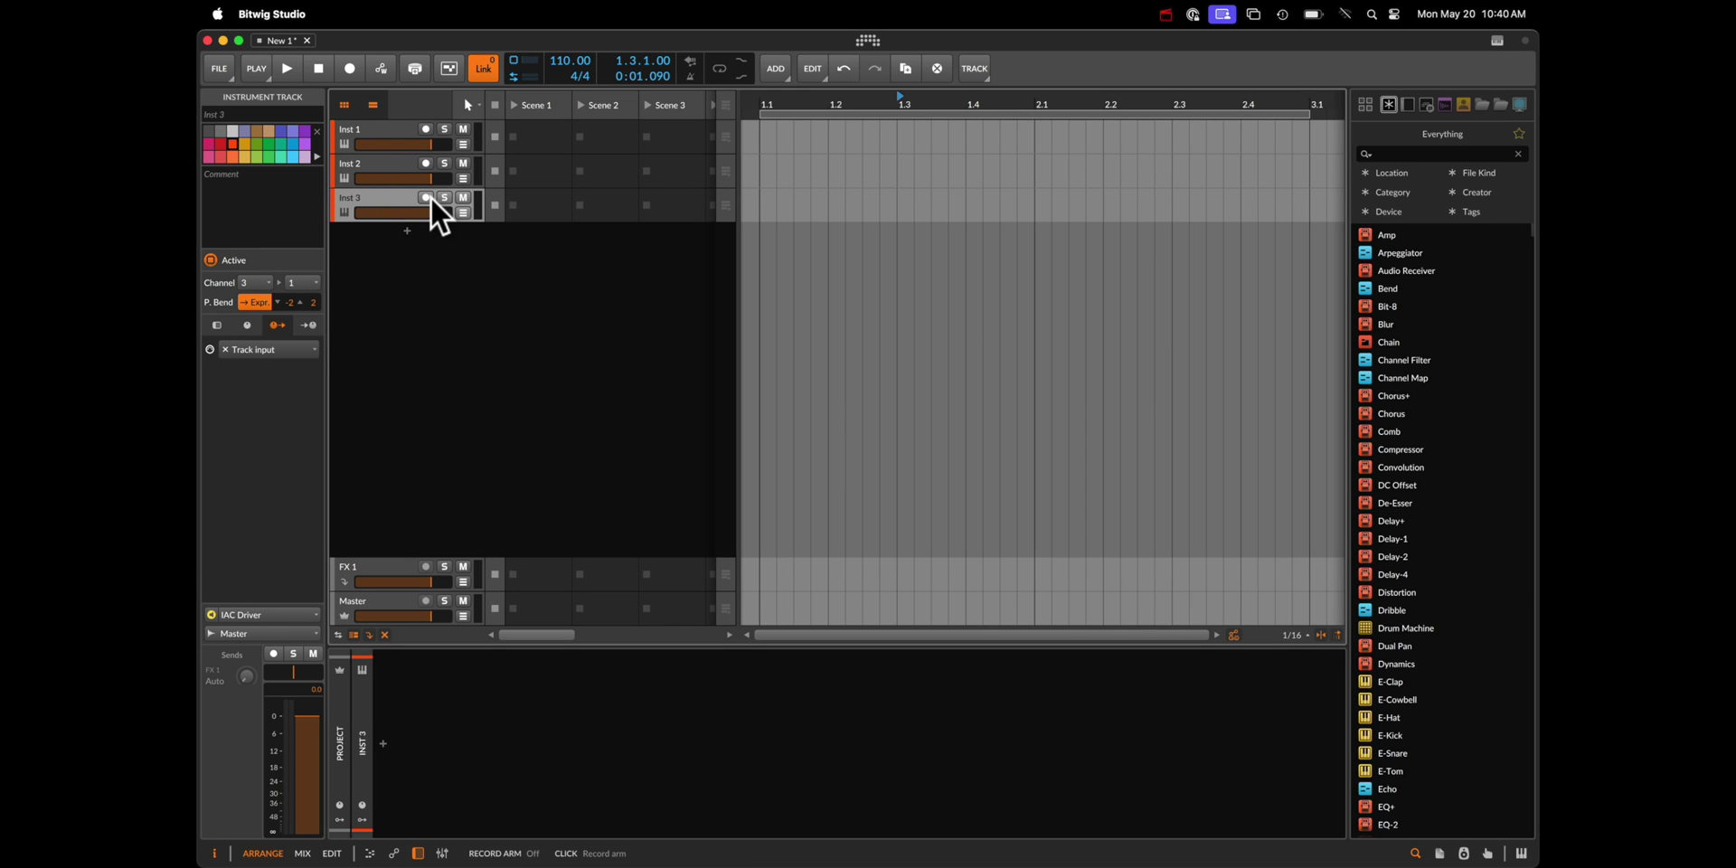
{"action": "left_click", "coordinate": [372, 129]}
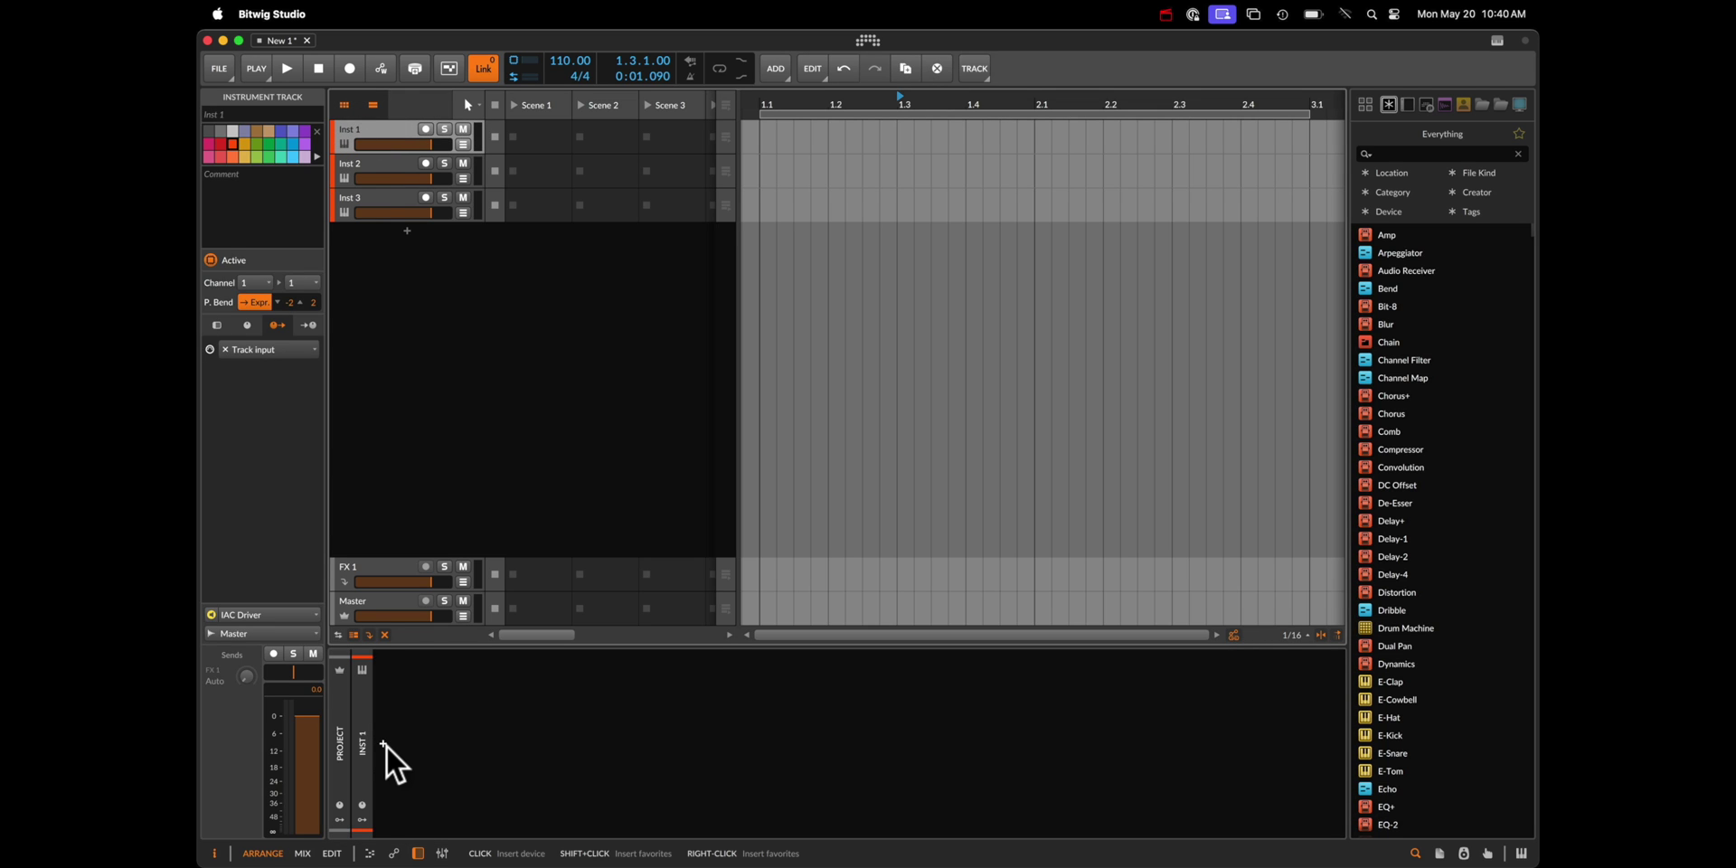
Step: Insert a Drum Machine on Inst 1, loading MNML_KICK_40 on C1 and 808Tom04 on D1
{"action": "left_click", "coordinate": [387, 745]}
{"action": "key", "text": "Return"}
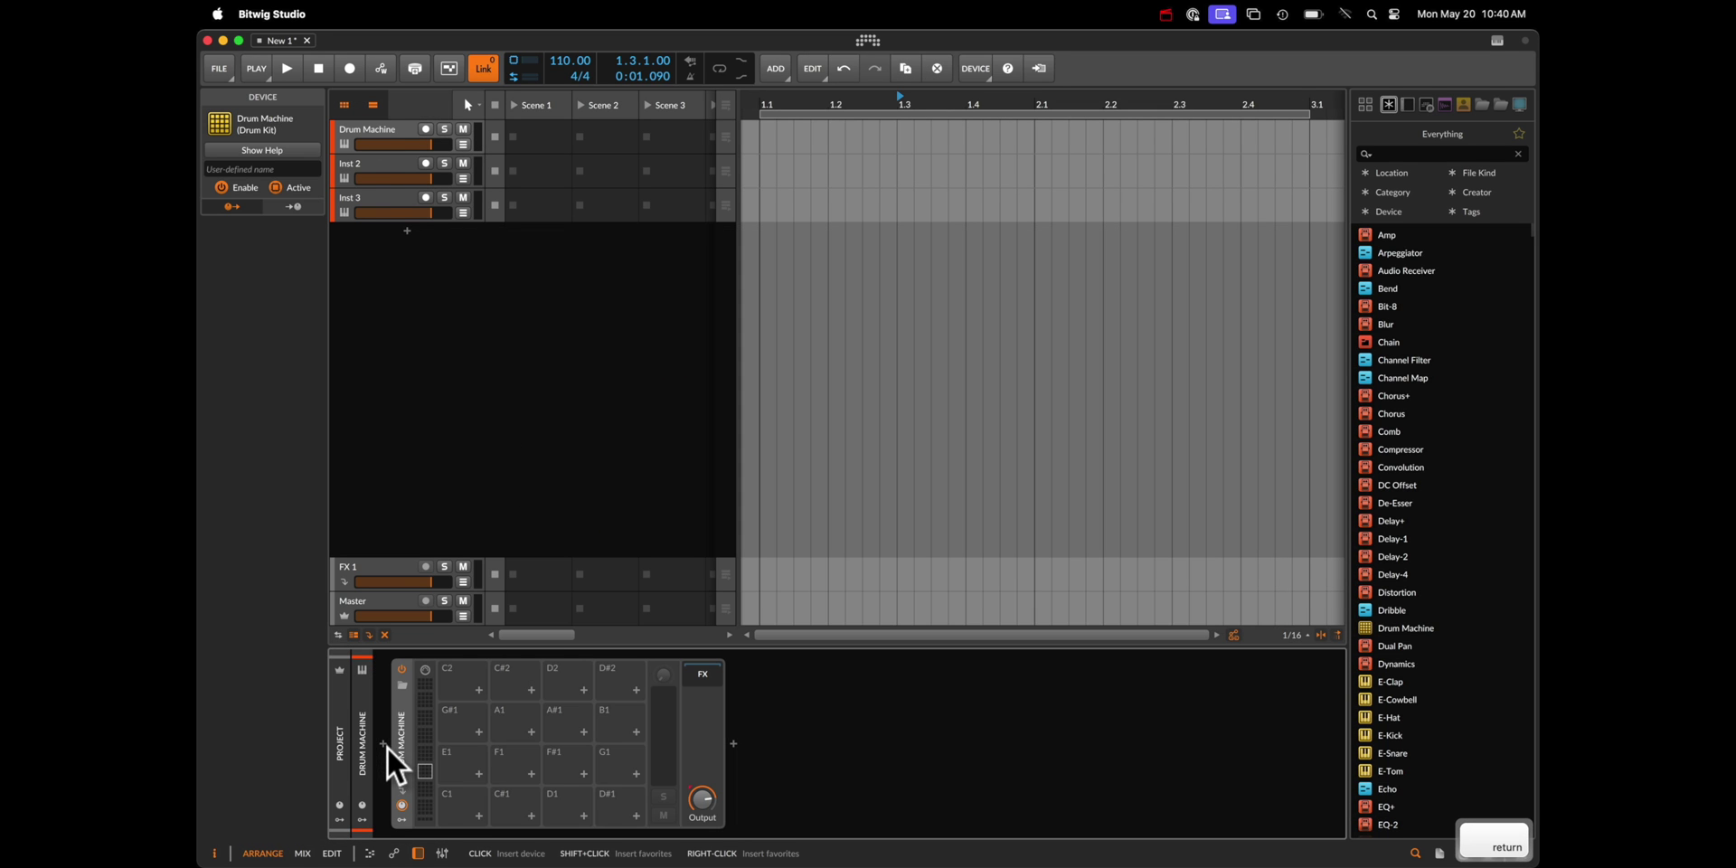
{"action": "left_click", "coordinate": [476, 812]}
{"action": "type", "text": "kick mn"}
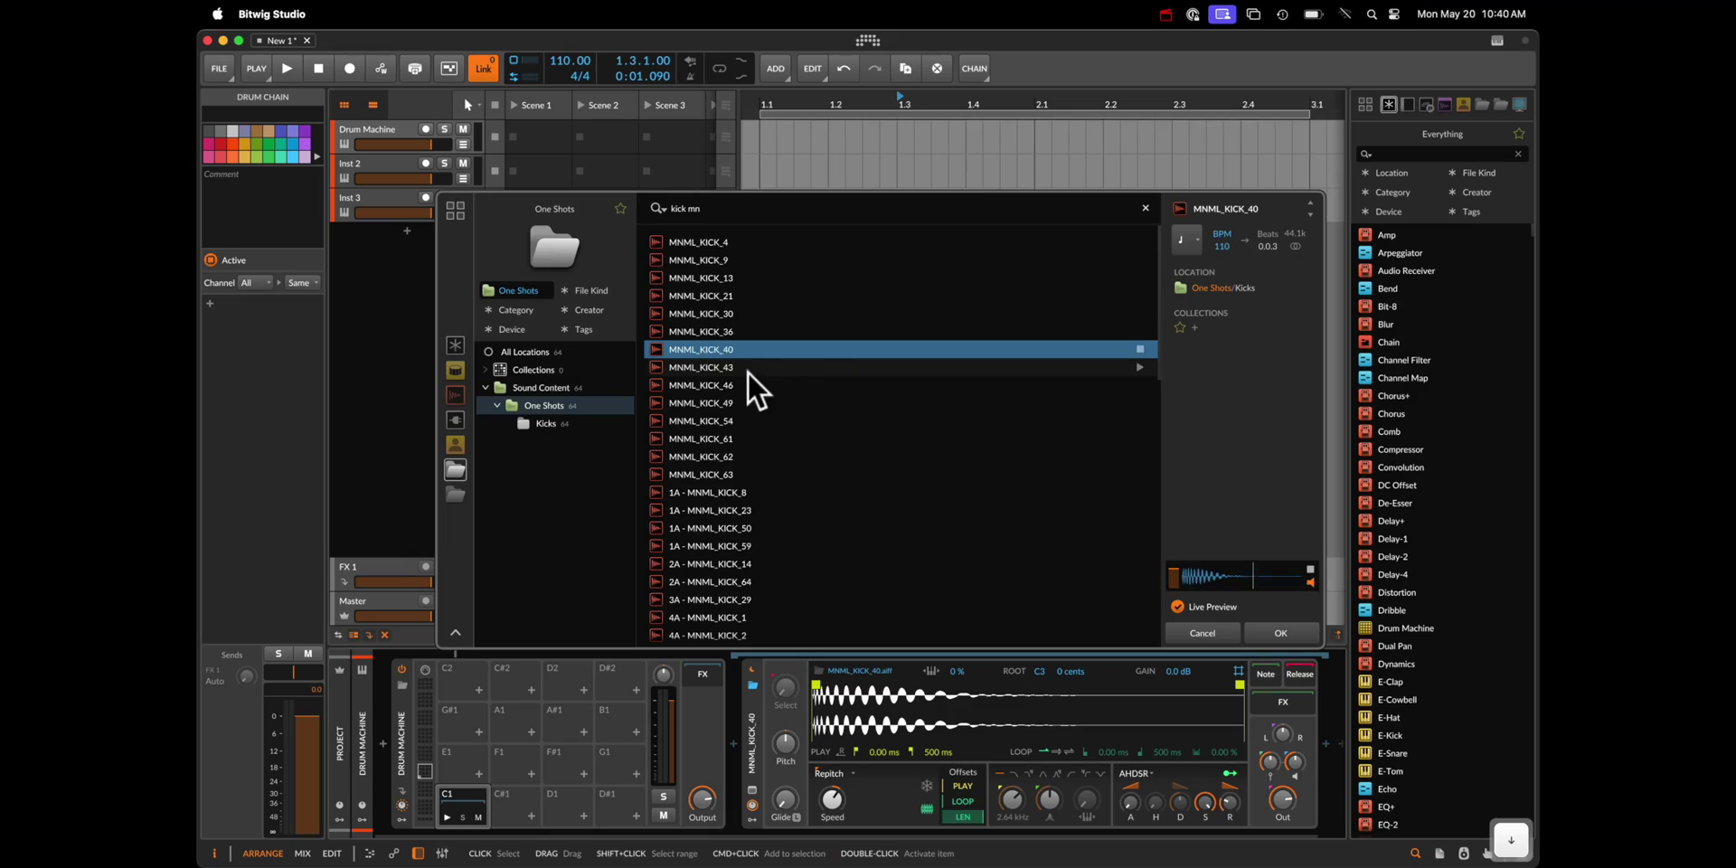
{"action": "key", "text": "Return"}
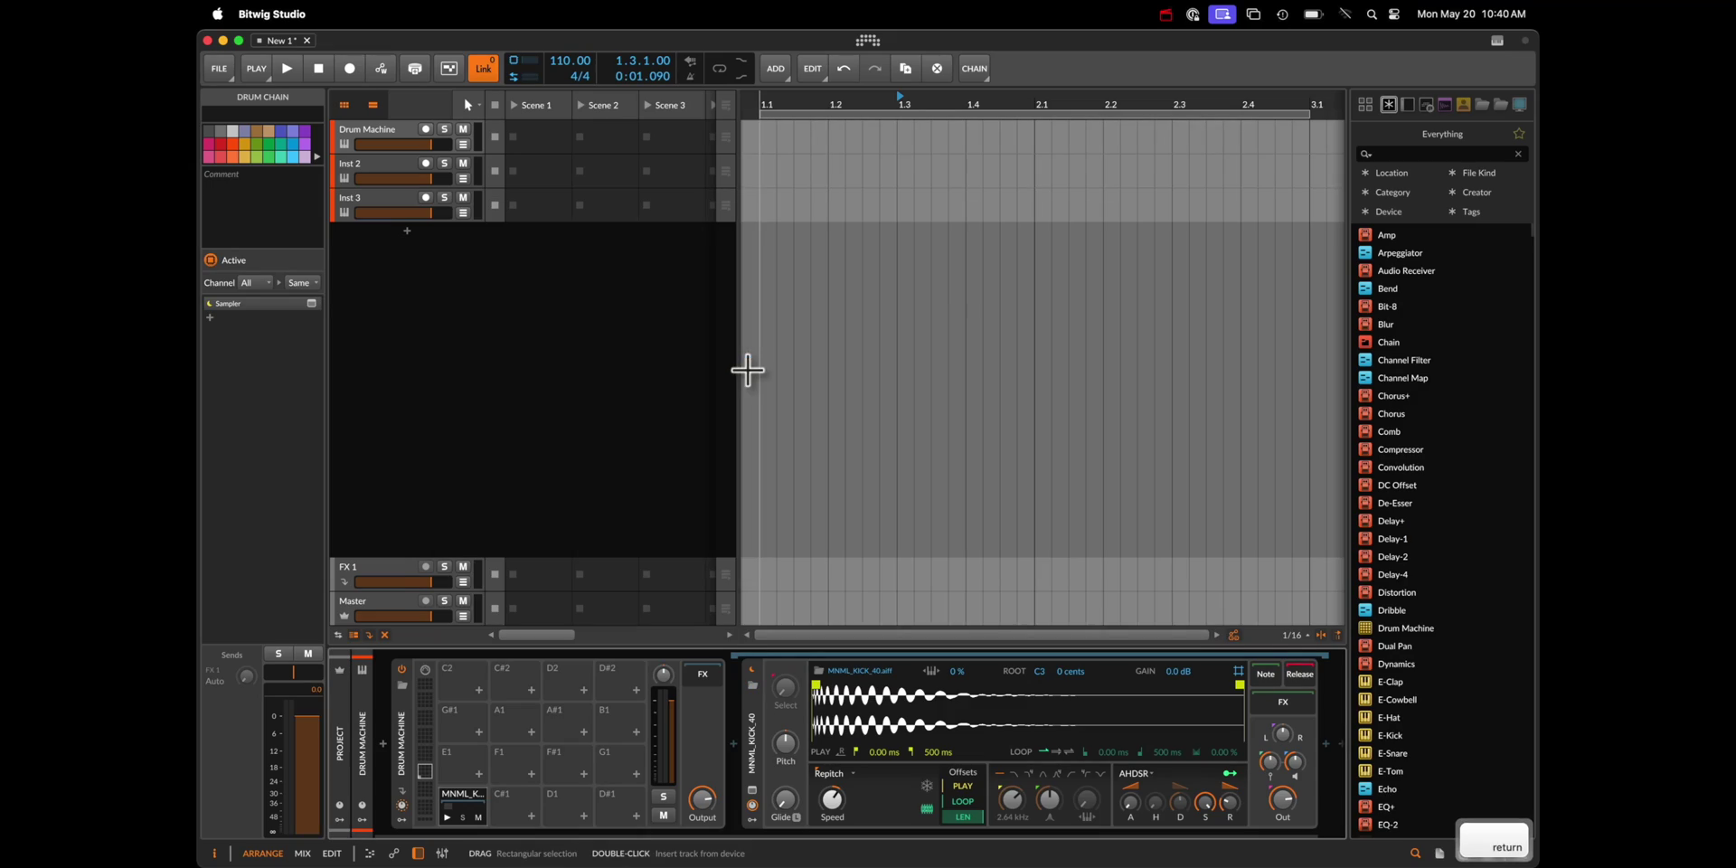
{"action": "left_click", "coordinate": [584, 820]}
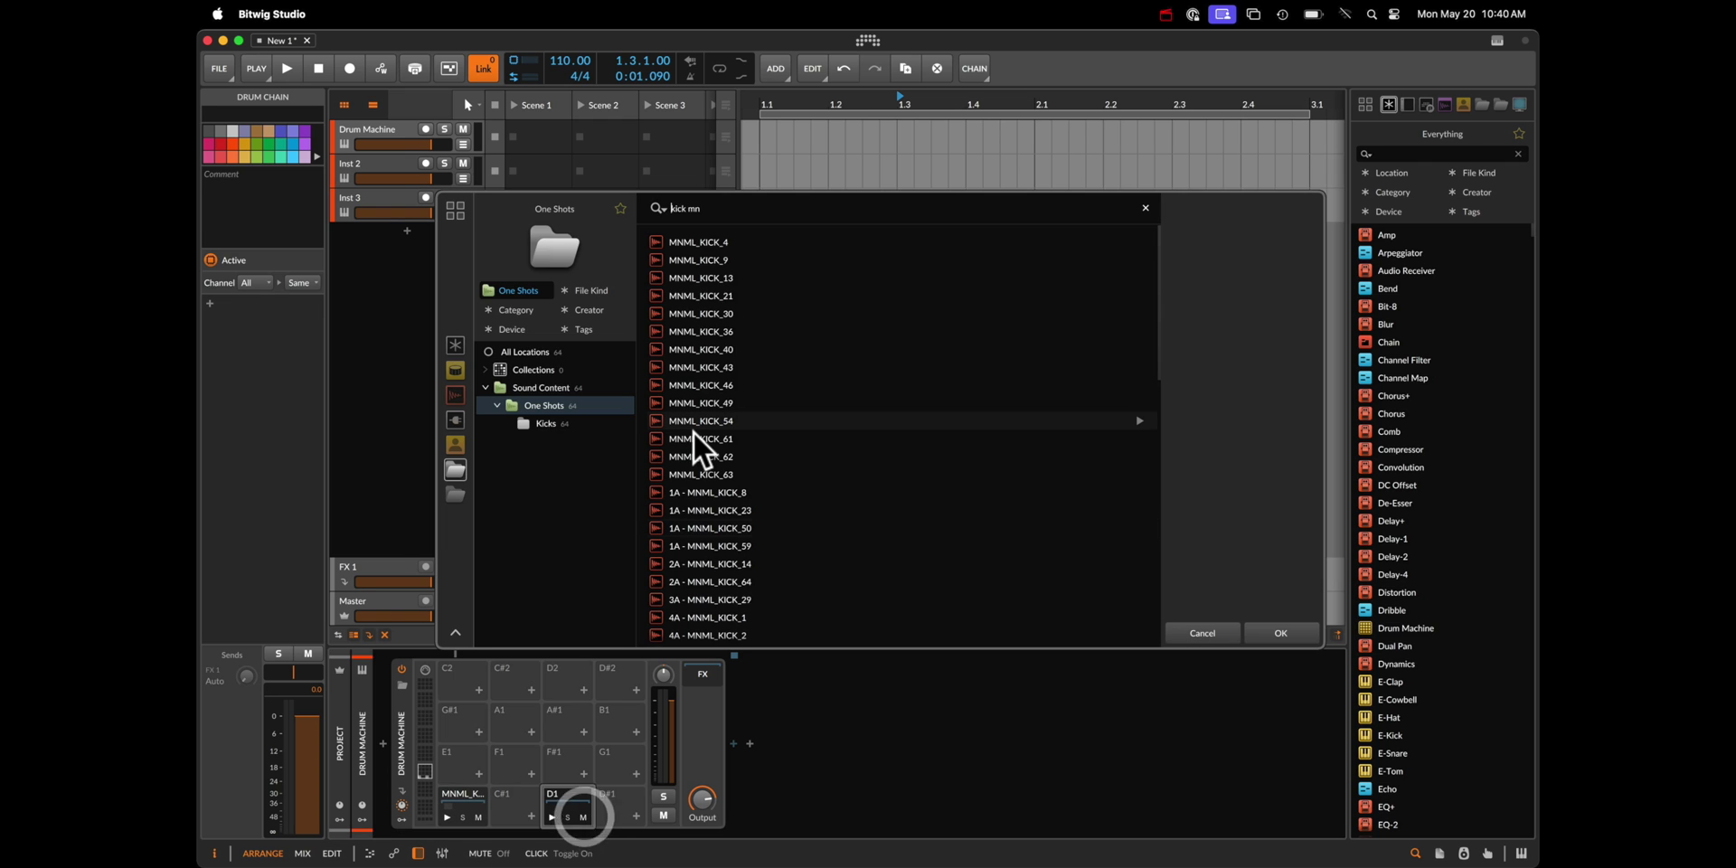
{"action": "type", "text": "tom 808"}
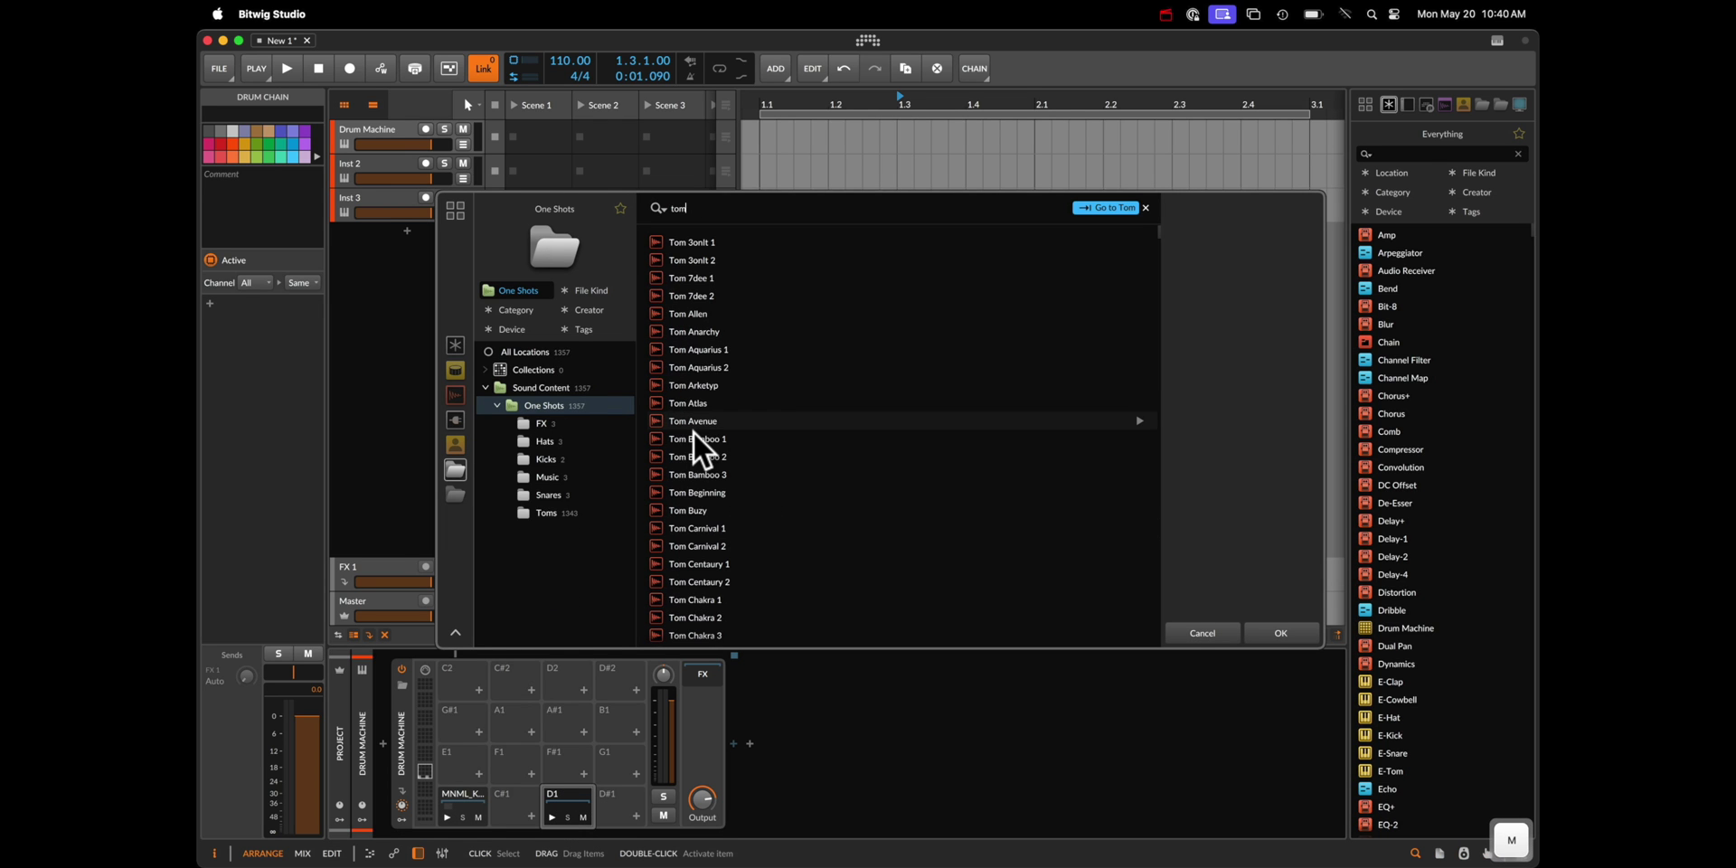
{"action": "left_click", "coordinate": [821, 289]}
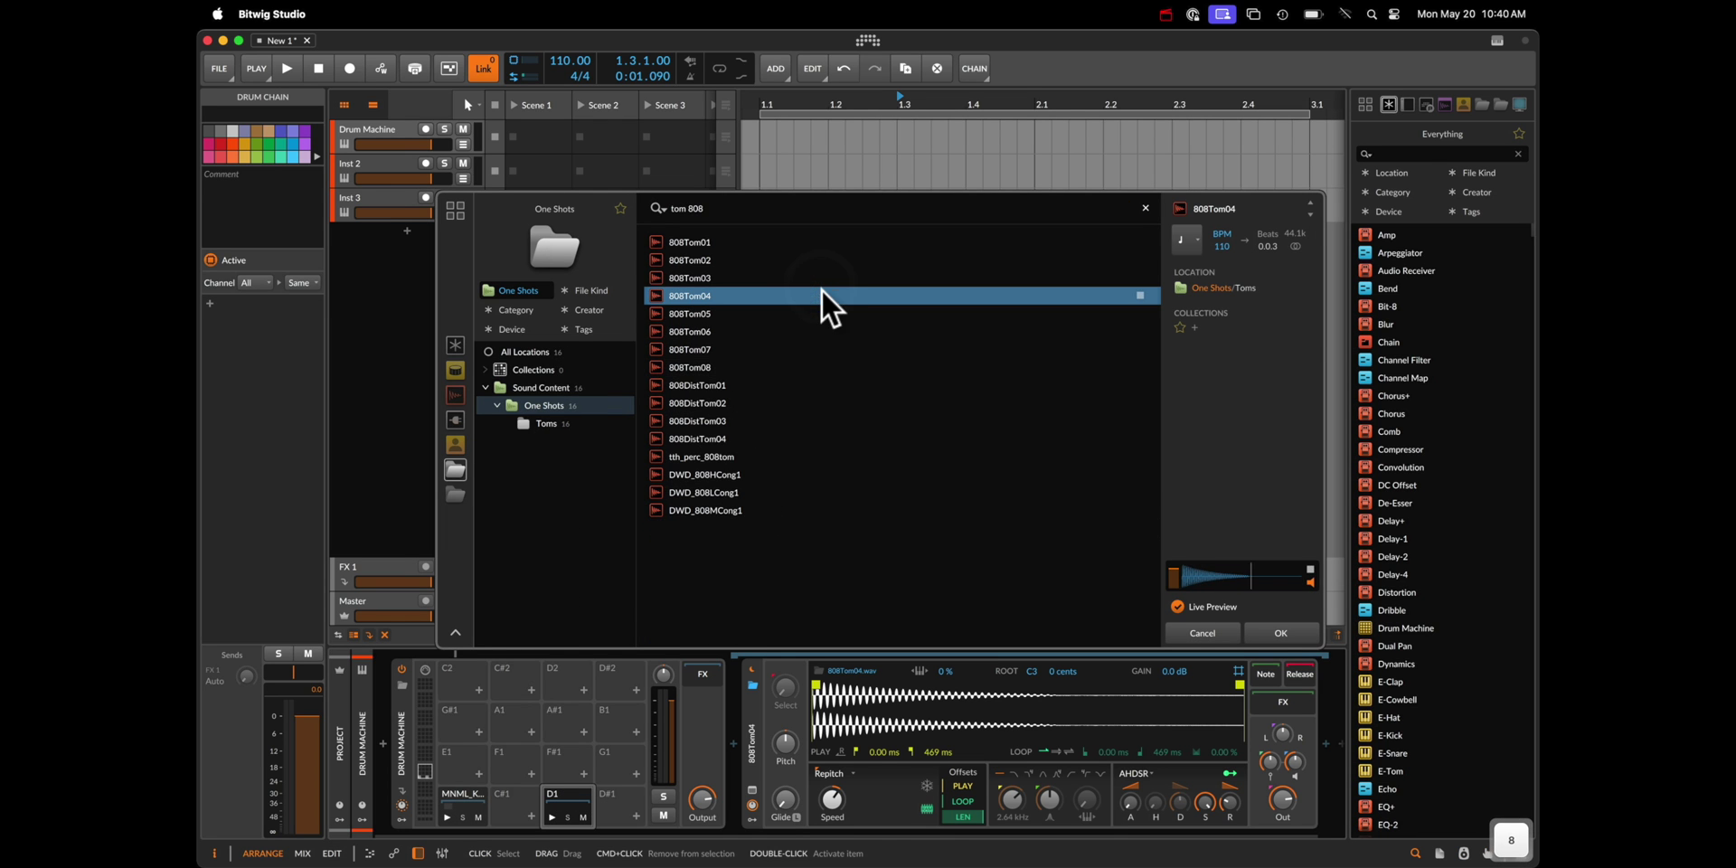
{"action": "key", "text": "Return"}
Step: Load ClosedHH Airburst 2 onto pad E1 and ClosedHH Catalina 2 onto pad F#1
{"action": "left_click", "coordinate": [474, 775]}
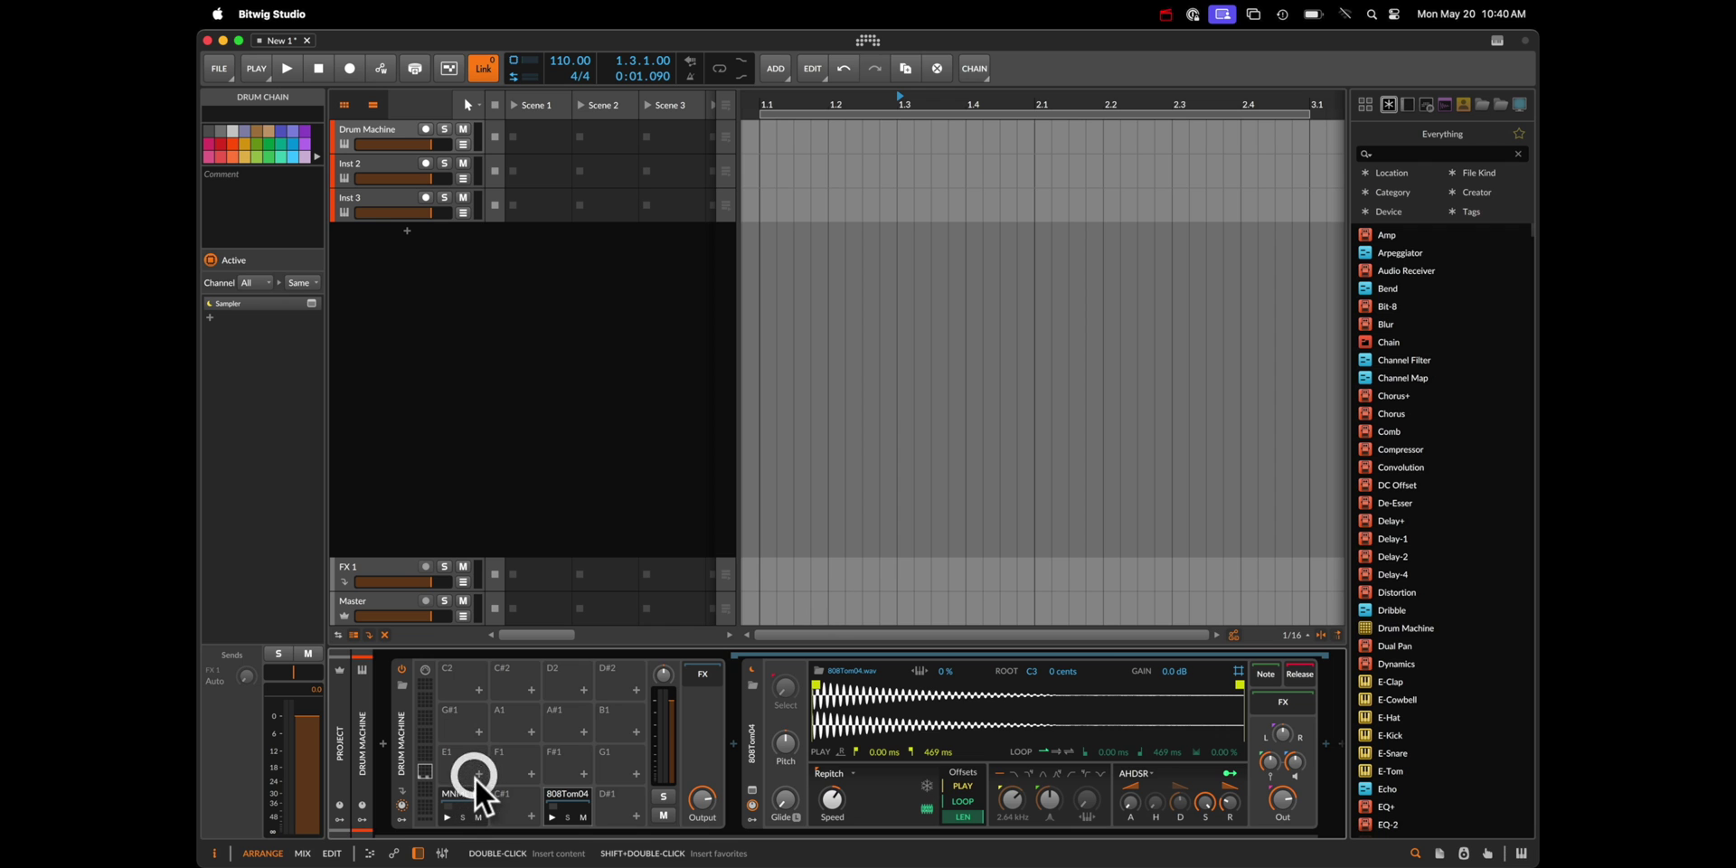
{"action": "left_click", "coordinate": [717, 589]}
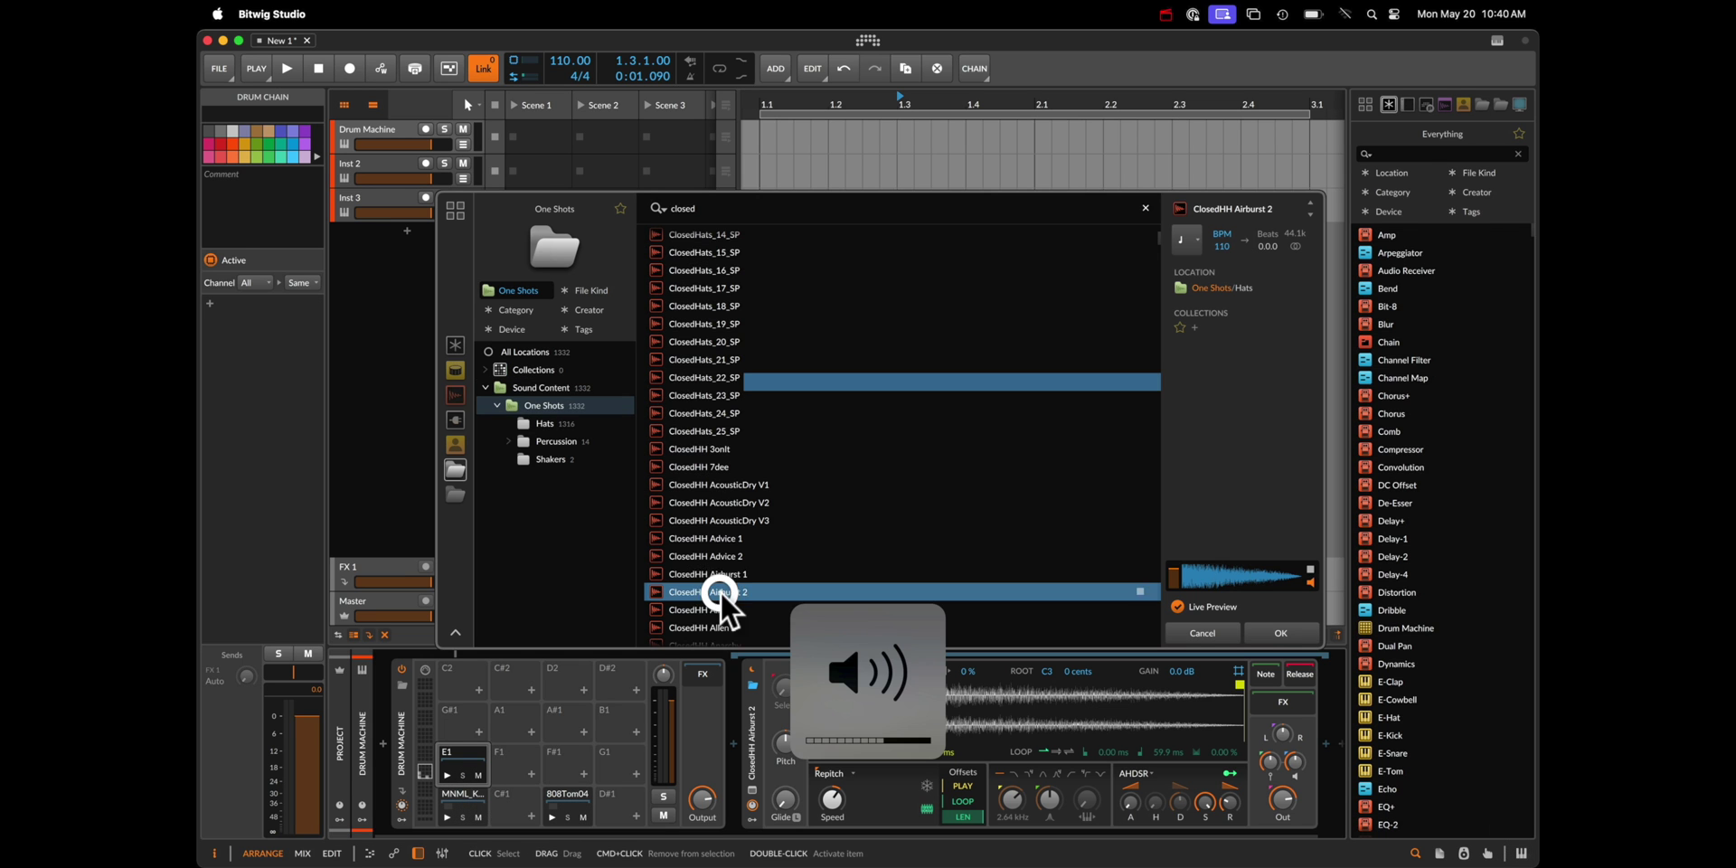
{"action": "left_click", "coordinate": [1268, 624]}
{"action": "left_click", "coordinate": [584, 774]}
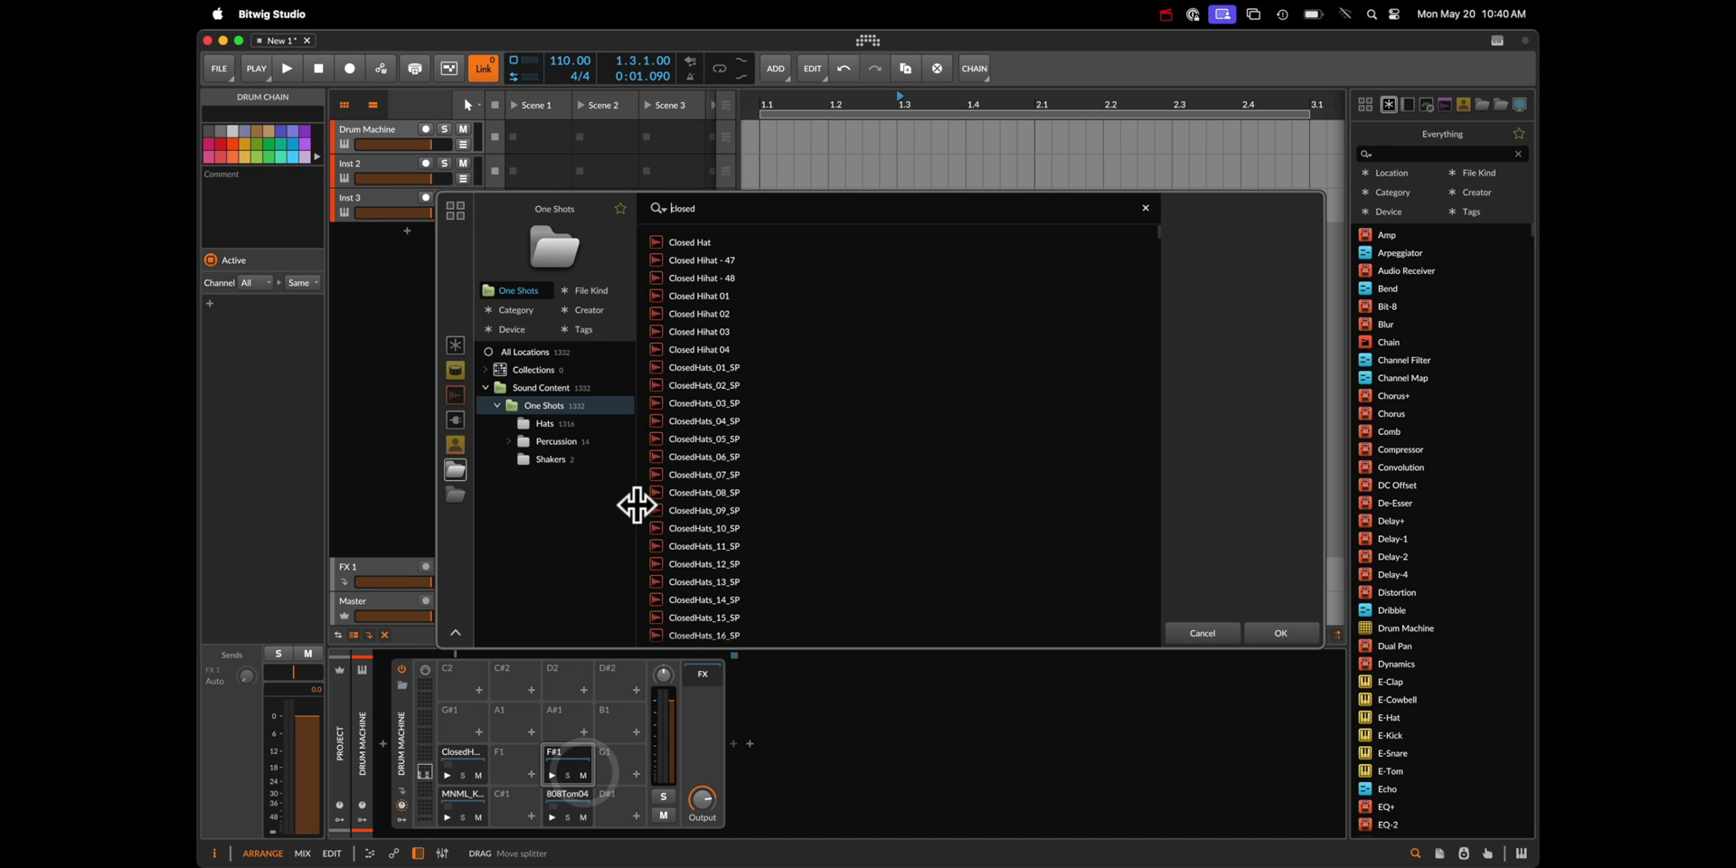
{"action": "left_click", "coordinate": [822, 463]}
{"action": "left_click", "coordinate": [1272, 637]}
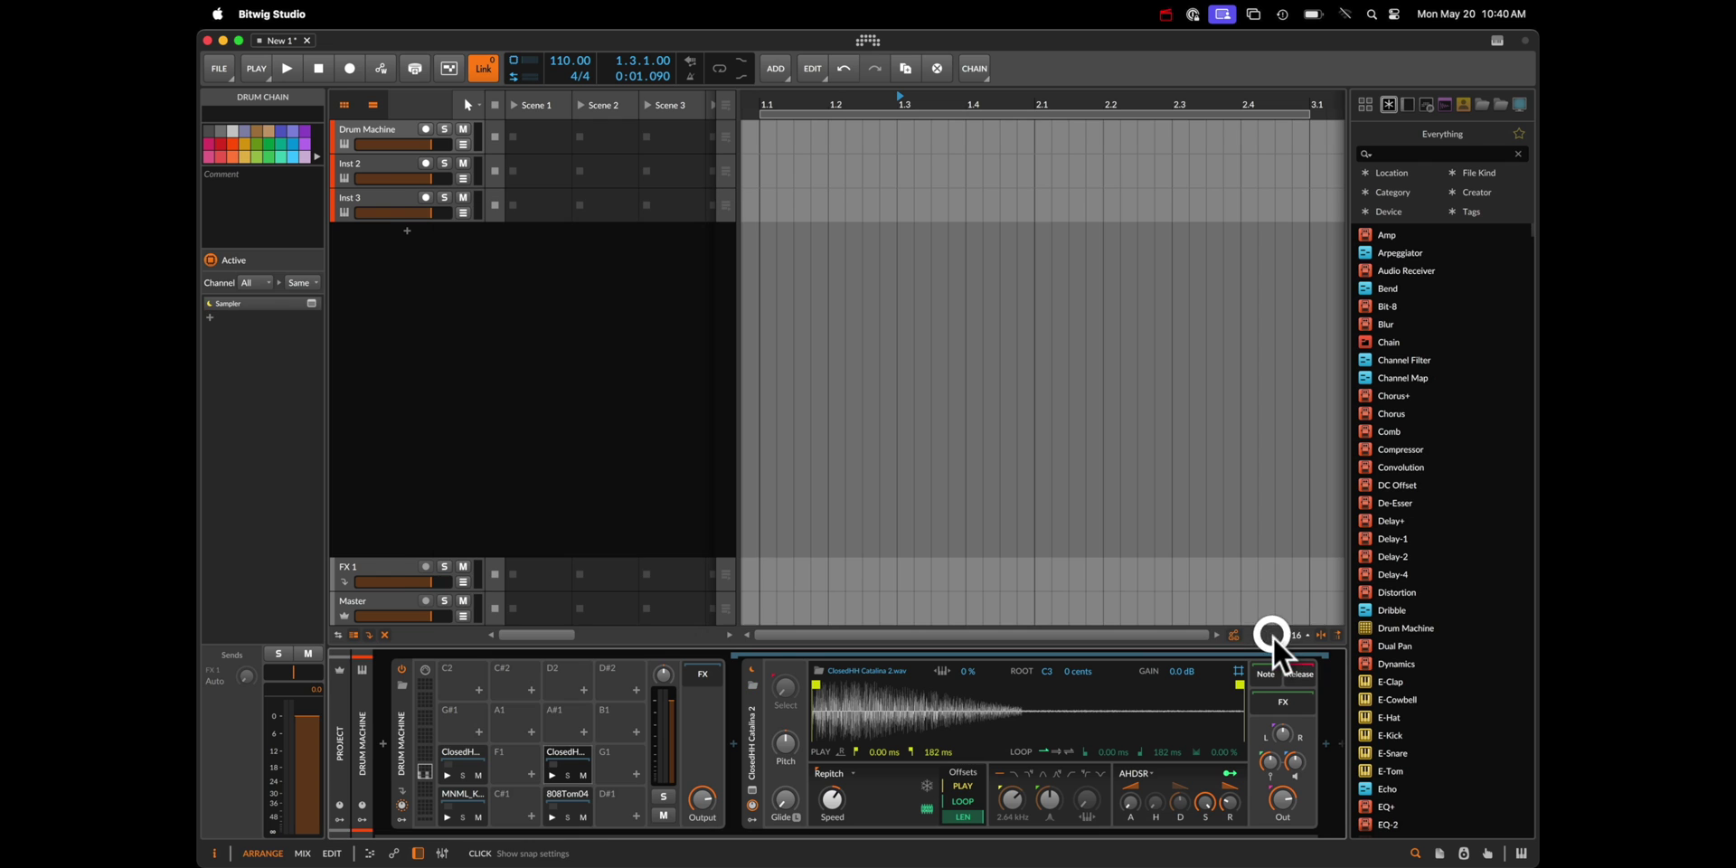
{"action": "left_click", "coordinate": [360, 170]}
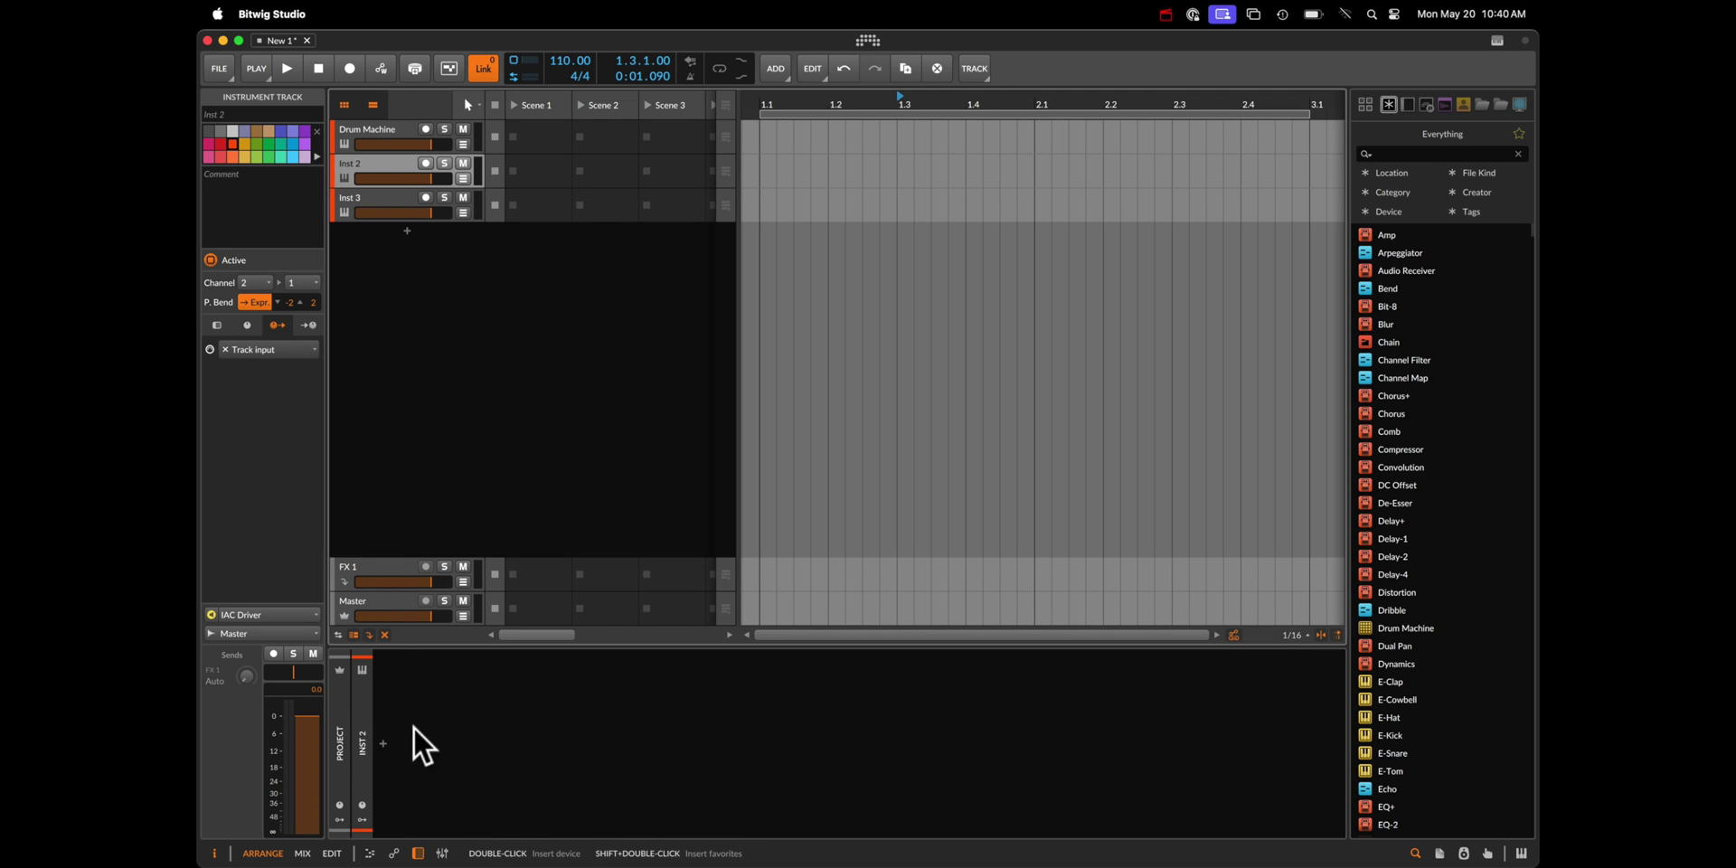
Step: Insert a Polymer instrument on Inst 2
{"action": "left_click", "coordinate": [386, 744]}
{"action": "type", "text": "polymer"}
{"action": "key", "text": "Down"}
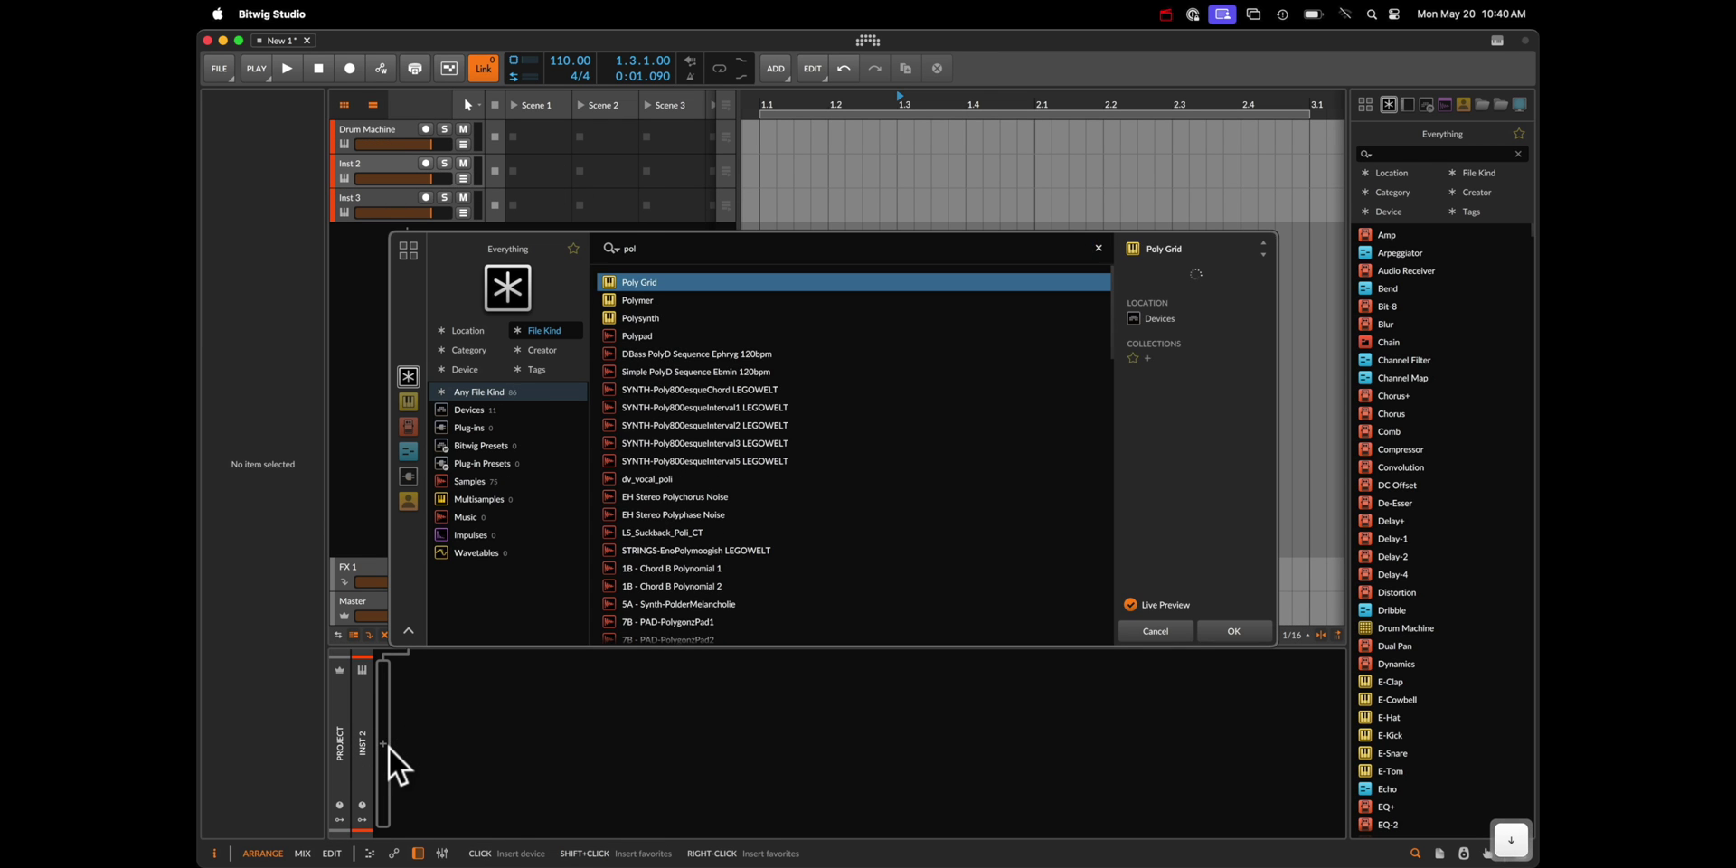
{"action": "key", "text": "Return"}
Step: Insert a Polysynth instrument on Inst 3
{"action": "left_click", "coordinate": [369, 197]}
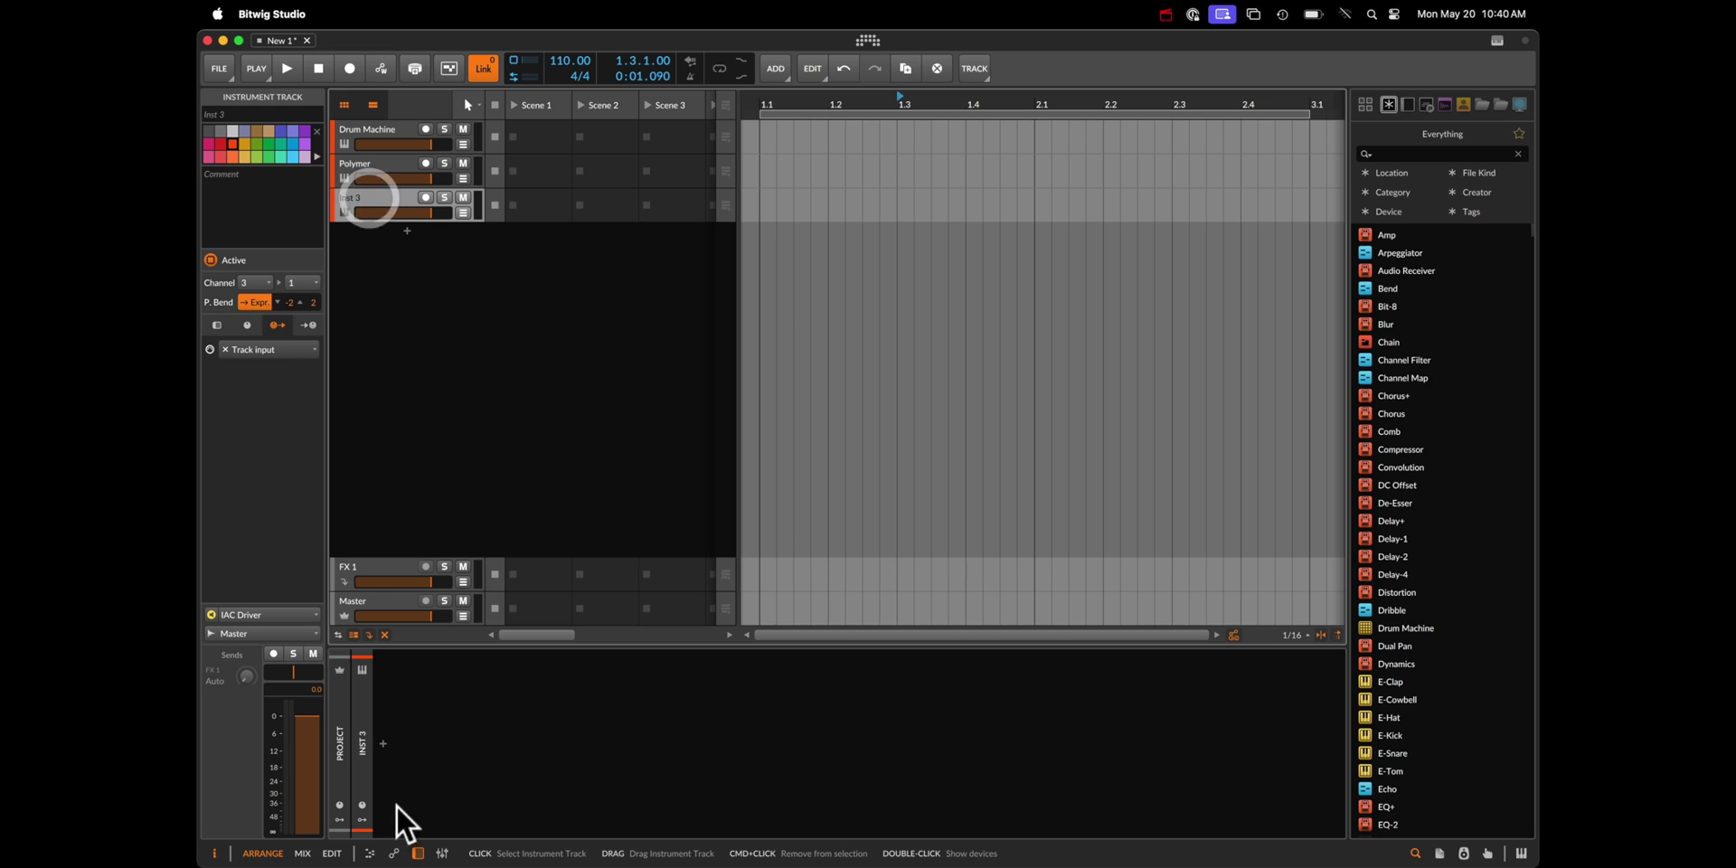
{"action": "left_click", "coordinate": [384, 745]}
{"action": "type", "text": "pol"}
{"action": "key", "text": "Down"}
{"action": "key", "text": "Down"}
{"action": "key", "text": "Down"}
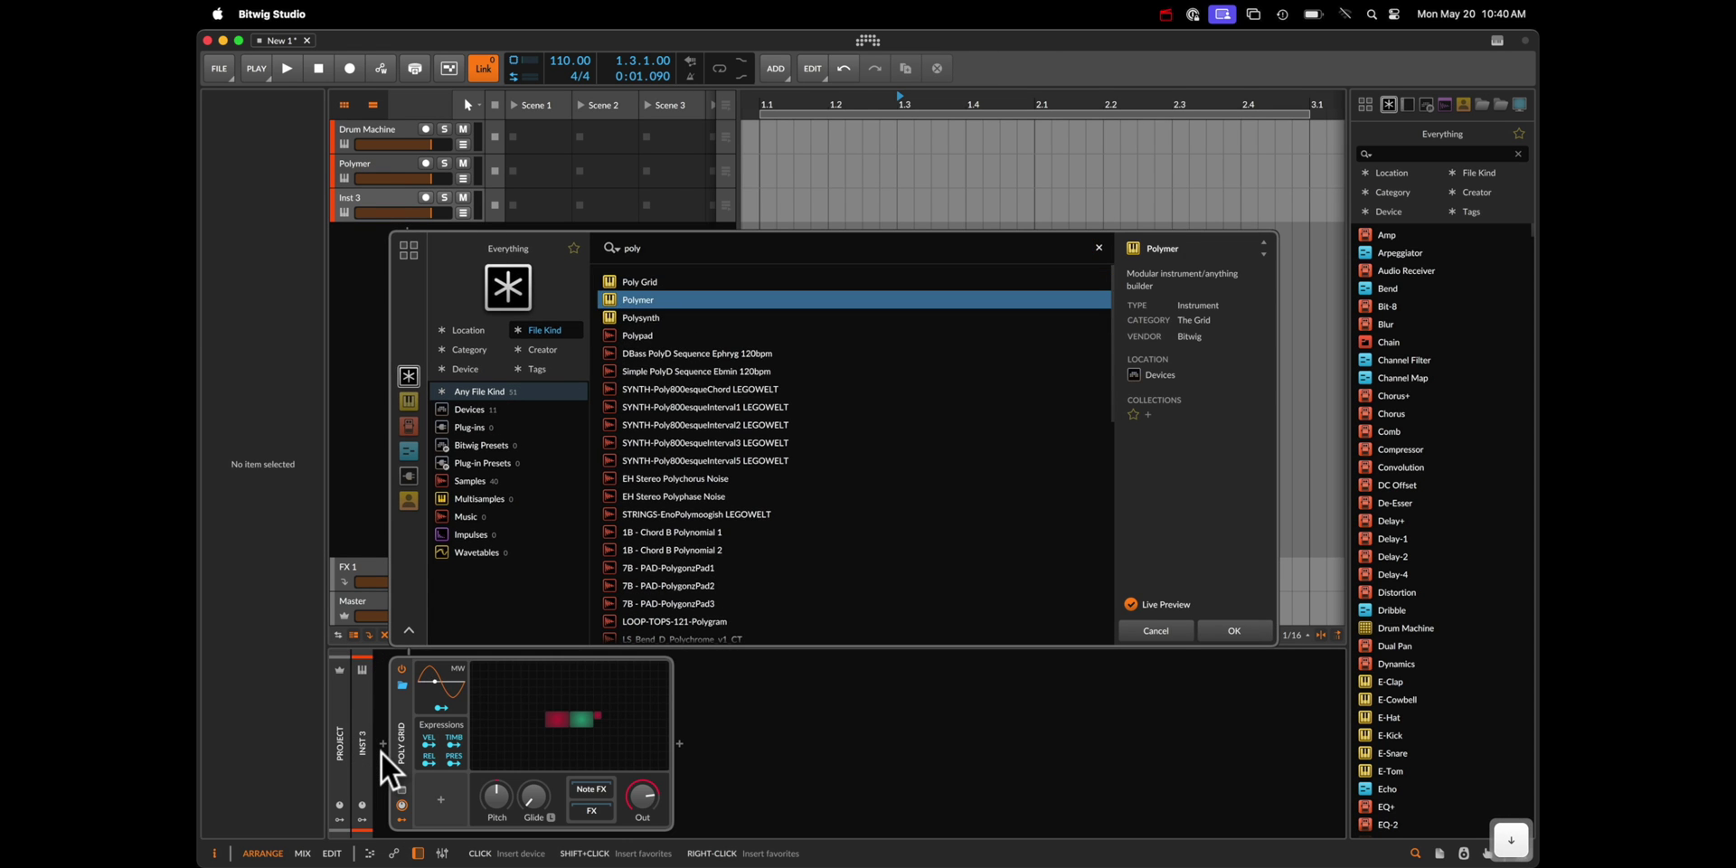
{"action": "key", "text": "Return"}
{"action": "left_click", "coordinate": [381, 194]}
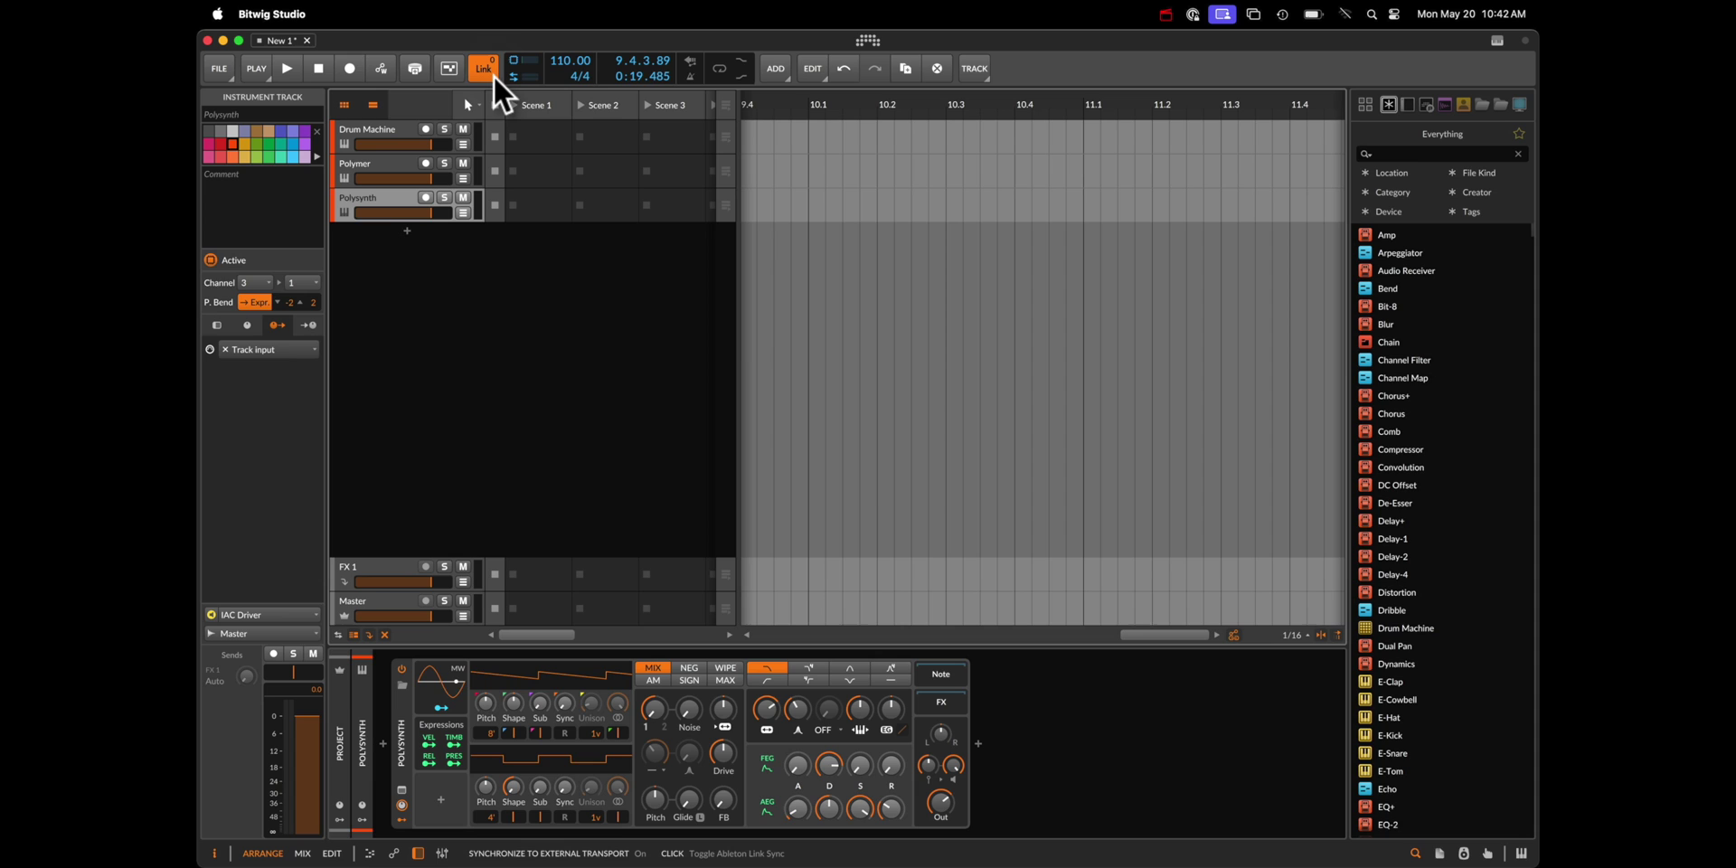
Step: In Live, create an empty MIDI clip in track 1's first slot with the Rhythm generator
{"action": "key", "text": "super+Tab"}
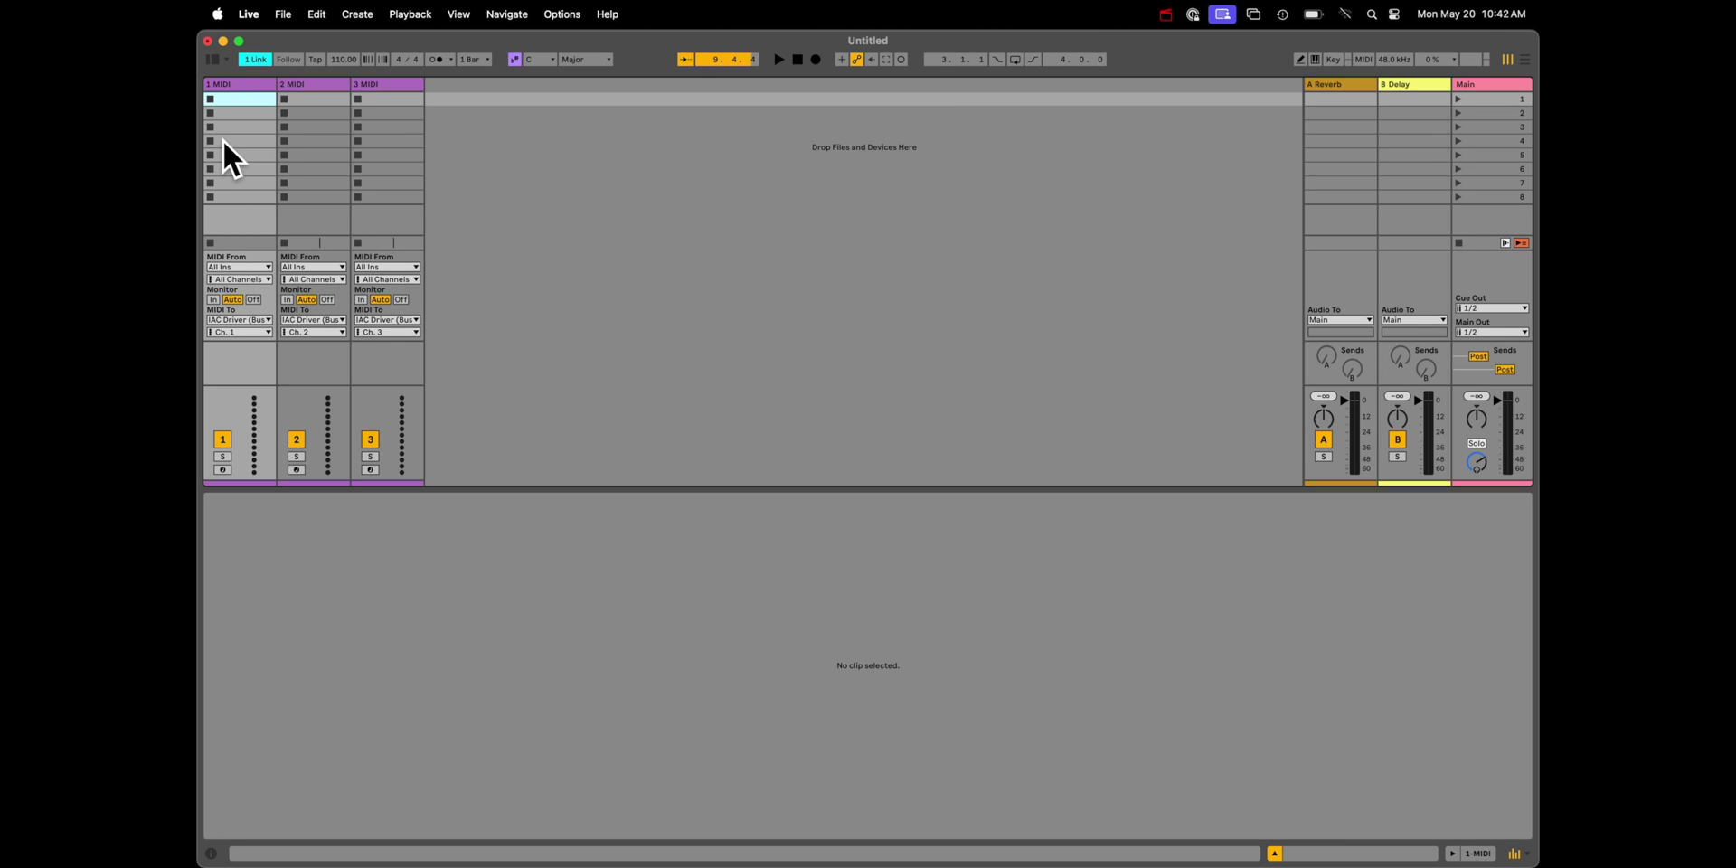
{"action": "double_click", "coordinate": [233, 98]}
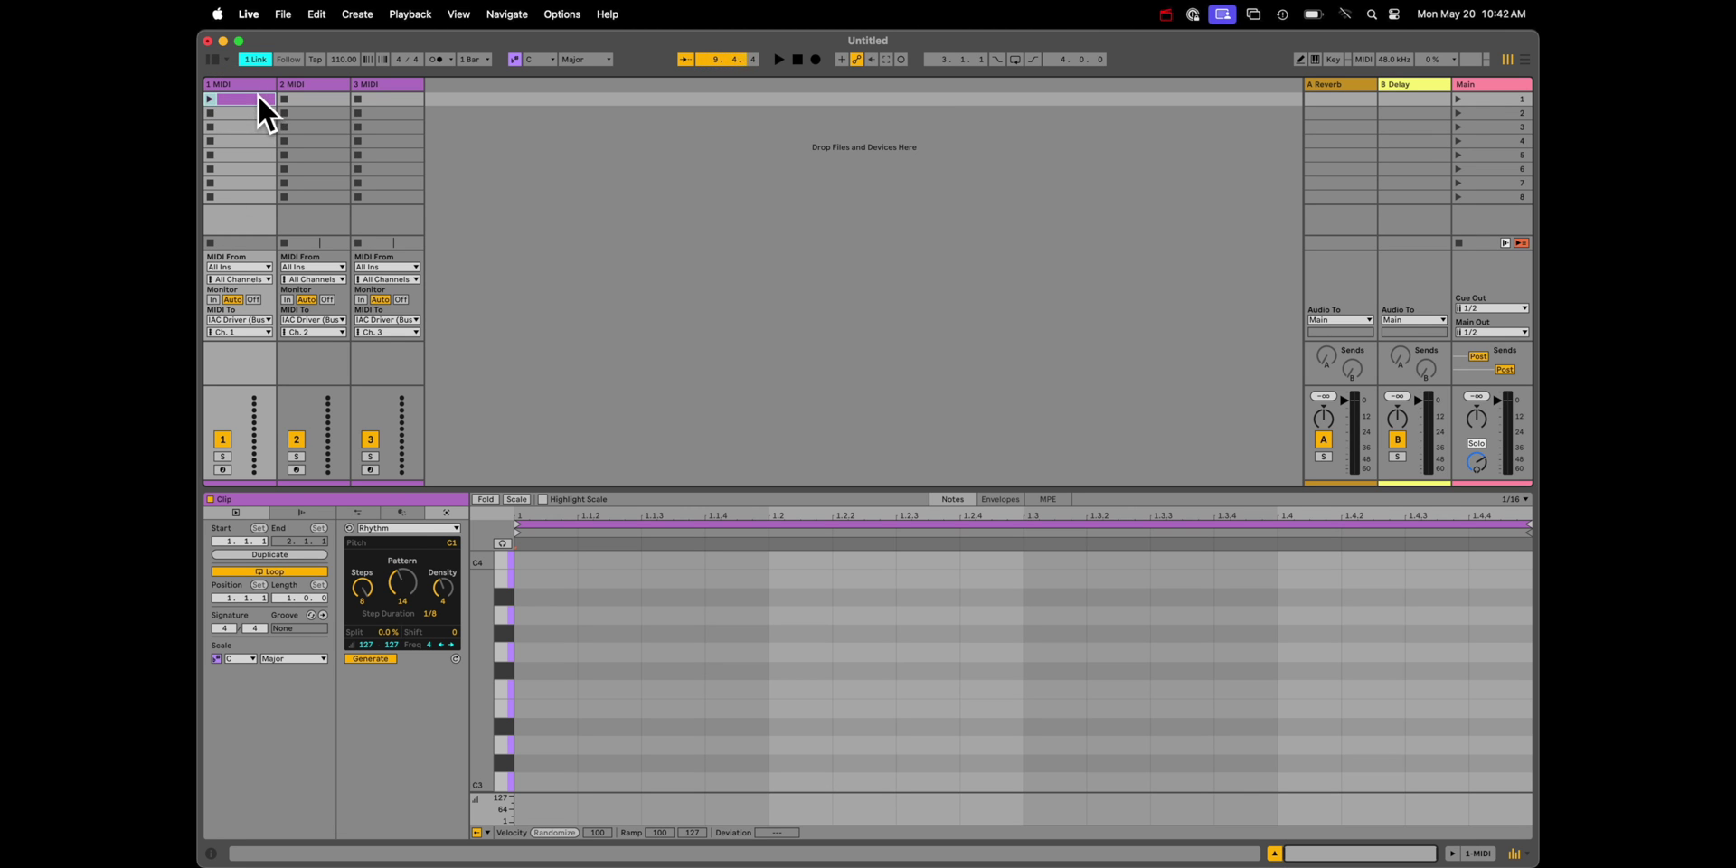
{"action": "left_click", "coordinate": [361, 512]}
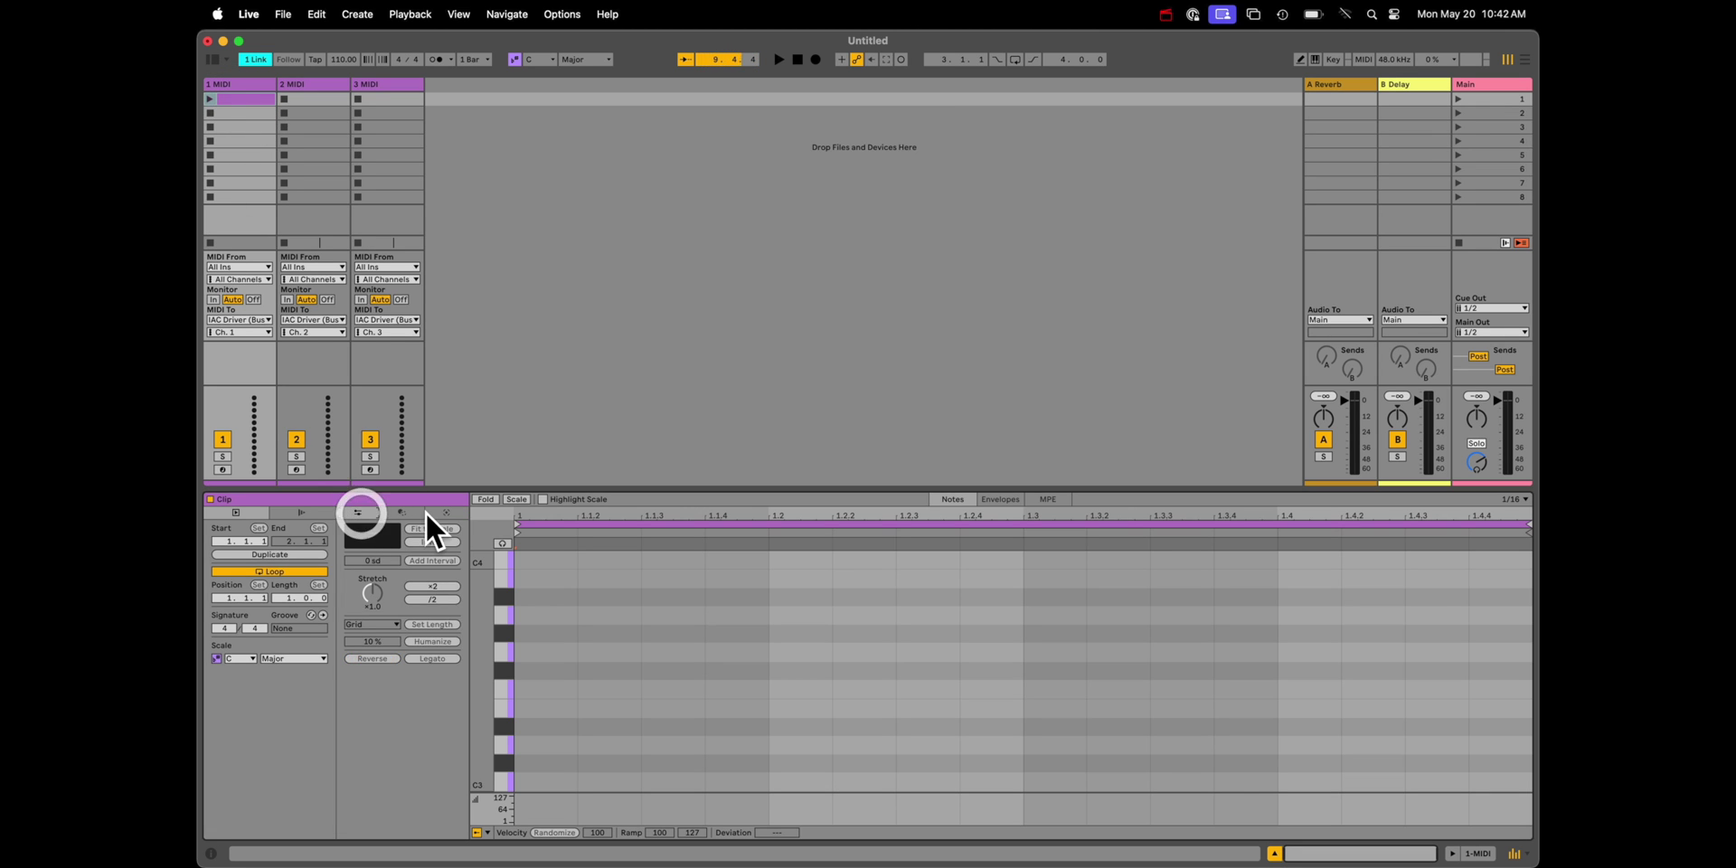
{"action": "left_click", "coordinate": [432, 512]}
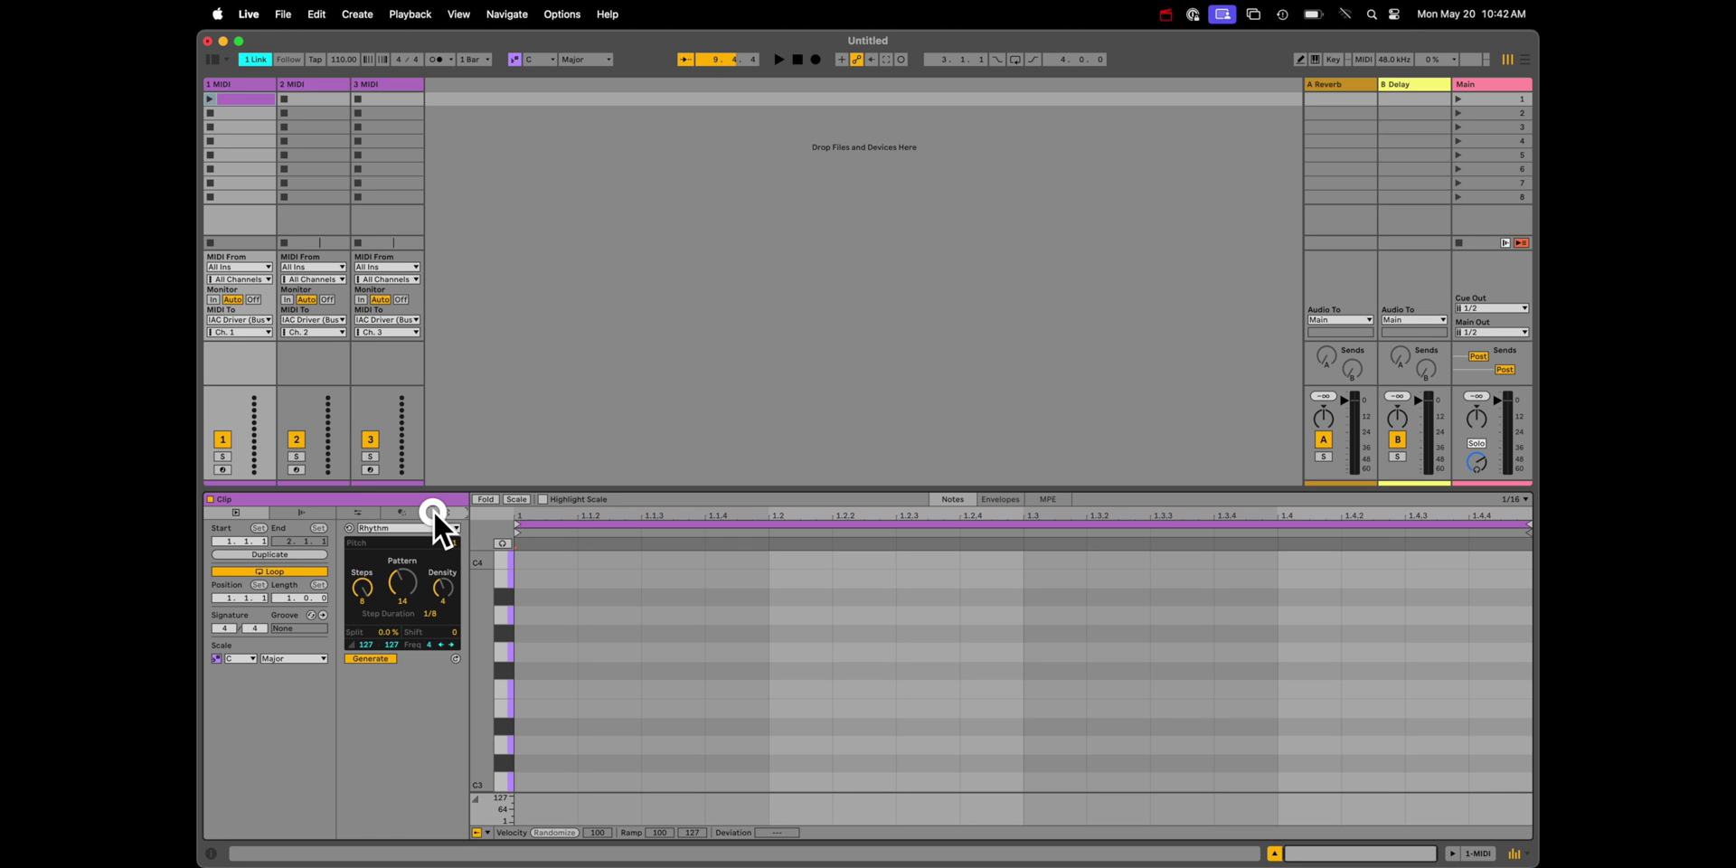
{"action": "left_click", "coordinate": [423, 524]}
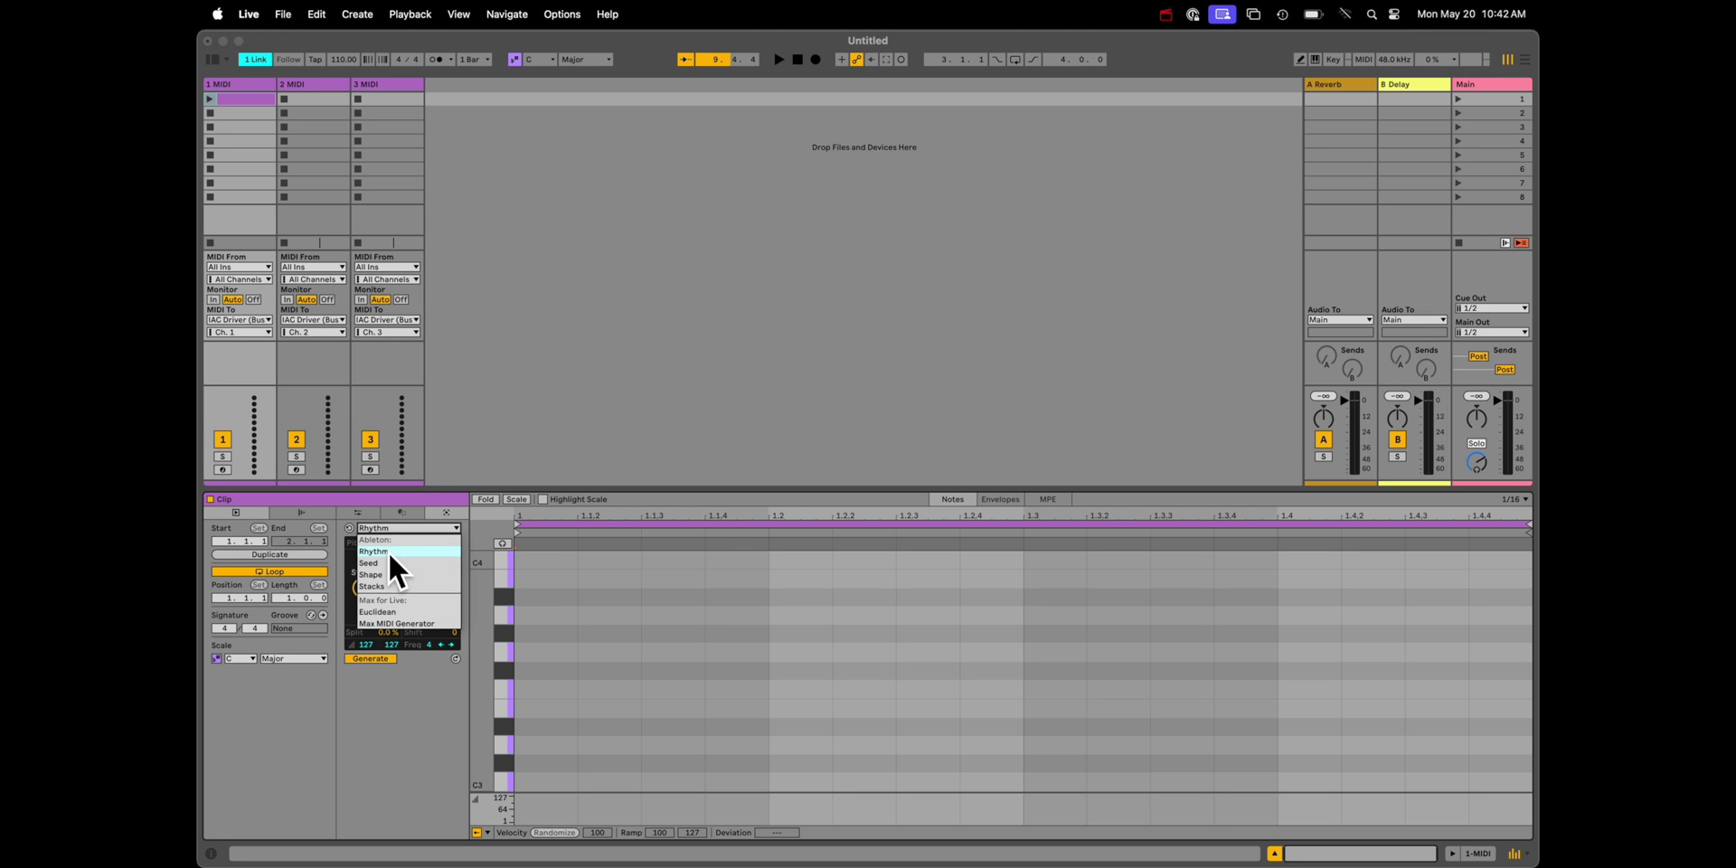
{"action": "left_click", "coordinate": [405, 553]}
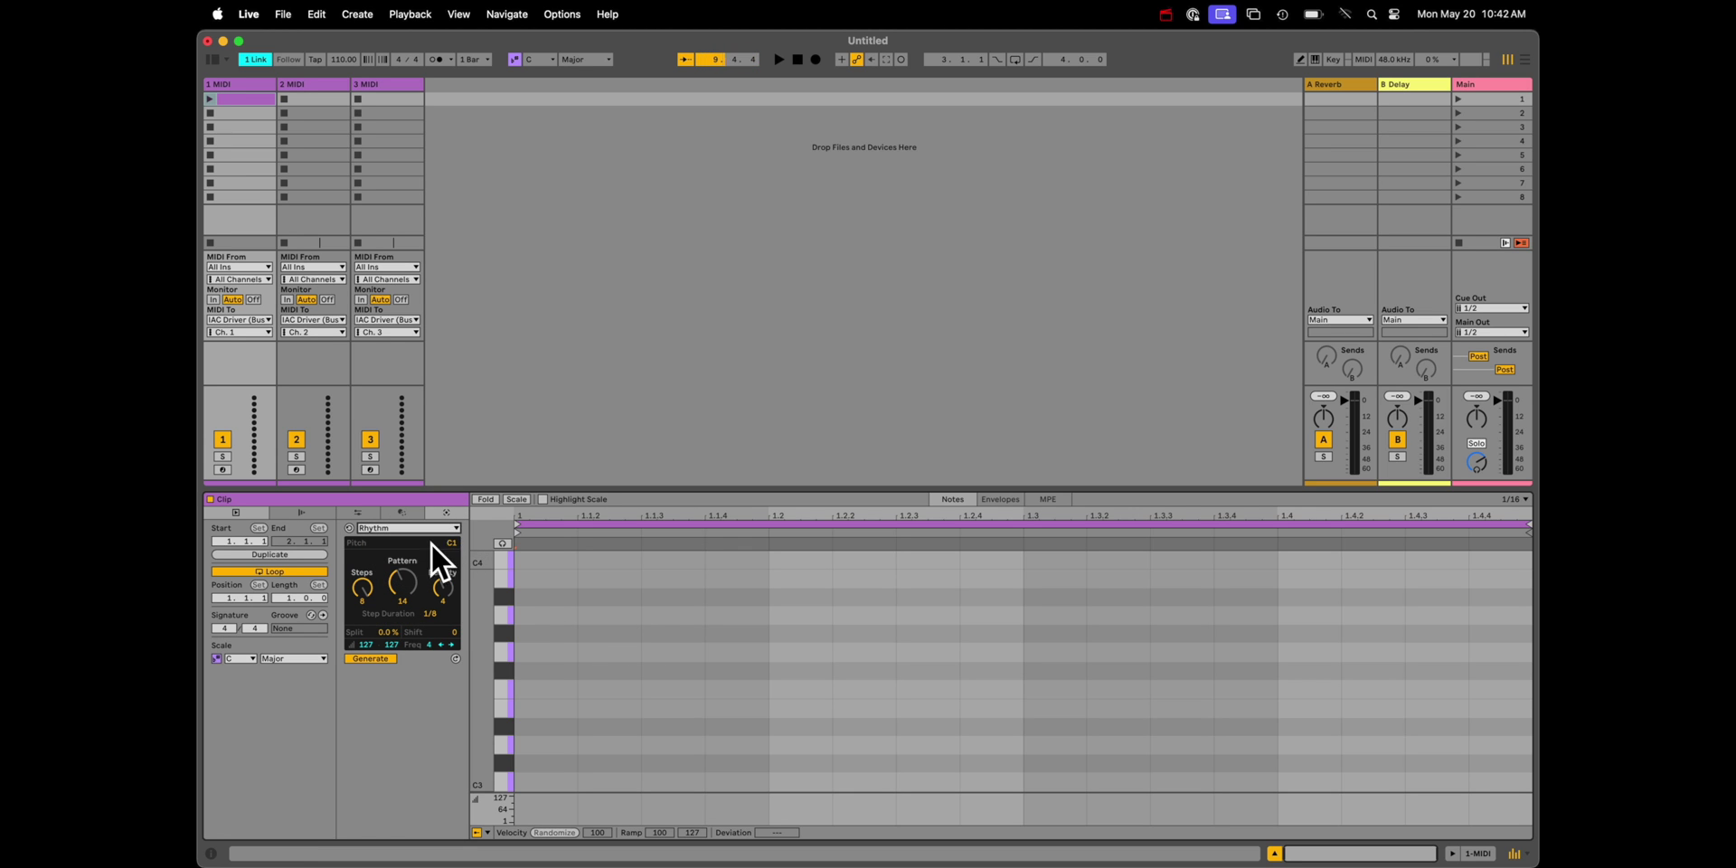
Step: Generate four C1 notes into the clip, with Bitwig's Drum Machine track selected
{"action": "key", "text": "super+Tab"}
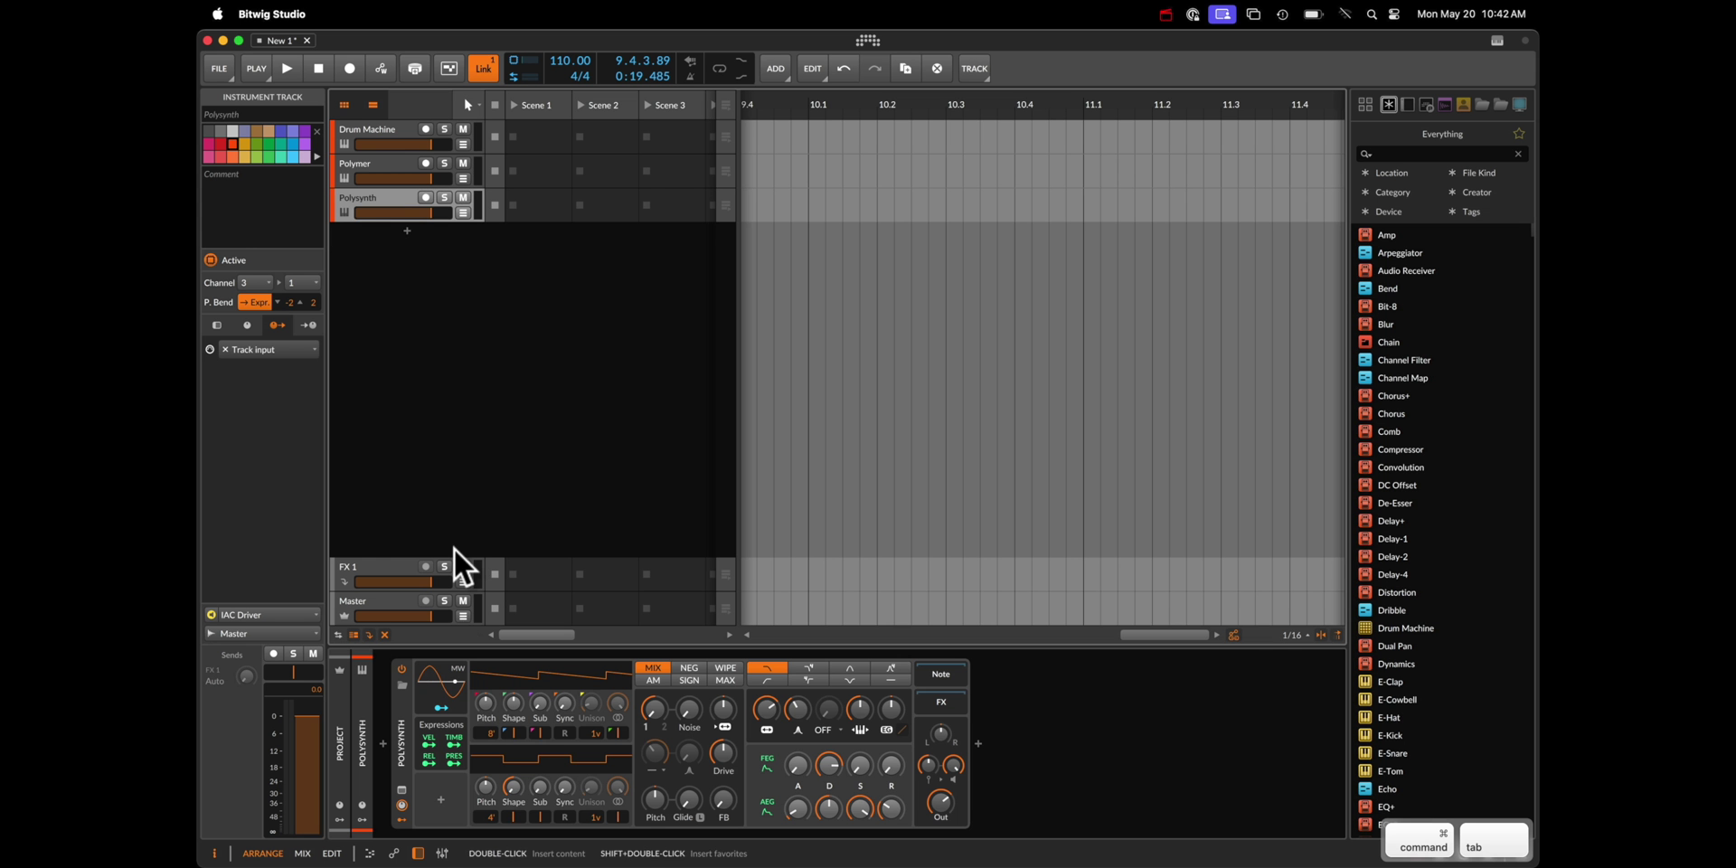
{"action": "left_click", "coordinate": [372, 134]}
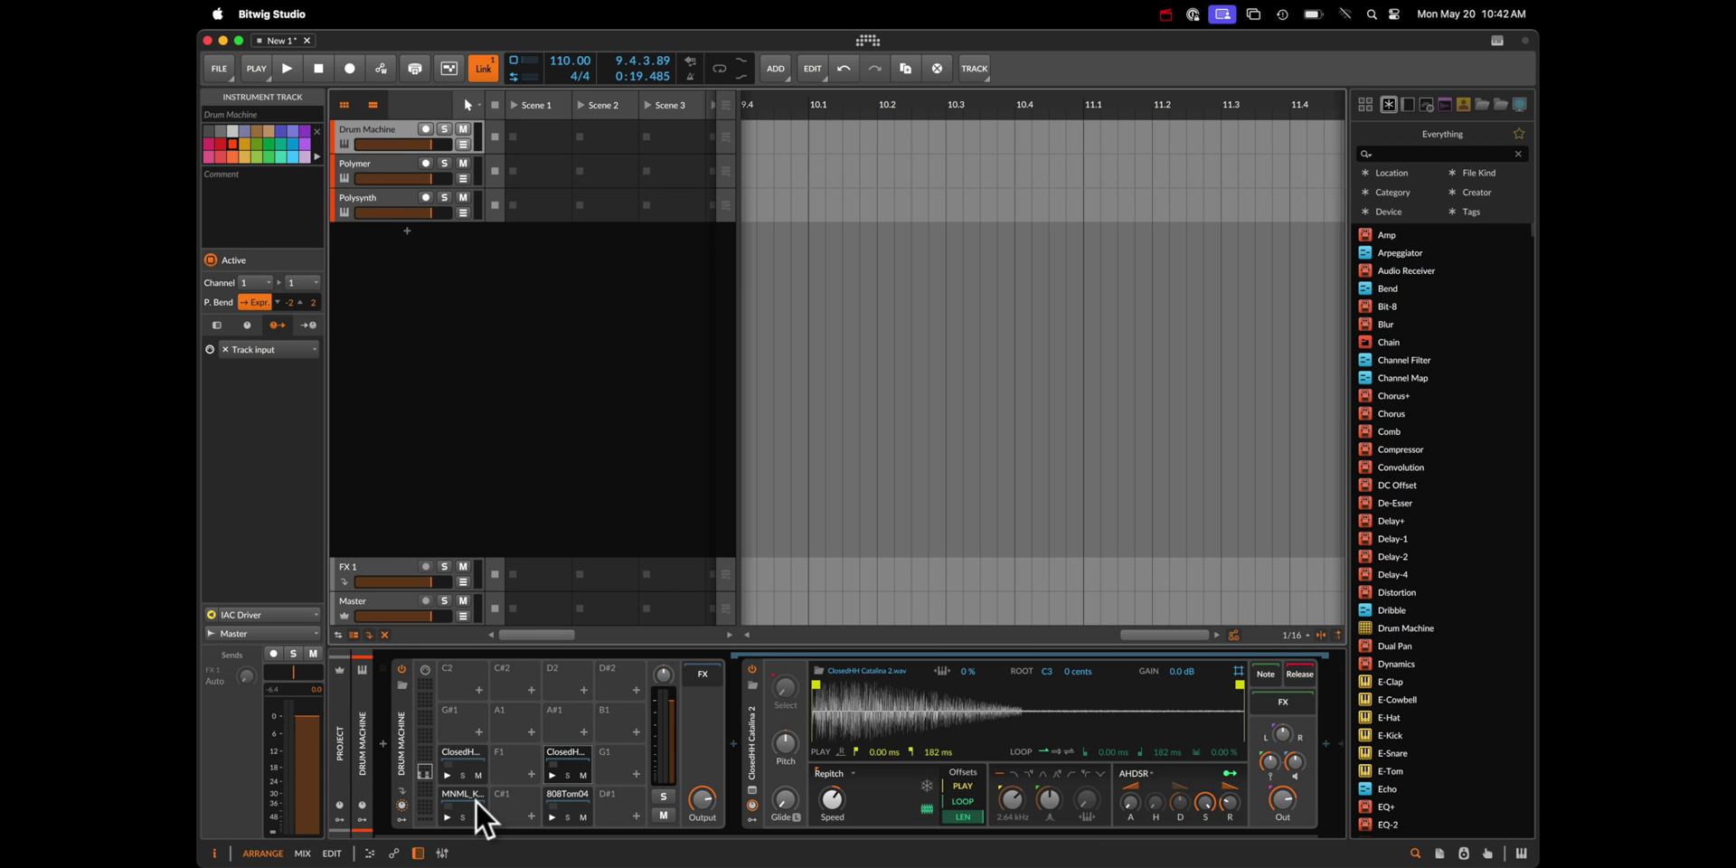
{"action": "key", "text": "super+Tab"}
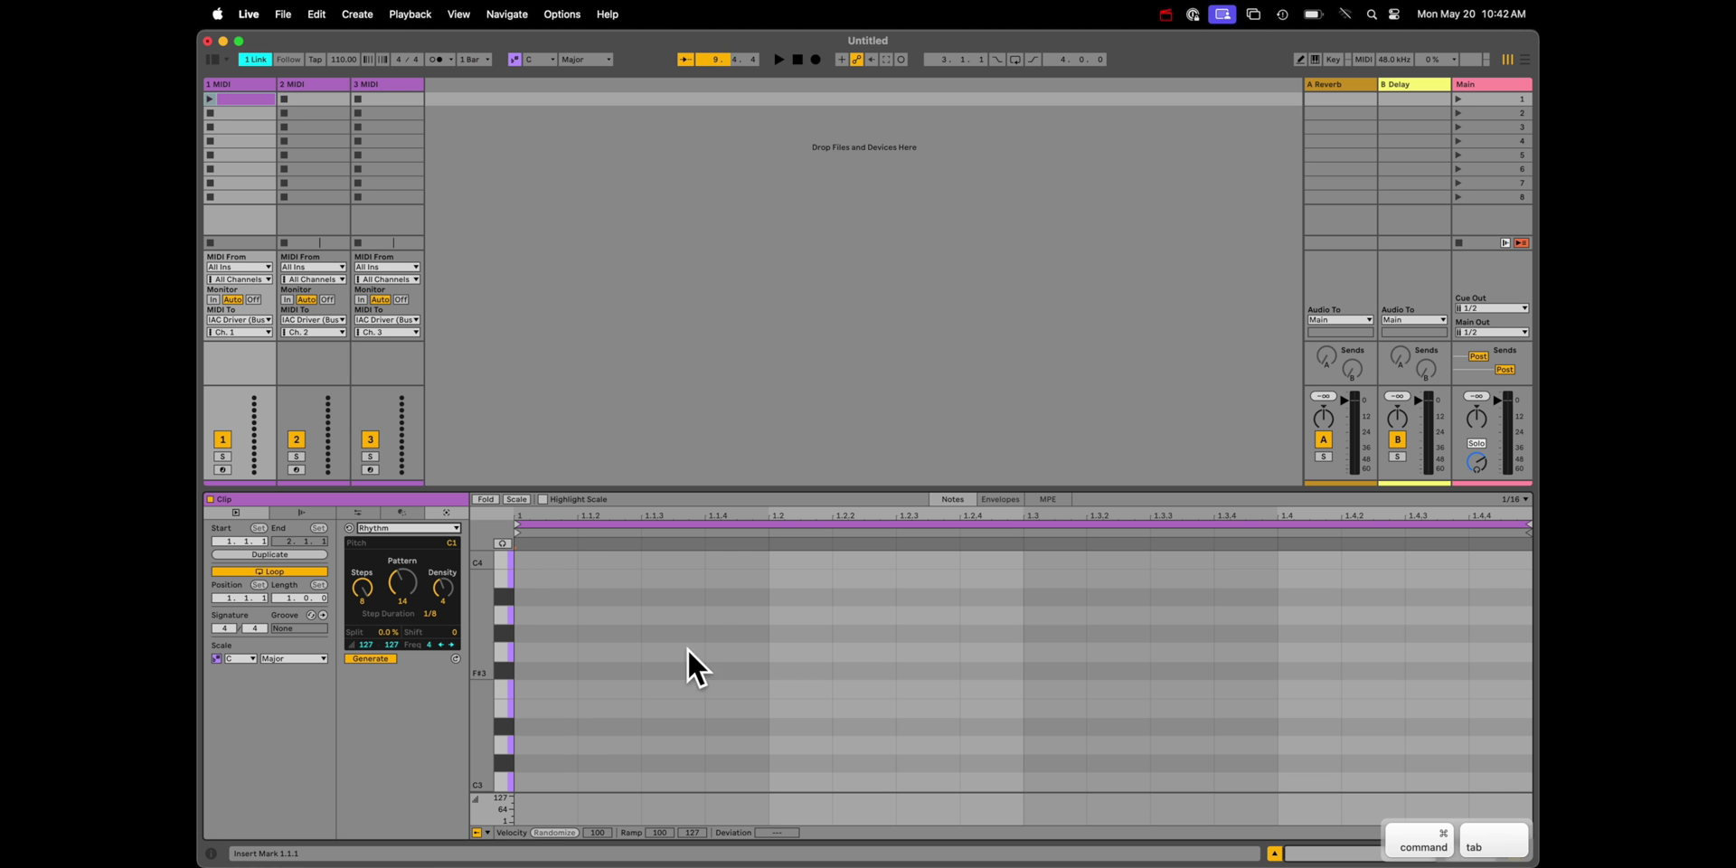
{"action": "left_click", "coordinate": [456, 658]}
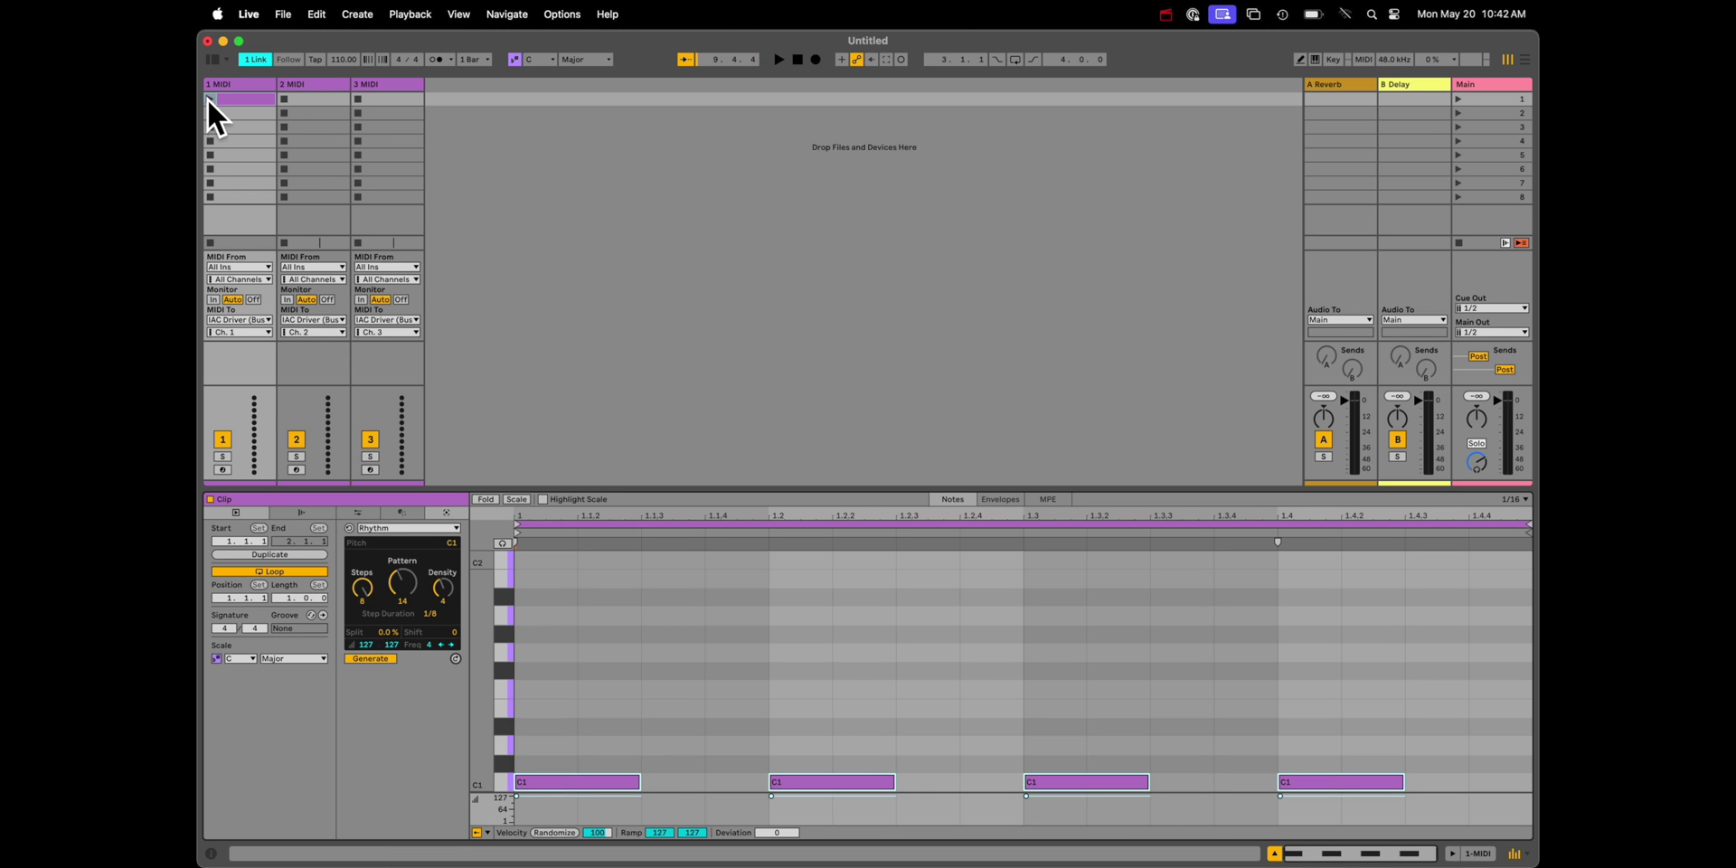
Step: Launch the first clip on track 1 to start playback
{"action": "left_click", "coordinate": [236, 81]}
{"action": "left_click", "coordinate": [302, 81]}
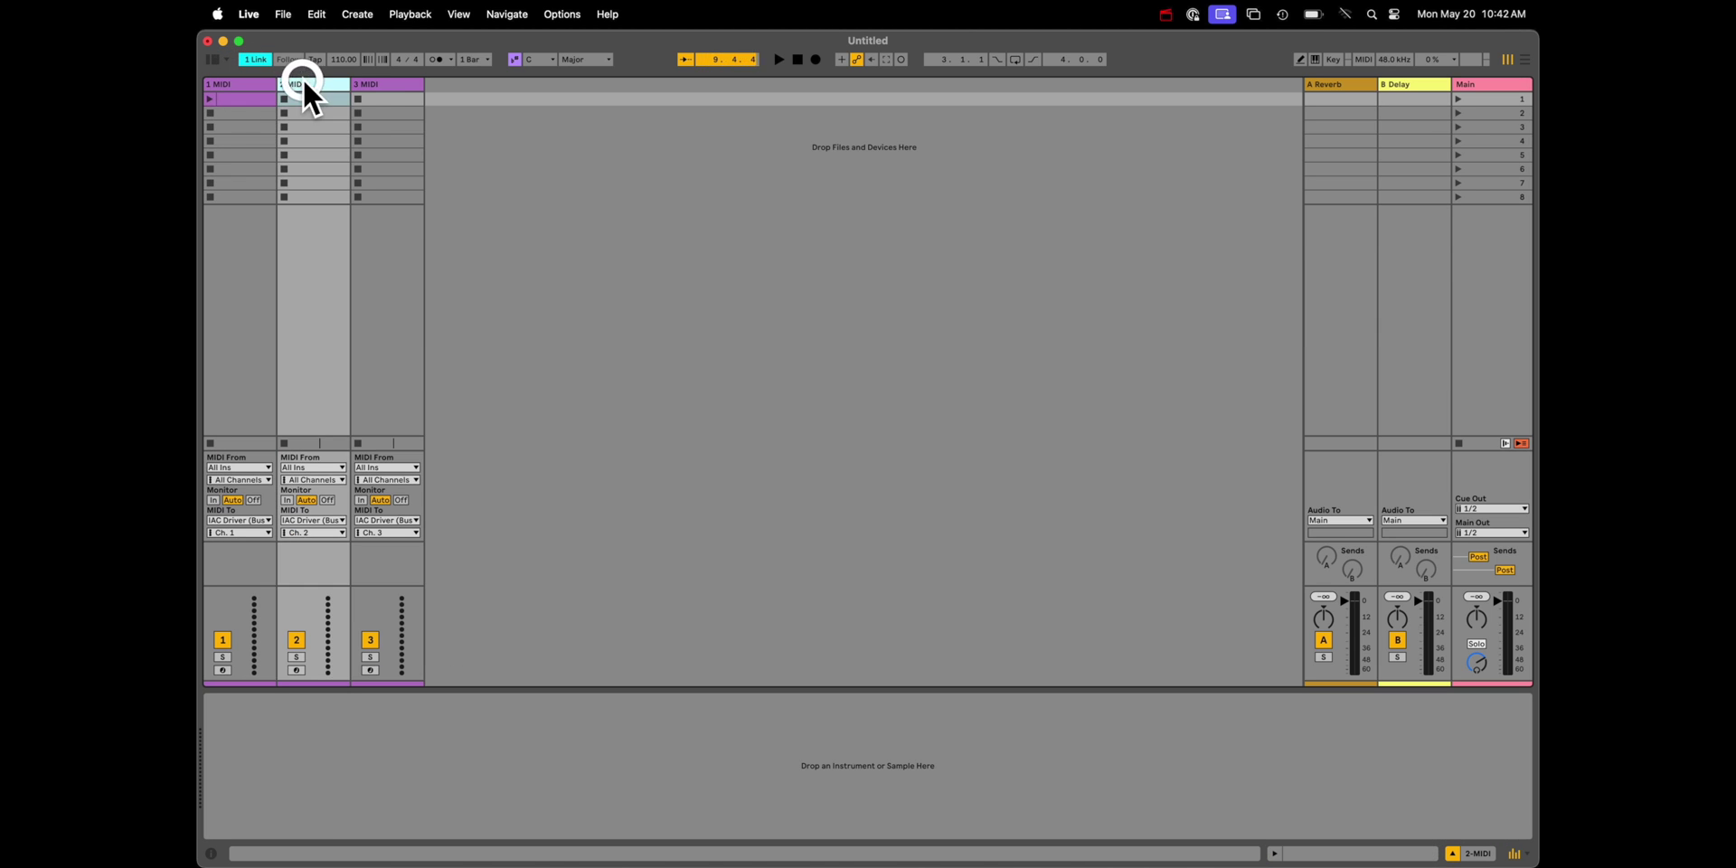
{"action": "left_click", "coordinate": [387, 81]}
{"action": "left_click", "coordinate": [235, 83]}
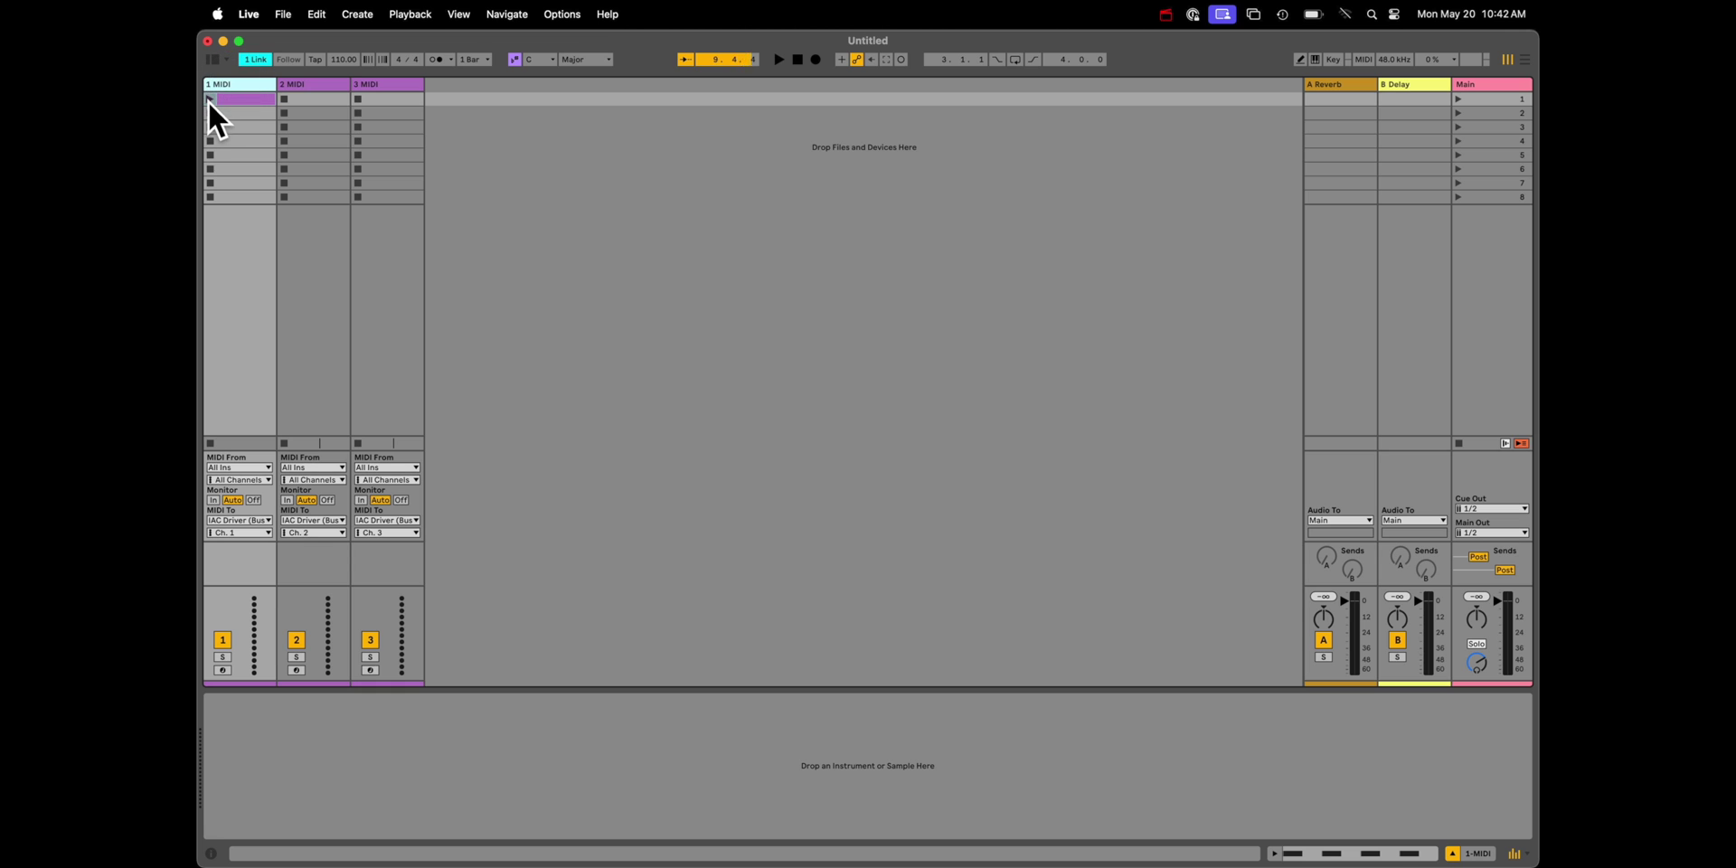
{"action": "left_click", "coordinate": [209, 98]}
Step: Set Live's tempo to 120 BPM and confirm Bitwig follows at 120.00
{"action": "key", "text": "super+Tab"}
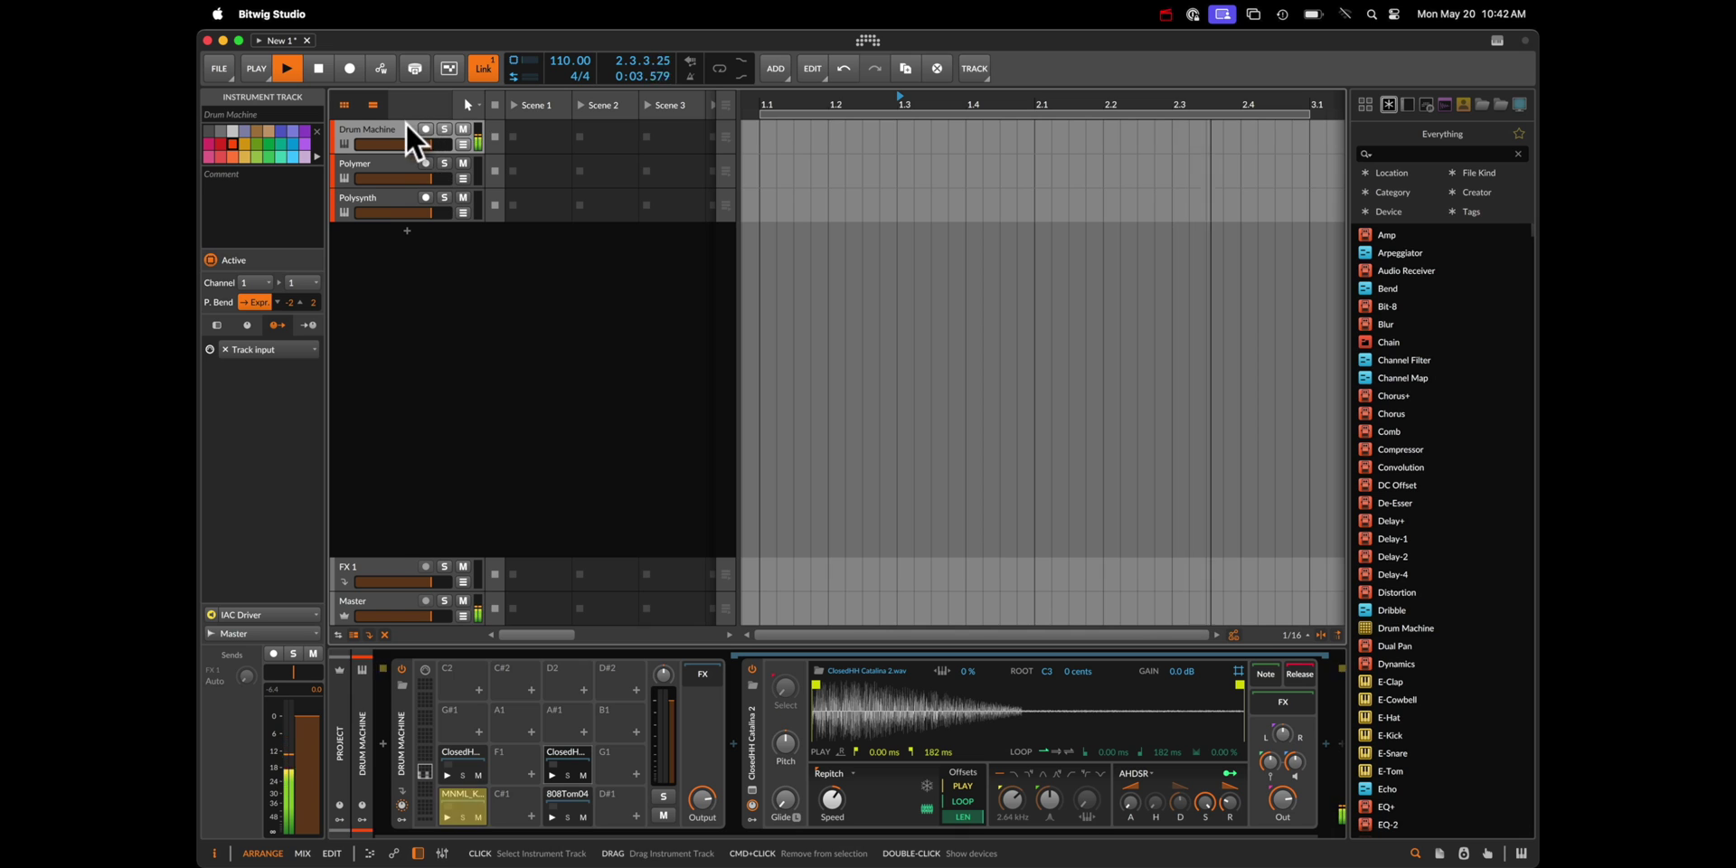
{"action": "key", "text": "super+Tab"}
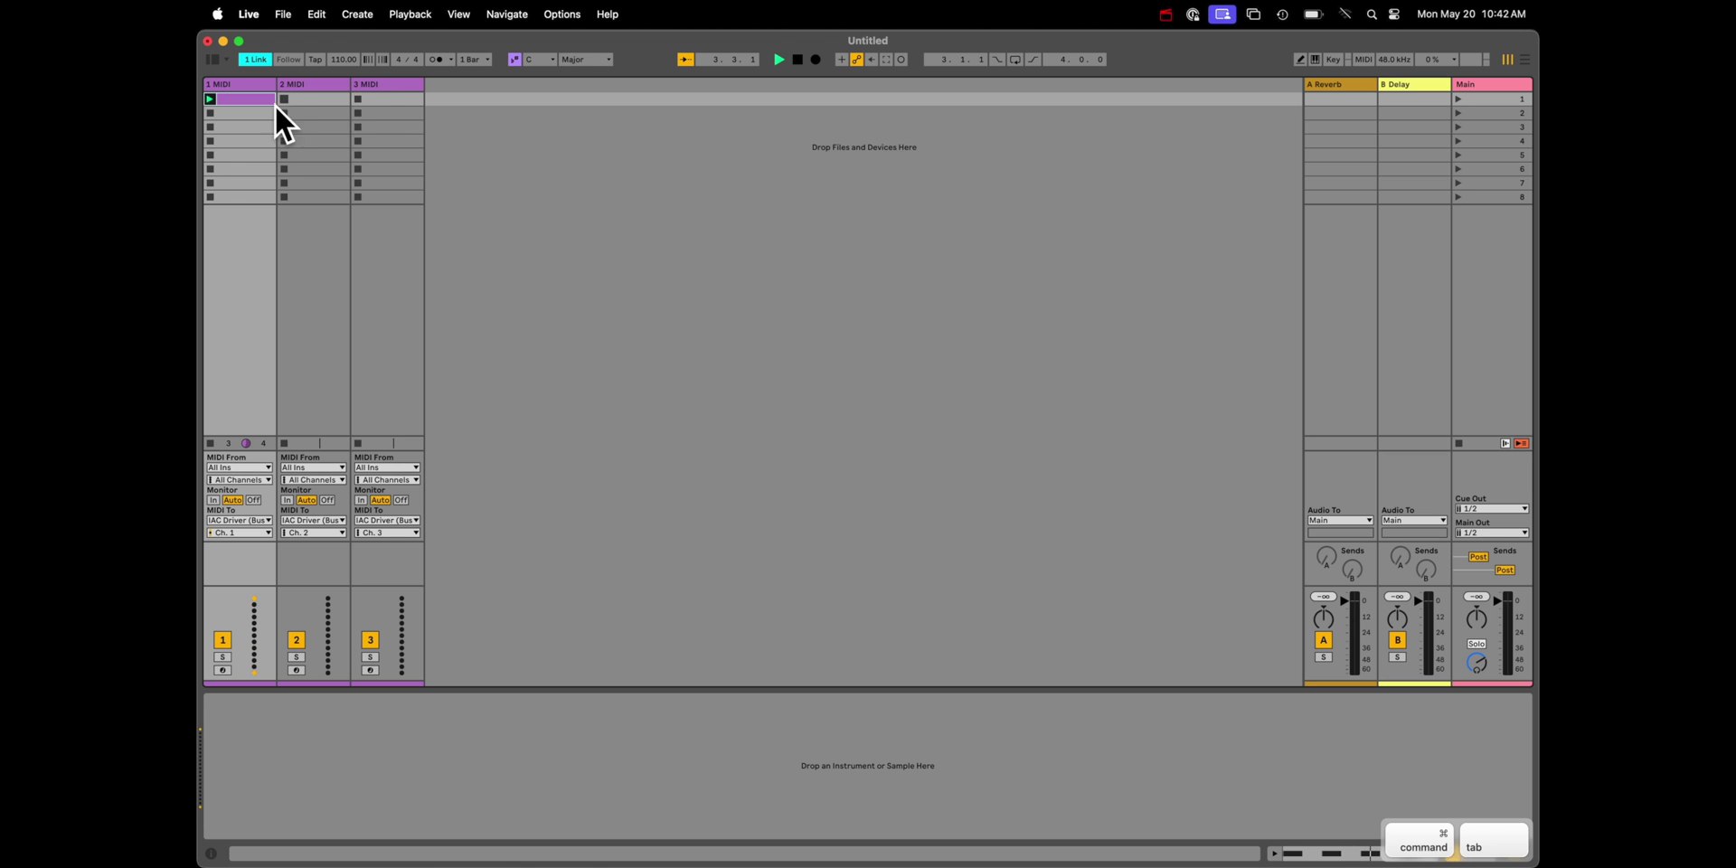
{"action": "left_click", "coordinate": [344, 59]}
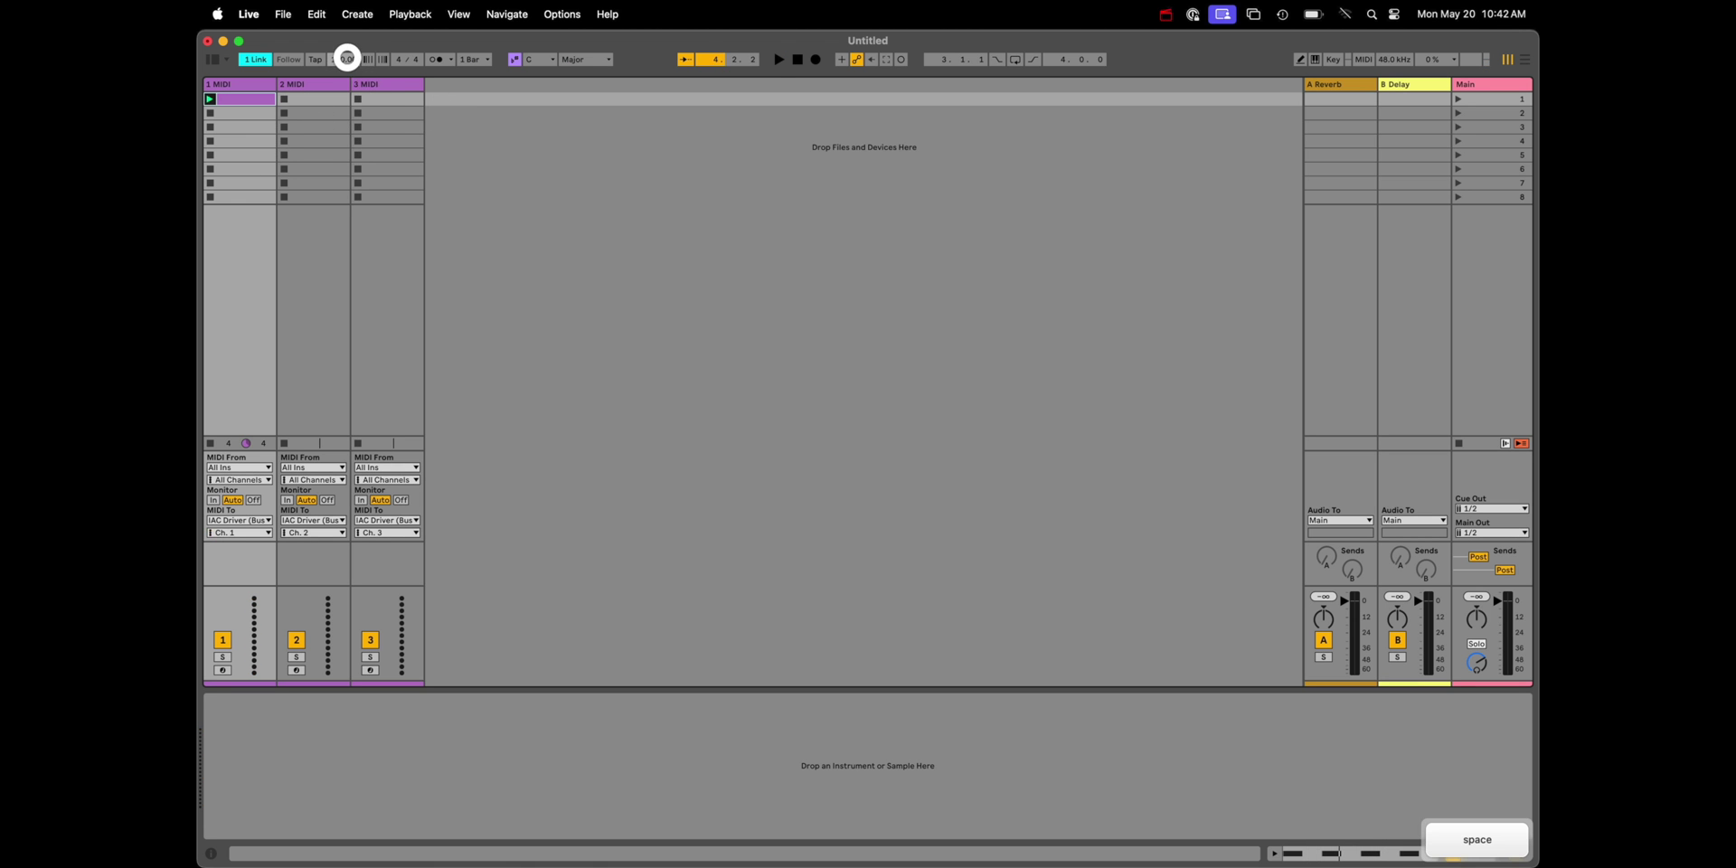
{"action": "type", "text": "120"}
{"action": "key", "text": "Return"}
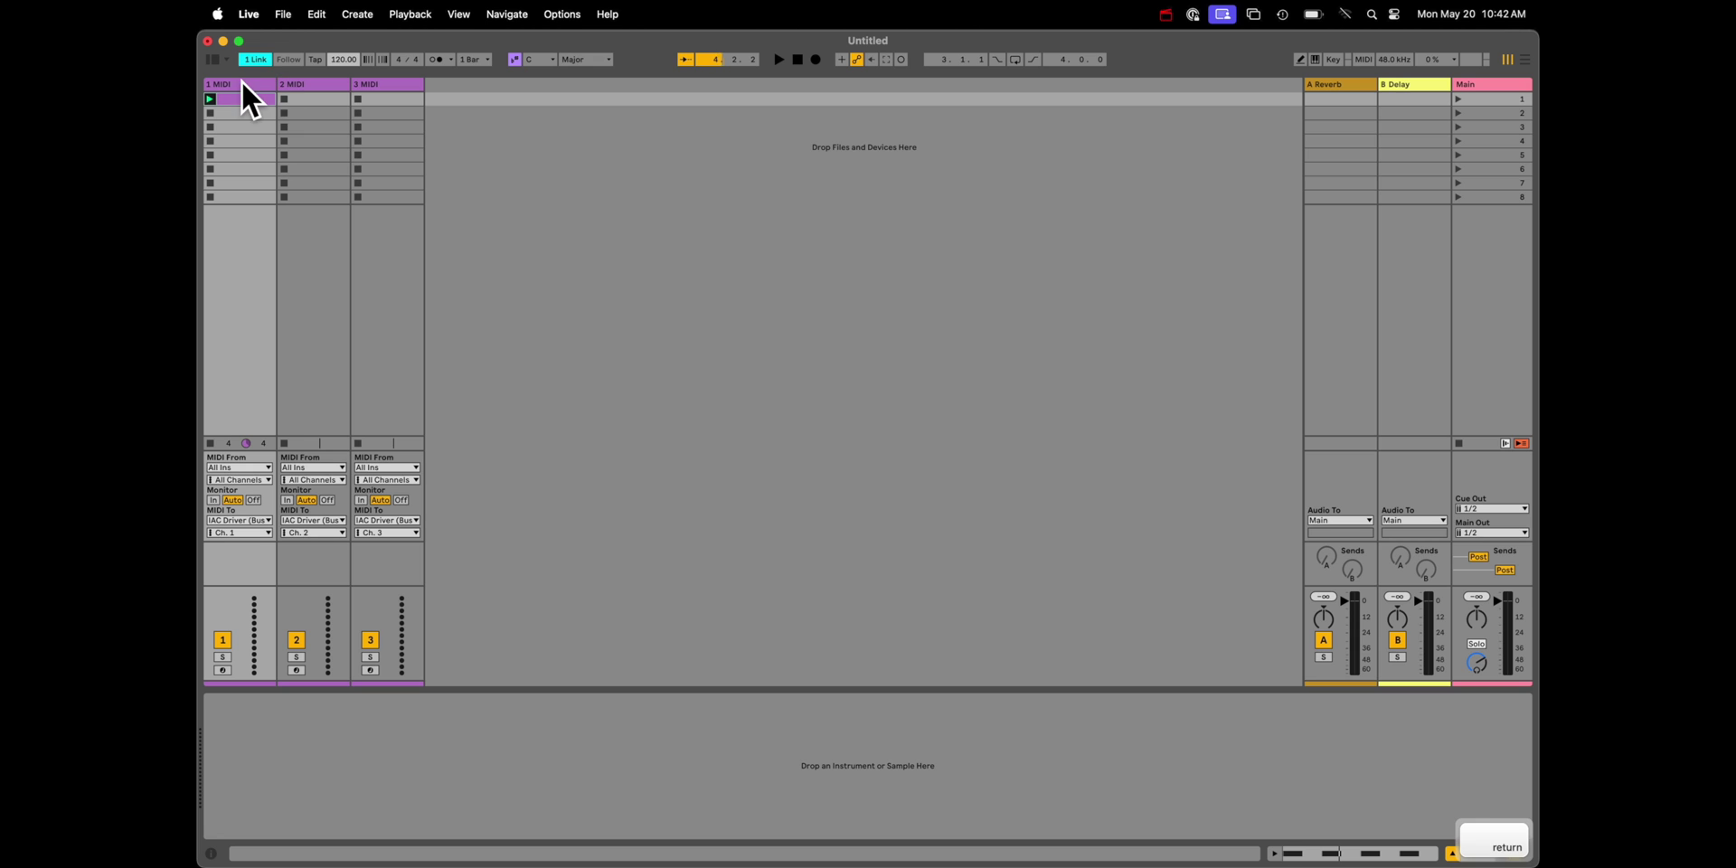
{"action": "key", "text": "super+Tab"}
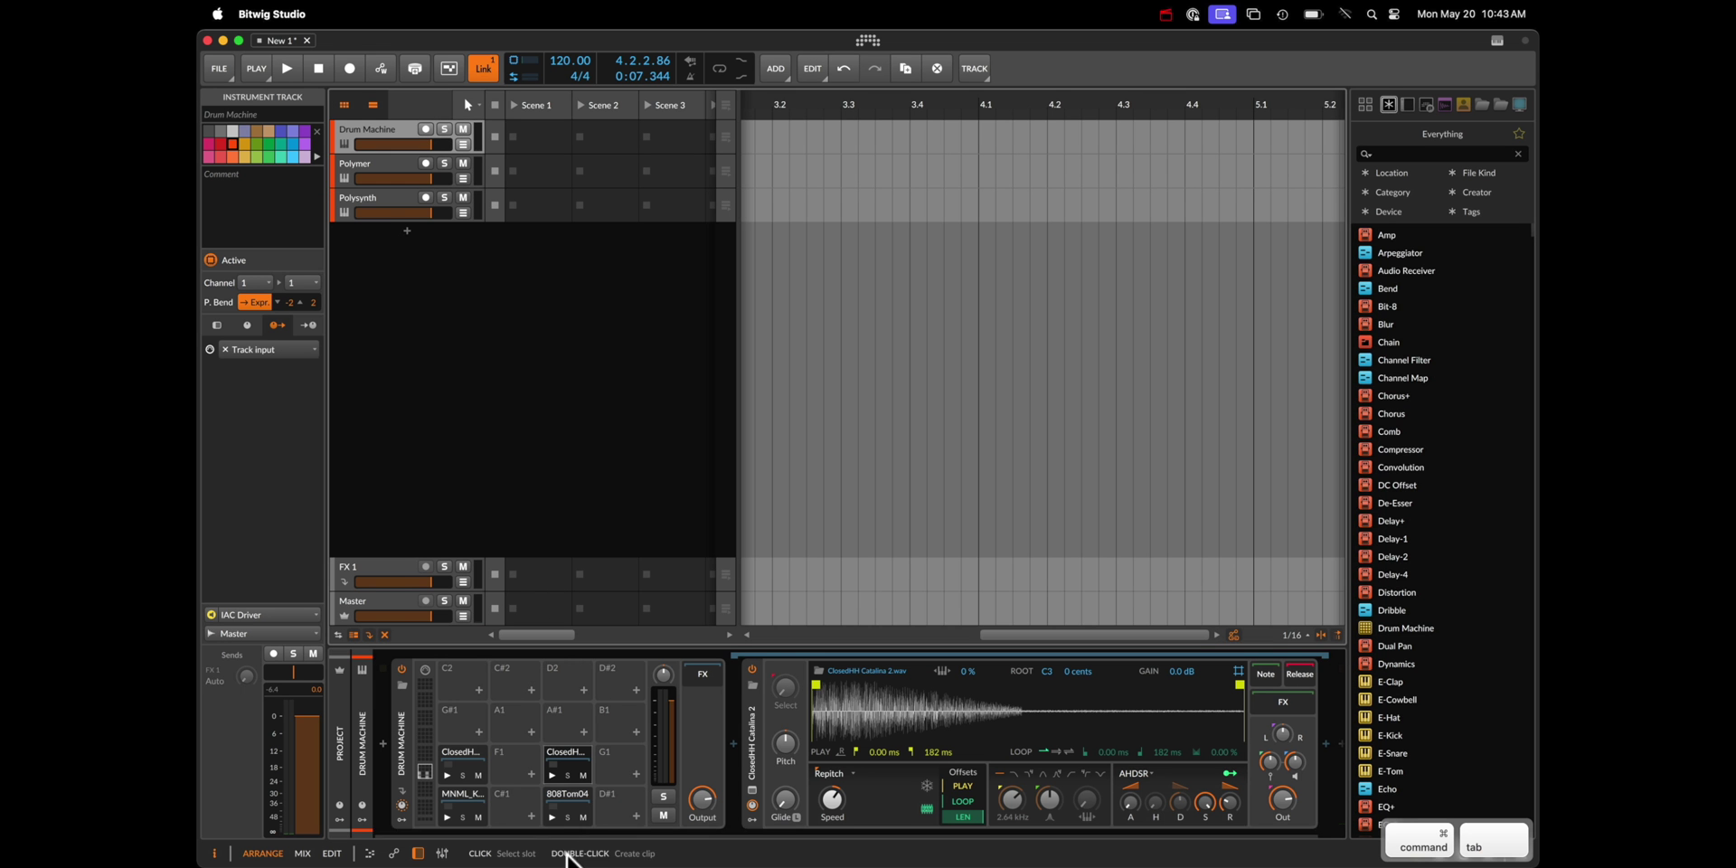
{"action": "key", "text": "super+Tab"}
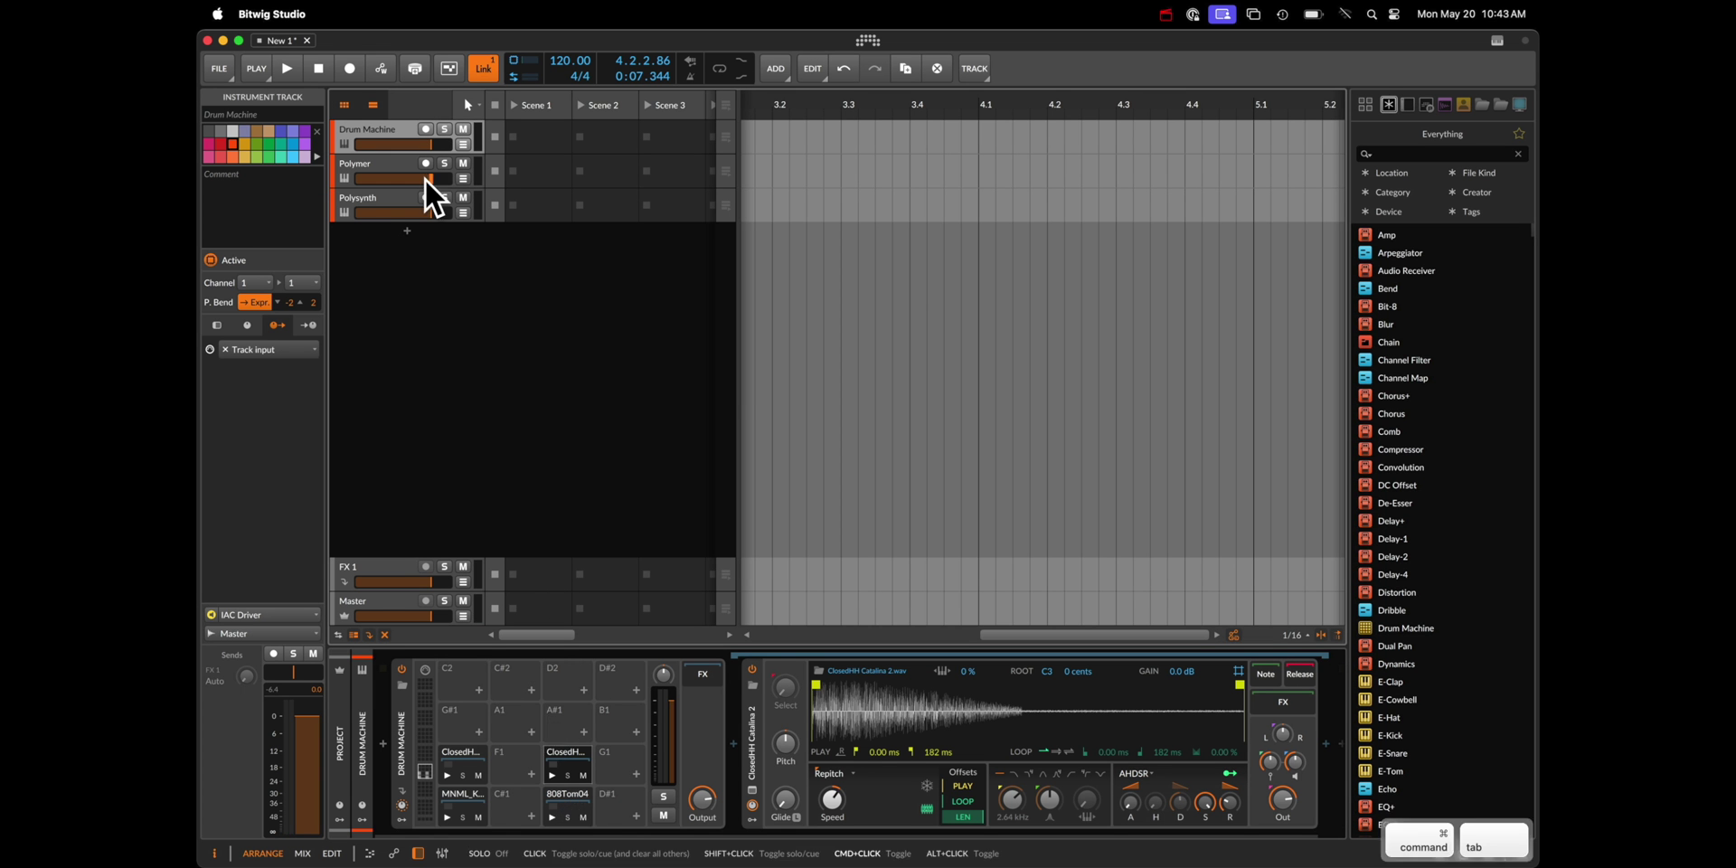
Step: Open track 1's clip and layer a sparse D1 rhythm above the C1 notes
{"action": "double_click", "coordinate": [255, 96]}
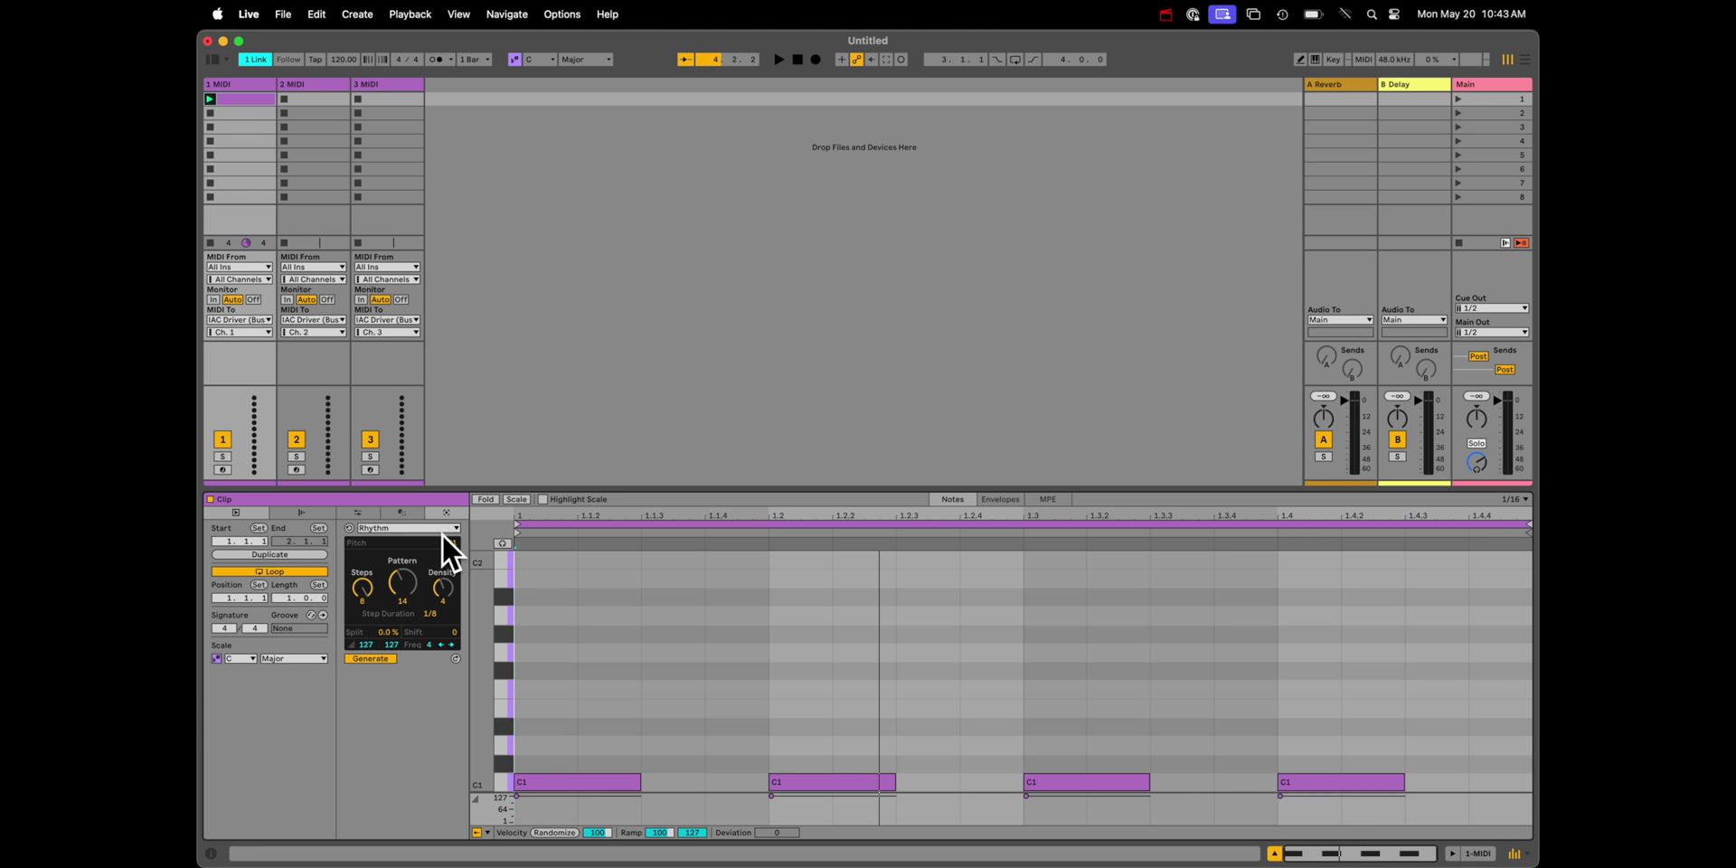
{"action": "left_click", "coordinate": [602, 681]}
{"action": "scroll", "coordinate": [458, 543], "scroll_direction": "up", "scroll_amount": 1}
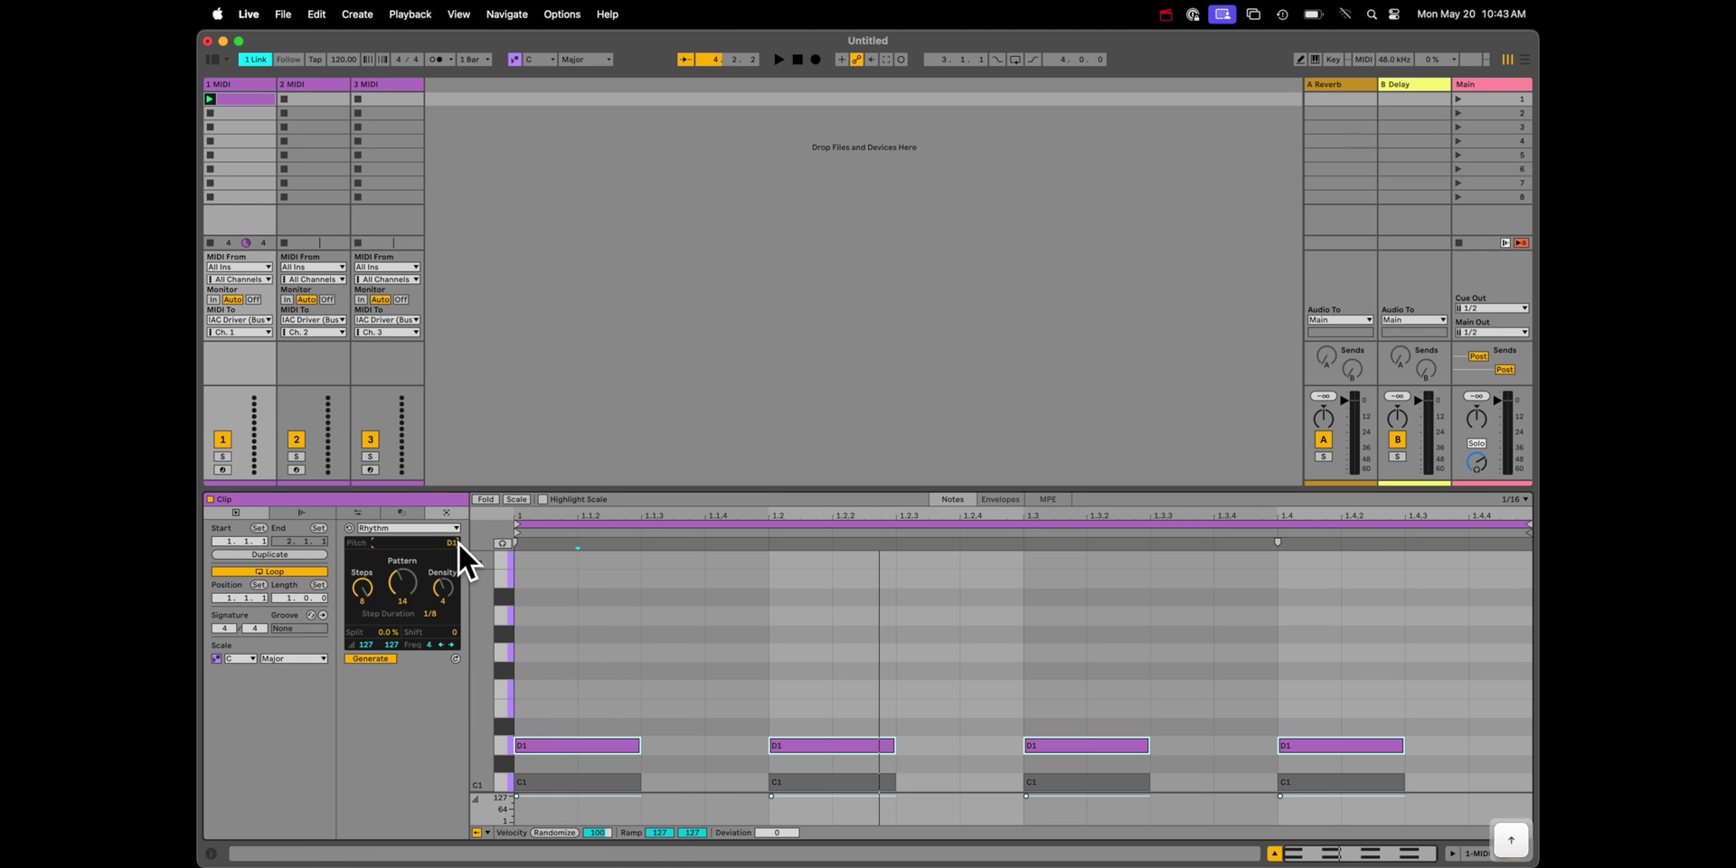
{"action": "scroll", "coordinate": [431, 616], "scroll_direction": "up", "scroll_amount": 3}
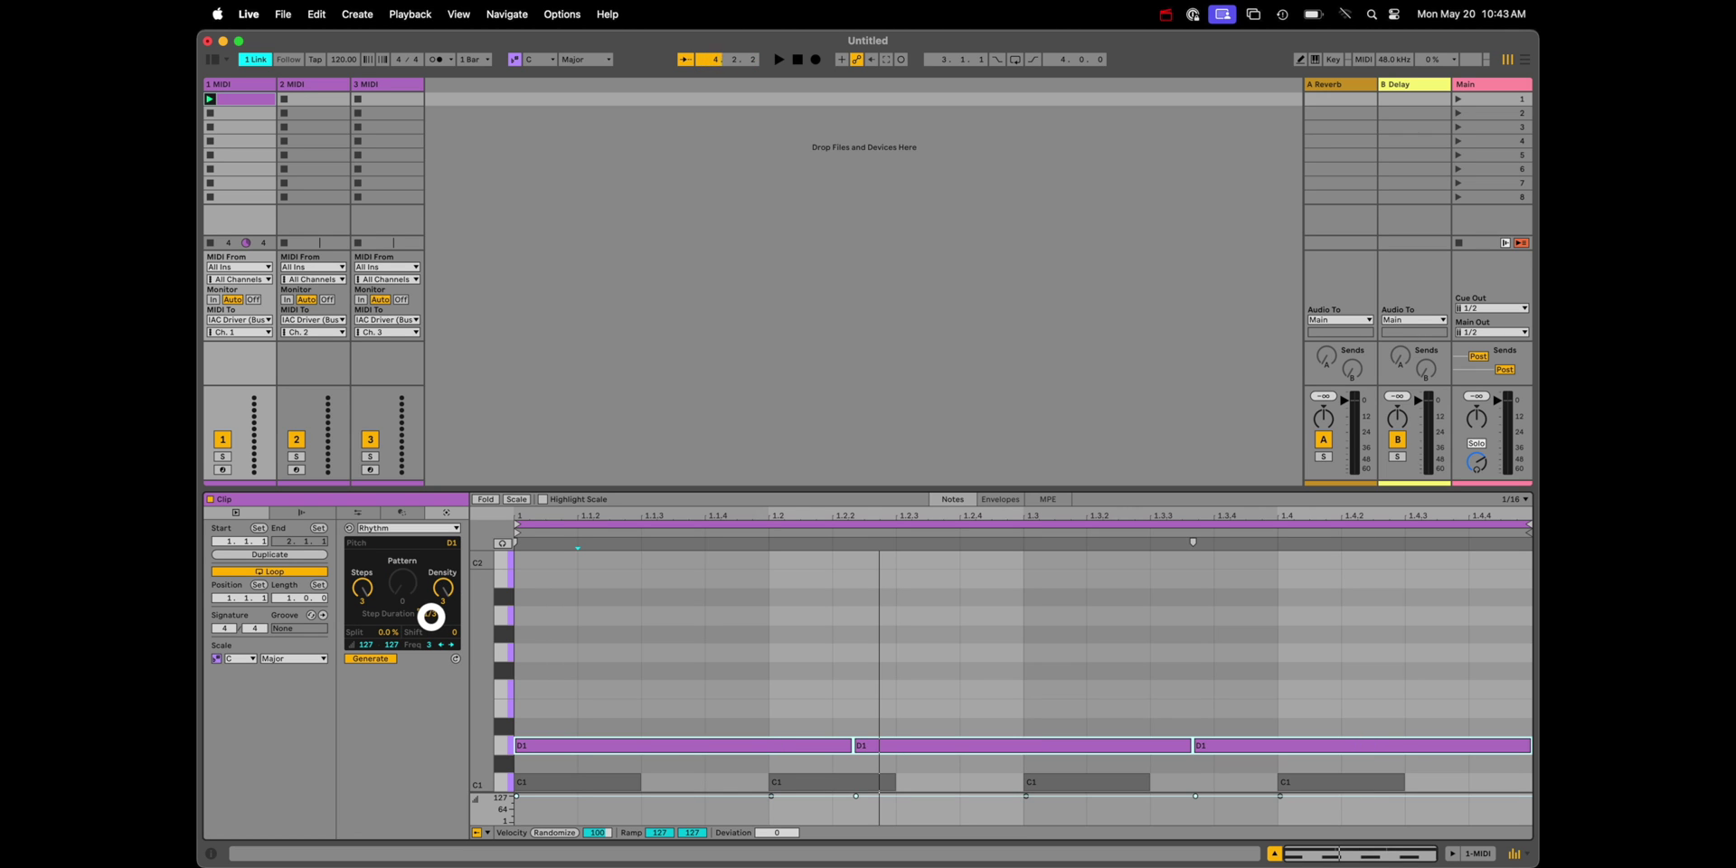
{"action": "scroll", "coordinate": [431, 616], "scroll_direction": "down", "scroll_amount": 3}
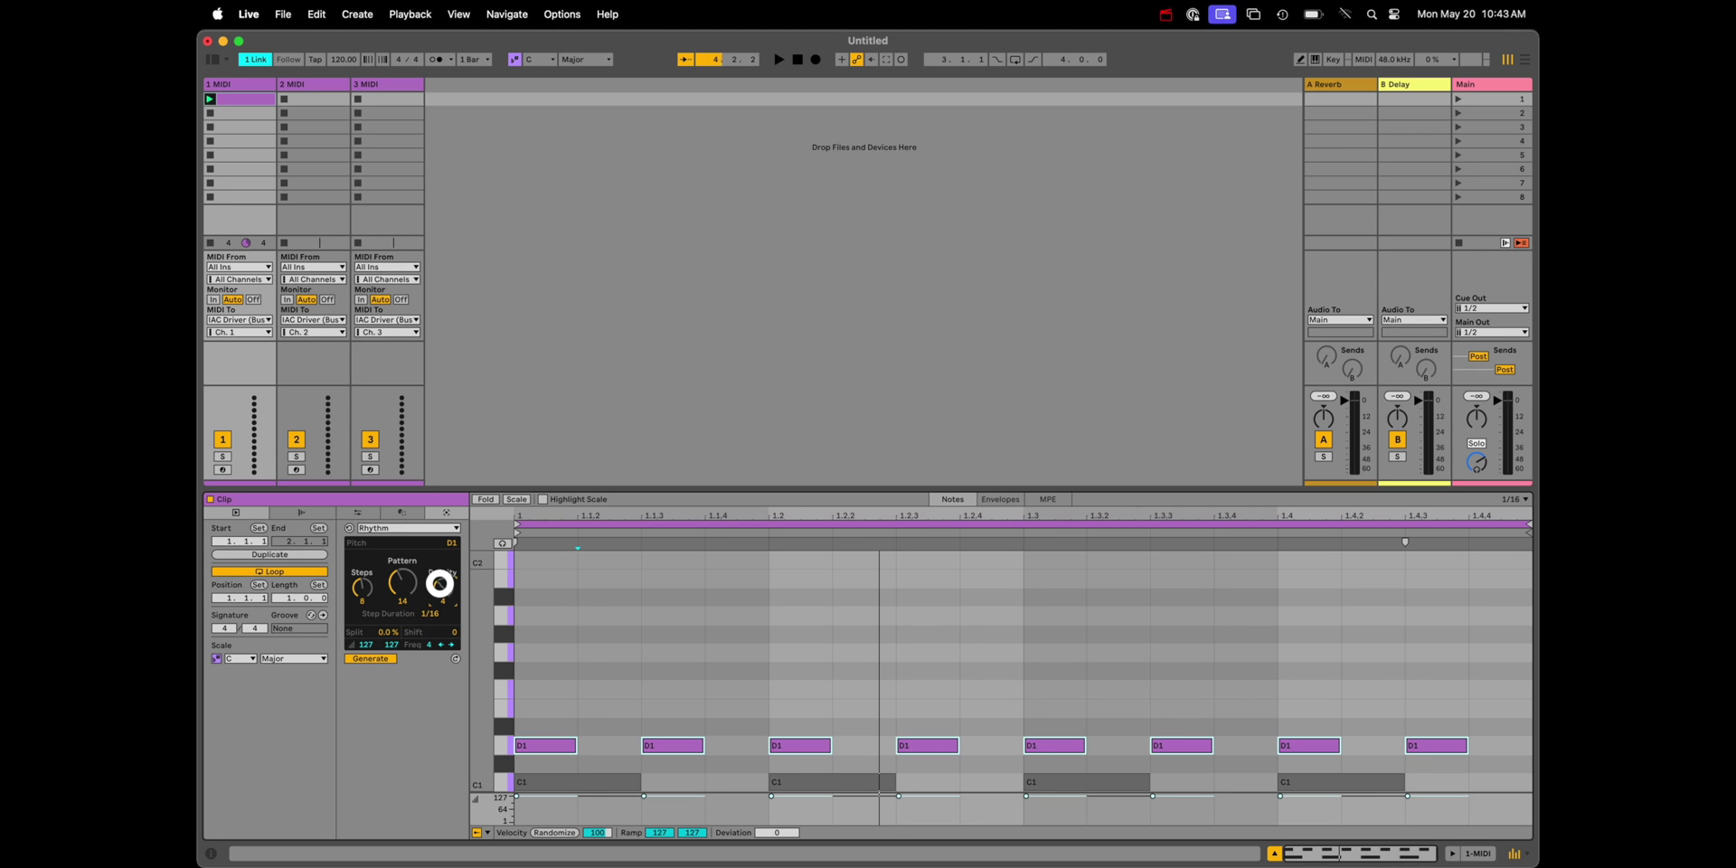
{"action": "left_click_drag", "start_coordinate": [440, 583], "coordinate": [443, 597]}
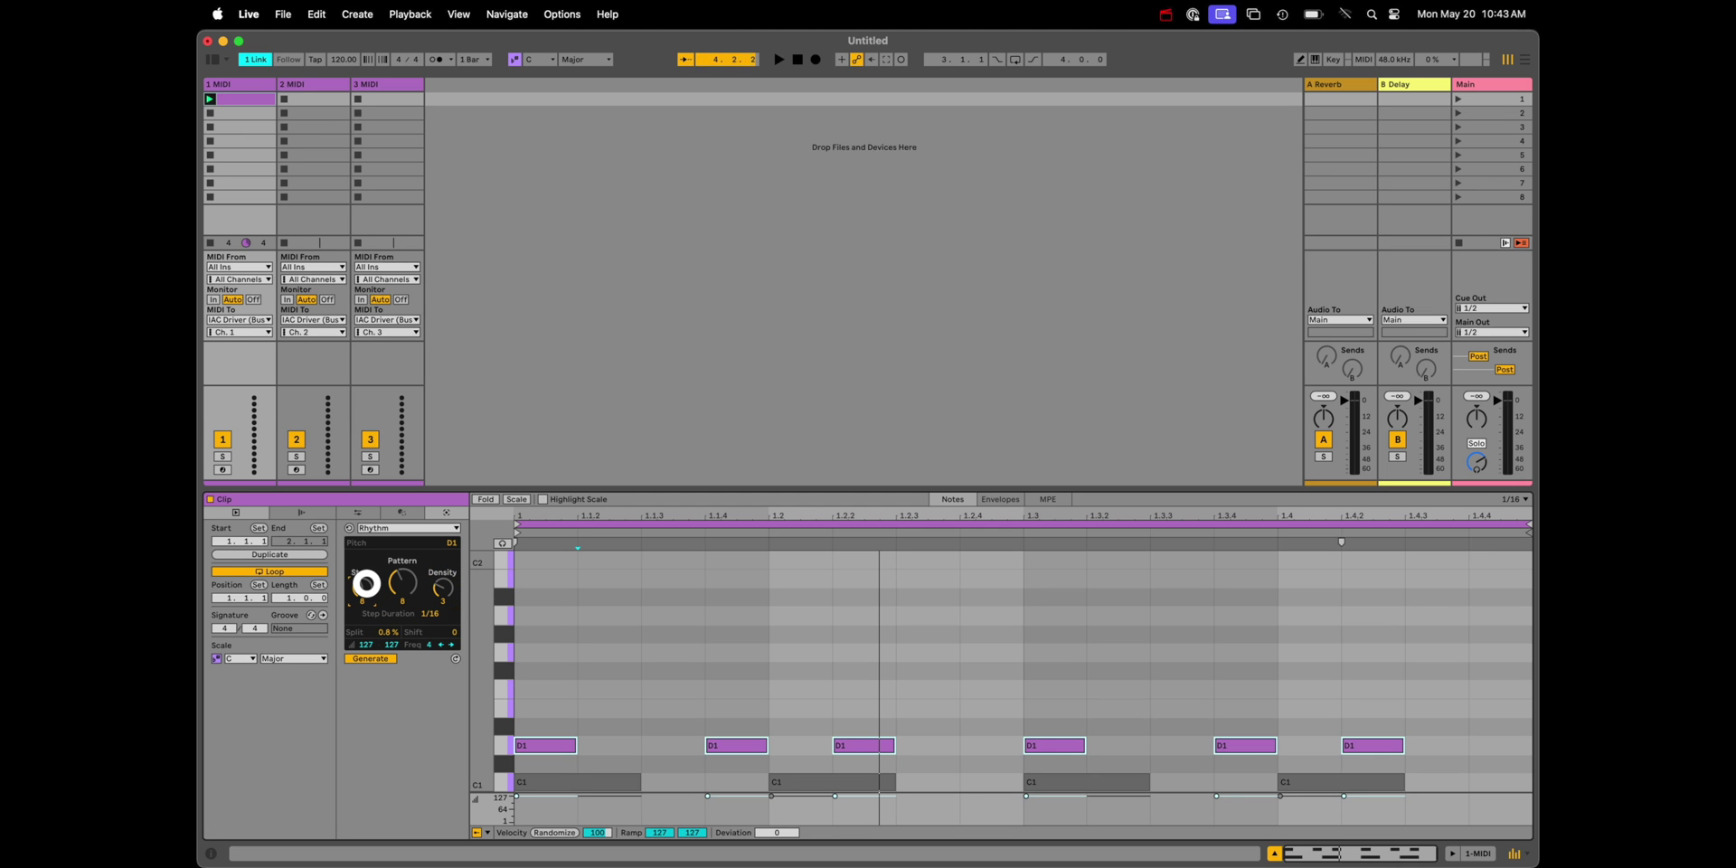
{"action": "scroll", "coordinate": [367, 583], "scroll_direction": "up", "scroll_amount": 2}
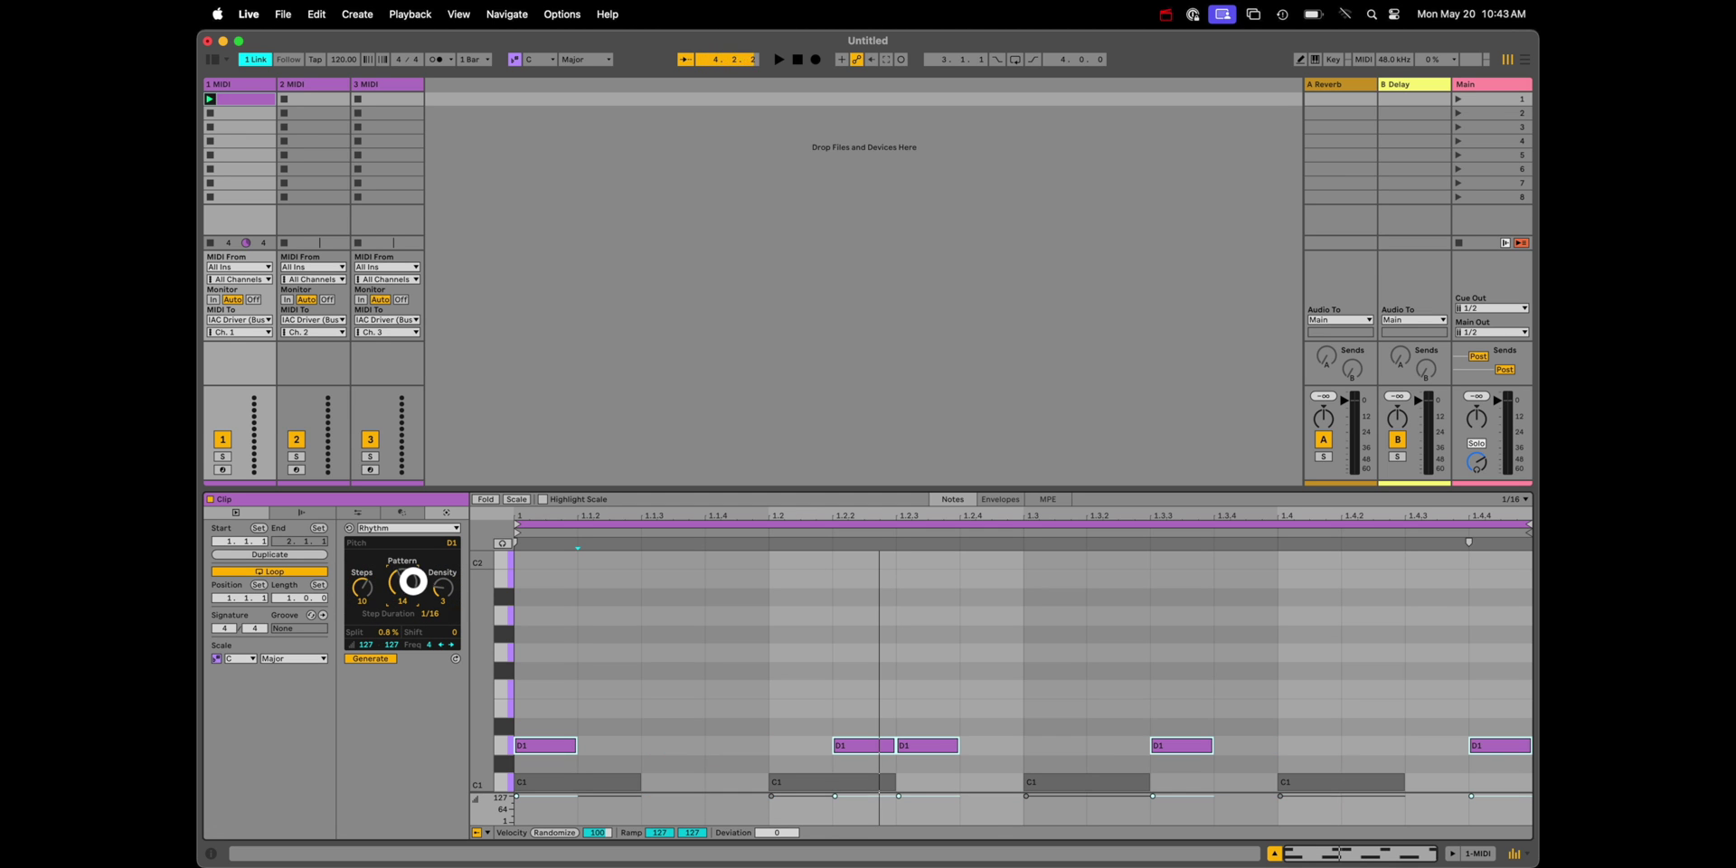
{"action": "scroll", "coordinate": [412, 581], "scroll_direction": "up", "scroll_amount": 2}
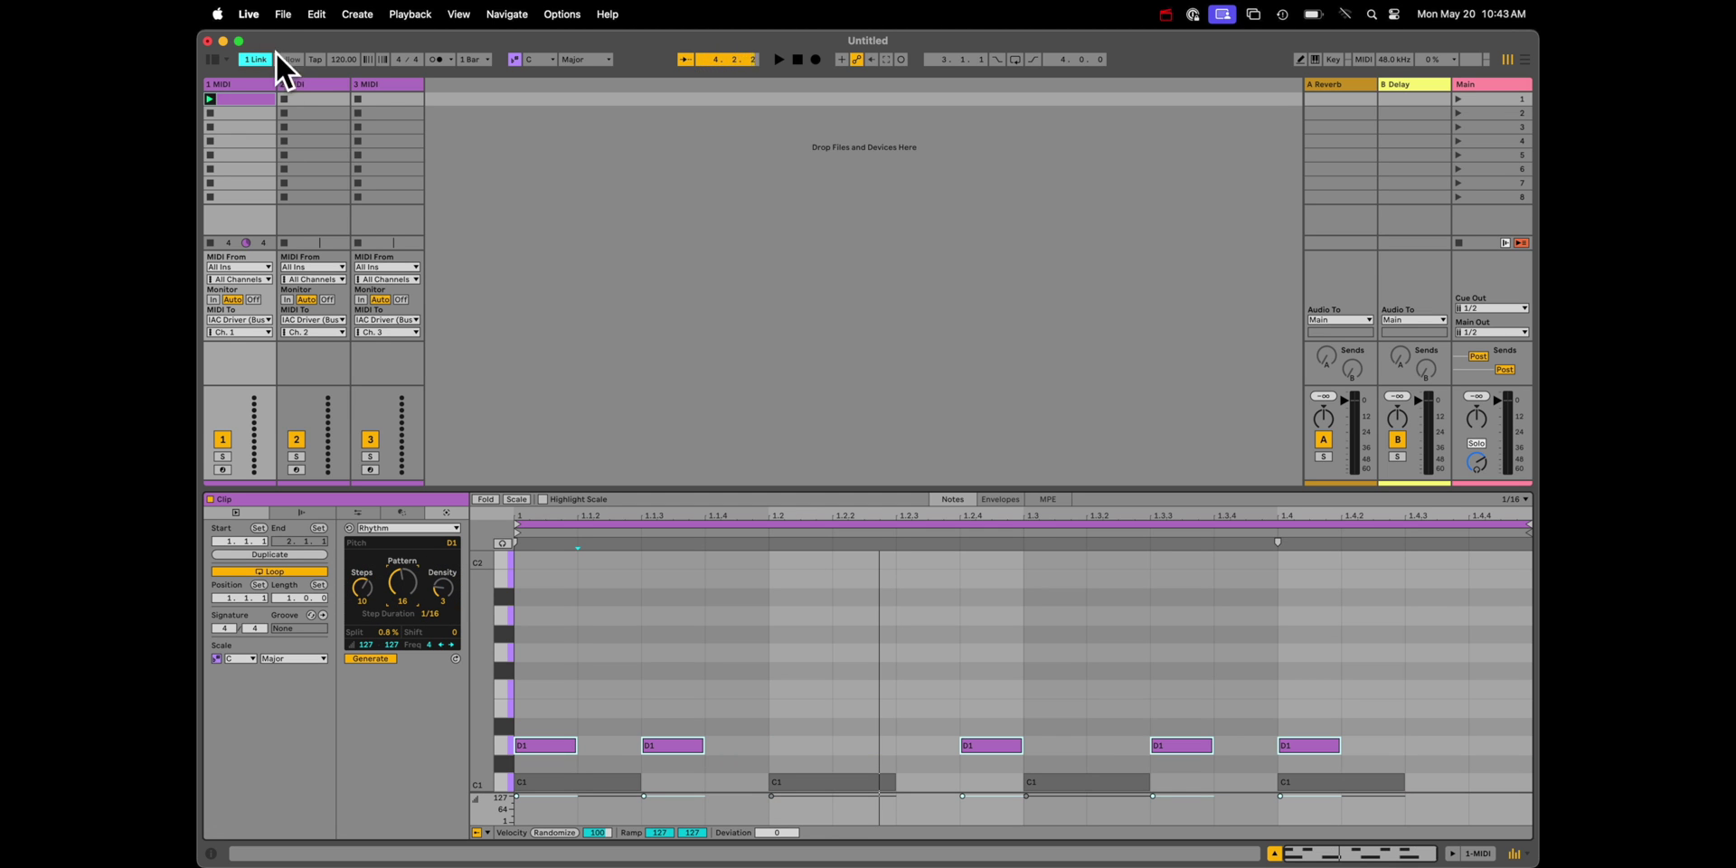
Step: Play the clip and change the pattern to vary the D1 rhythm
{"action": "key", "text": "space"}
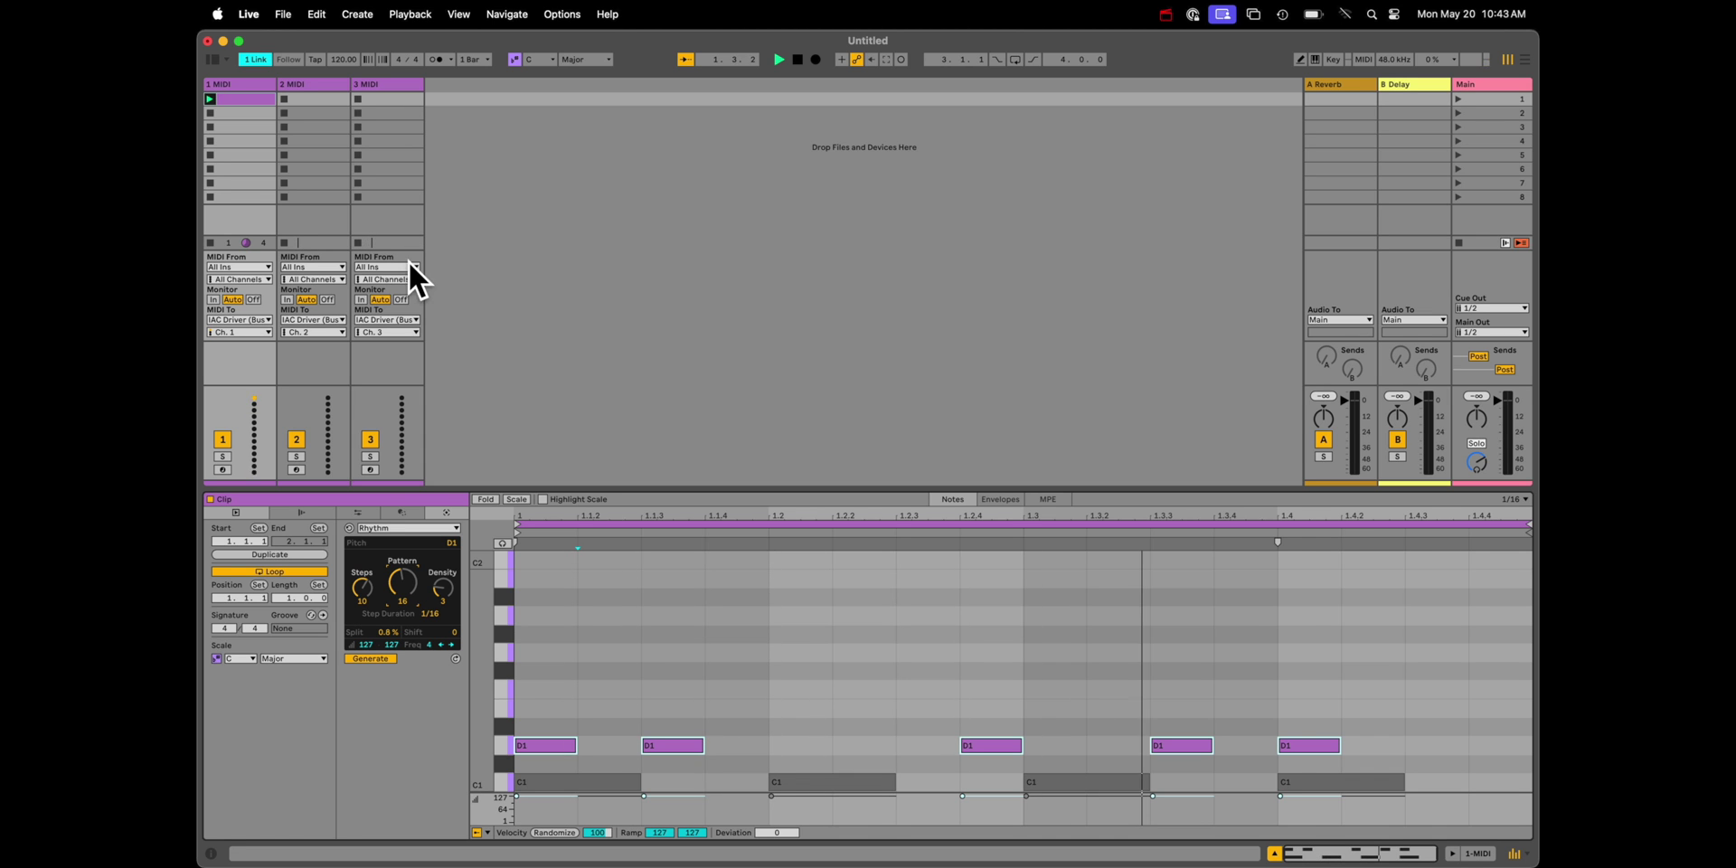
{"action": "left_click", "coordinate": [365, 584]}
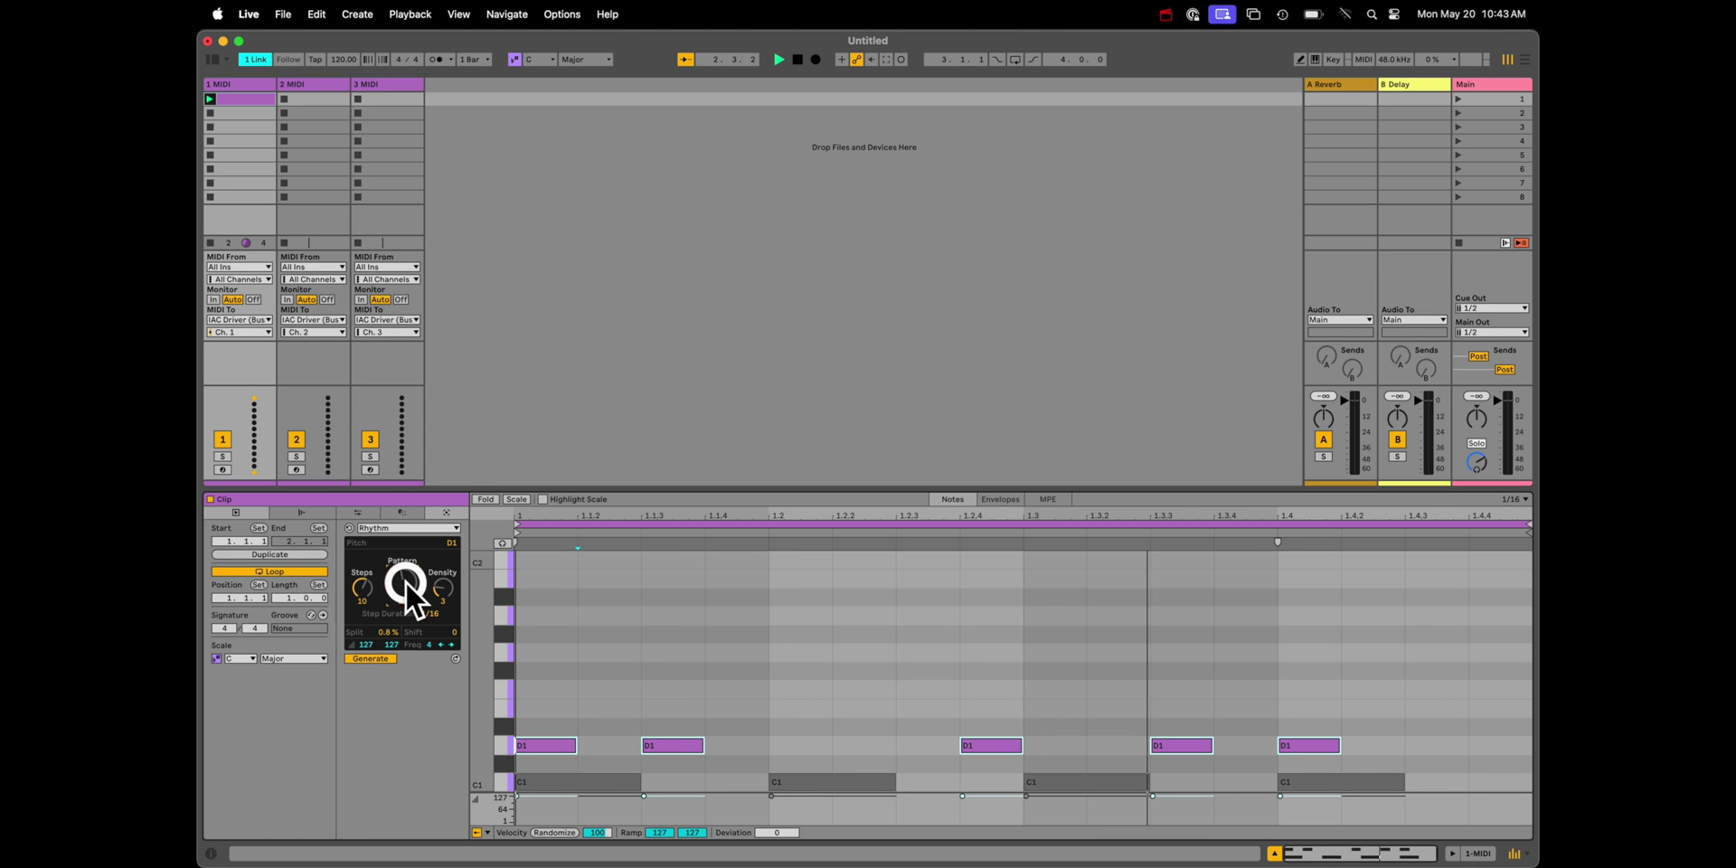
{"action": "left_click_drag", "start_coordinate": [399, 581], "coordinate": [412, 596]}
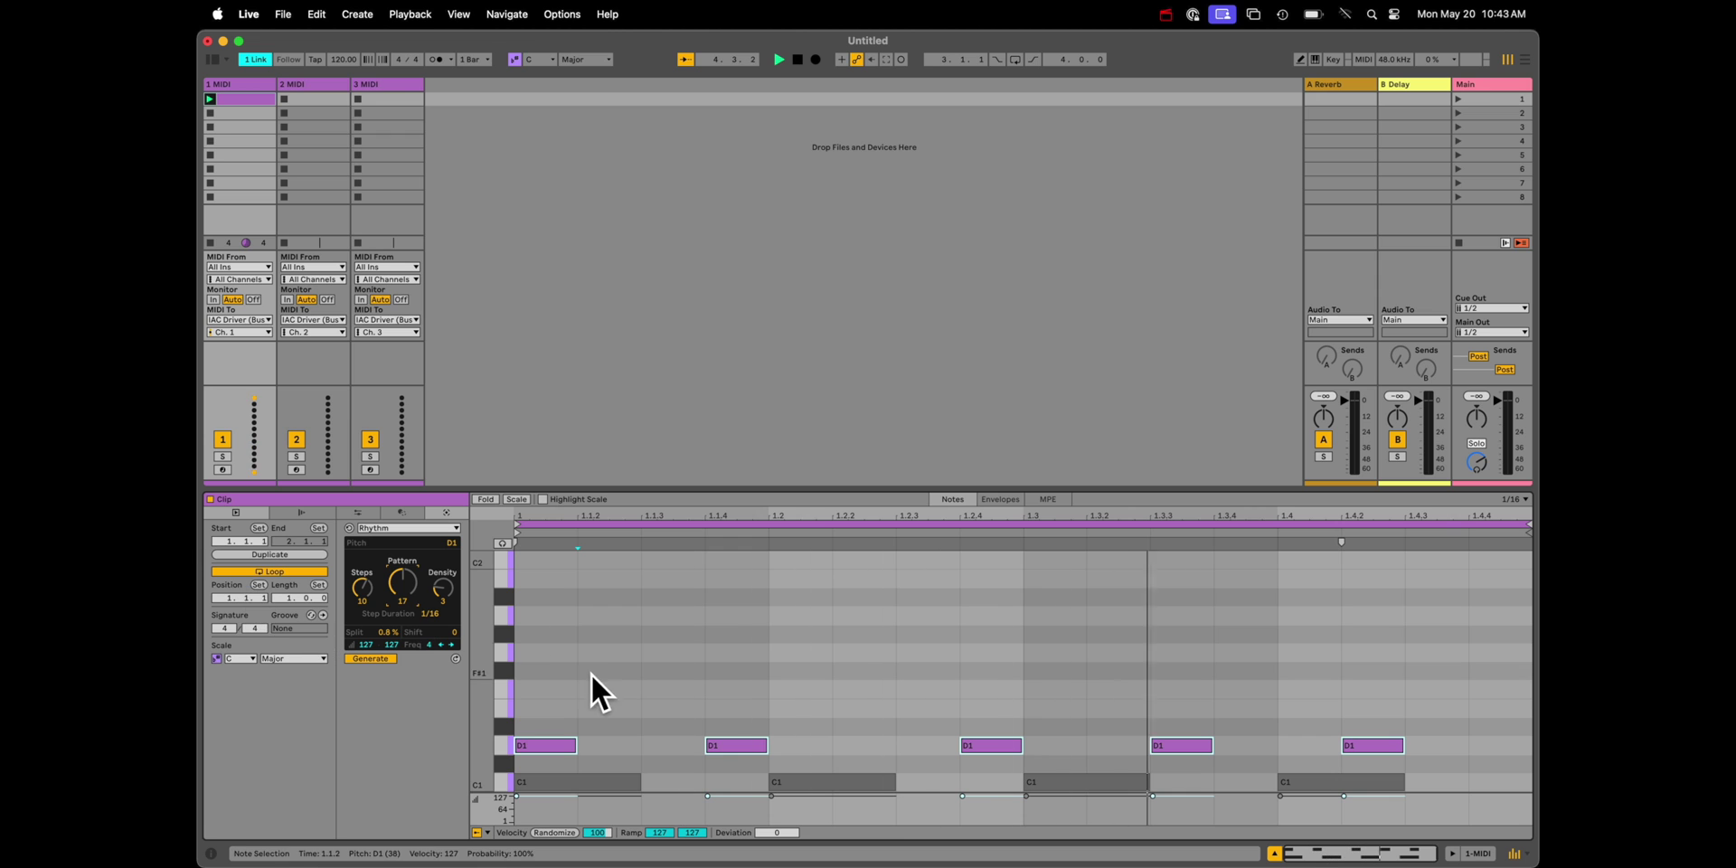
{"action": "left_click", "coordinate": [666, 689]}
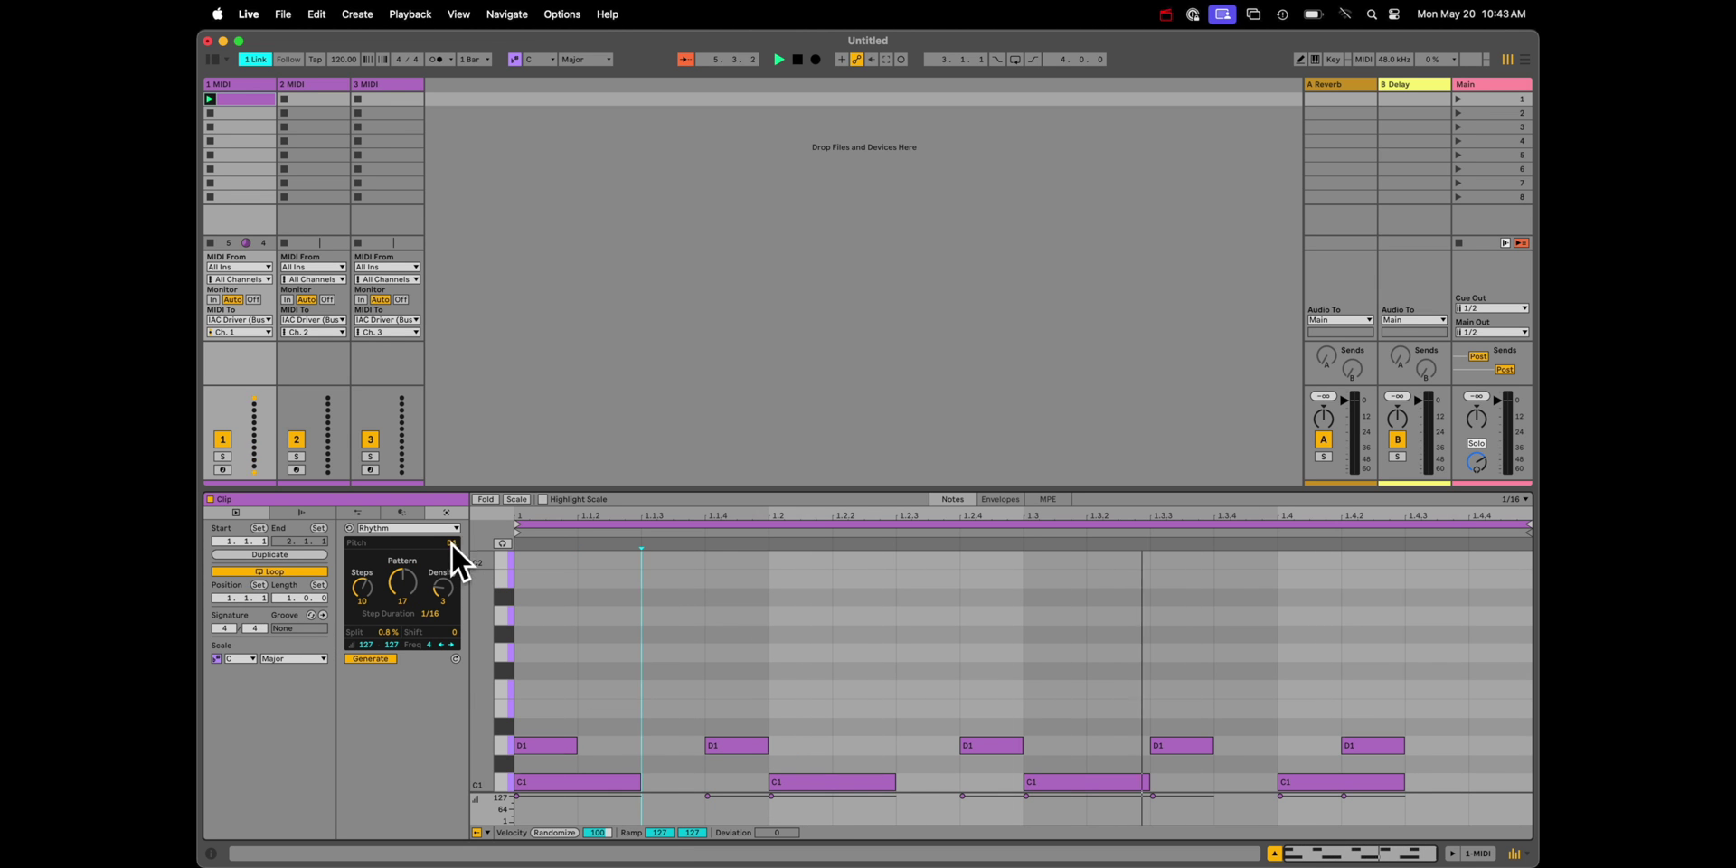
Step: Generate a dense, quieter E1 hi-hat rhythm, then glance at Bitwig and return to Live
{"action": "left_click_drag", "start_coordinate": [449, 554], "coordinate": [449, 545]}
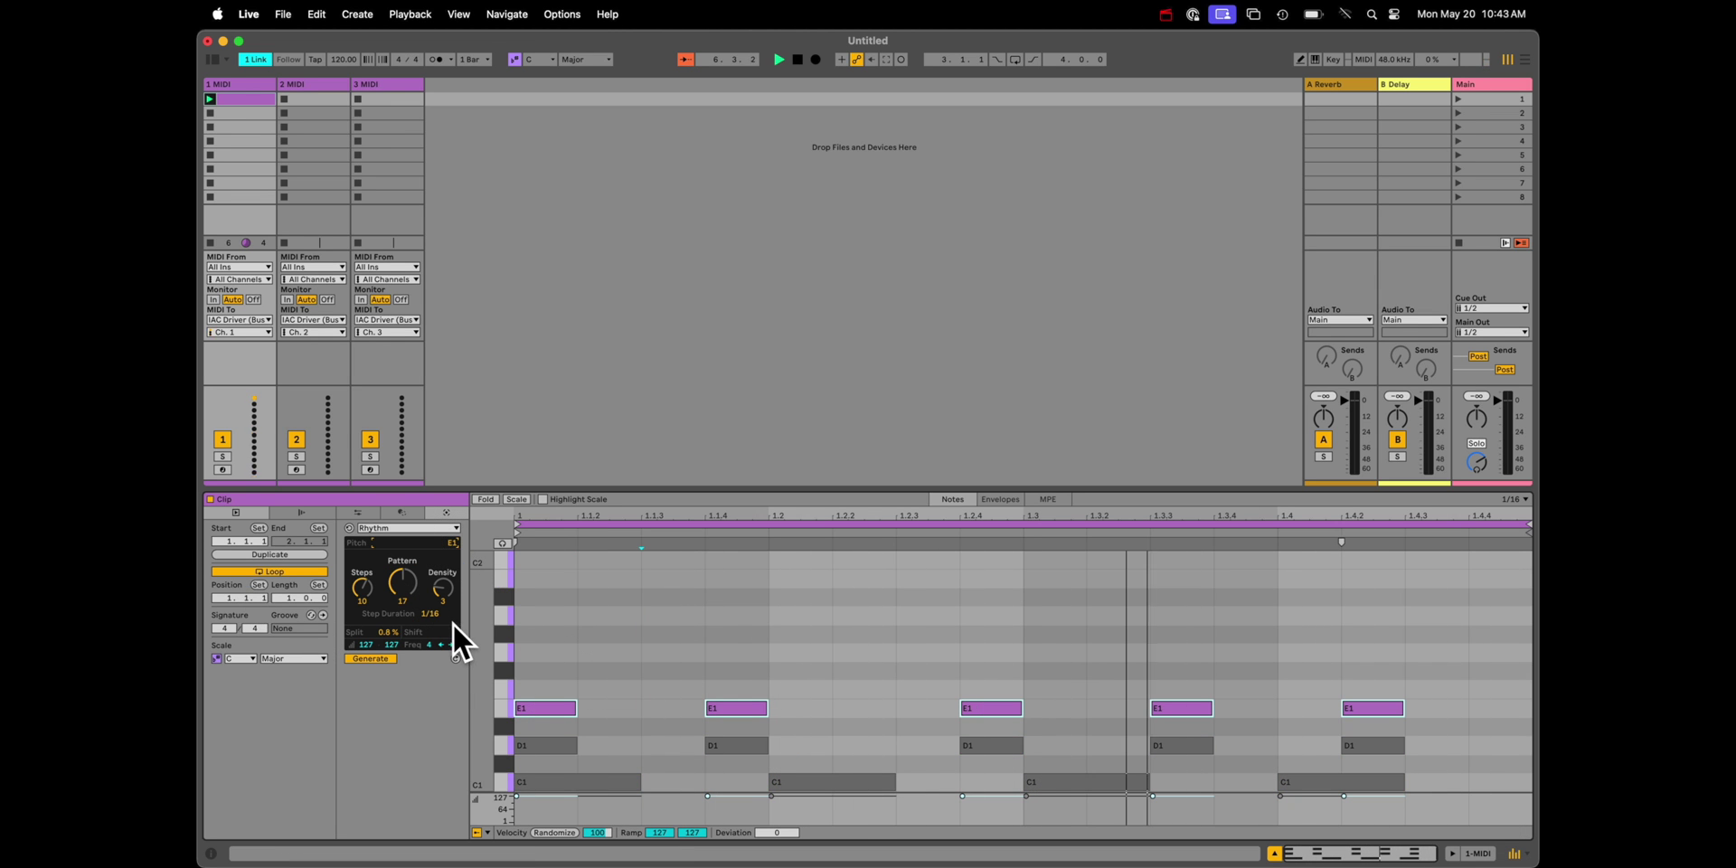
{"action": "mouse_move", "coordinate": [363, 645]}
{"action": "left_mouse_down"}
{"action": "mouse_move", "coordinate": [399, 667]}
{"action": "mouse_move", "coordinate": [371, 660]}
{"action": "mouse_move", "coordinate": [394, 644]}
{"action": "left_mouse_up"}
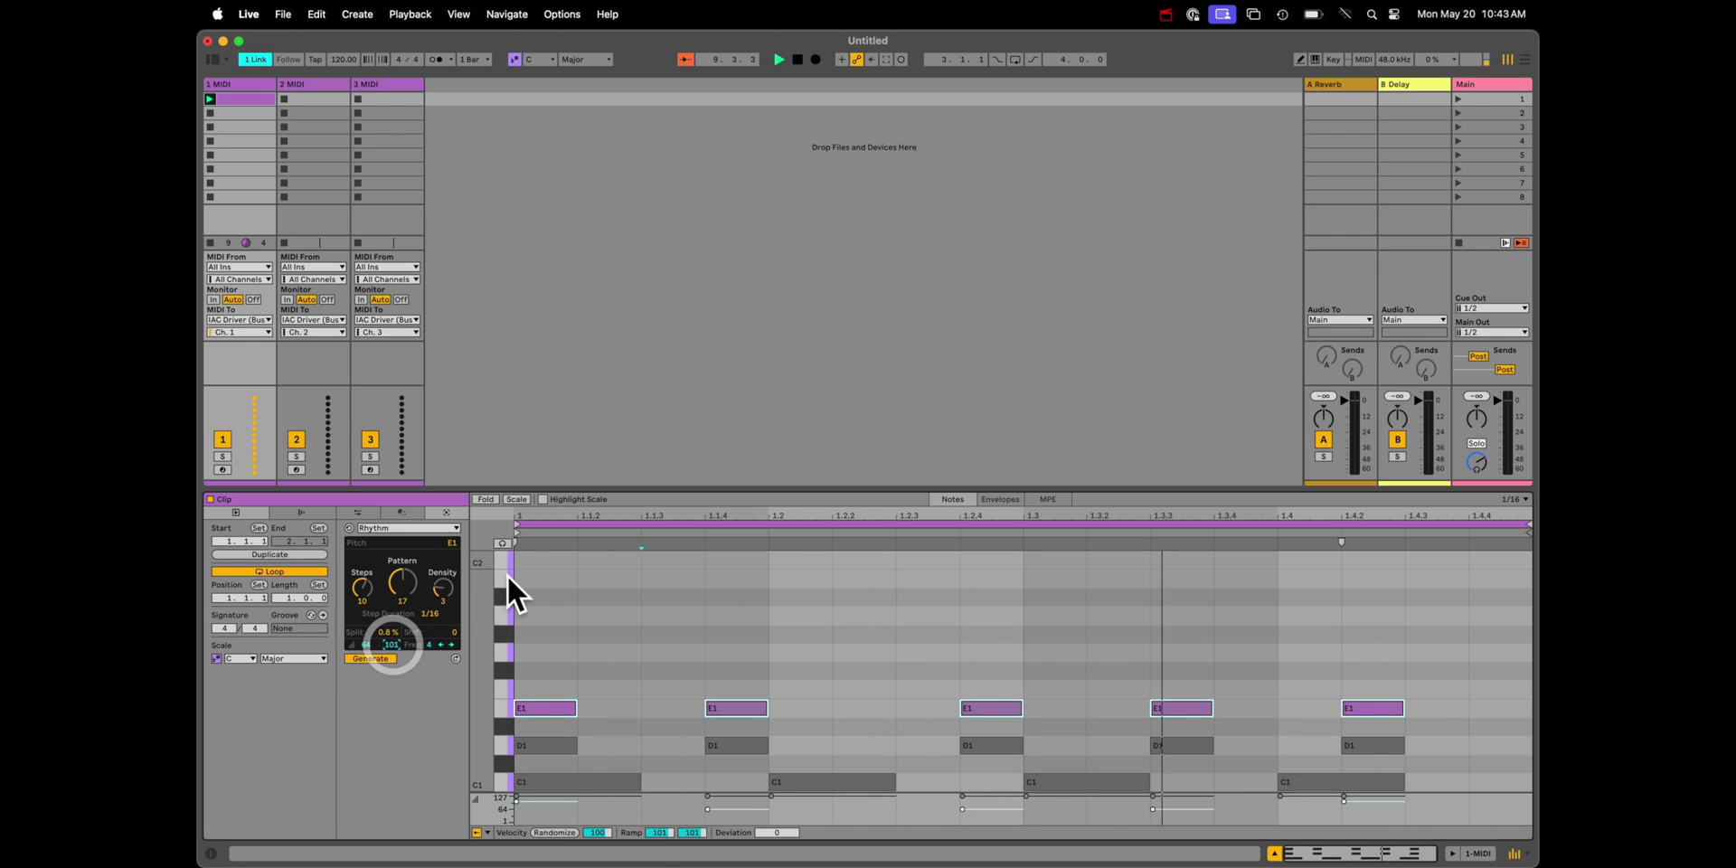
{"action": "left_click_drag", "start_coordinate": [441, 588], "coordinate": [441, 589]}
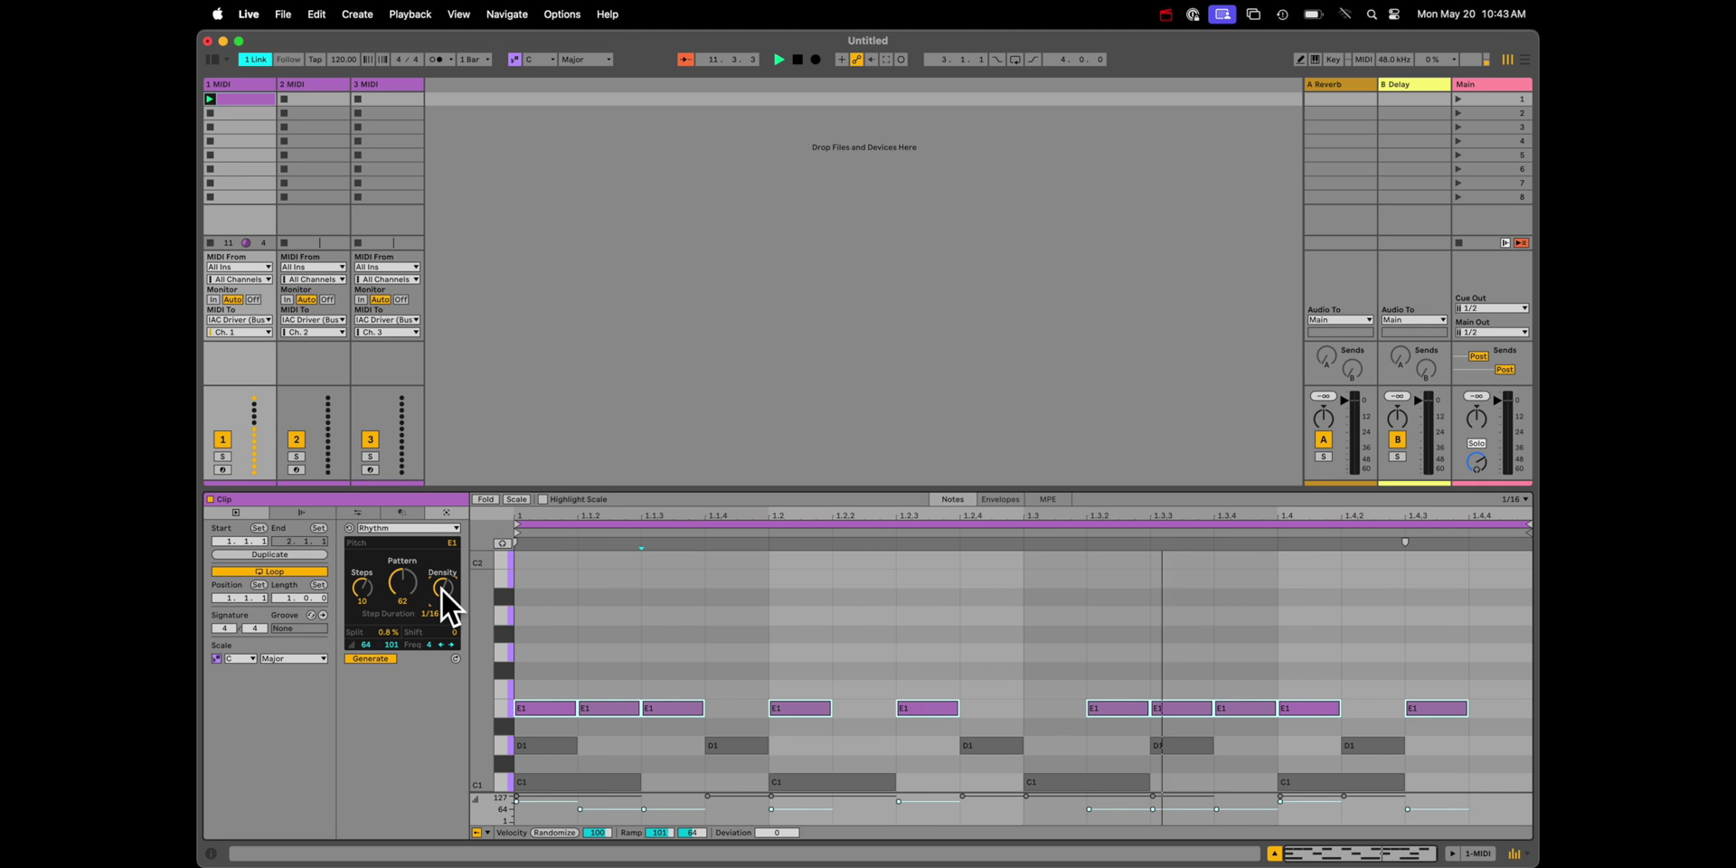
{"action": "left_click", "coordinate": [565, 636]}
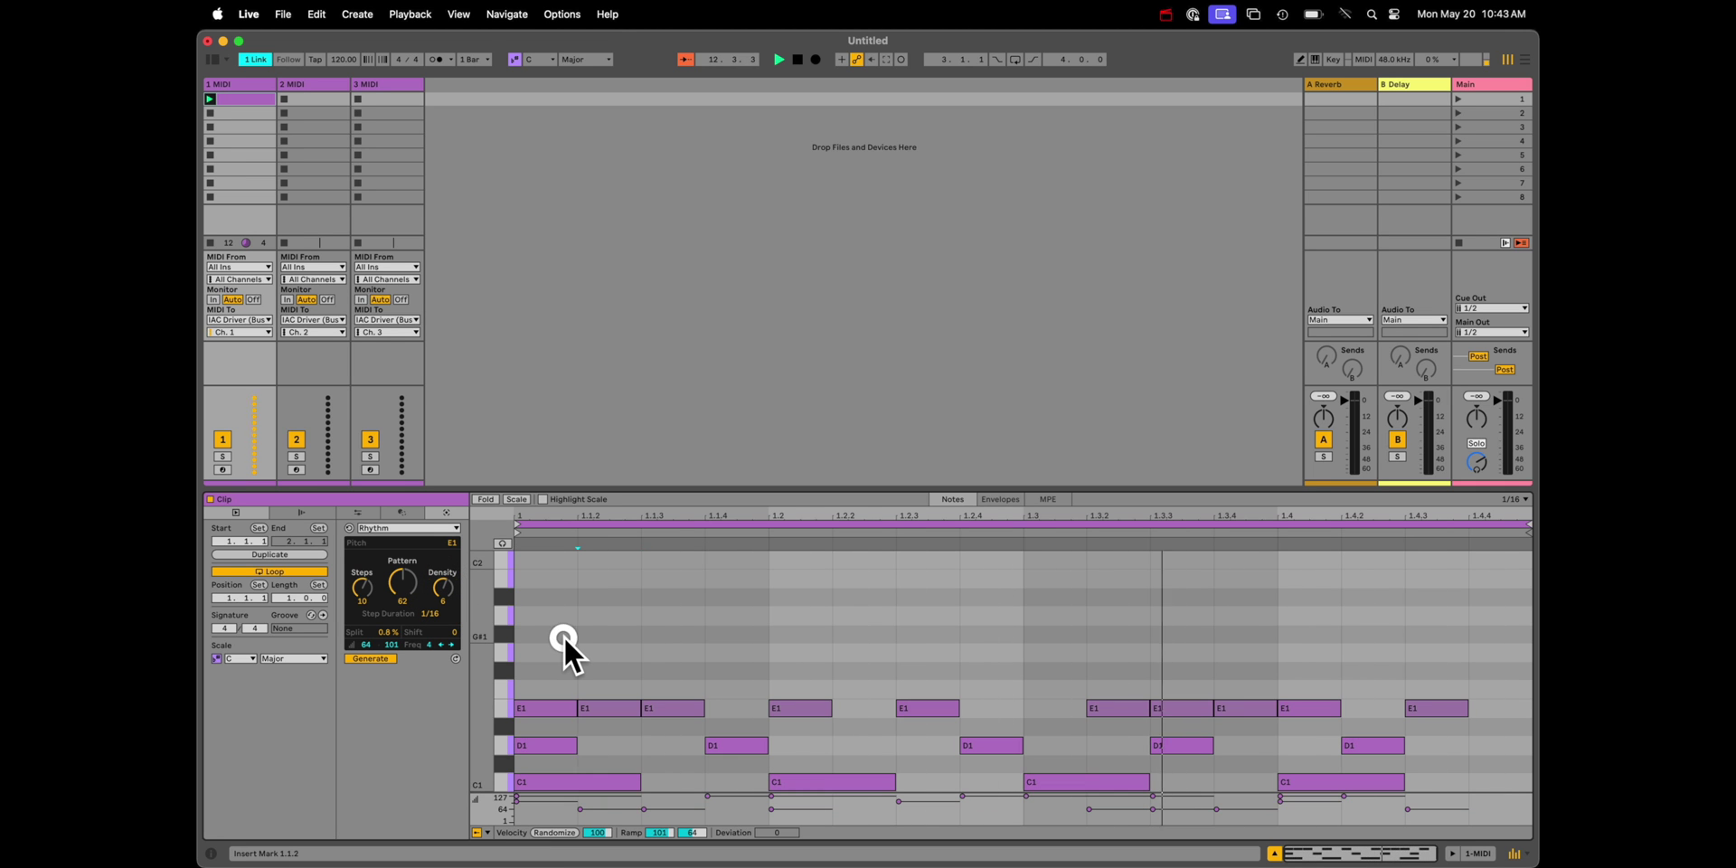
{"action": "key", "text": "super+Tab"}
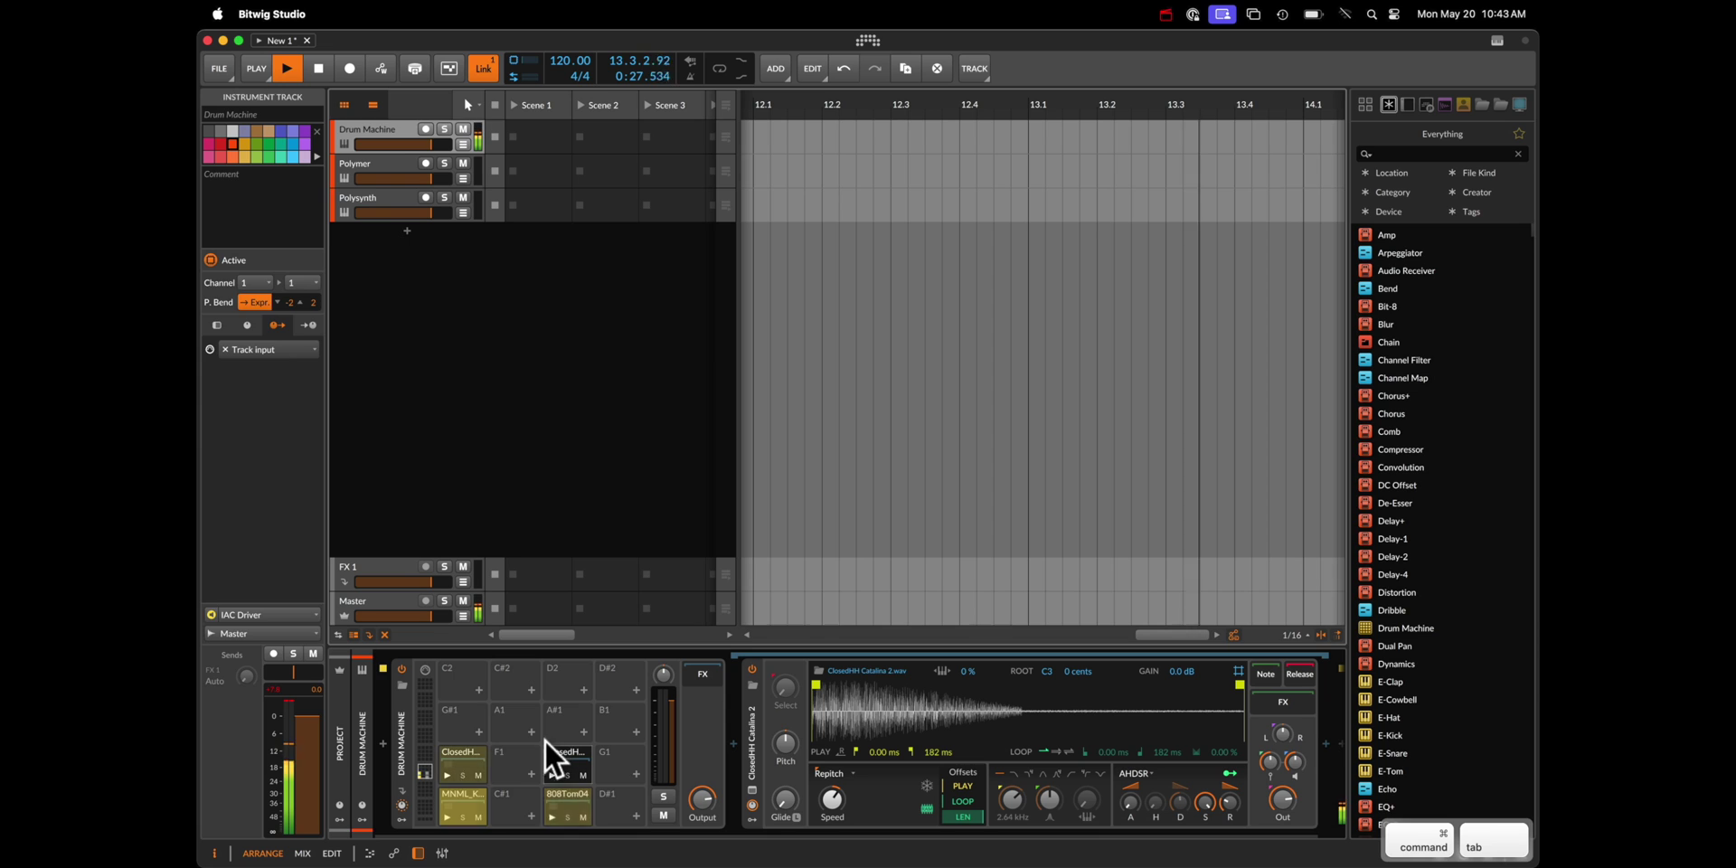
{"action": "key", "text": "super+Tab"}
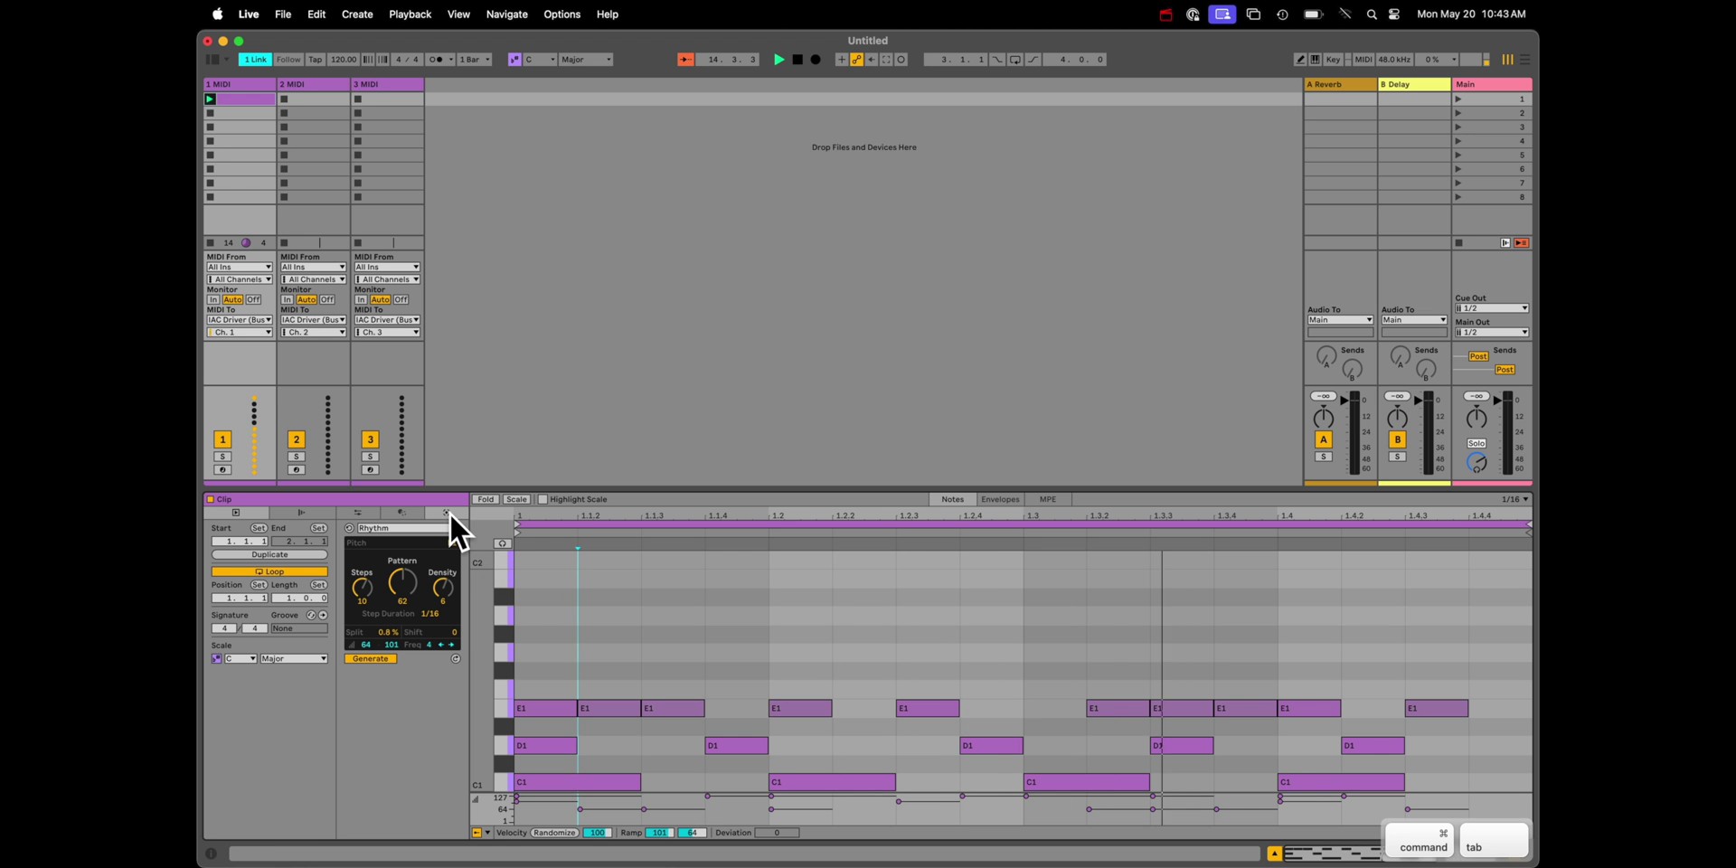
Step: Set the Rhythm generator pitch to F1, vary the pattern, and drop starting velocity to 9
{"action": "left_click", "coordinate": [586, 651]}
{"action": "left_click", "coordinate": [459, 543]}
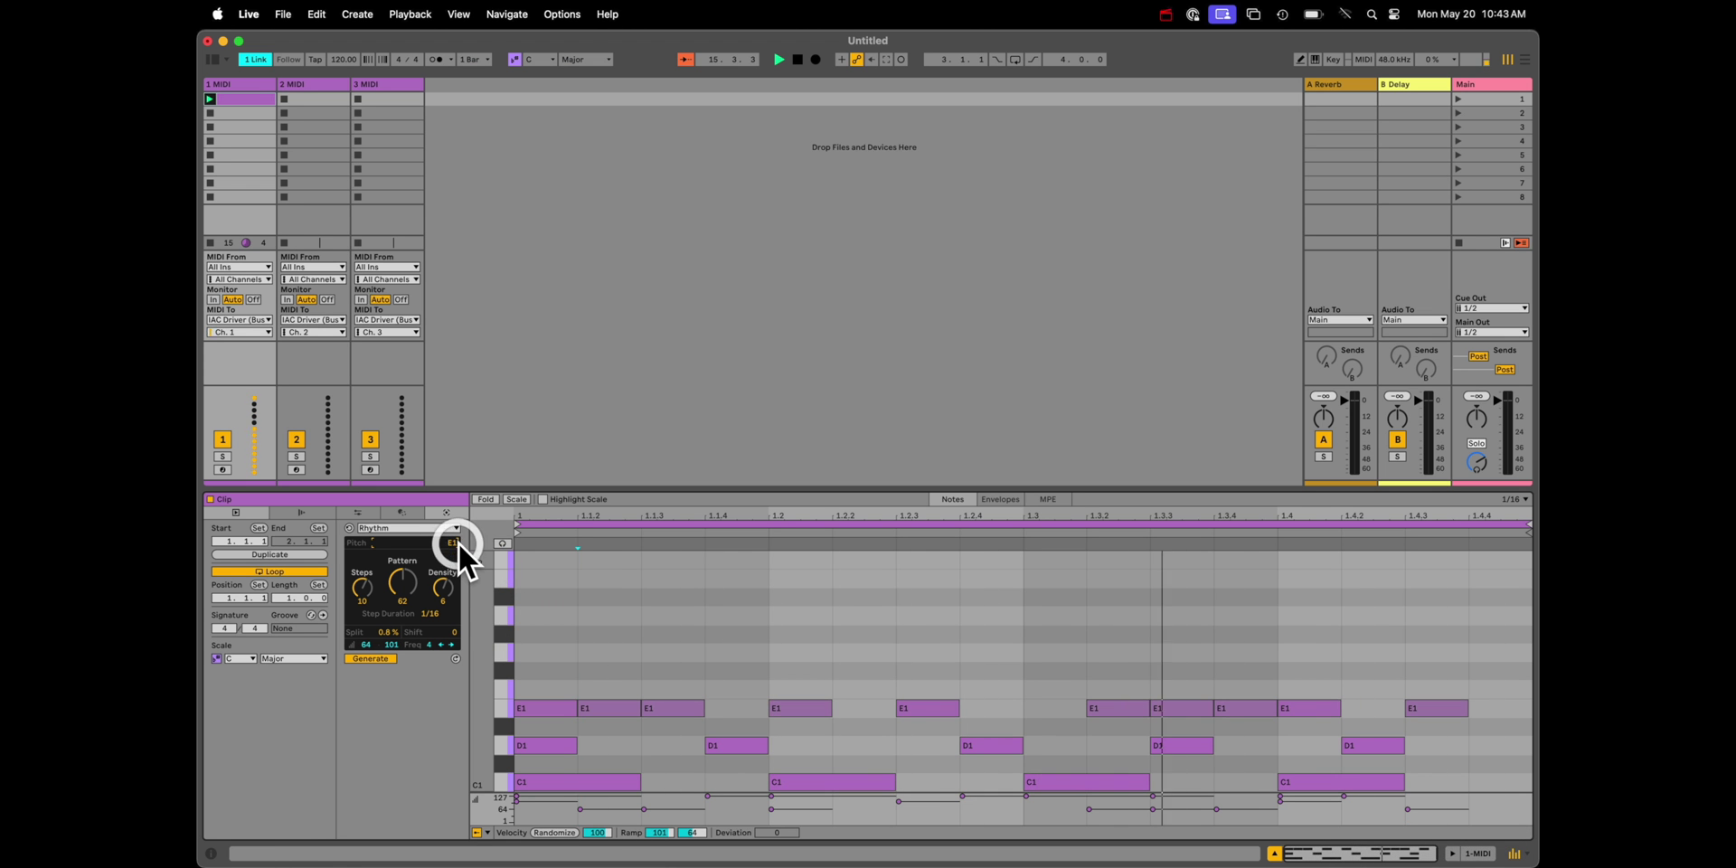
{"action": "left_click_drag", "start_coordinate": [458, 544], "coordinate": [398, 665]}
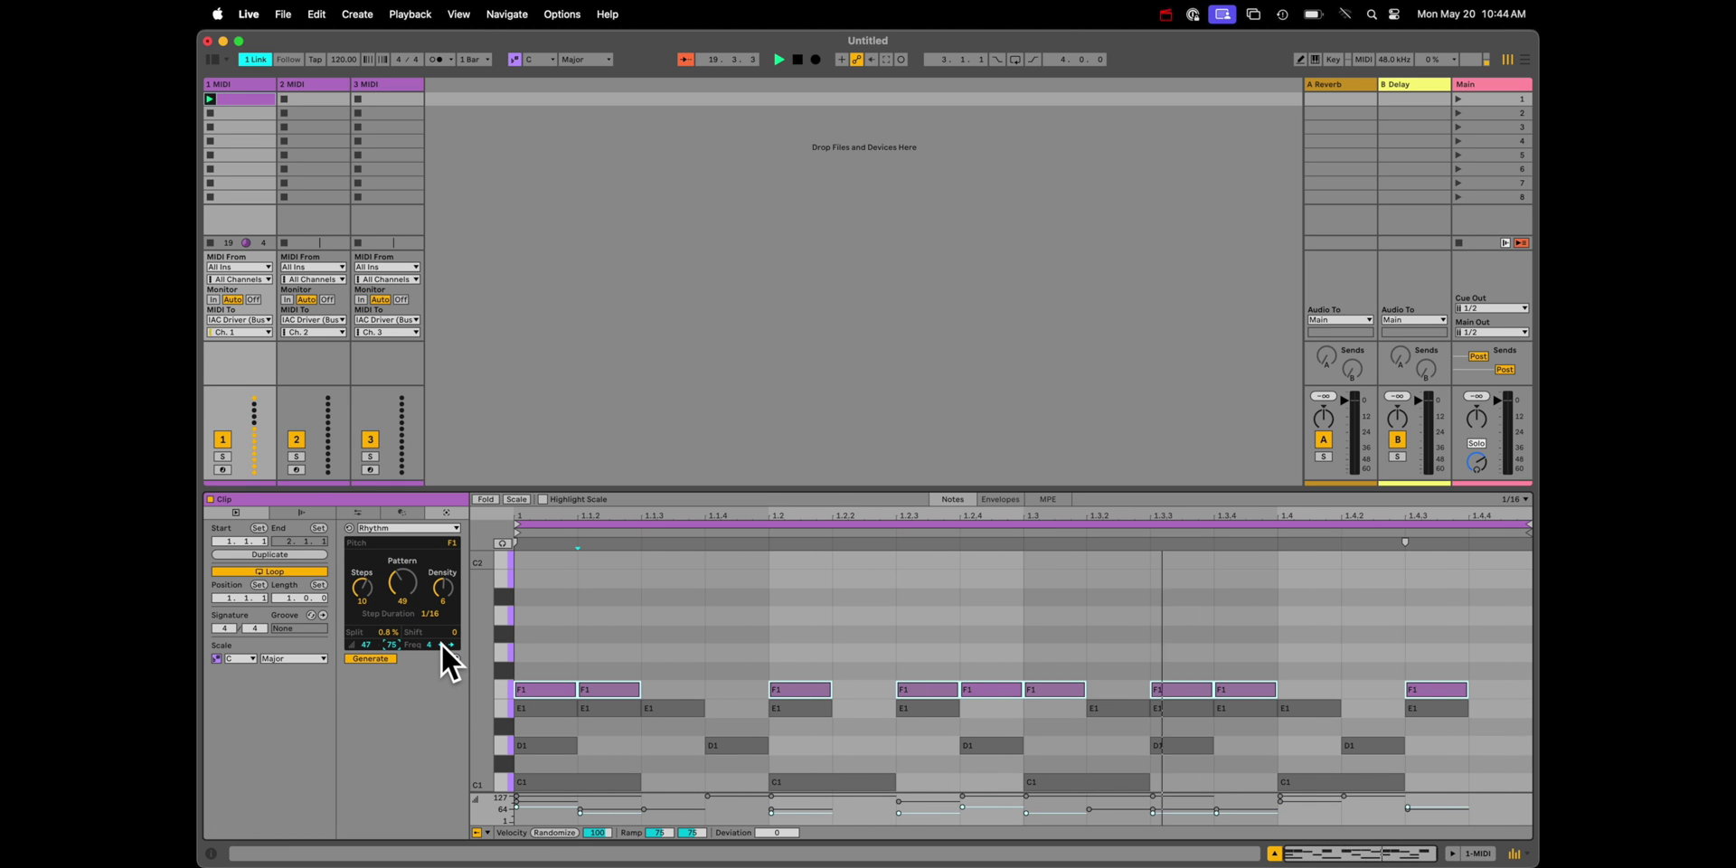
{"action": "left_click_drag", "start_coordinate": [366, 644], "coordinate": [368, 669]}
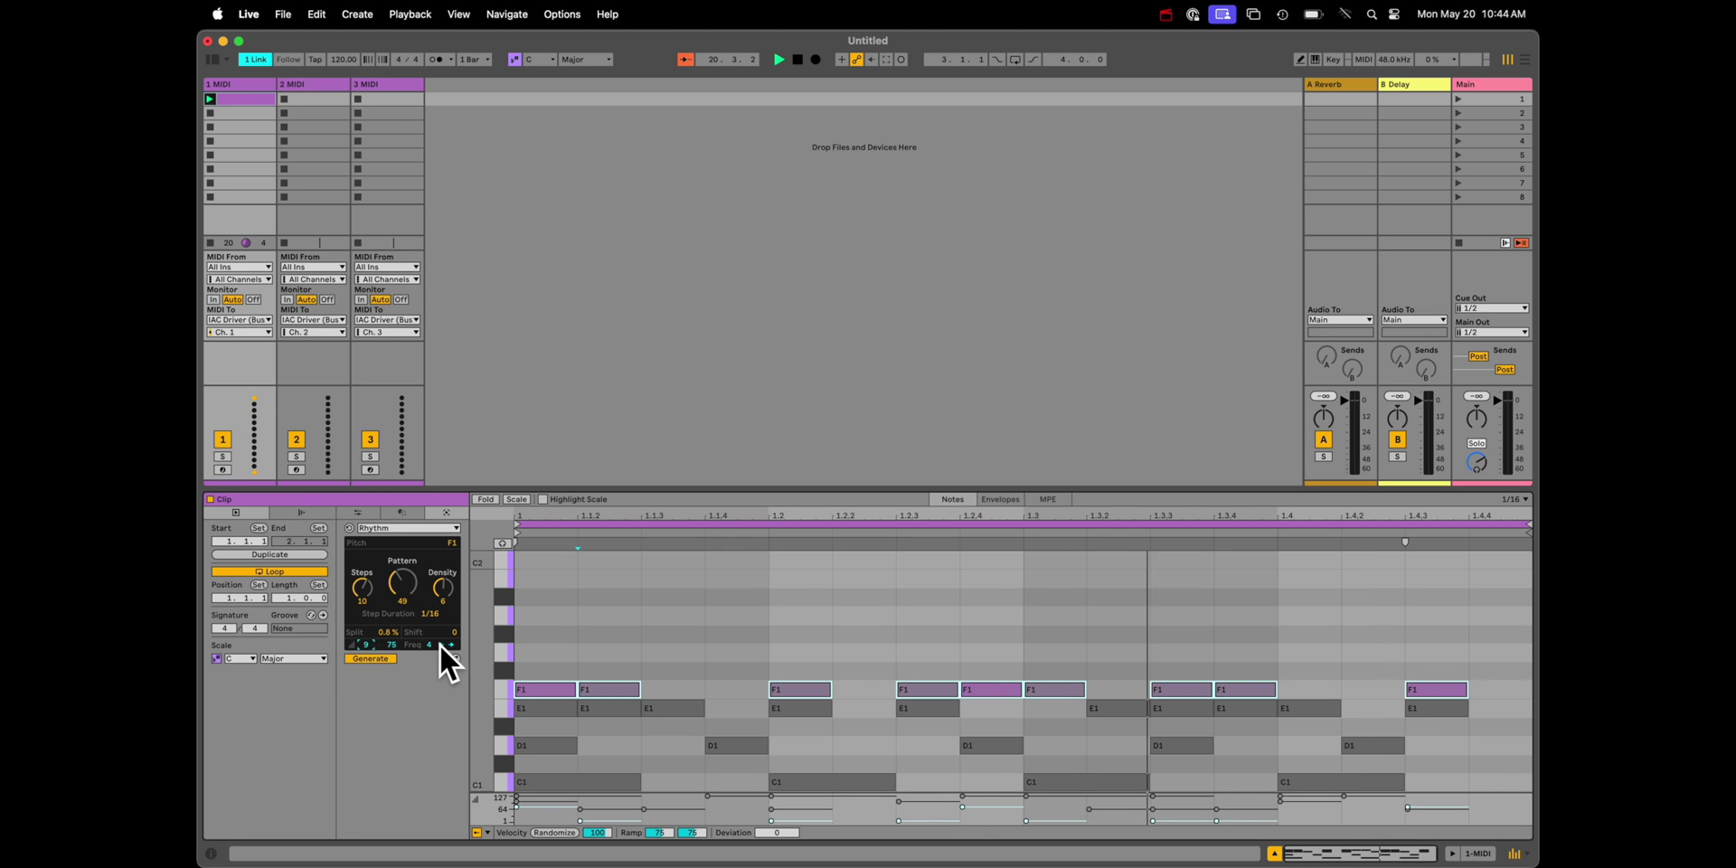
Step: Change the velocity ramp and lower frequency from 4 to 3, undoing and redoing to keep the F1 notes
{"action": "left_click", "coordinate": [441, 645]}
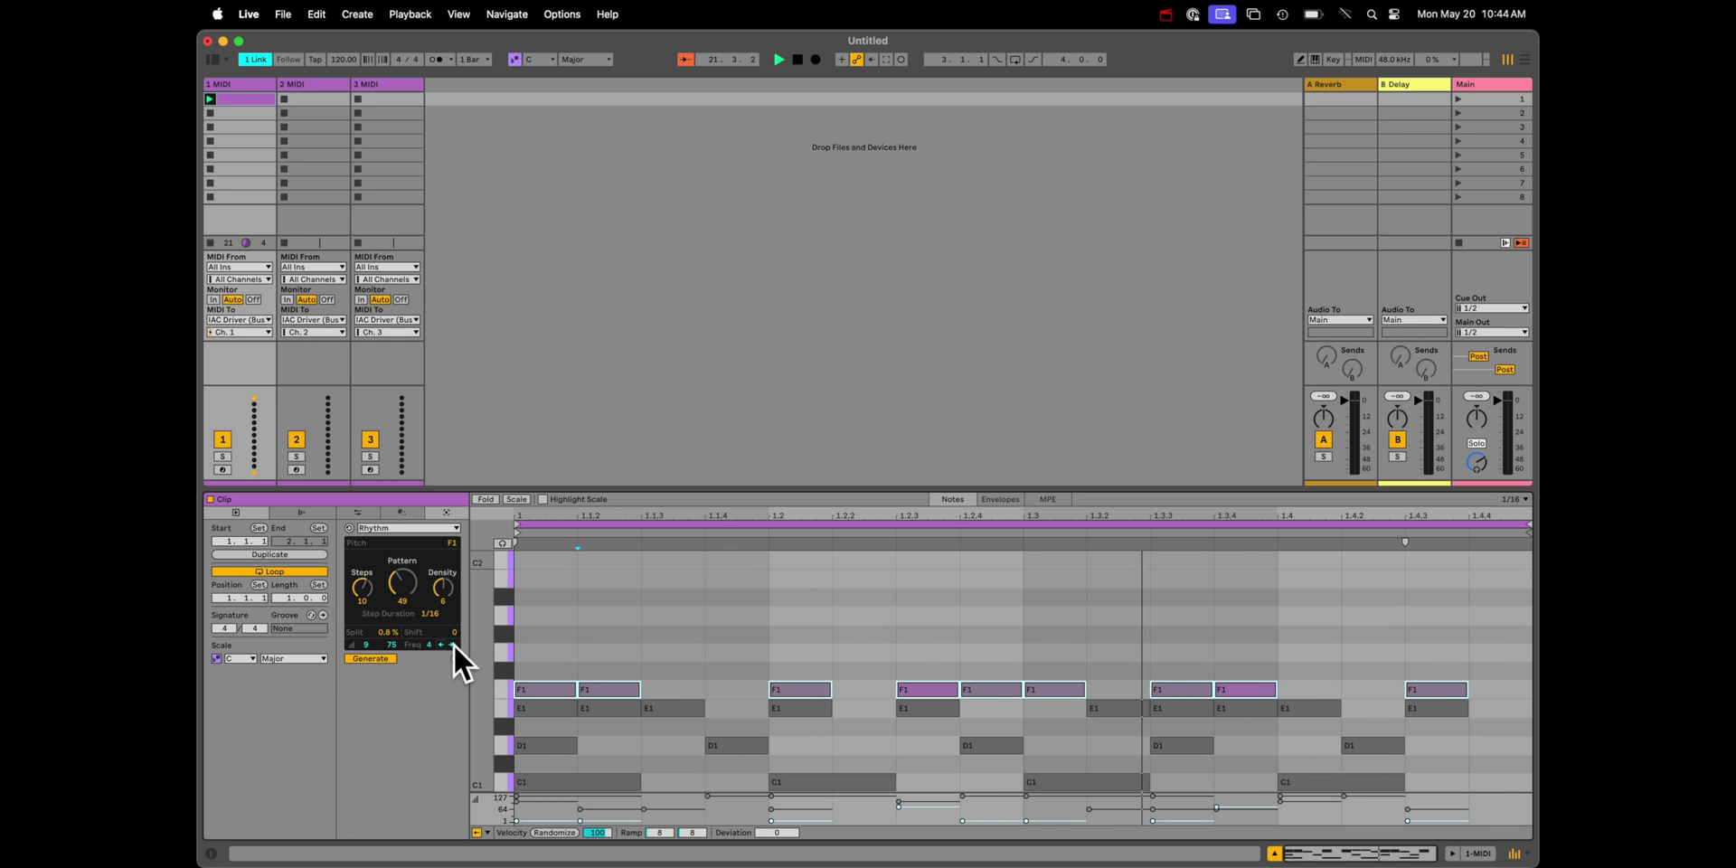
{"action": "left_click", "coordinate": [429, 643]}
{"action": "left_click", "coordinate": [430, 644]}
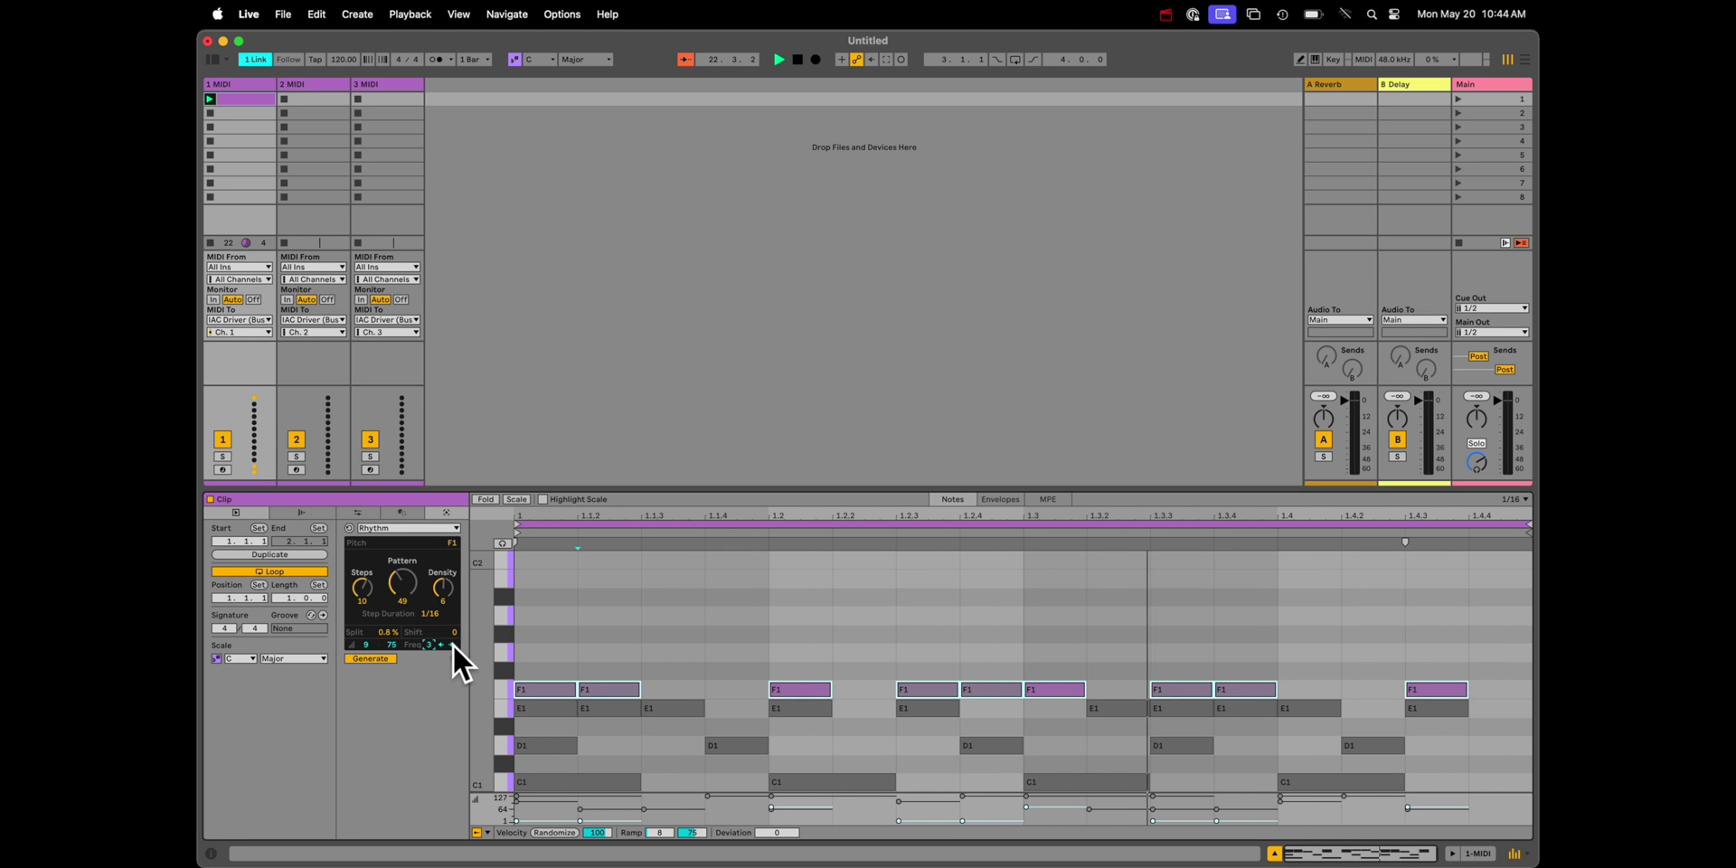
{"action": "left_click", "coordinate": [452, 643]}
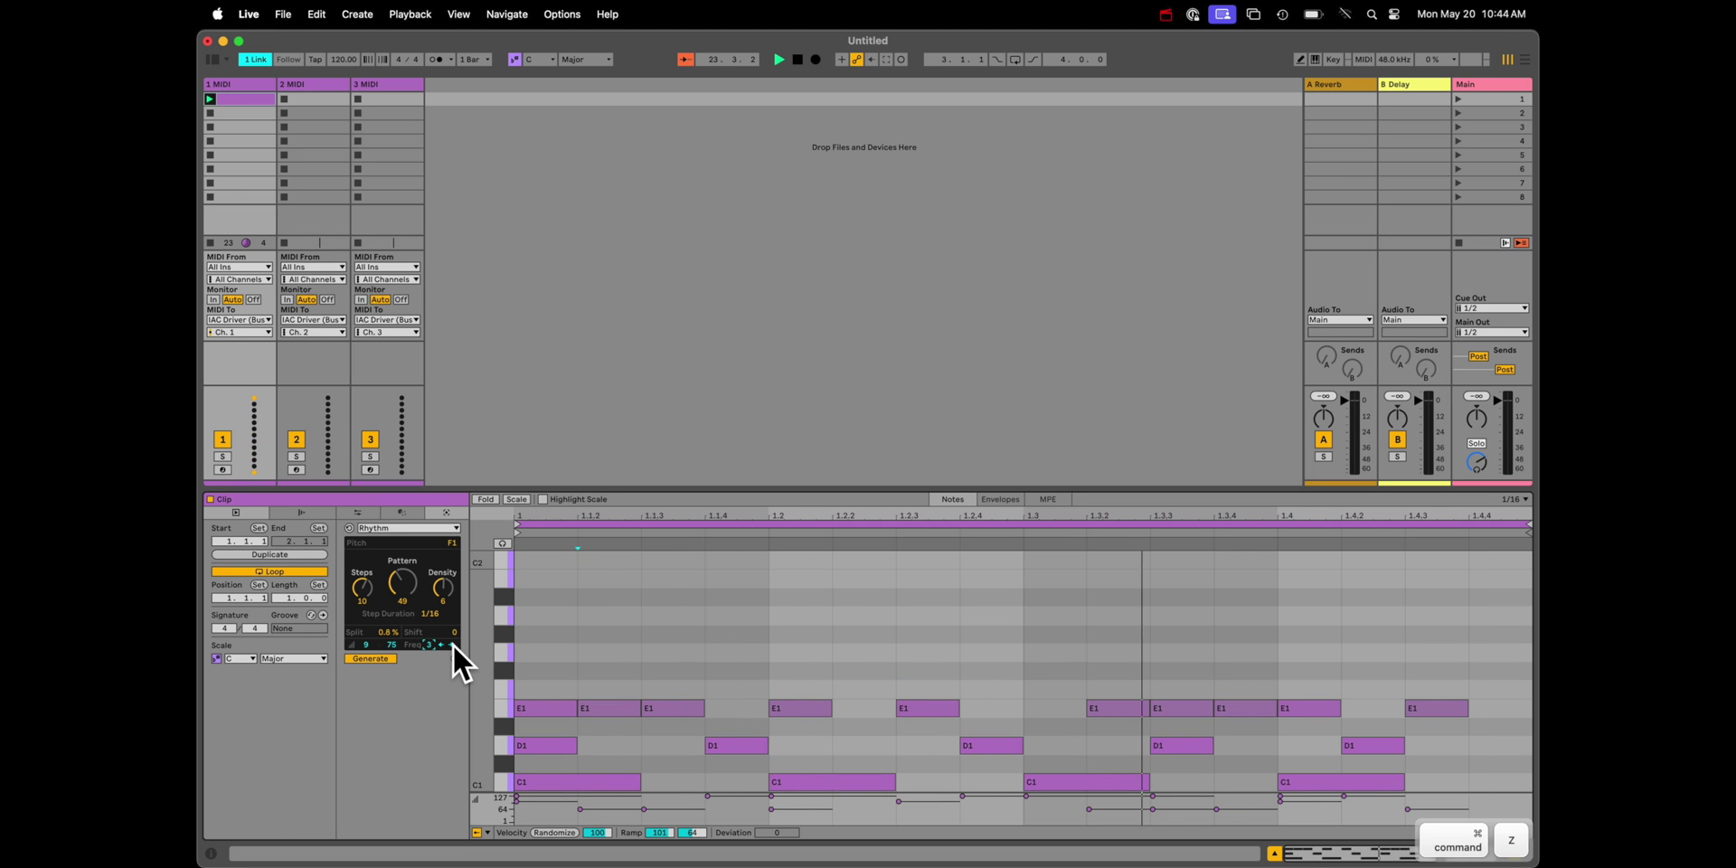
{"action": "left_click", "coordinate": [453, 643]}
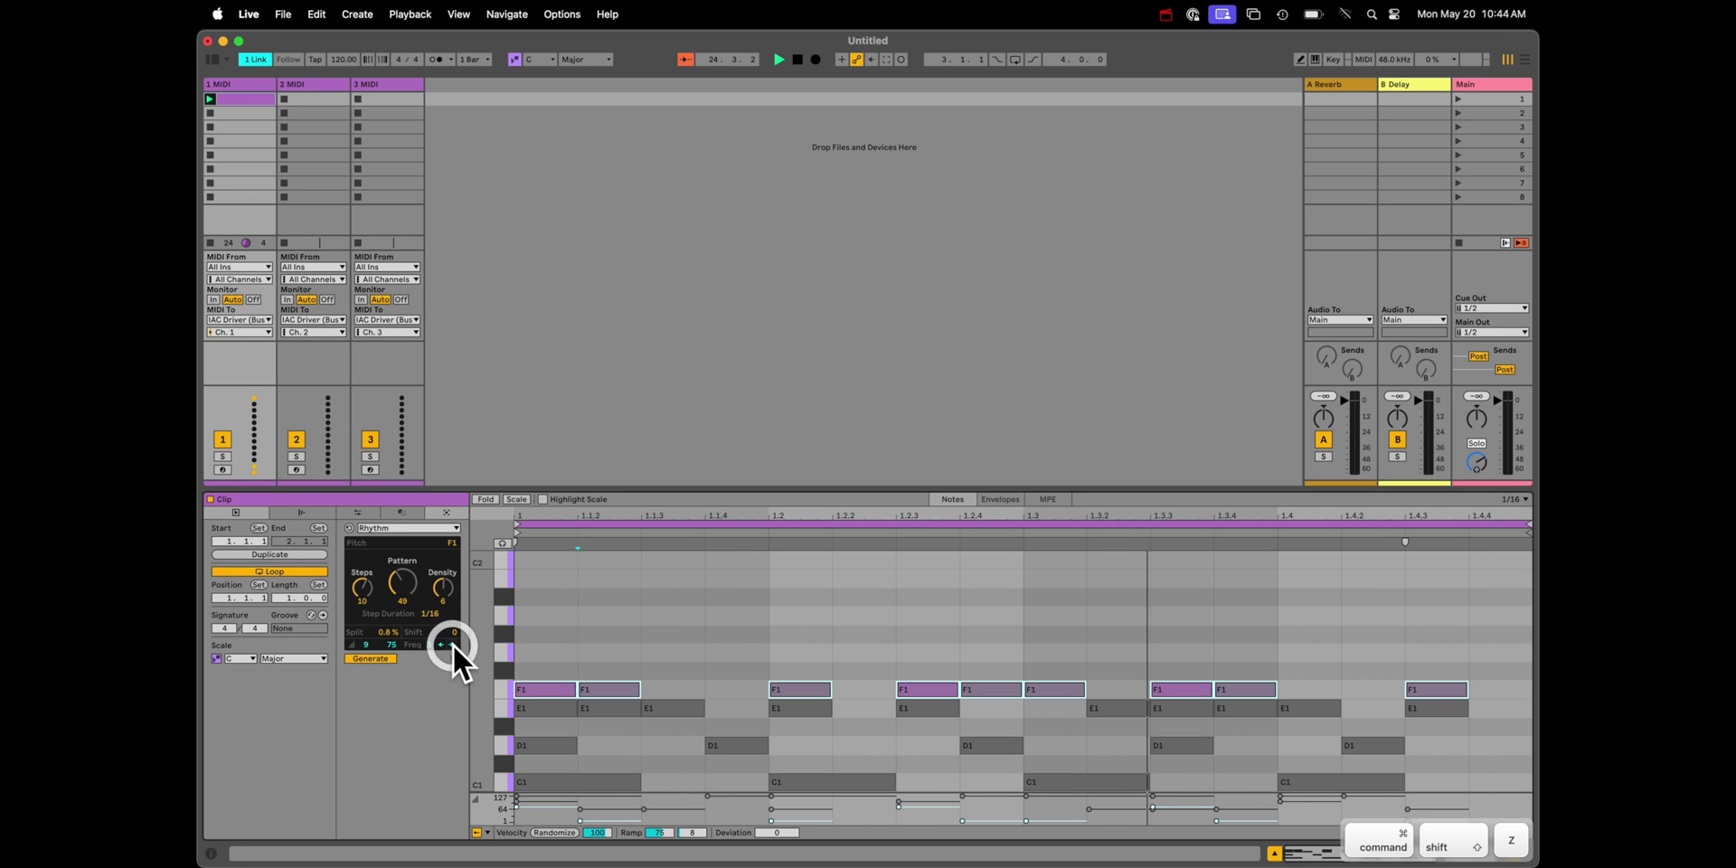
{"action": "left_click", "coordinate": [428, 644]}
{"action": "left_click", "coordinate": [431, 644]}
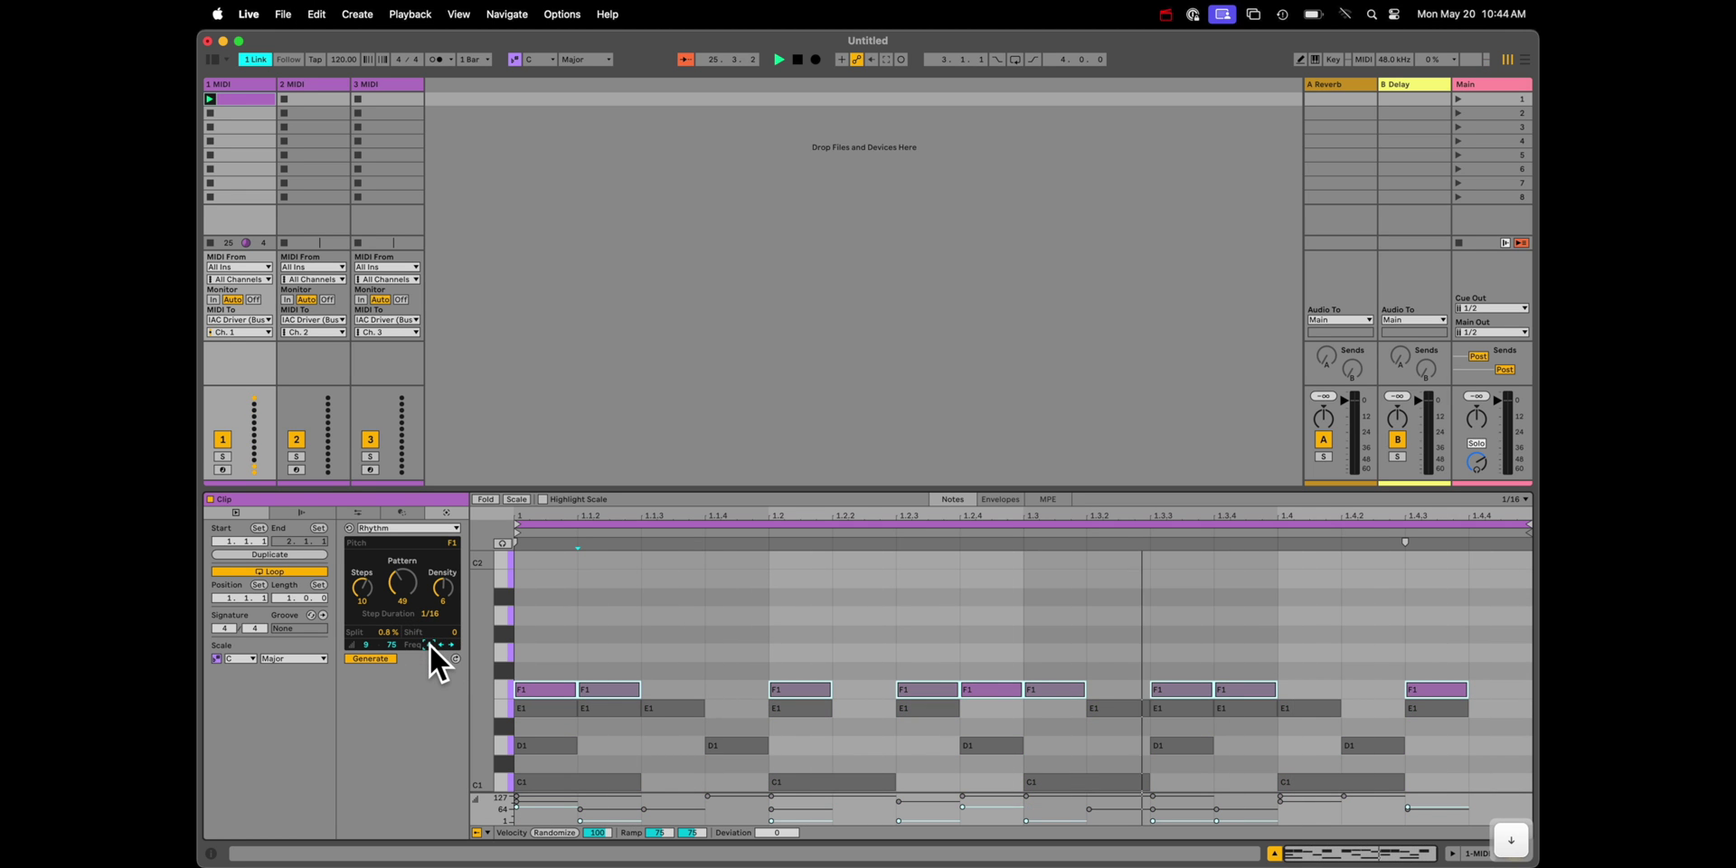
{"action": "key", "text": "super+Tab"}
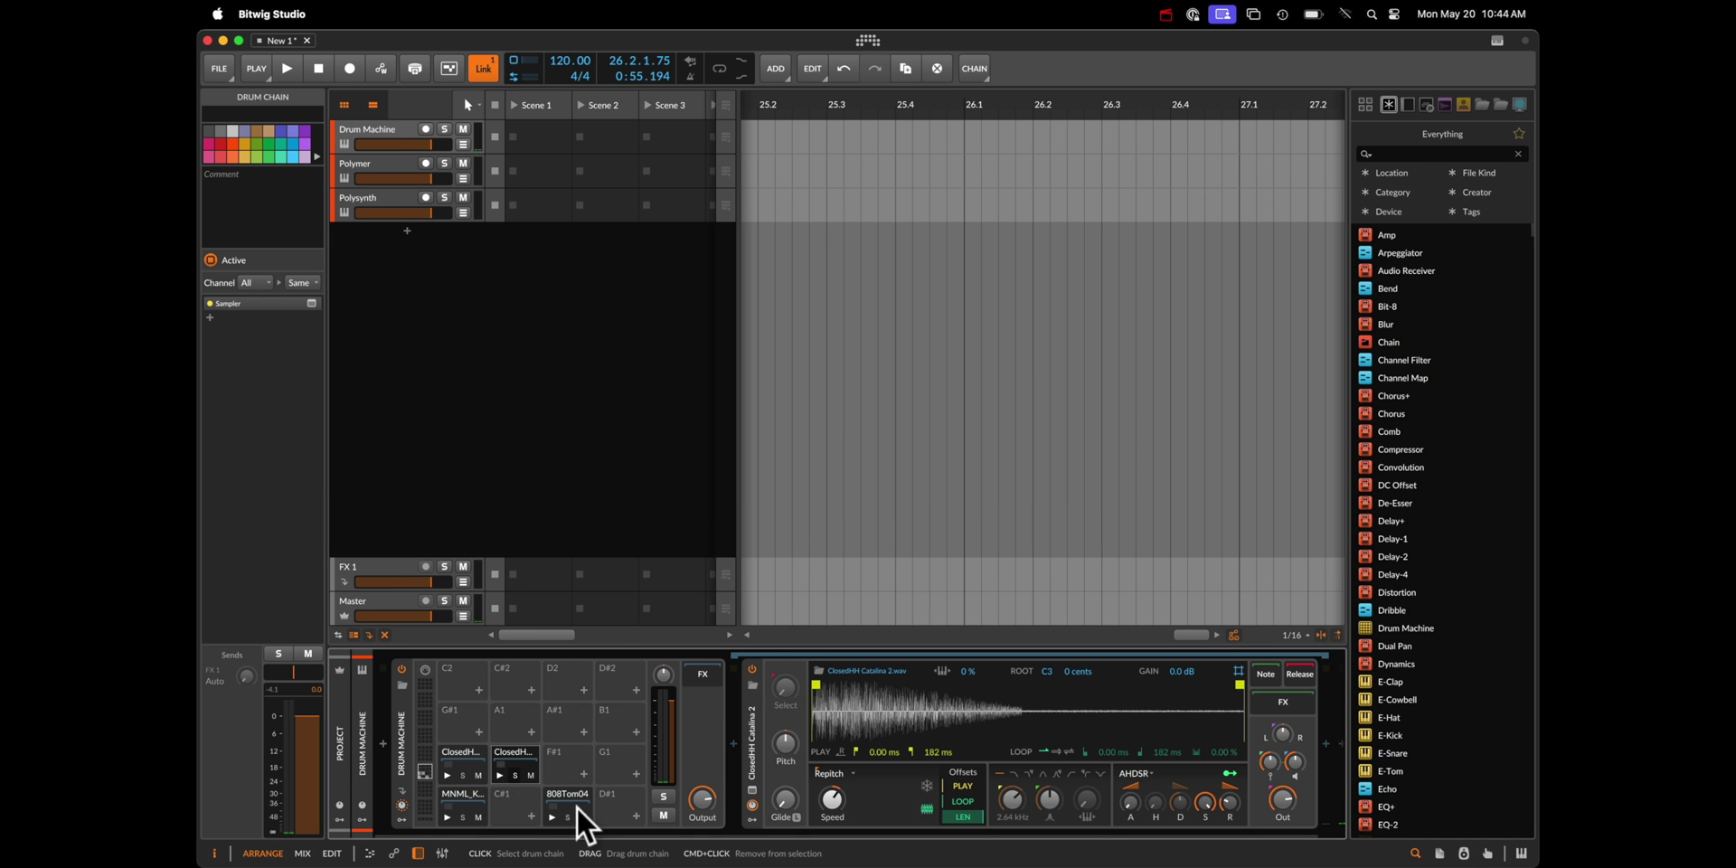
Step: Tweak the 808Tom04 pad's envelope release and the MNML kick pad's sustain, with playback running
{"action": "left_click", "coordinate": [576, 804]}
{"action": "left_click", "coordinate": [1228, 802]}
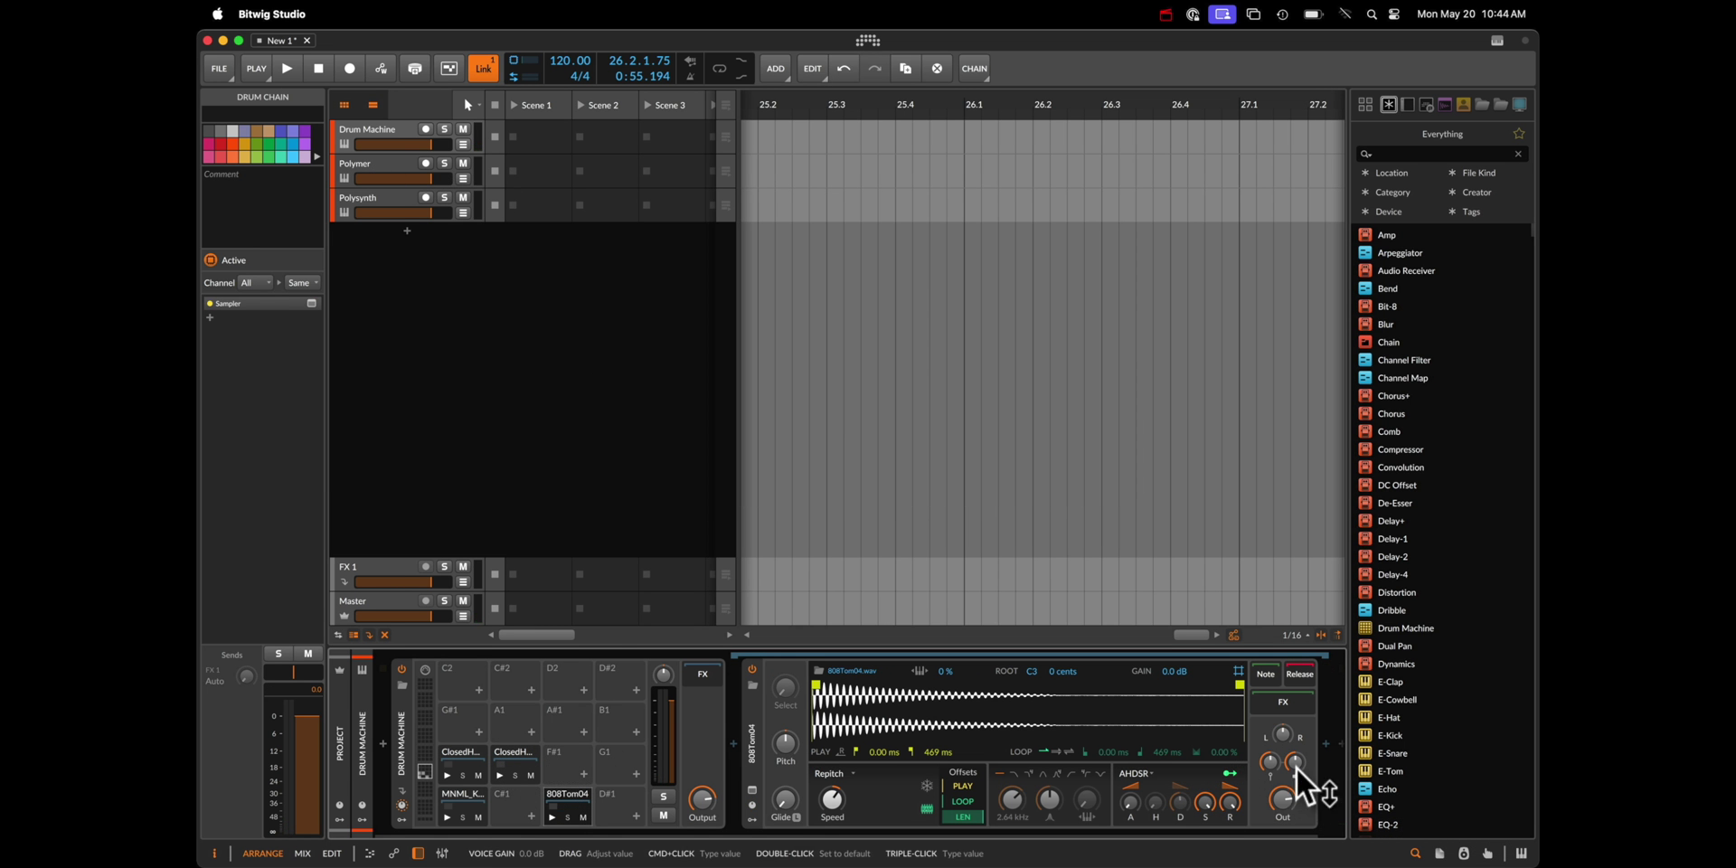
{"action": "key", "text": "space"}
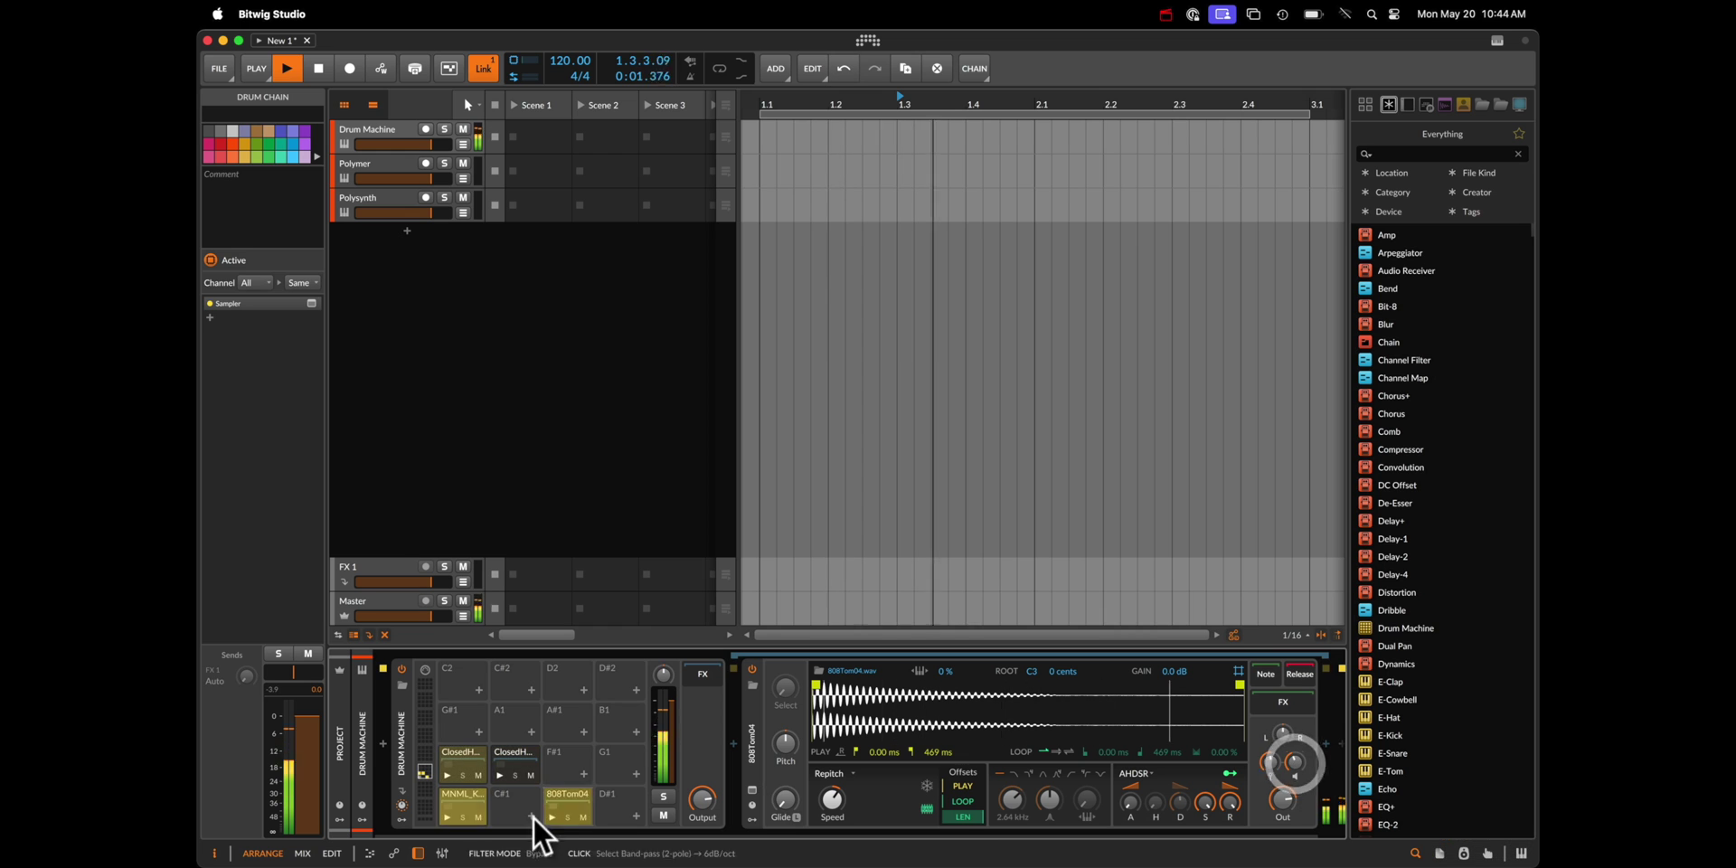
{"action": "left_click", "coordinate": [459, 794]}
{"action": "left_click", "coordinate": [1206, 797]}
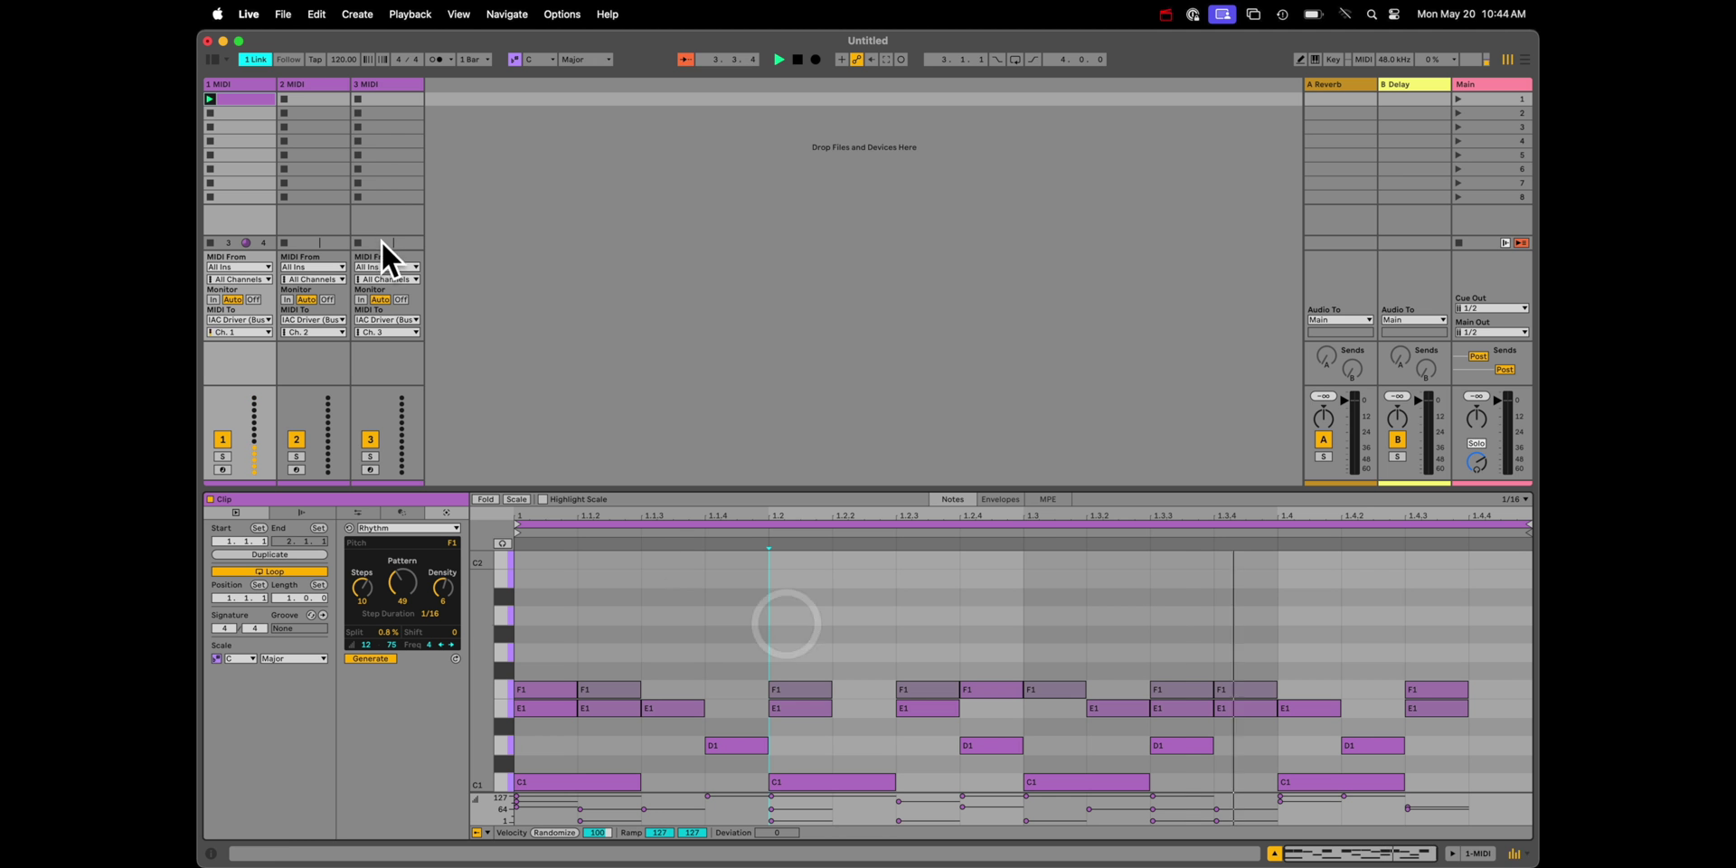
{"action": "key", "text": "space"}
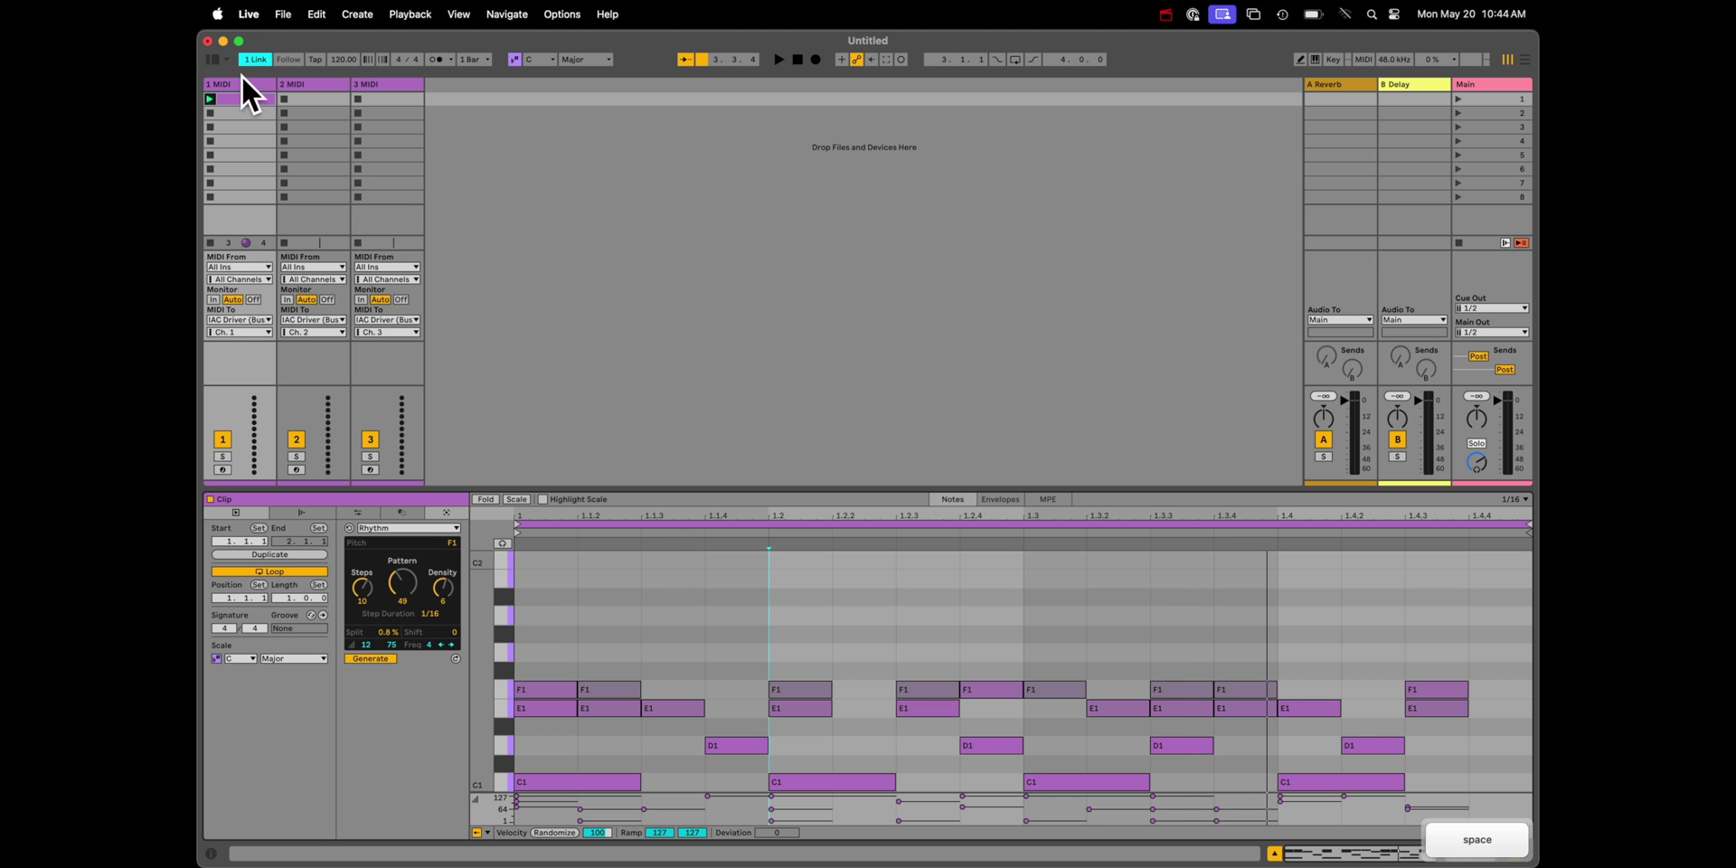
Step: Show the Polymer track's synth settings and lower its amp envelope sustain, then return to Ableton Live
{"action": "left_click", "coordinate": [244, 82]}
{"action": "left_click", "coordinate": [299, 83]}
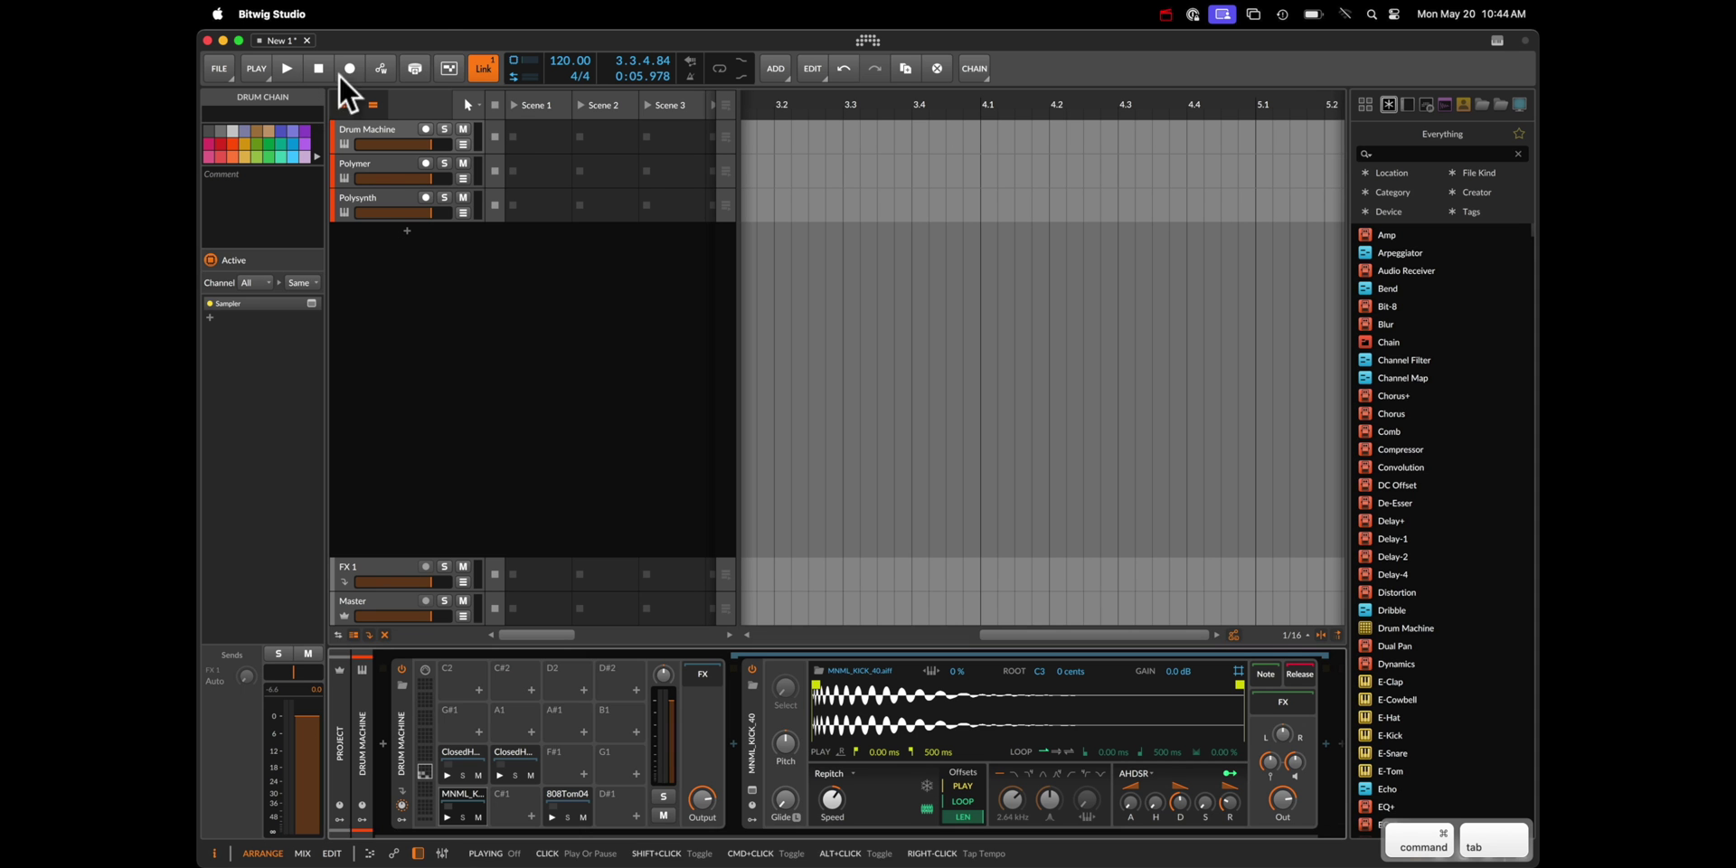
{"action": "left_click", "coordinate": [367, 163]}
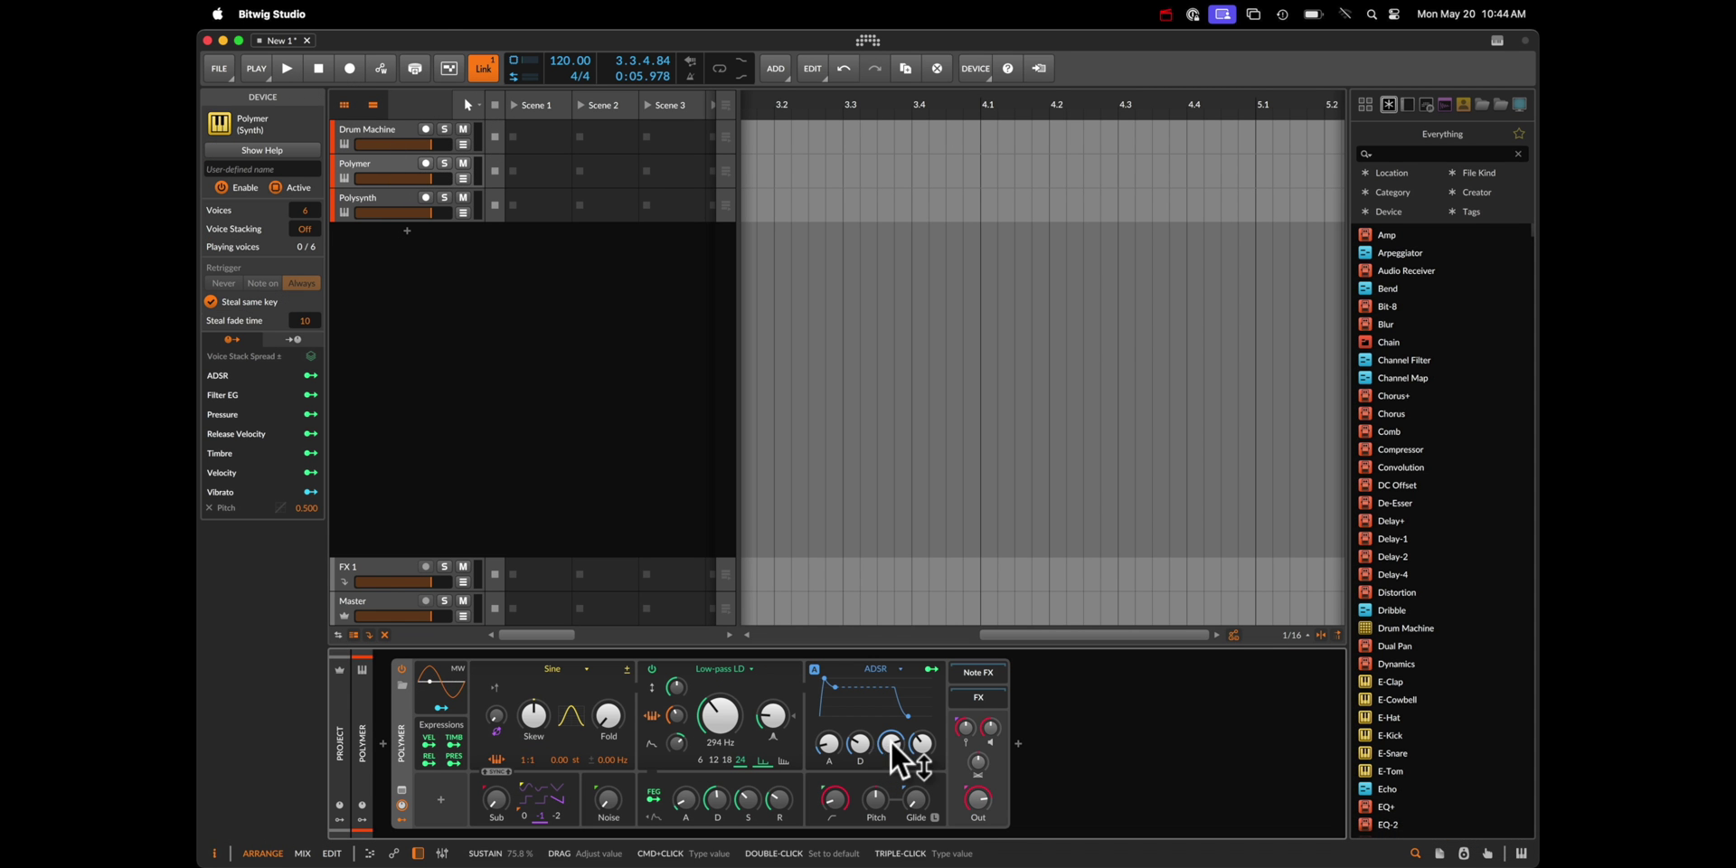
{"action": "scroll", "coordinate": [895, 751], "scroll_direction": "down", "scroll_amount": 5}
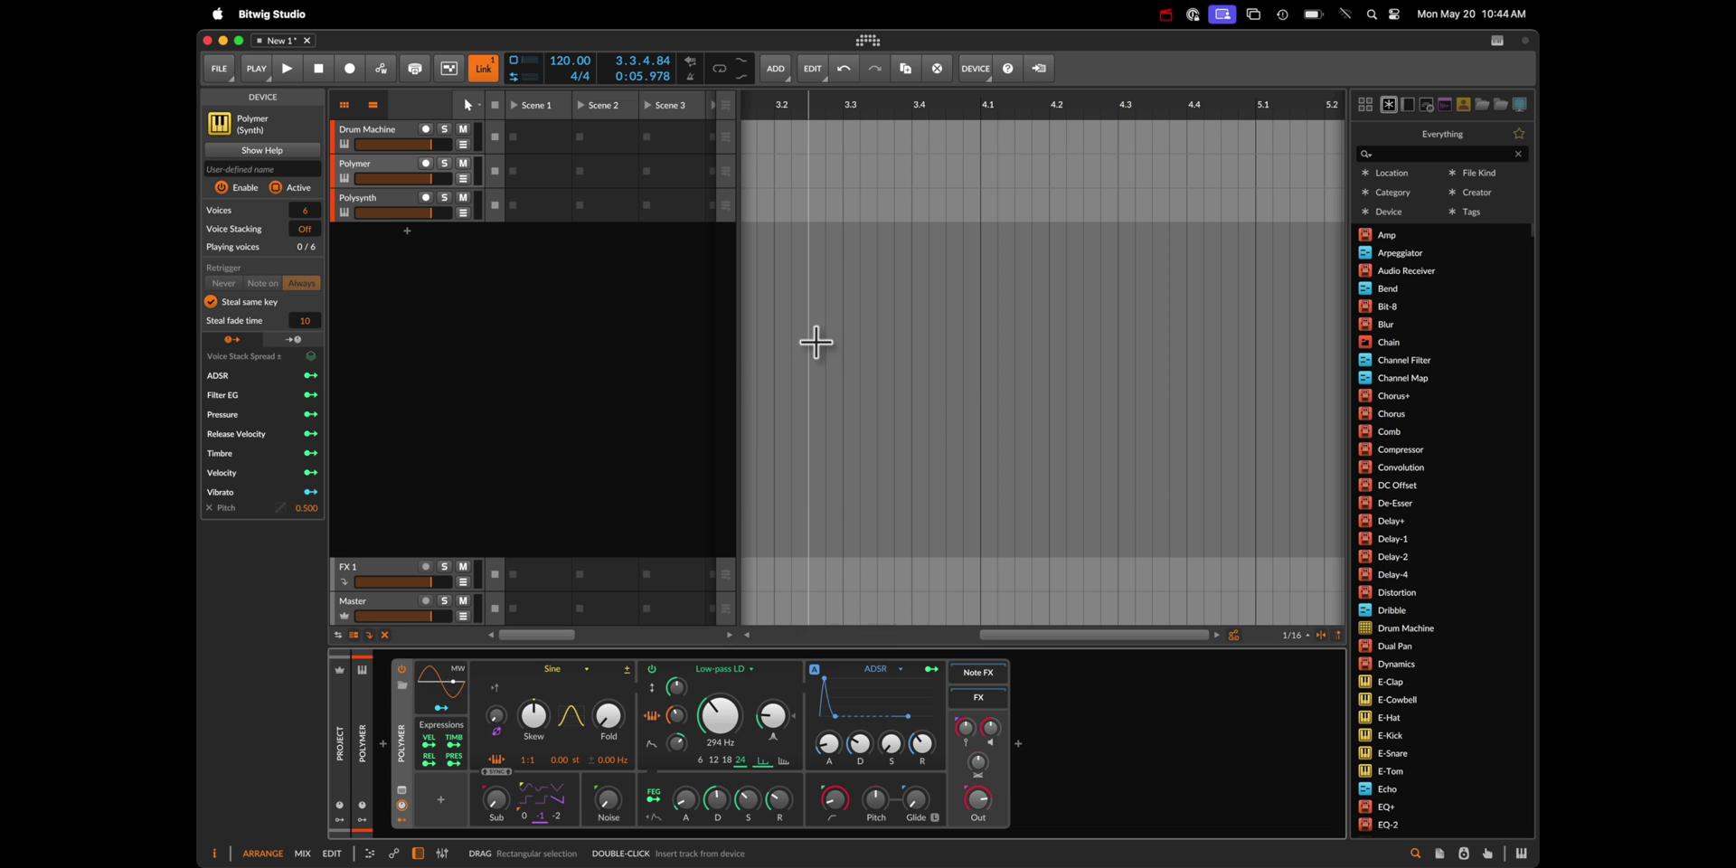
{"action": "key", "text": "super+Tab"}
{"action": "key", "text": "super+Tab"}
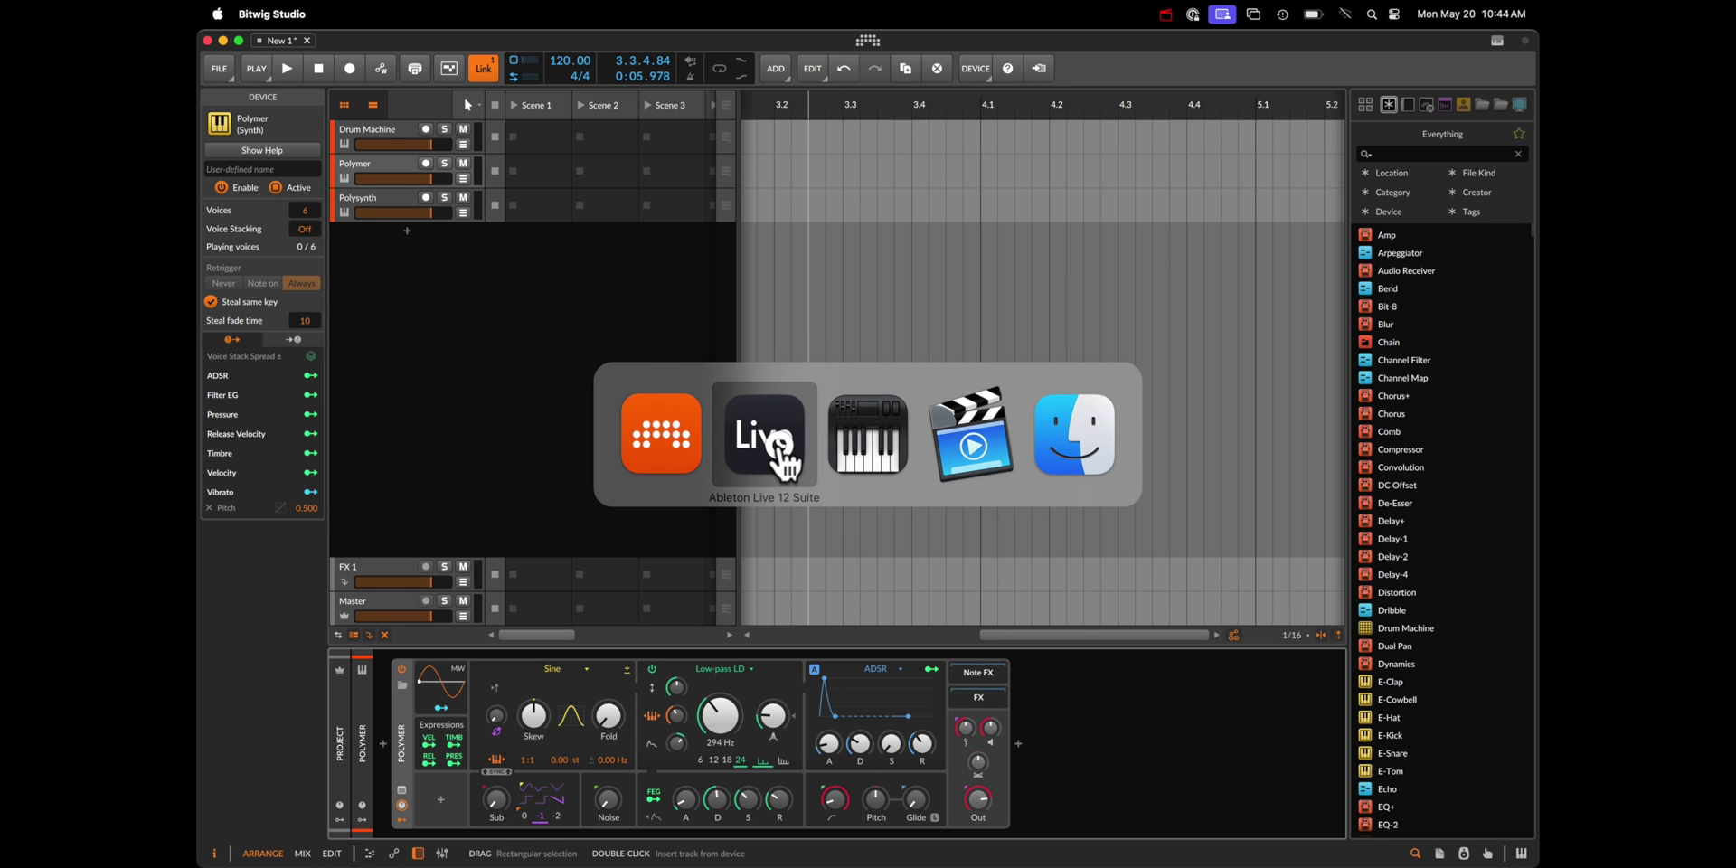
{"action": "left_click", "coordinate": [782, 452]}
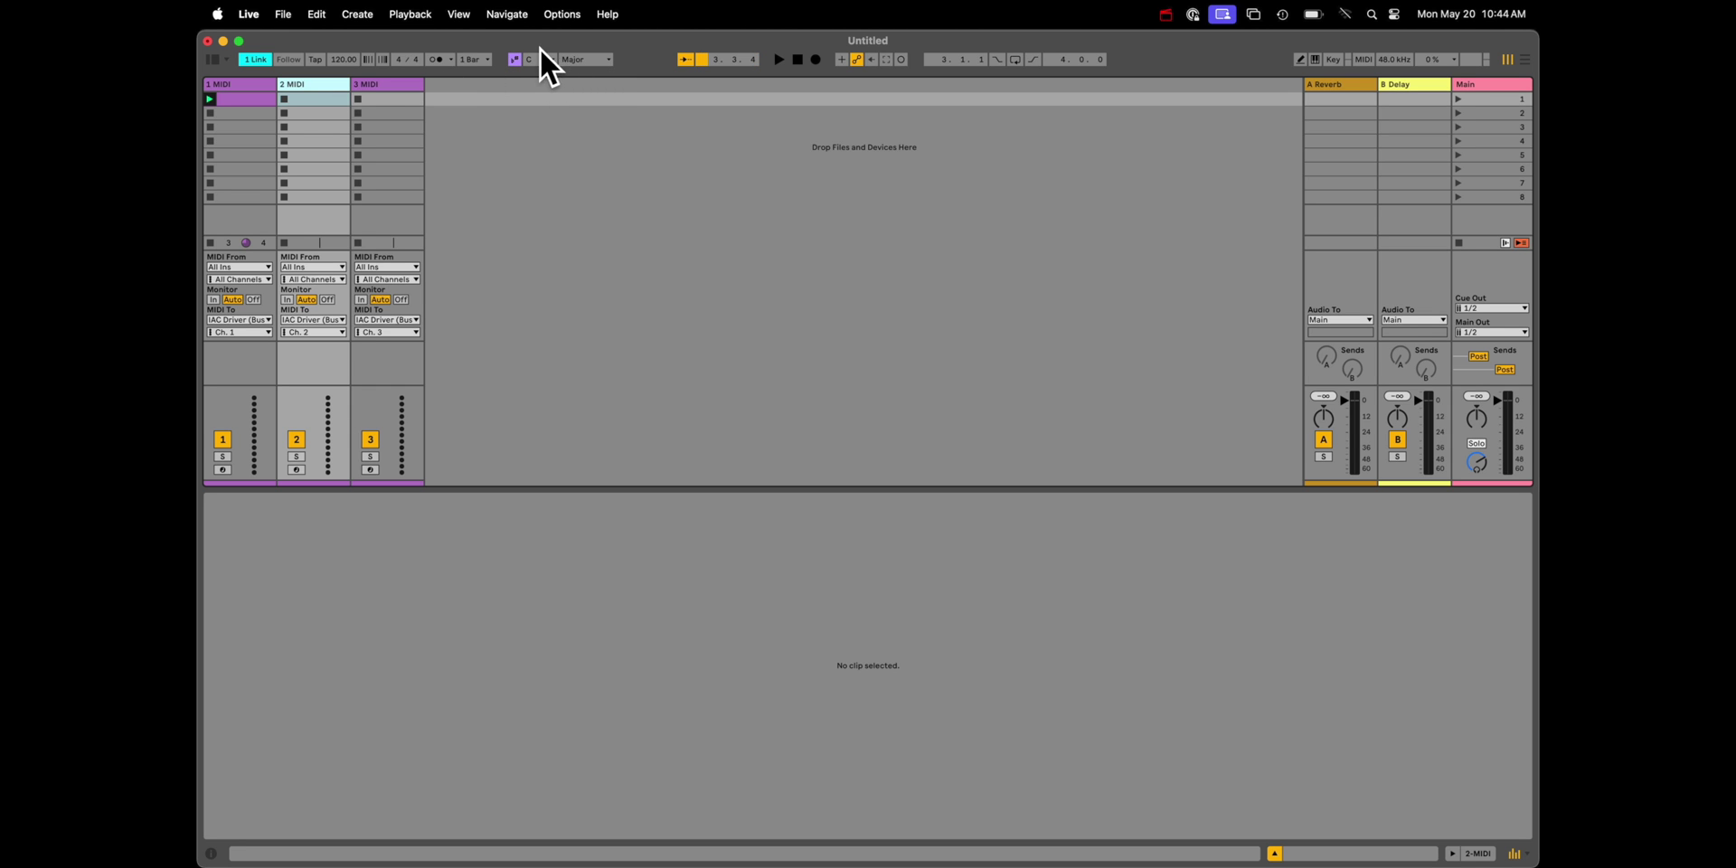
Step: Create an empty clip on track 2, fill it with a Seed melody from C3 to C5, and launch it
{"action": "double_click", "coordinate": [310, 95]}
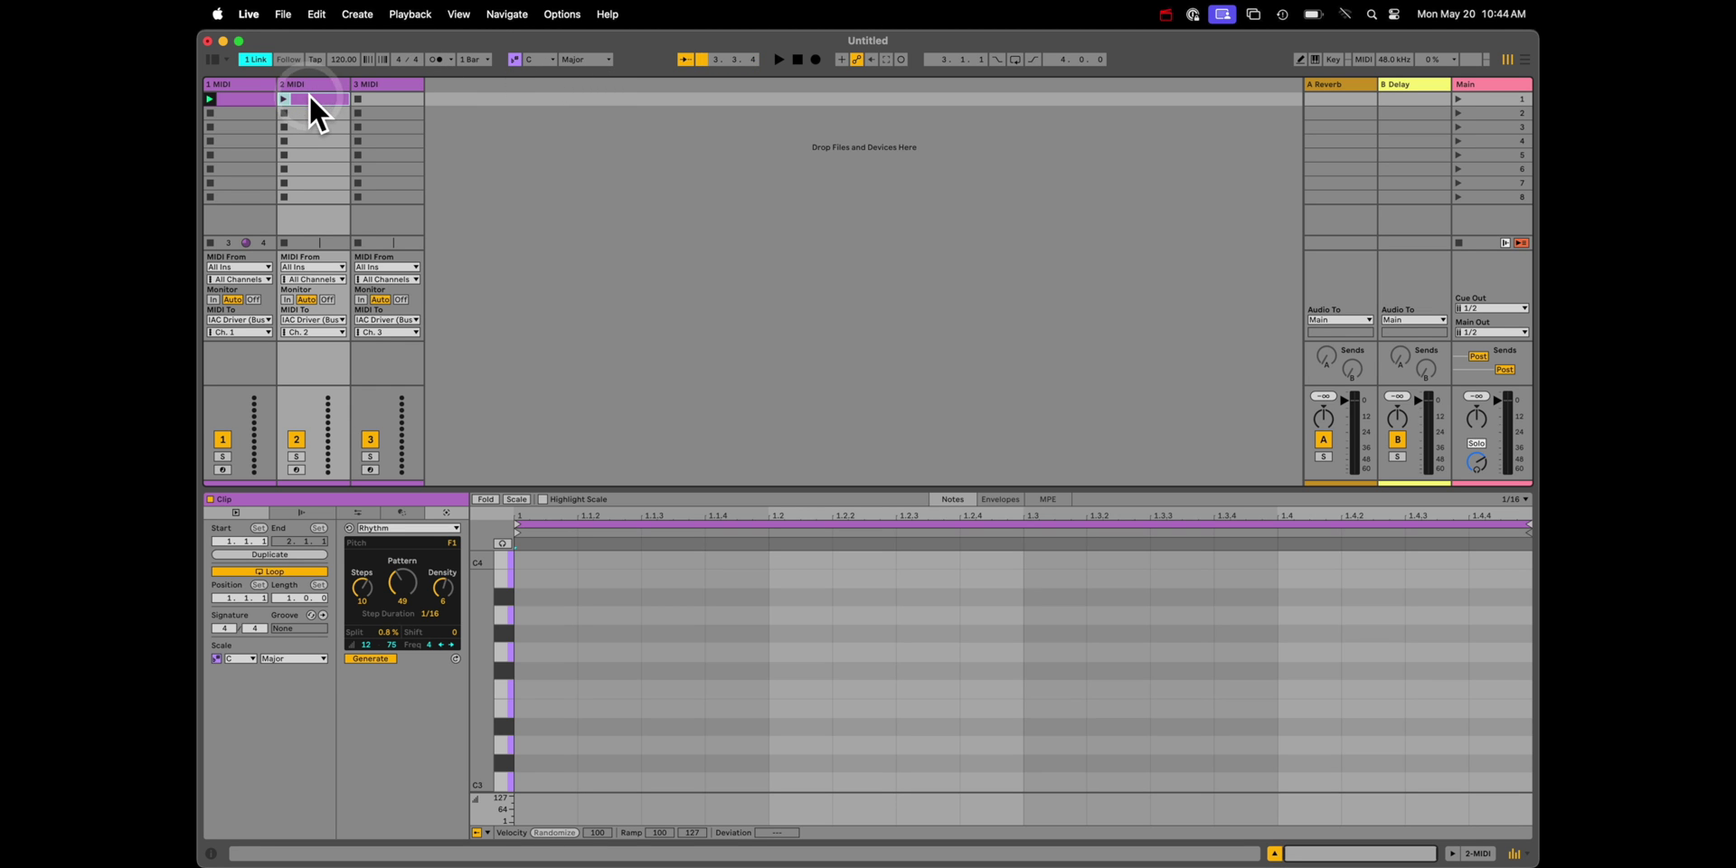
{"action": "left_click", "coordinate": [380, 526]}
{"action": "left_click", "coordinate": [378, 561]}
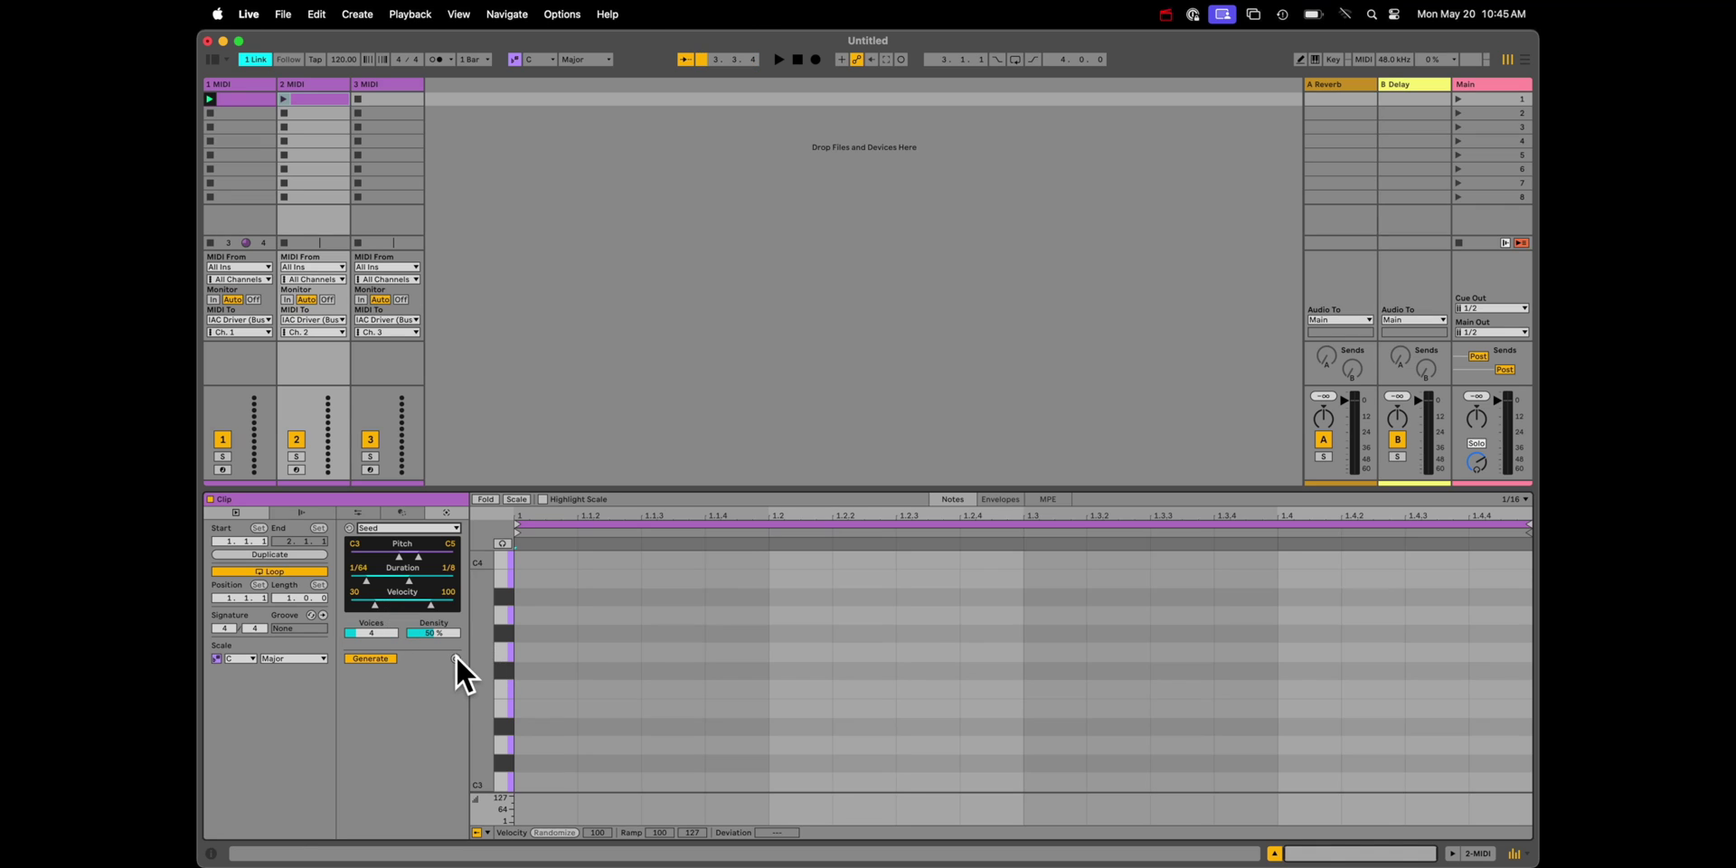
{"action": "left_click", "coordinate": [456, 659]}
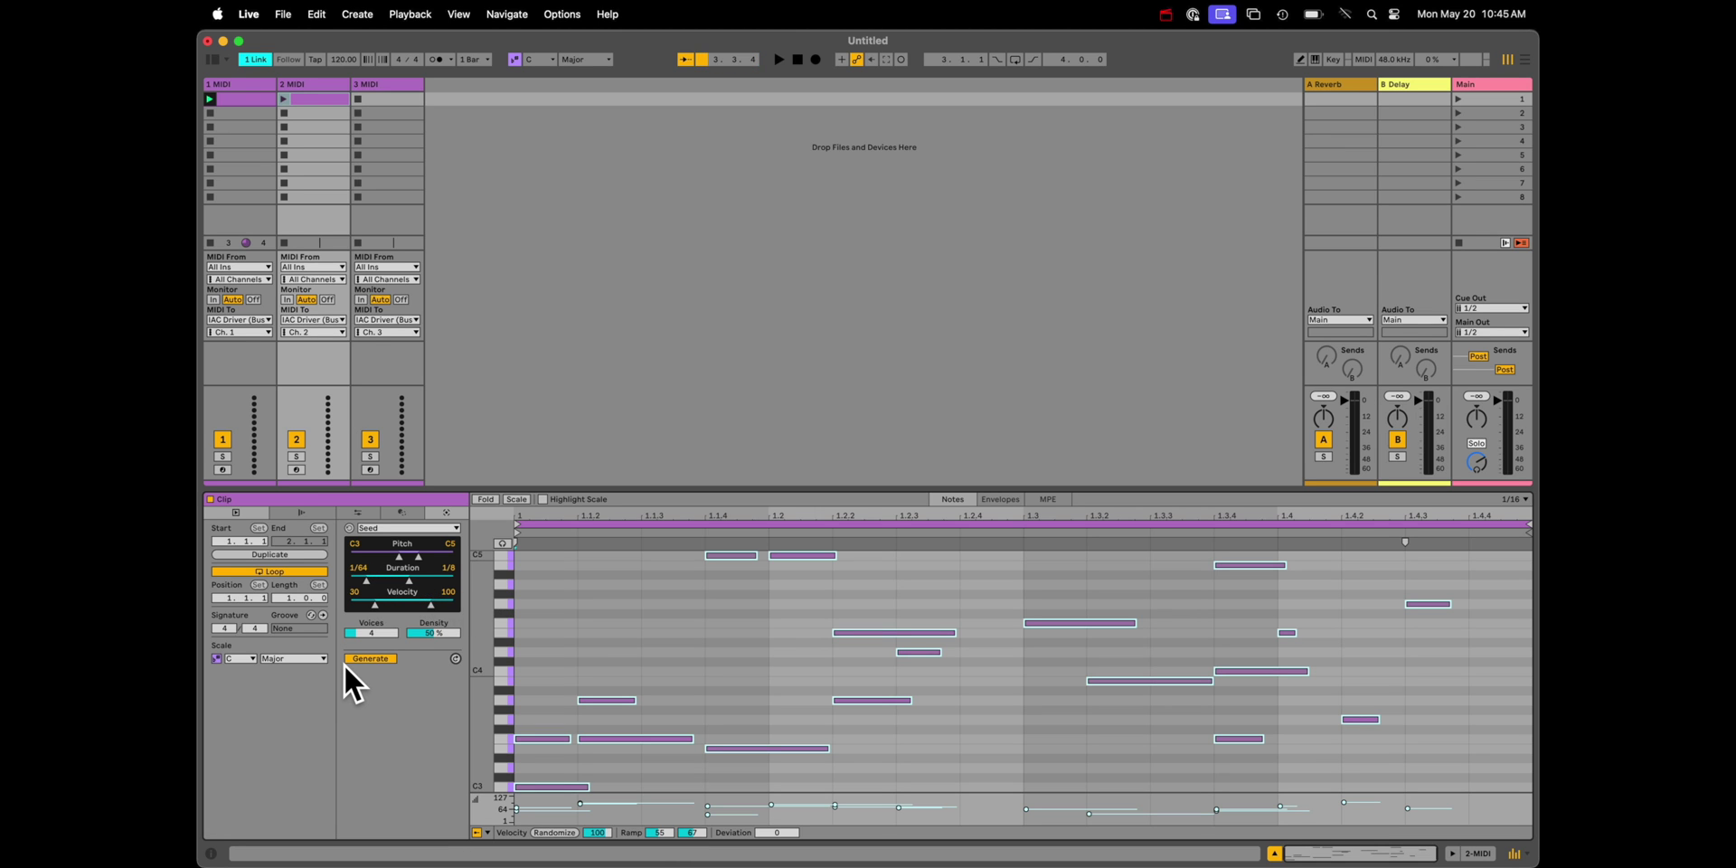
{"action": "left_click", "coordinate": [285, 99]}
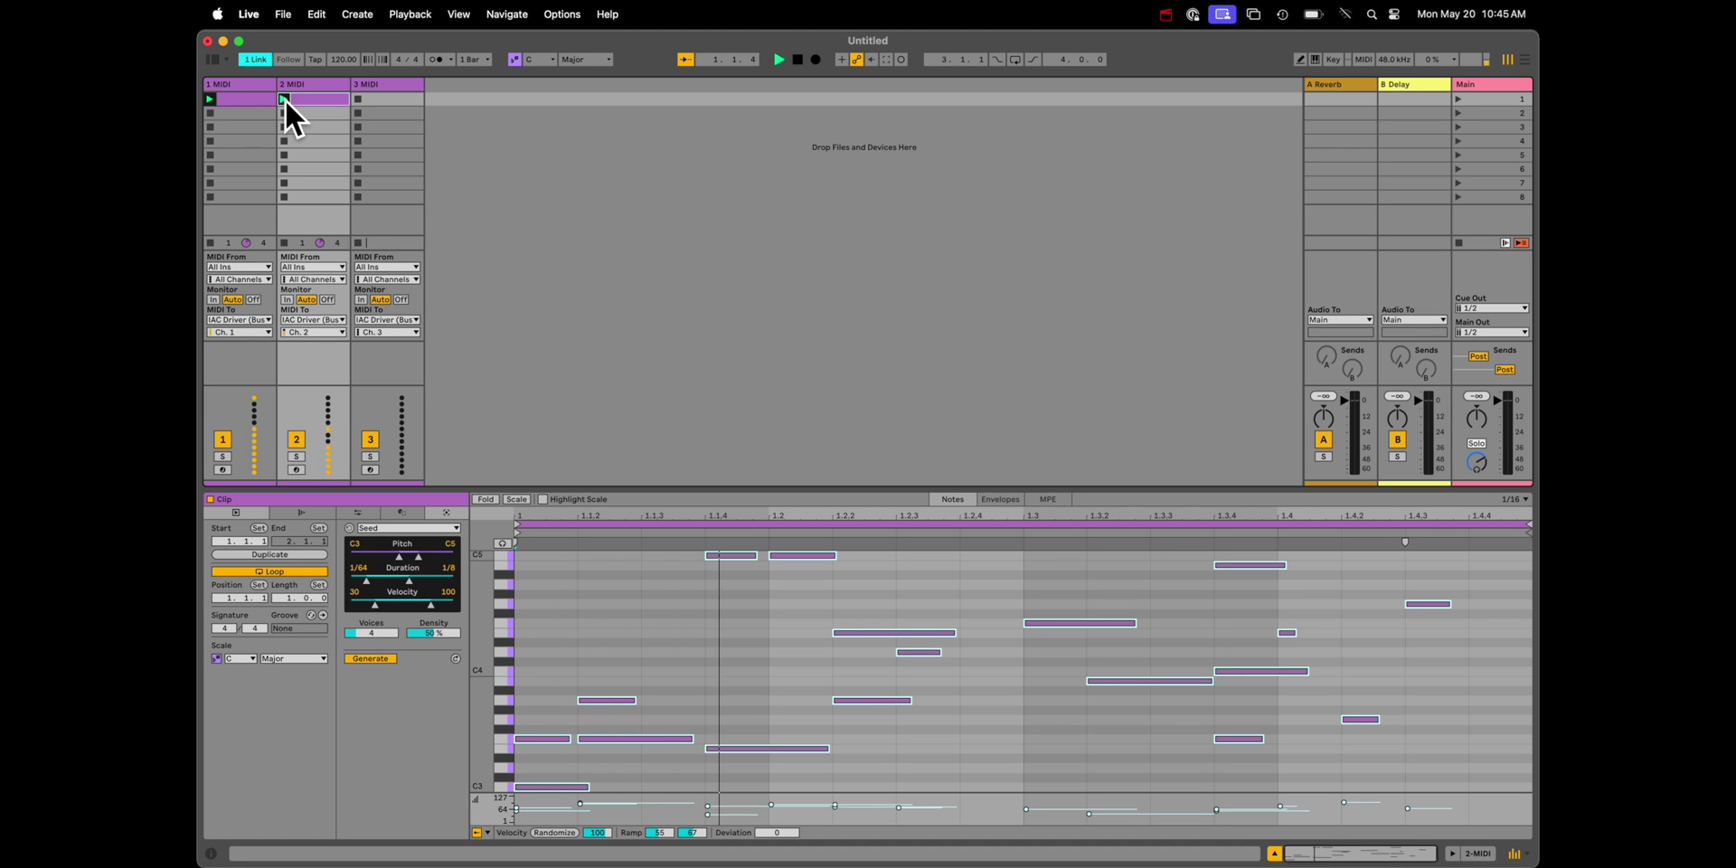
Step: Lower Bitwig's Polymer volume to −2.6 dB, then in Live set insert position 1.1.4 and Seed top pitch to F4
{"action": "key", "text": "Tab"}
{"action": "key", "text": "Tab"}
{"action": "key", "text": "super+Tab"}
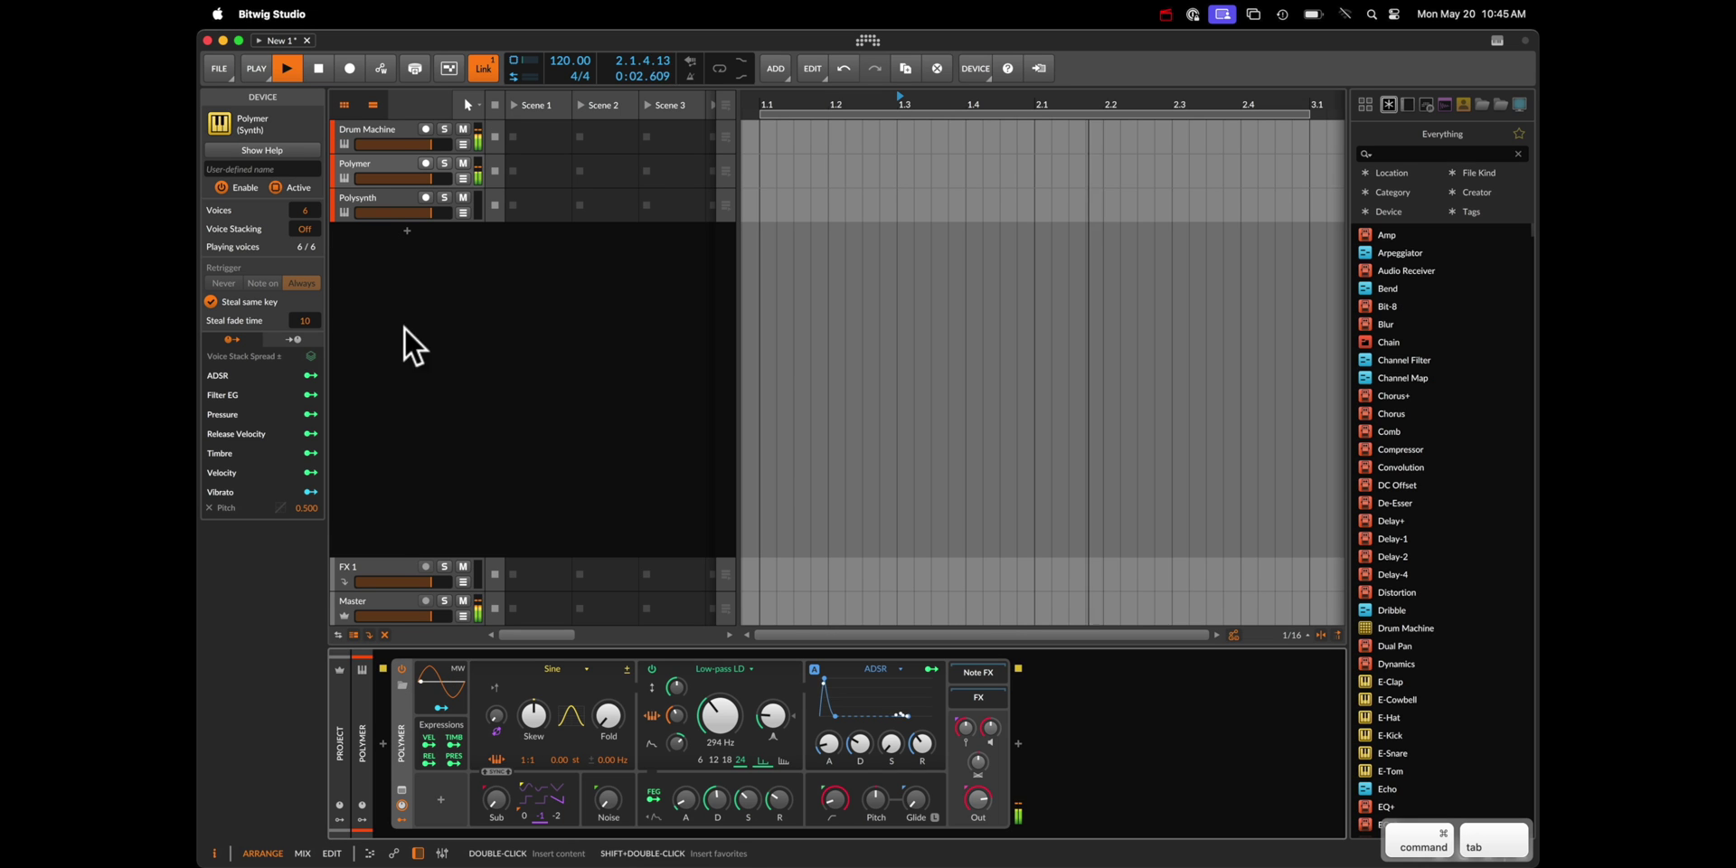
{"action": "left_click", "coordinate": [423, 177]}
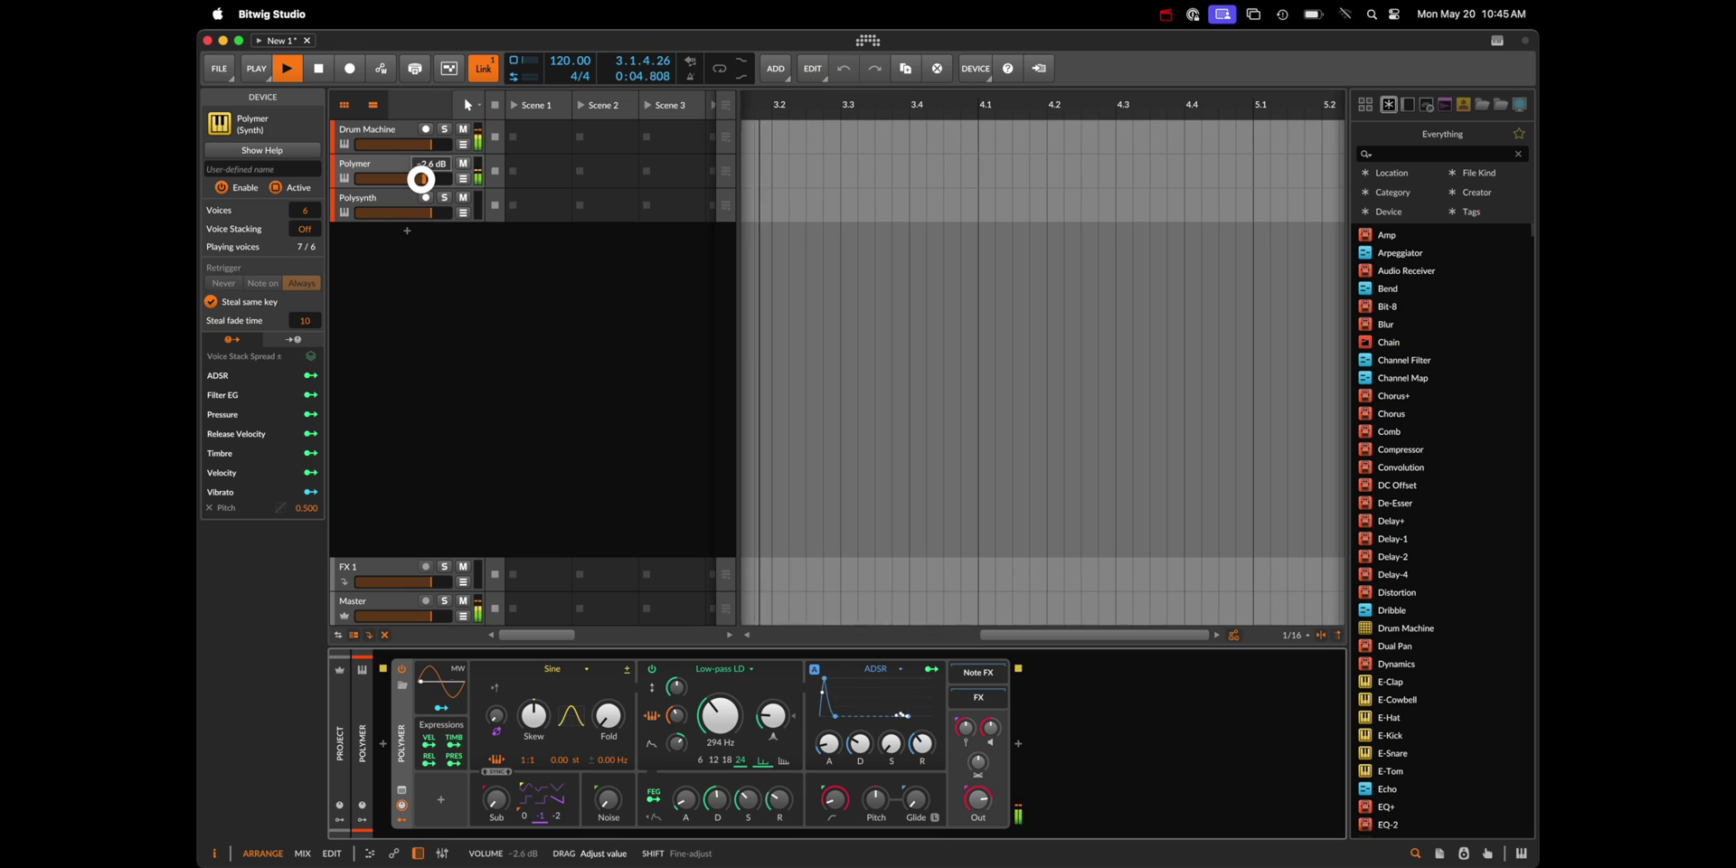
{"action": "key", "text": "super+Tab"}
{"action": "left_click", "coordinate": [691, 636]}
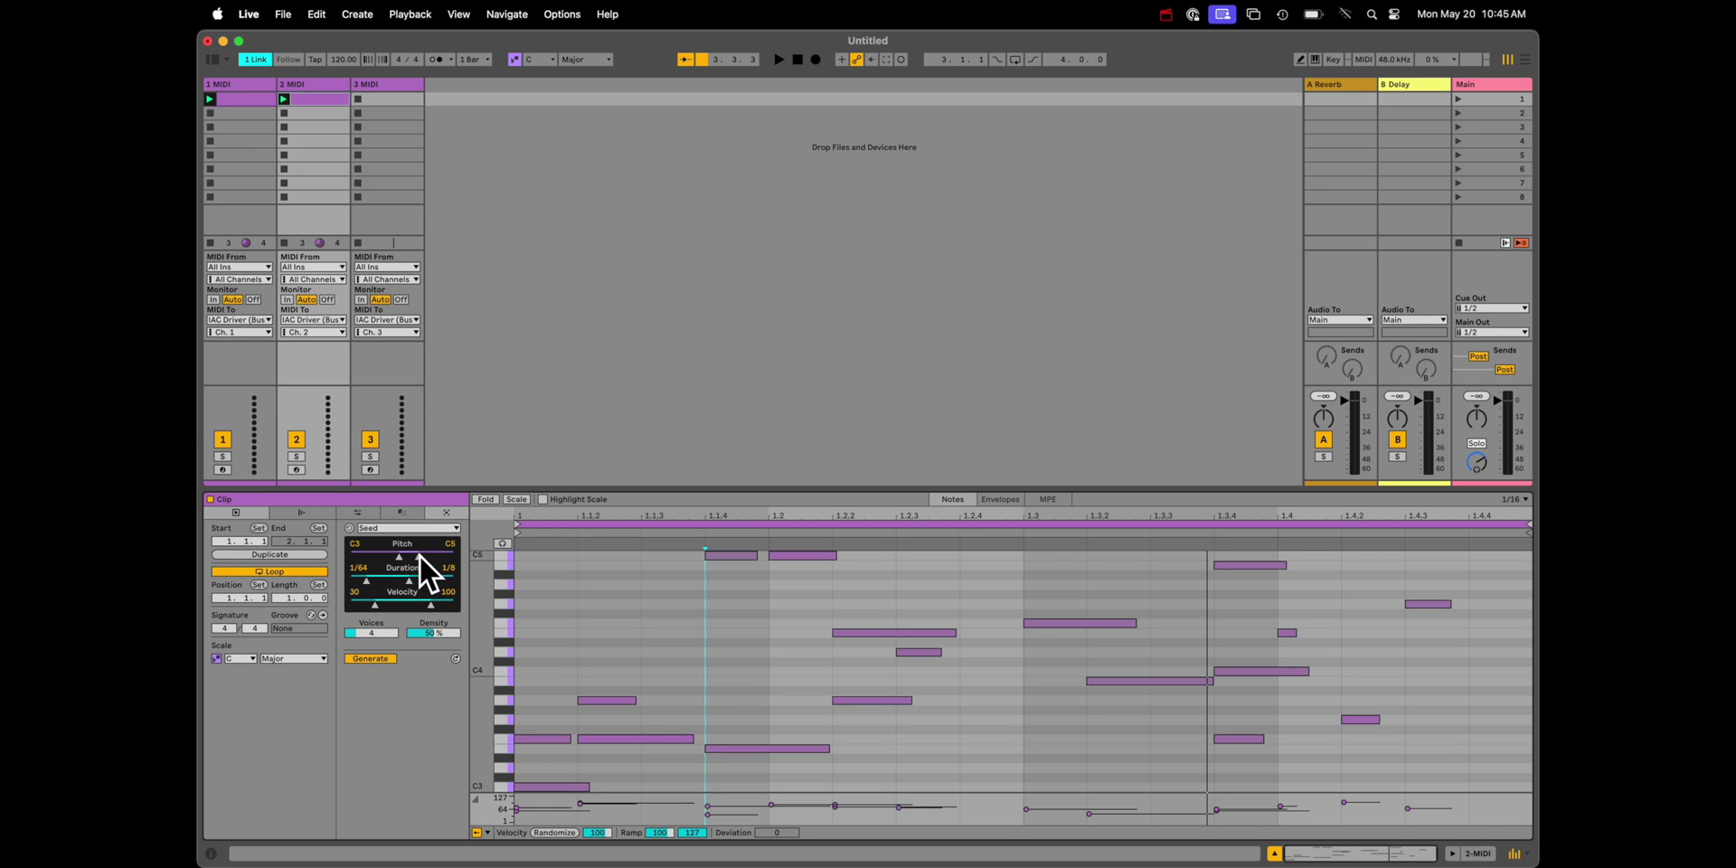
{"action": "left_click_drag", "start_coordinate": [420, 555], "coordinate": [407, 560]}
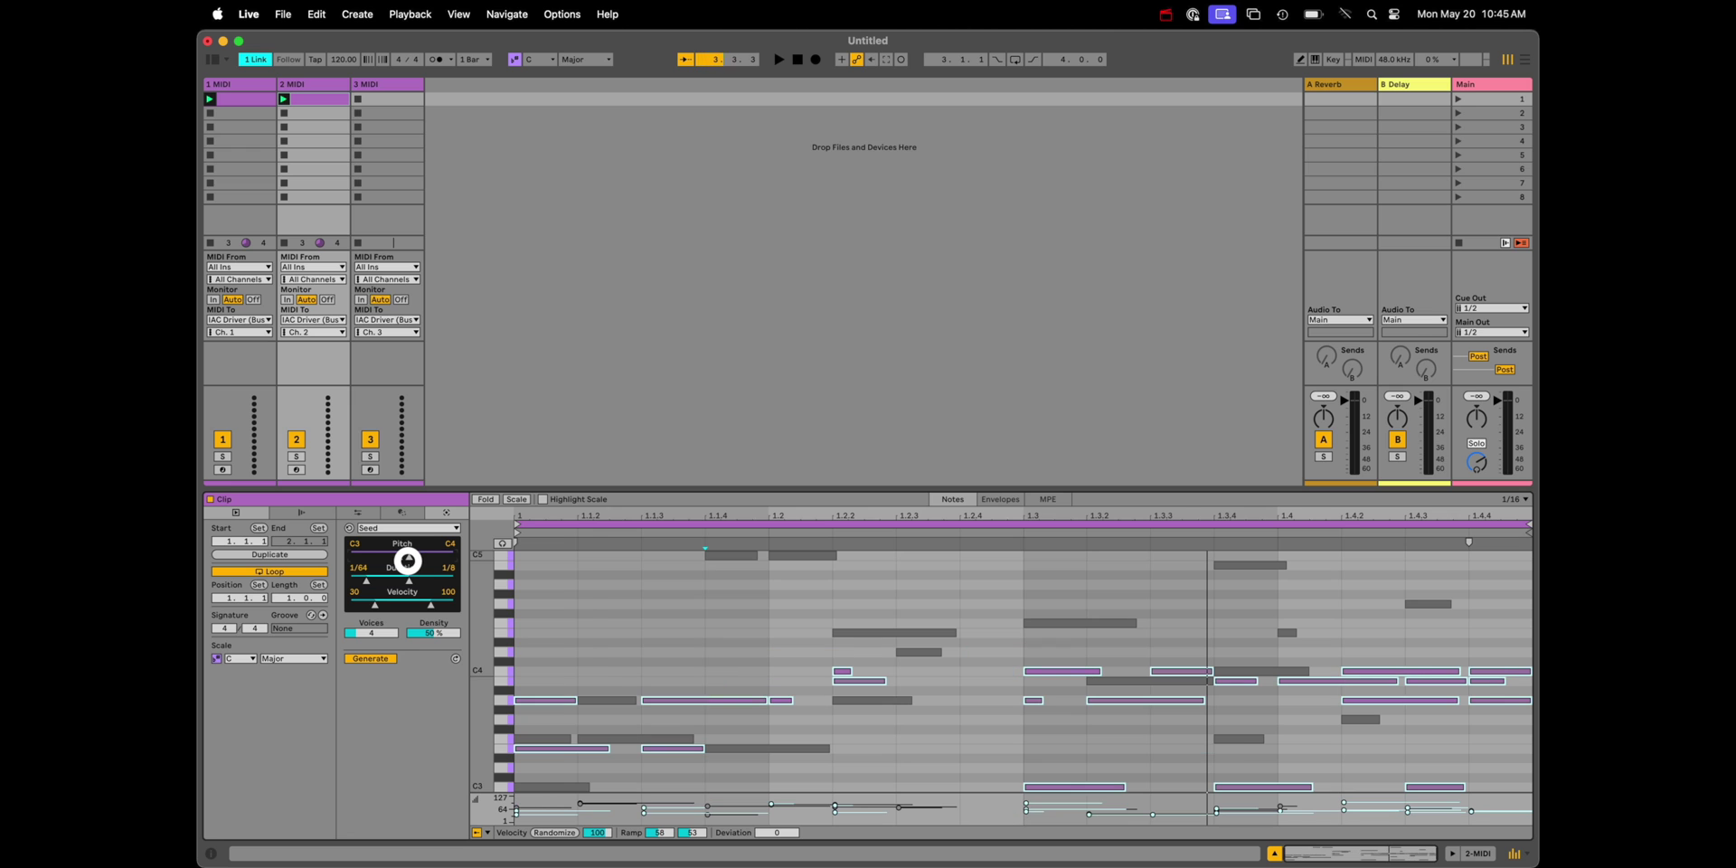
Step: Regenerate all of the clip's notes with Seed, start playback, and lengthen the generated notes
{"action": "left_click", "coordinate": [686, 632]}
{"action": "key", "text": "super+a"}
{"action": "left_click", "coordinate": [456, 657]}
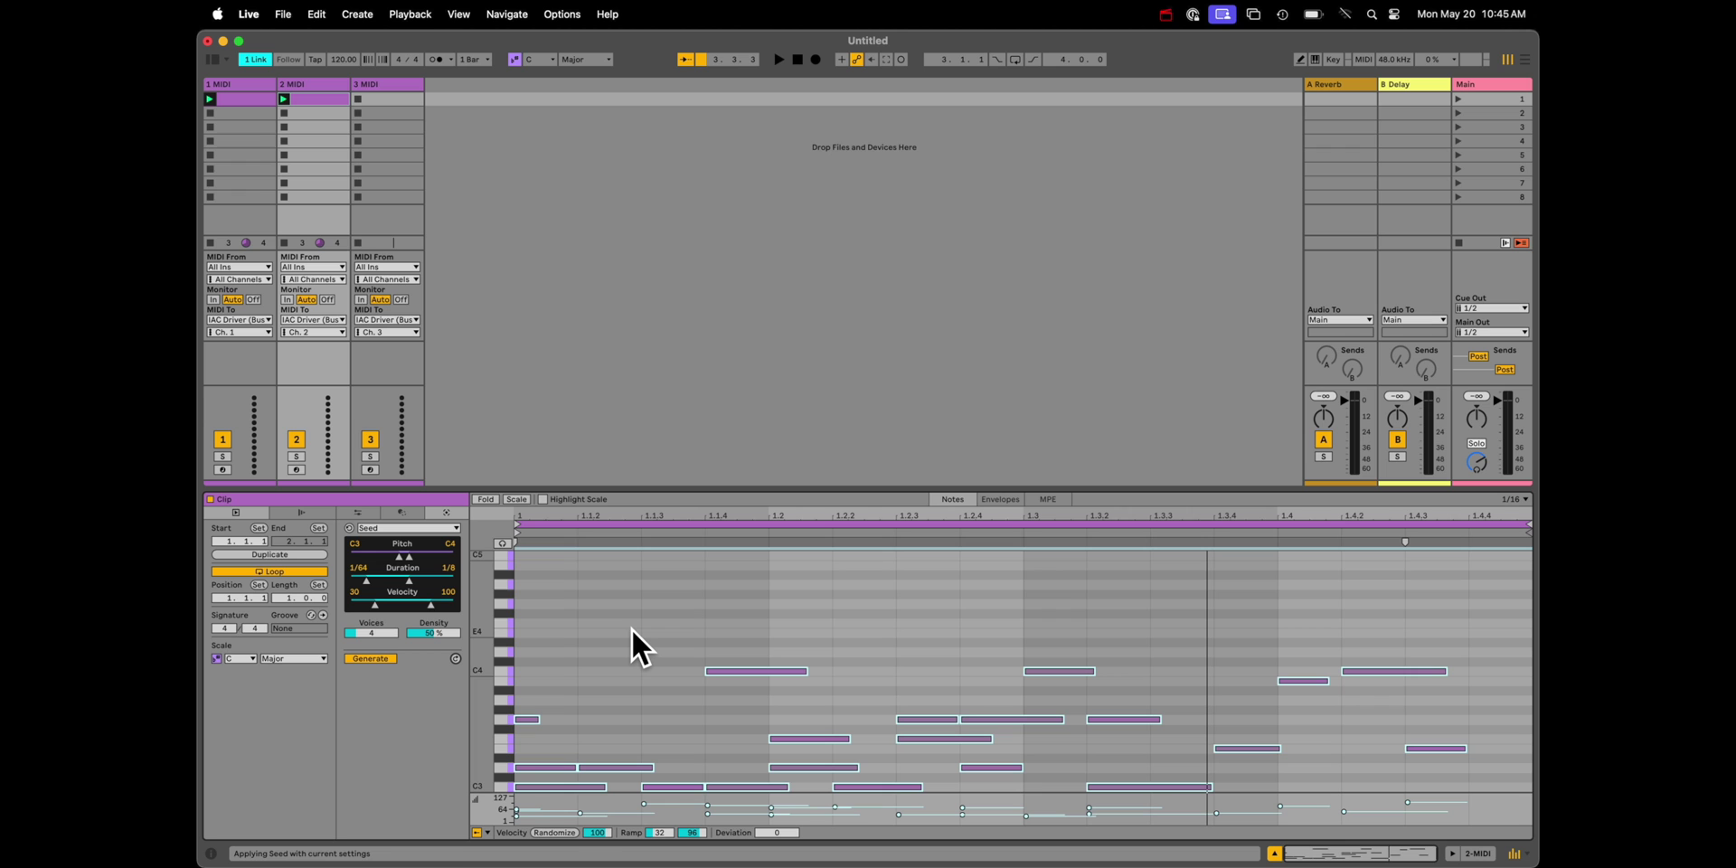
{"action": "key", "text": "space"}
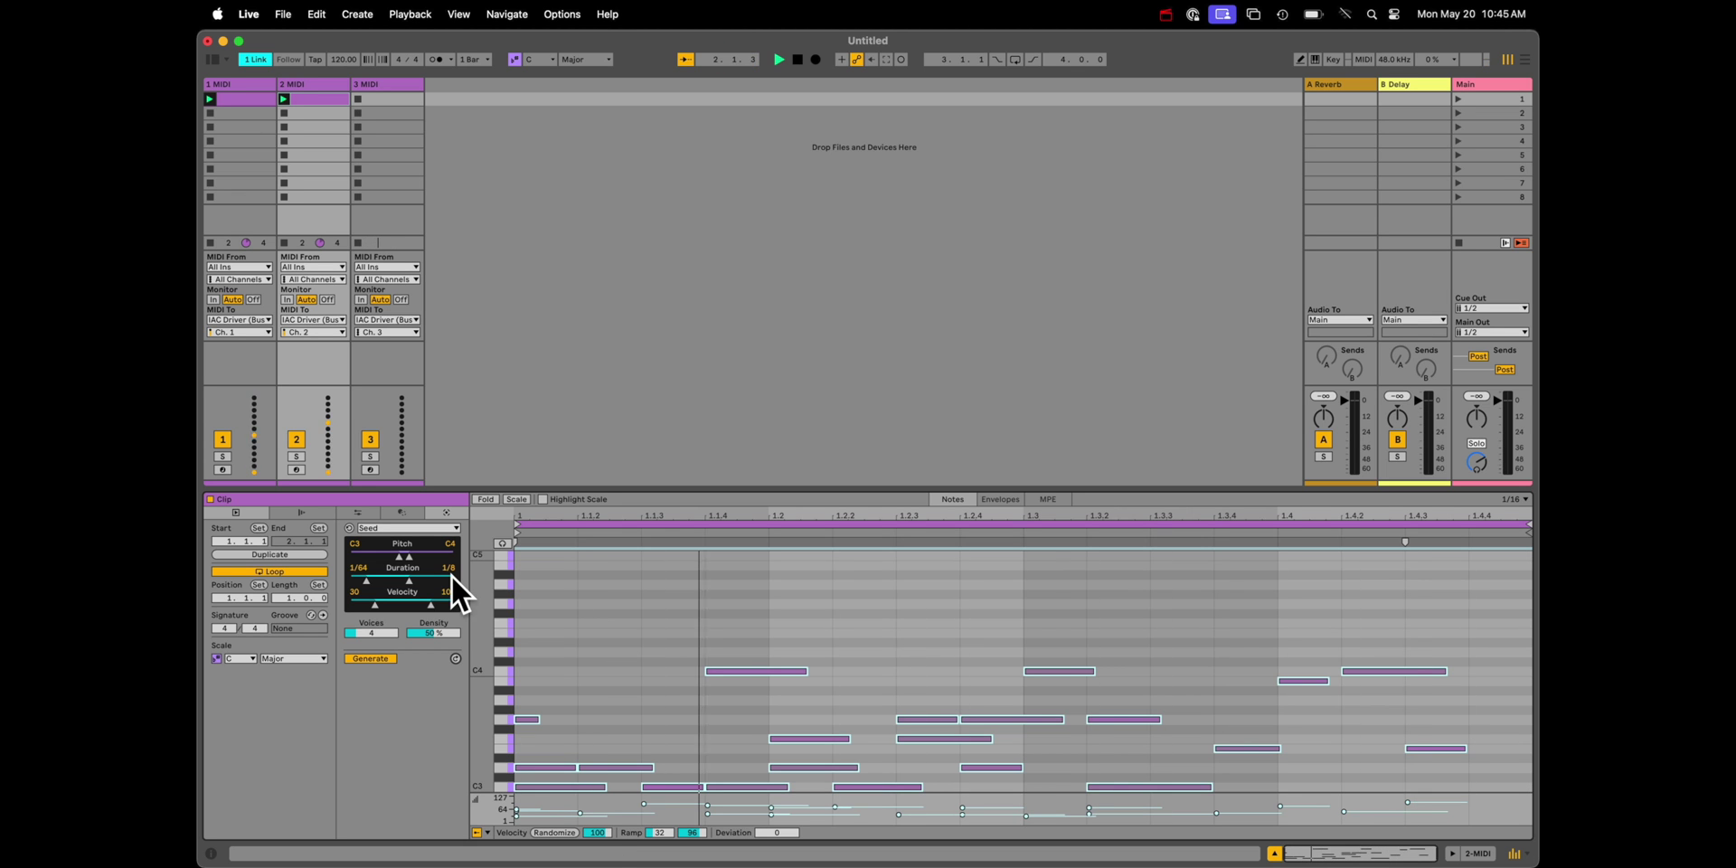
{"action": "left_click", "coordinate": [365, 580]}
{"action": "mouse_move", "coordinate": [366, 579]}
{"action": "left_mouse_down"}
{"action": "mouse_move", "coordinate": [385, 578]}
{"action": "mouse_move", "coordinate": [376, 605]}
{"action": "mouse_move", "coordinate": [353, 606]}
{"action": "left_mouse_up"}
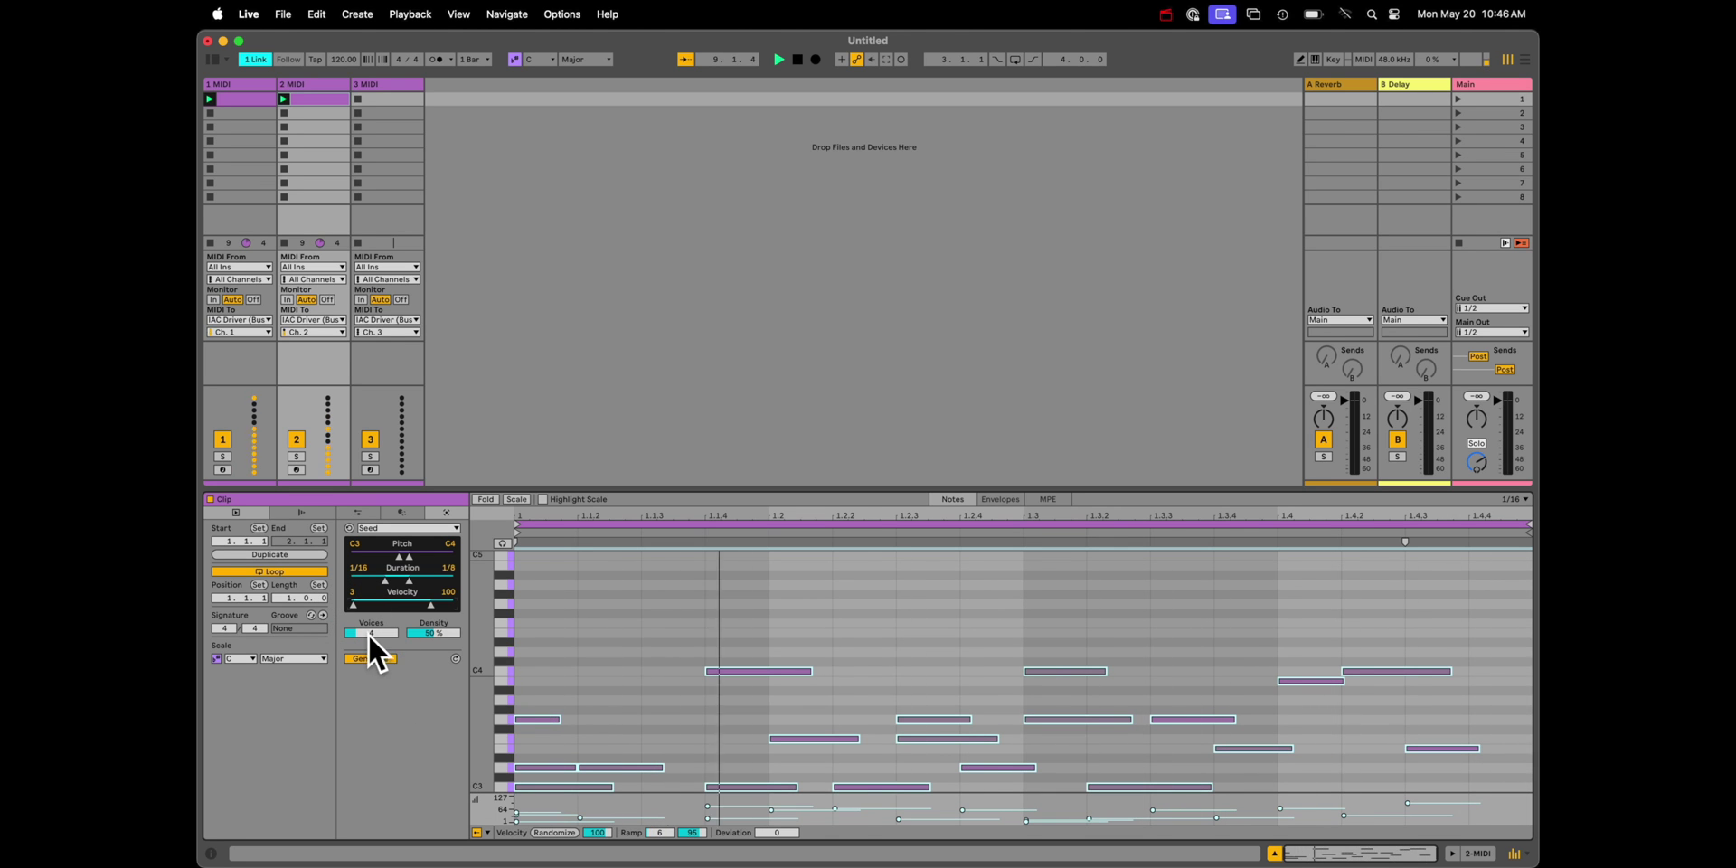
Step: Adjust Seed density and set voices to 2, regenerating the notes with new seeds
{"action": "left_click_drag", "start_coordinate": [371, 633], "coordinate": [376, 647]}
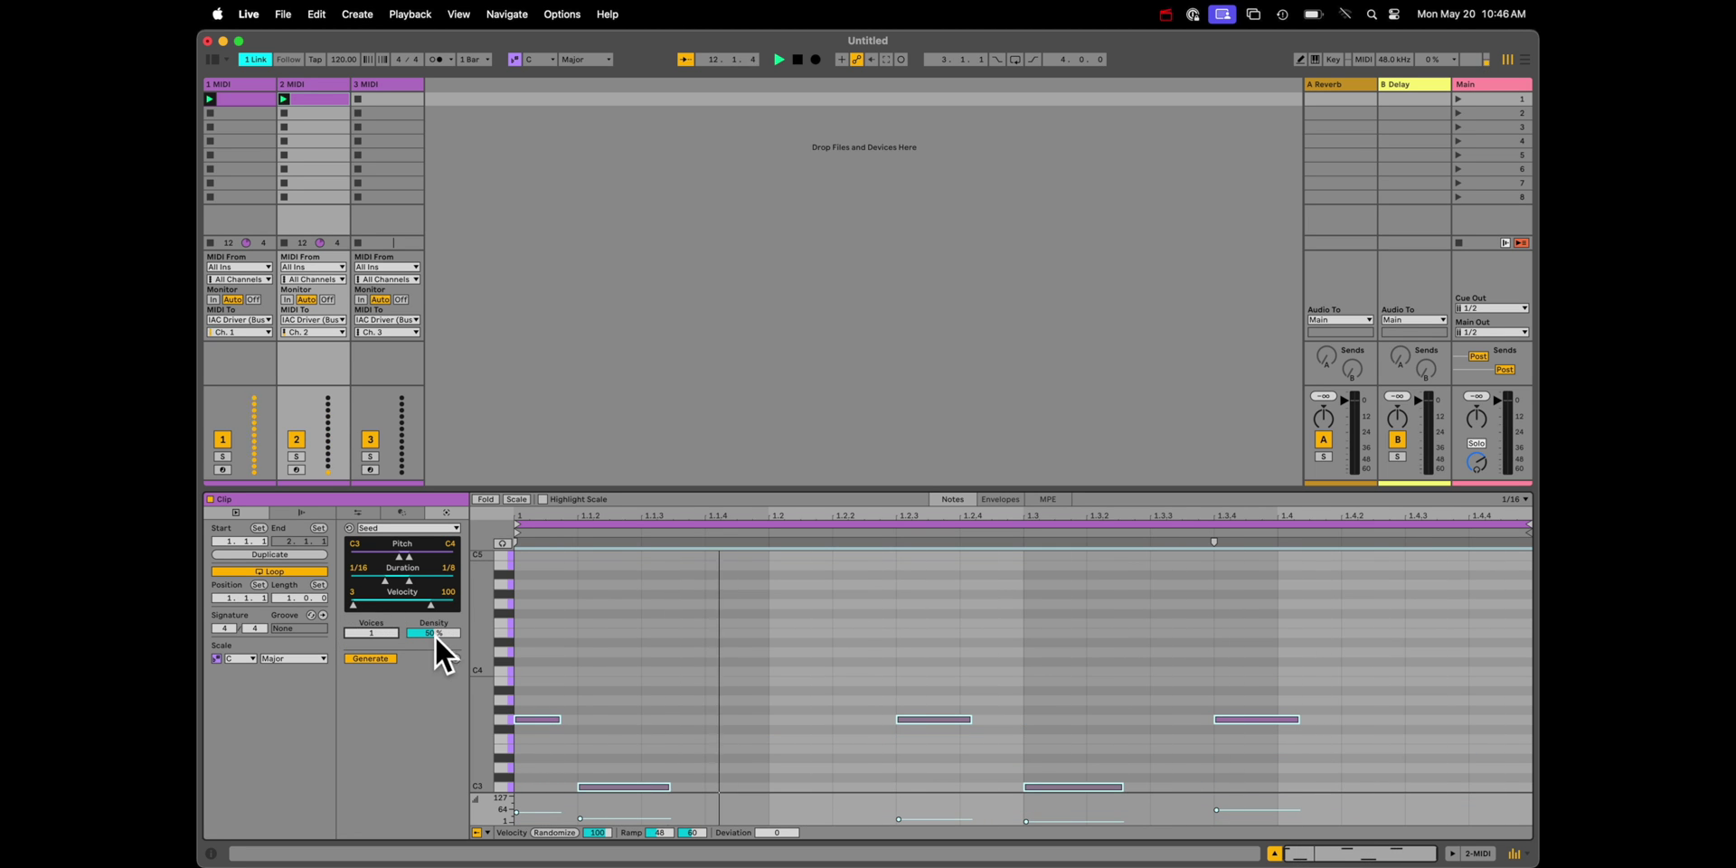
{"action": "left_click_drag", "start_coordinate": [438, 632], "coordinate": [440, 633]}
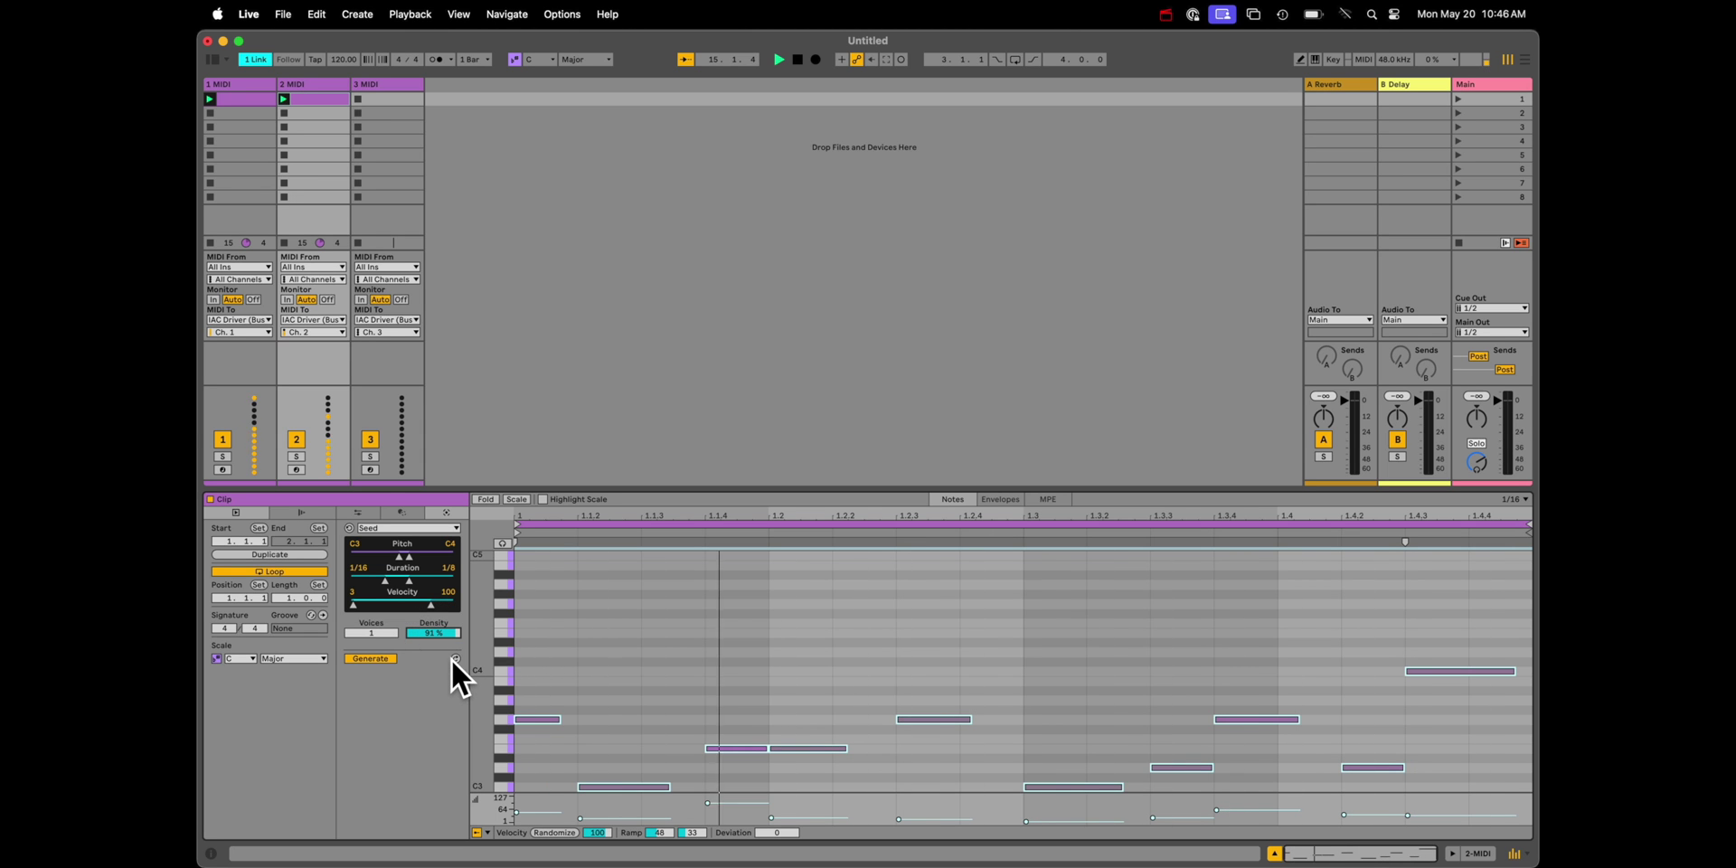
{"action": "left_click", "coordinate": [457, 658]}
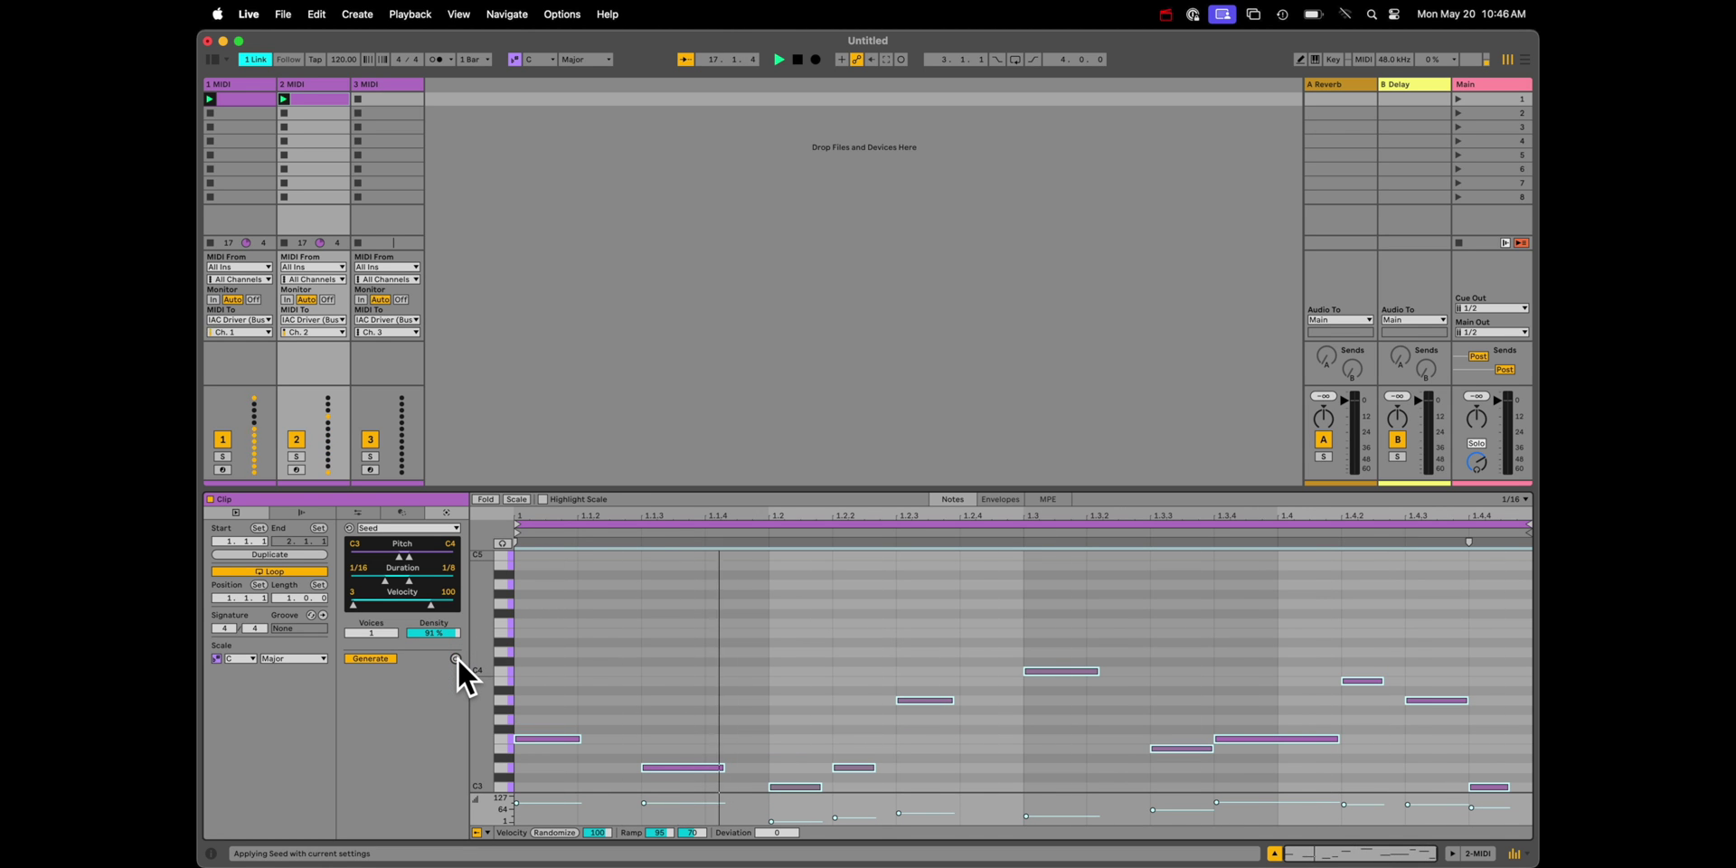
{"action": "left_click", "coordinate": [458, 659]}
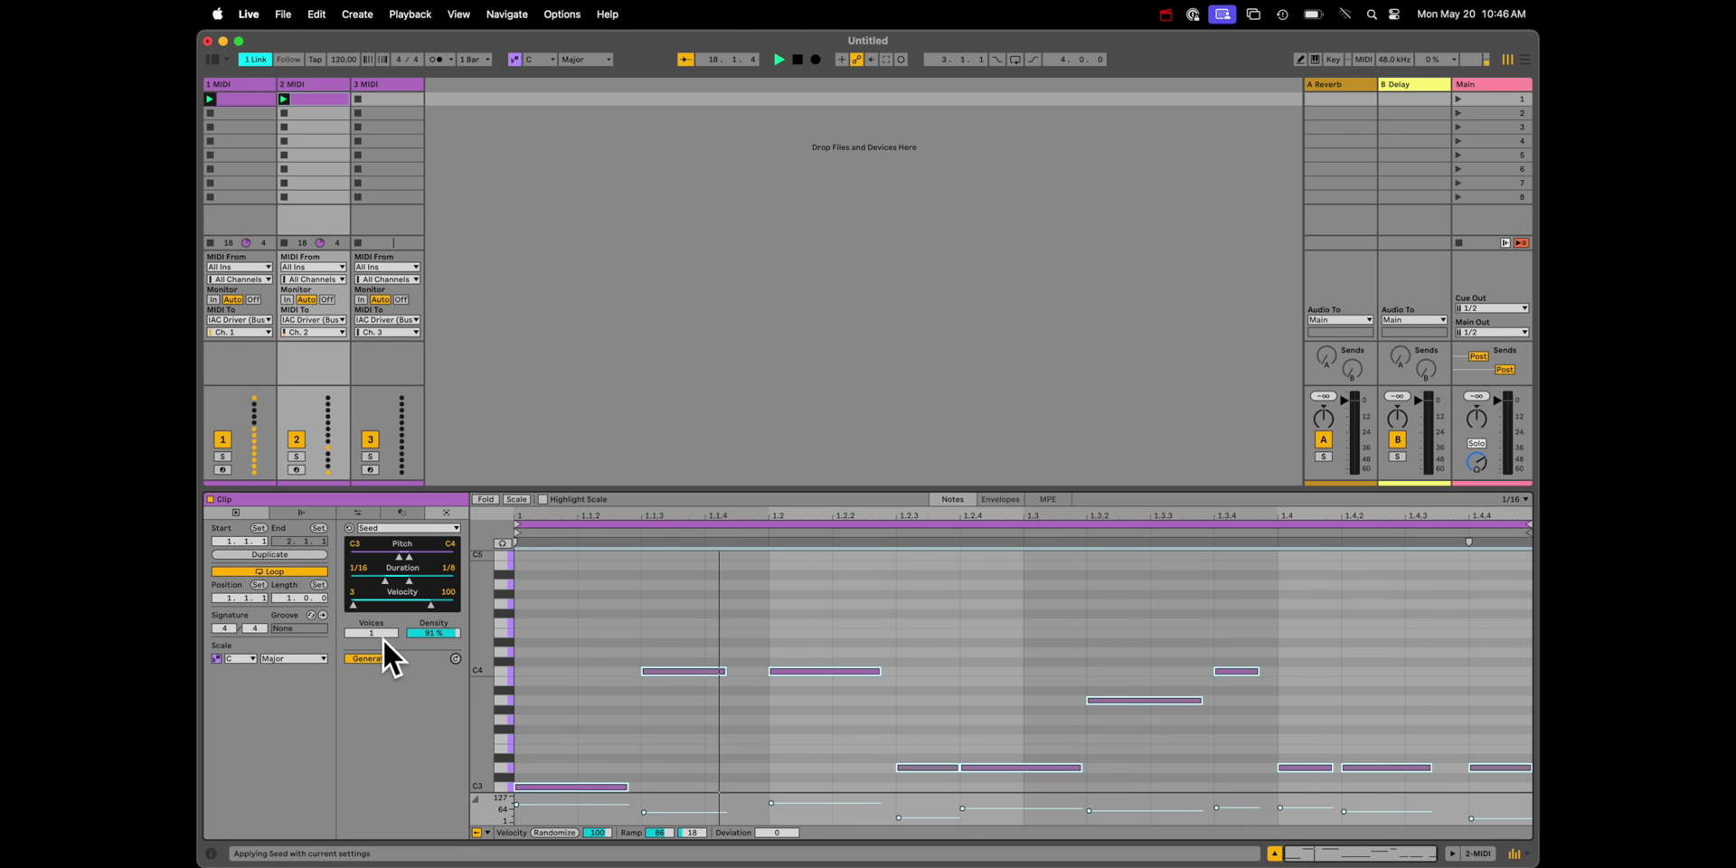
{"action": "left_click_drag", "start_coordinate": [382, 639], "coordinate": [376, 633]}
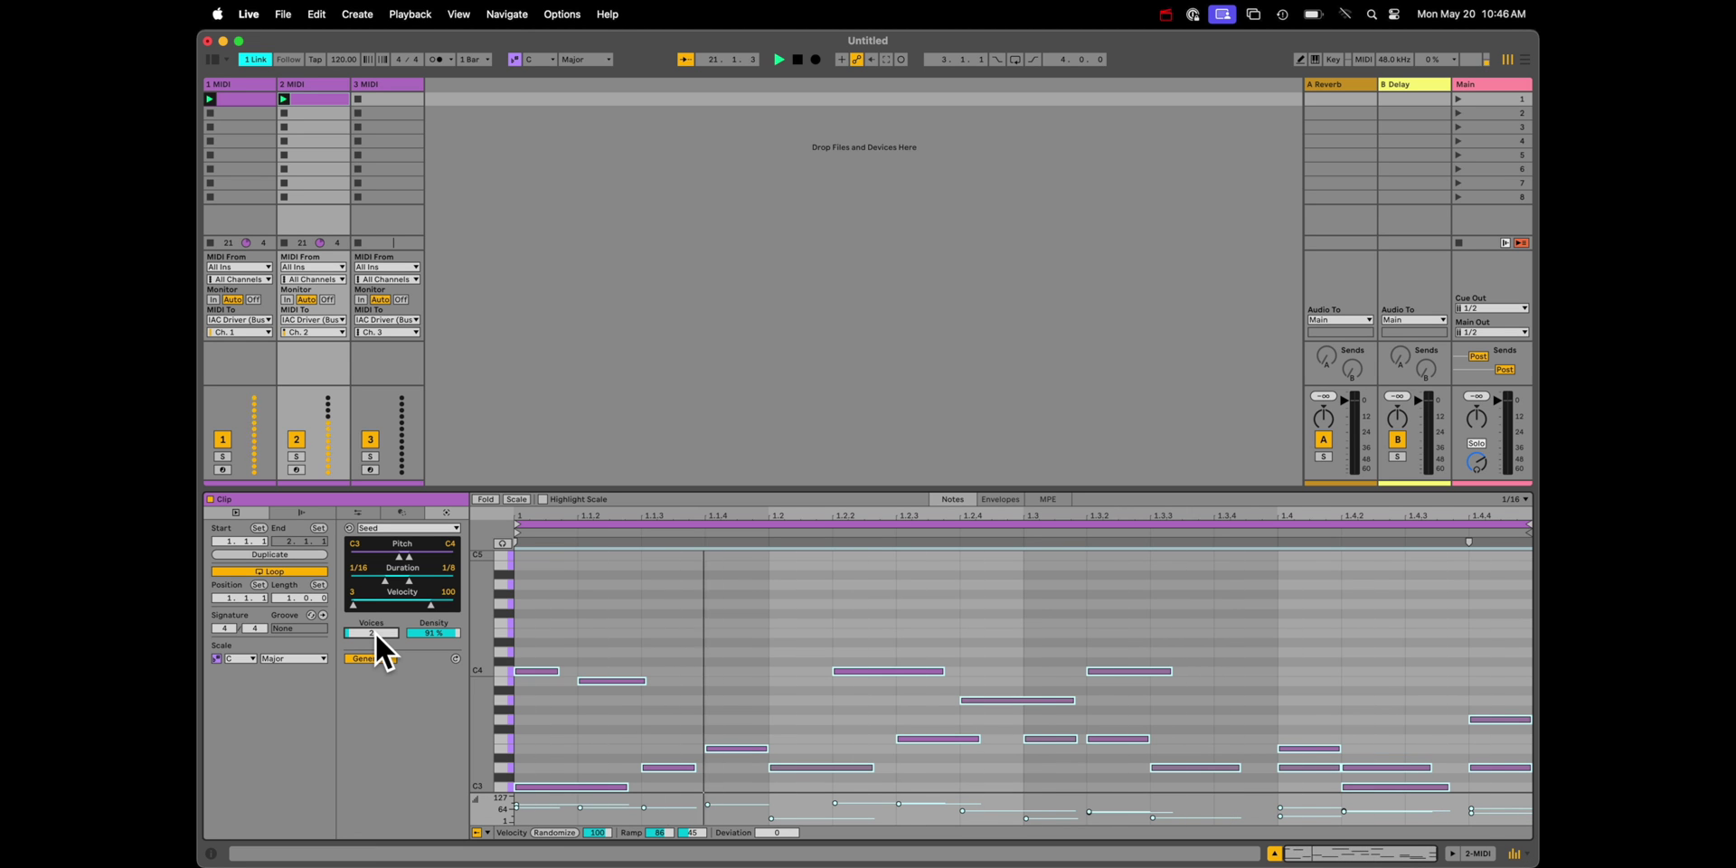
Step: Regenerate the last beat's notes with 4 voices and the pitch range top raised to A4
{"action": "left_click", "coordinate": [984, 595]}
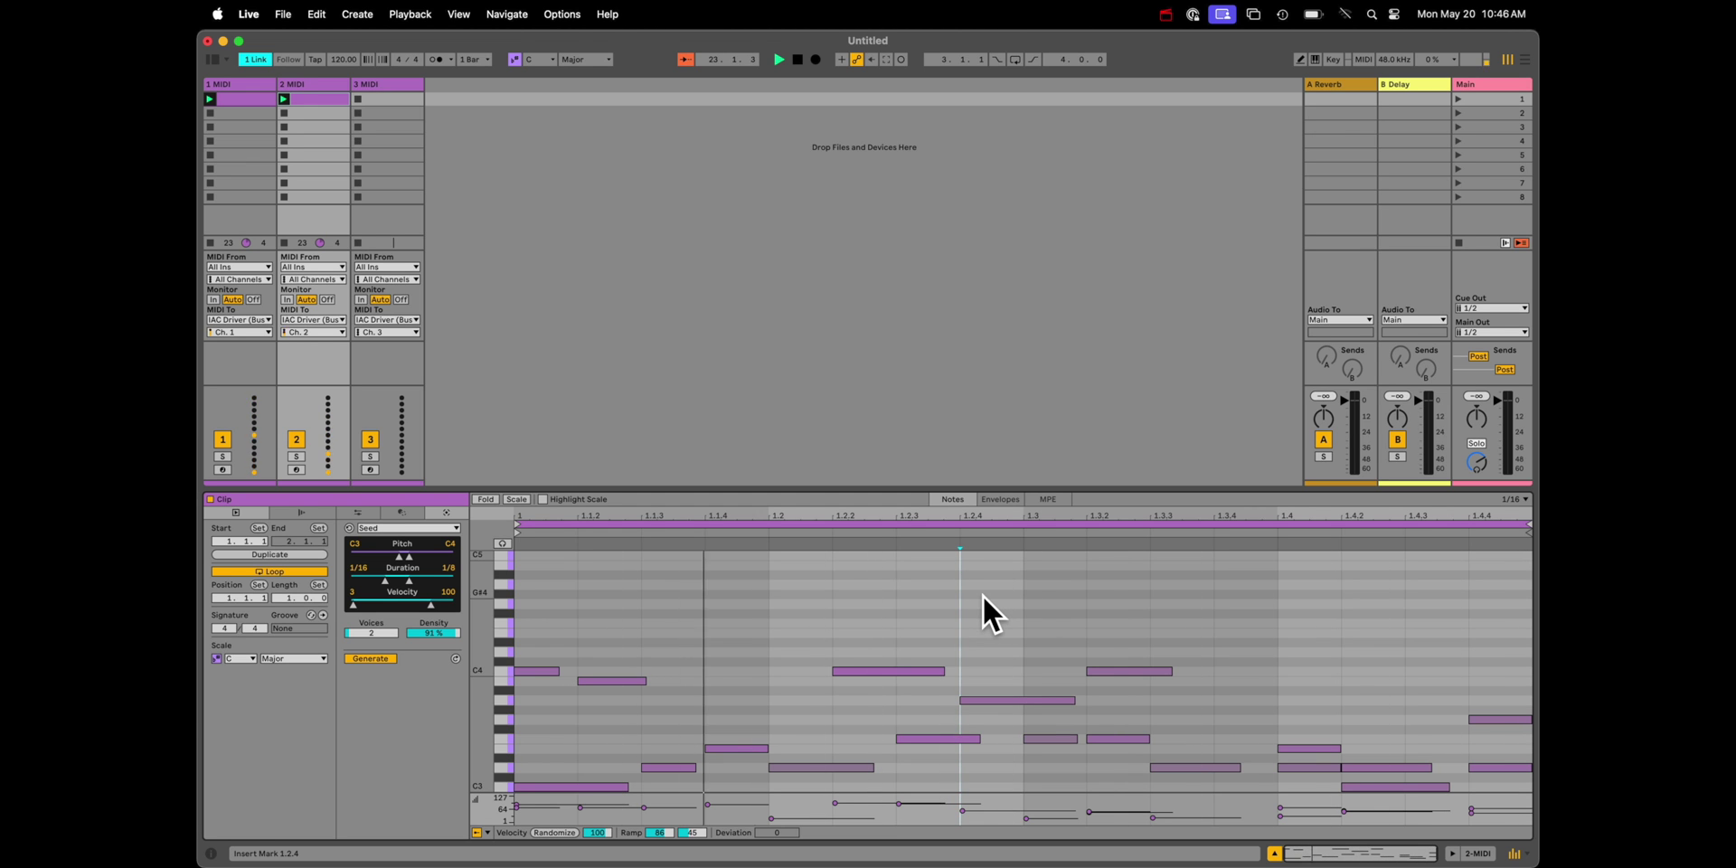
{"action": "left_click_drag", "start_coordinate": [1276, 623], "coordinate": [1484, 809]}
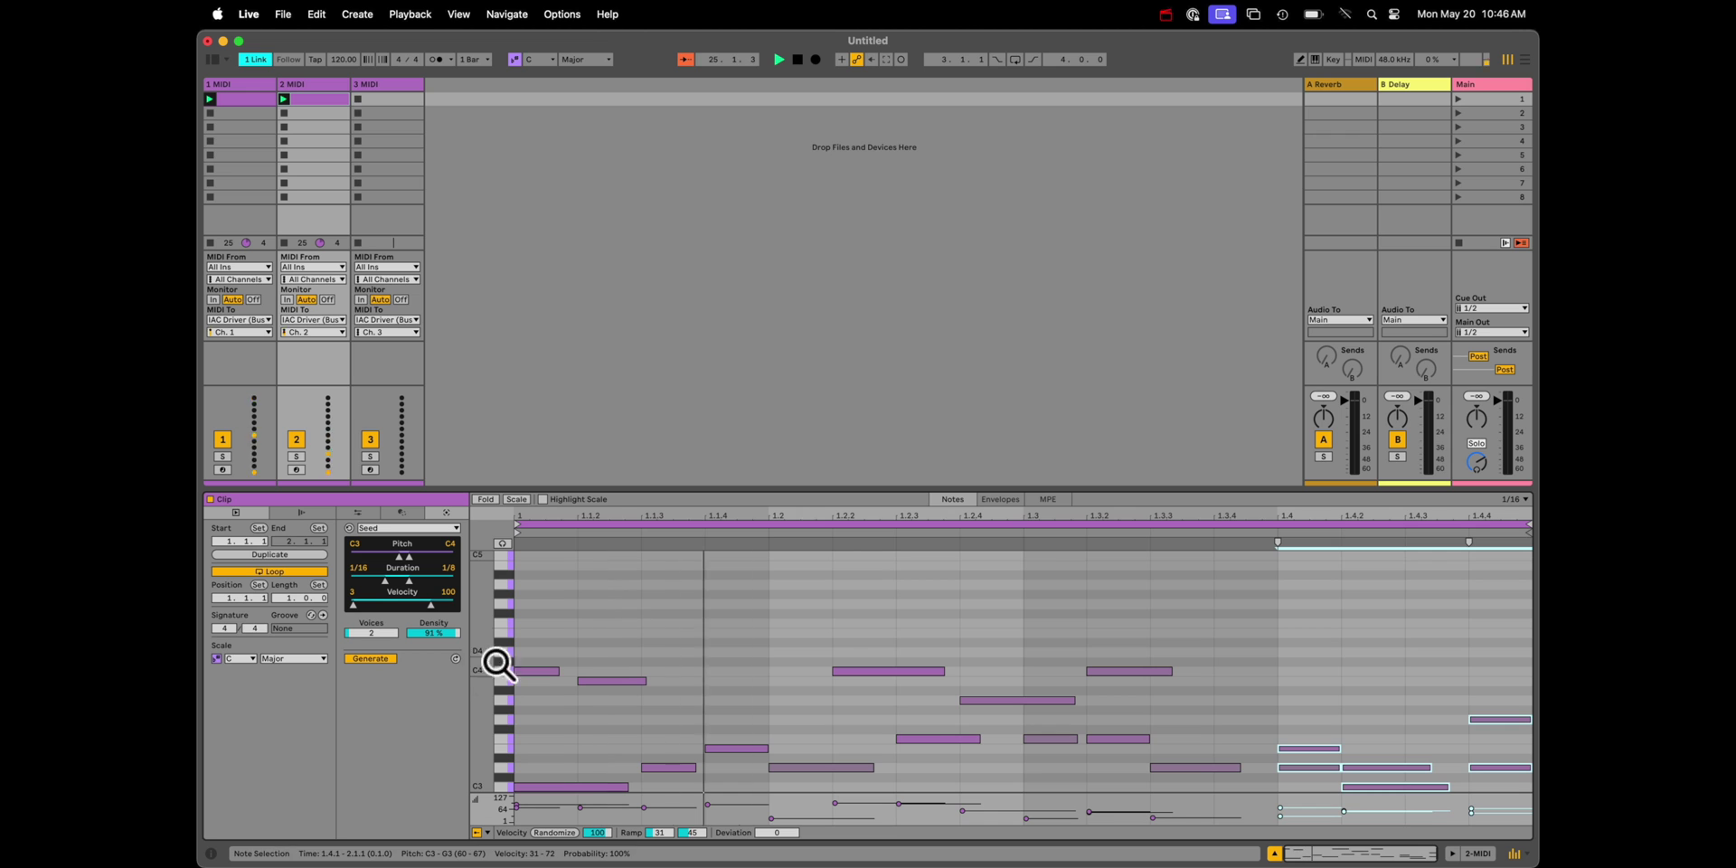
{"action": "left_click", "coordinate": [456, 658]}
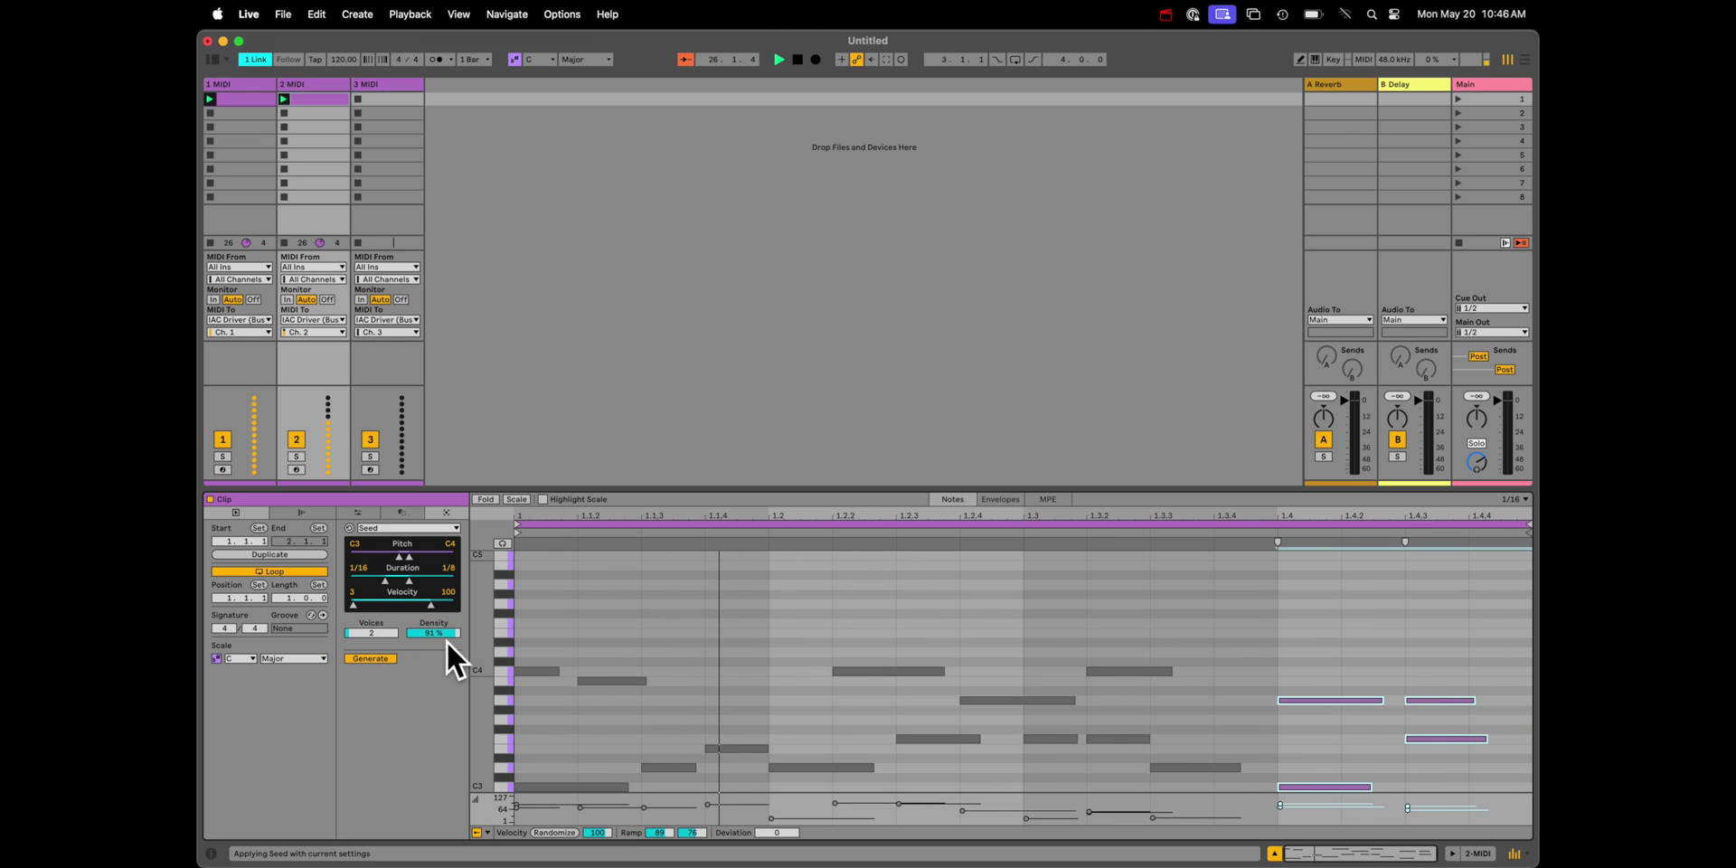
{"action": "left_click", "coordinate": [434, 630]}
{"action": "left_click_drag", "start_coordinate": [384, 631], "coordinate": [383, 624]}
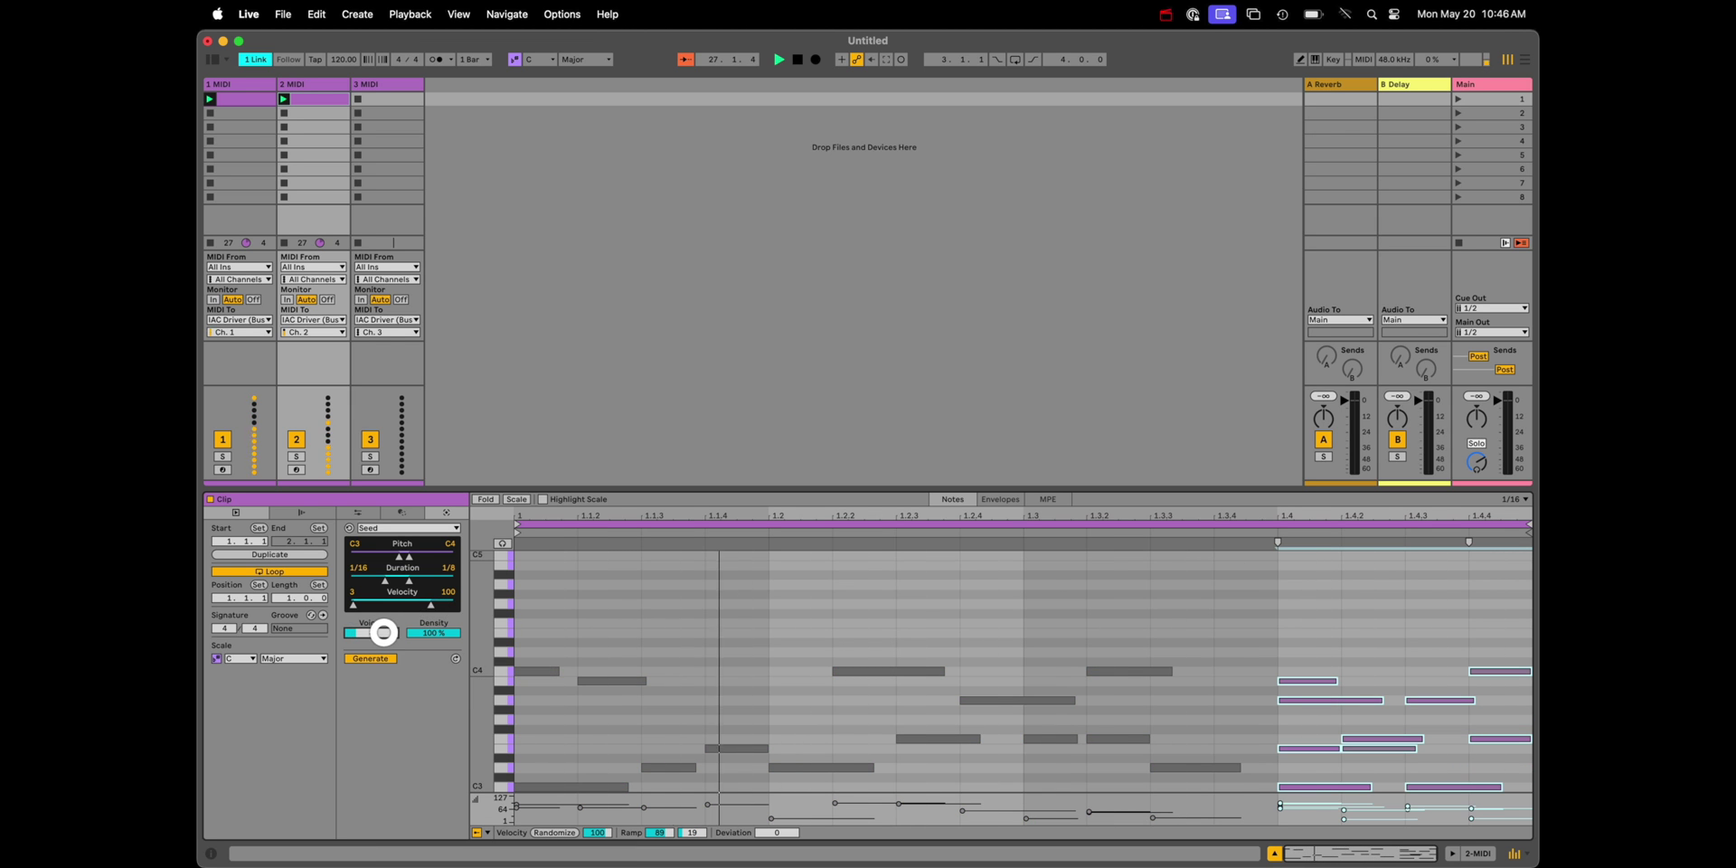
{"action": "left_click_drag", "start_coordinate": [408, 556], "coordinate": [415, 557]}
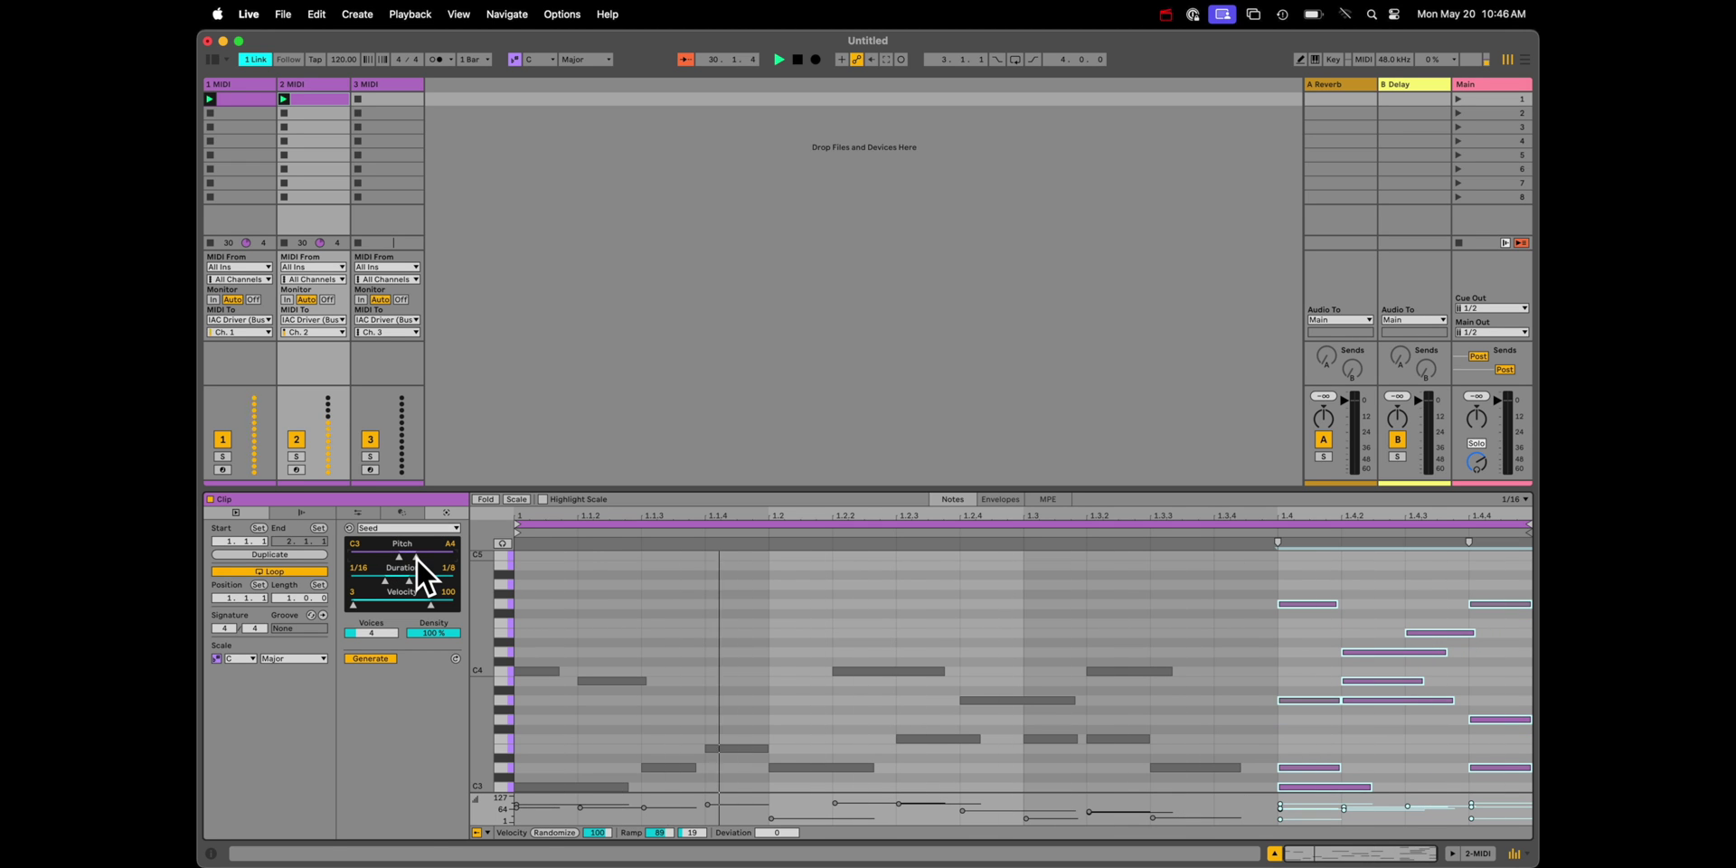
{"action": "left_click", "coordinate": [709, 612]}
Step: Double the clip to two bars and regenerate the eight notes in its final beat
{"action": "left_click", "coordinate": [286, 553]}
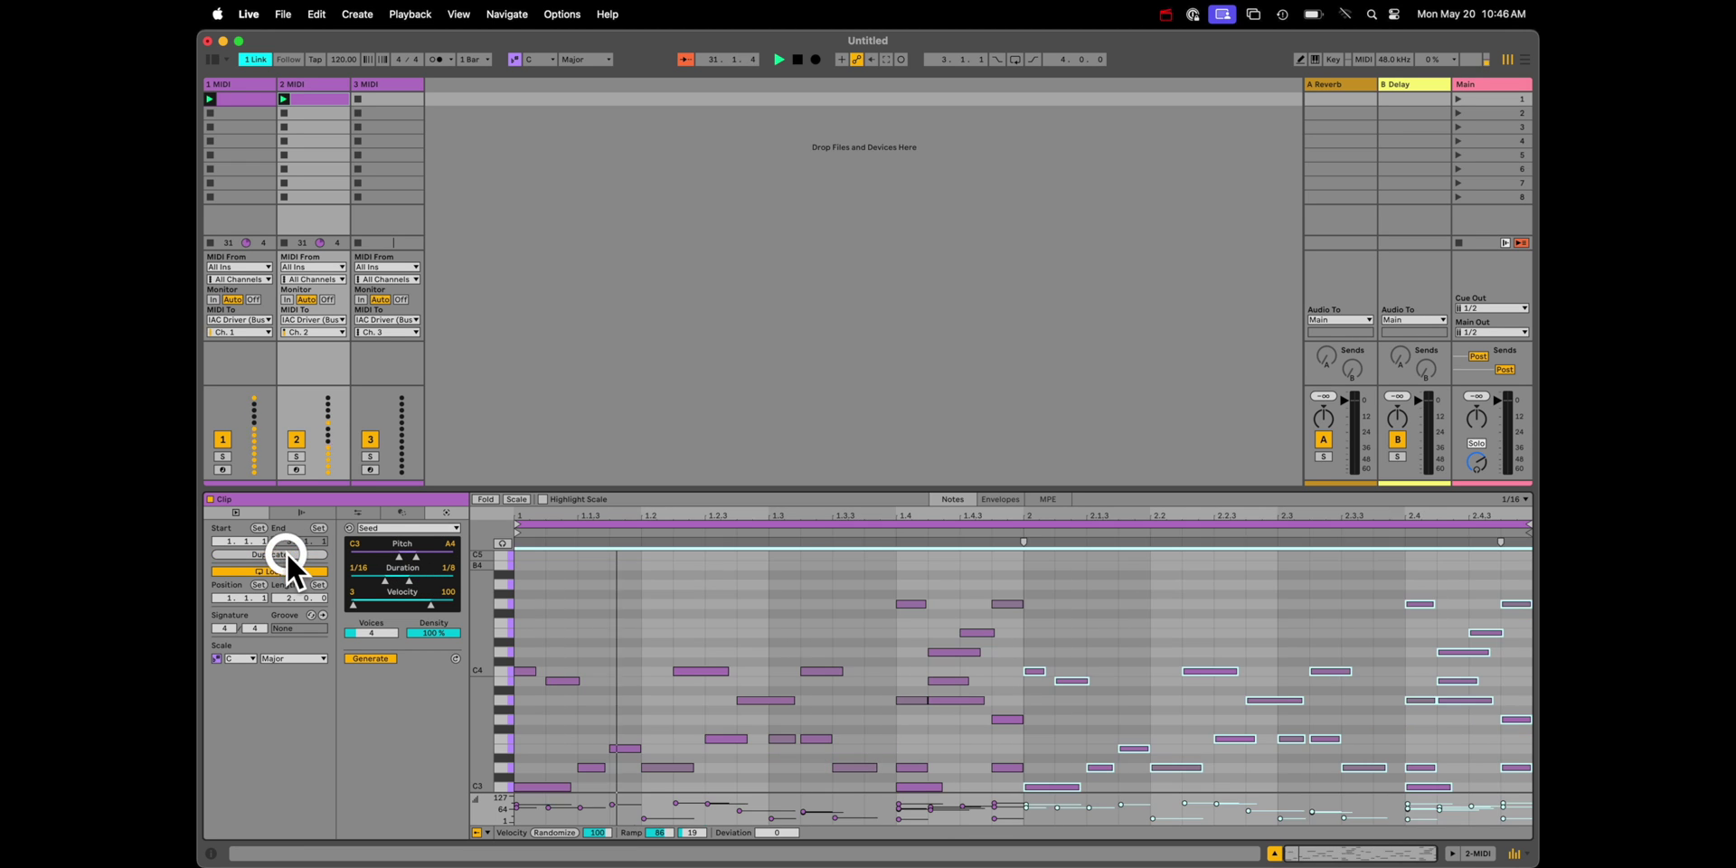
{"action": "left_click", "coordinate": [1278, 627]}
{"action": "left_click_drag", "start_coordinate": [1430, 609], "coordinate": [1512, 723]}
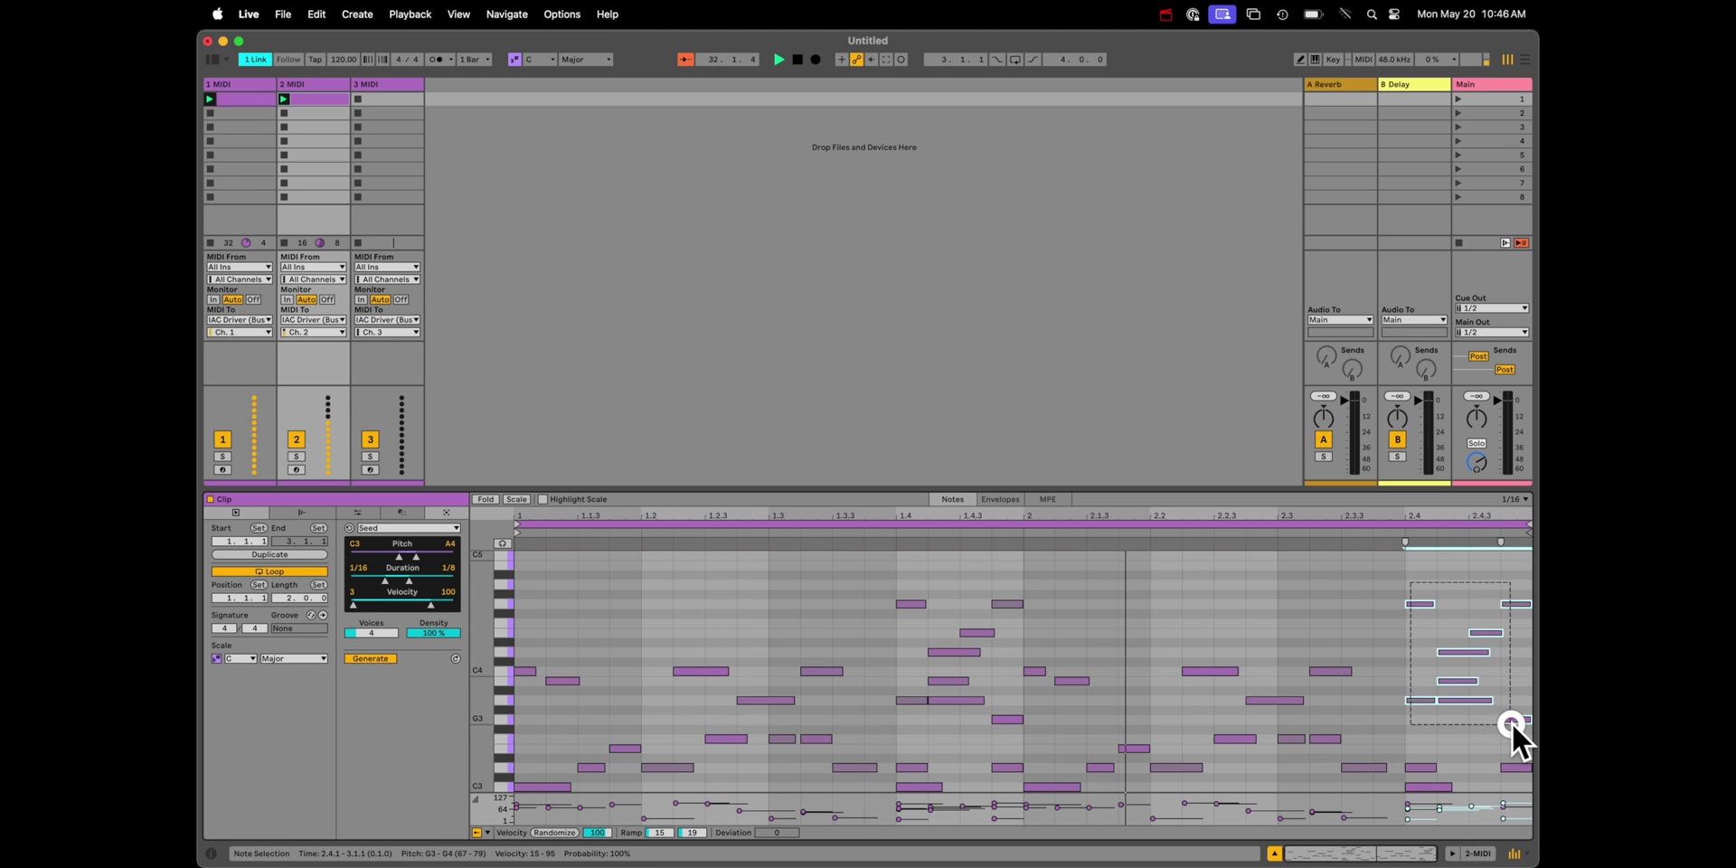
{"action": "left_click", "coordinate": [457, 659]}
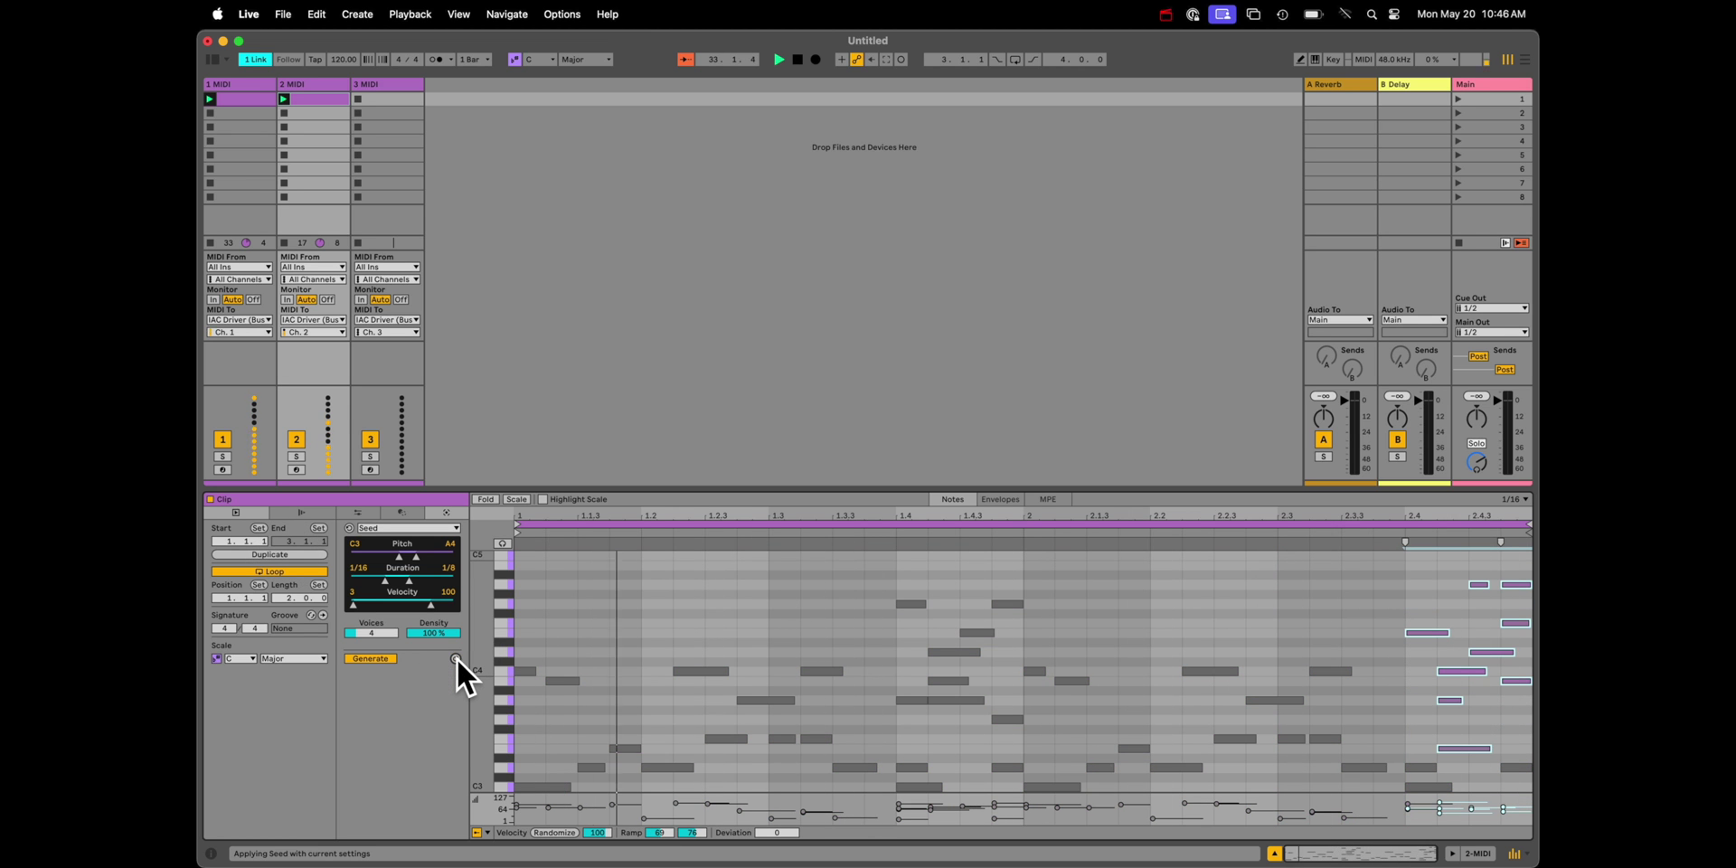
{"action": "left_click", "coordinate": [457, 658]}
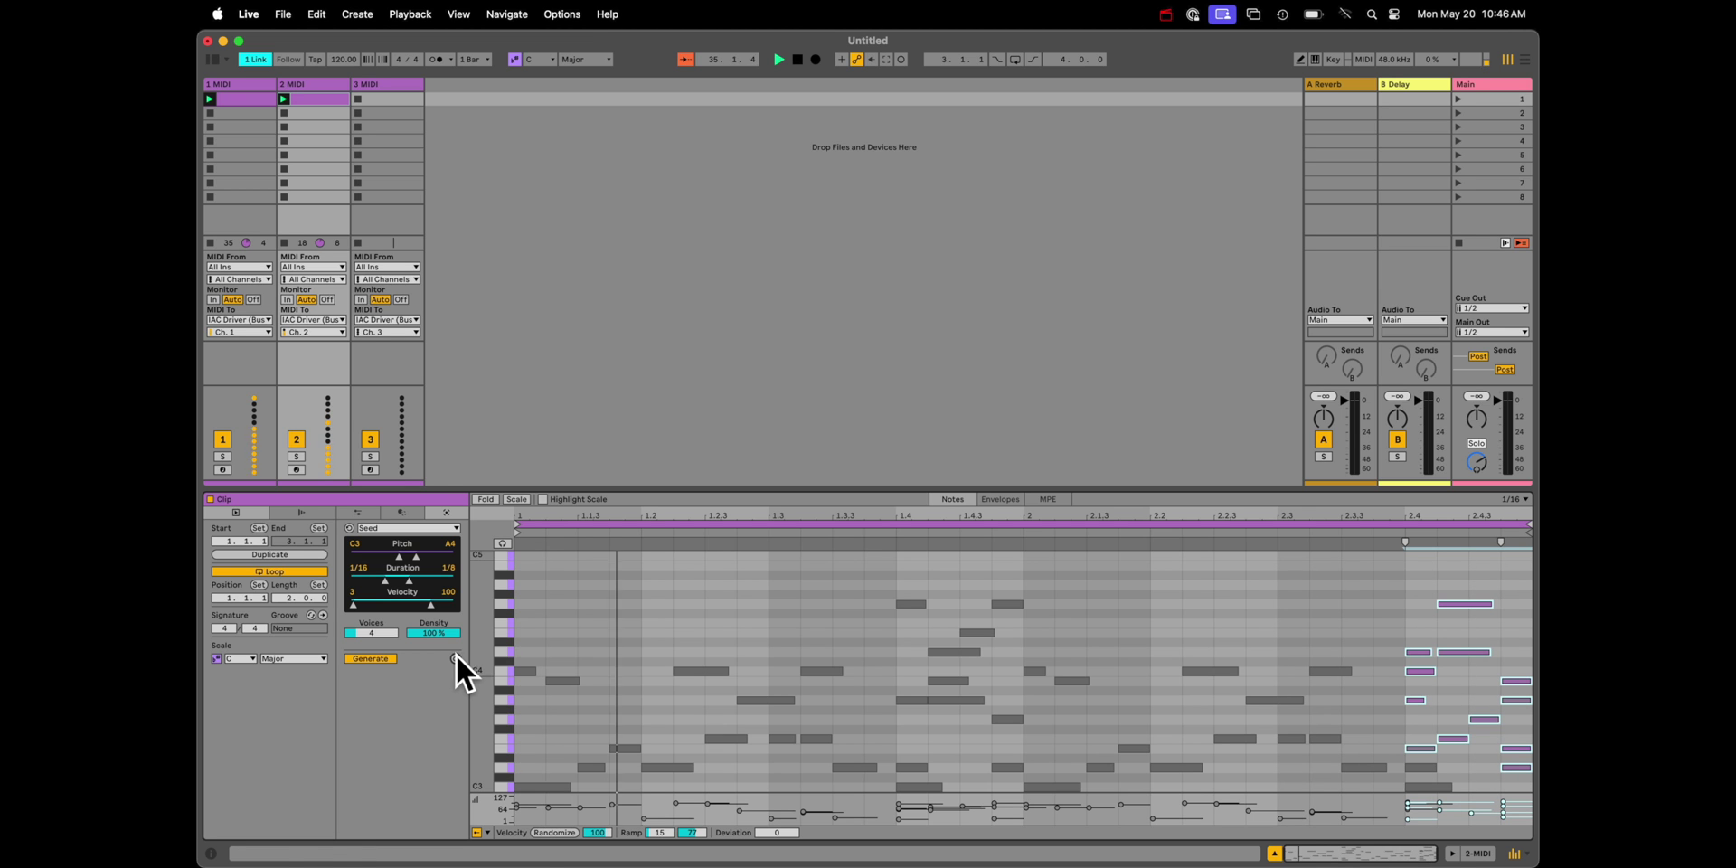
Step: Adjust the Polysynth filter cutoff and envelope, shortening the decay and setting release to zero
{"action": "left_click", "coordinate": [368, 202]}
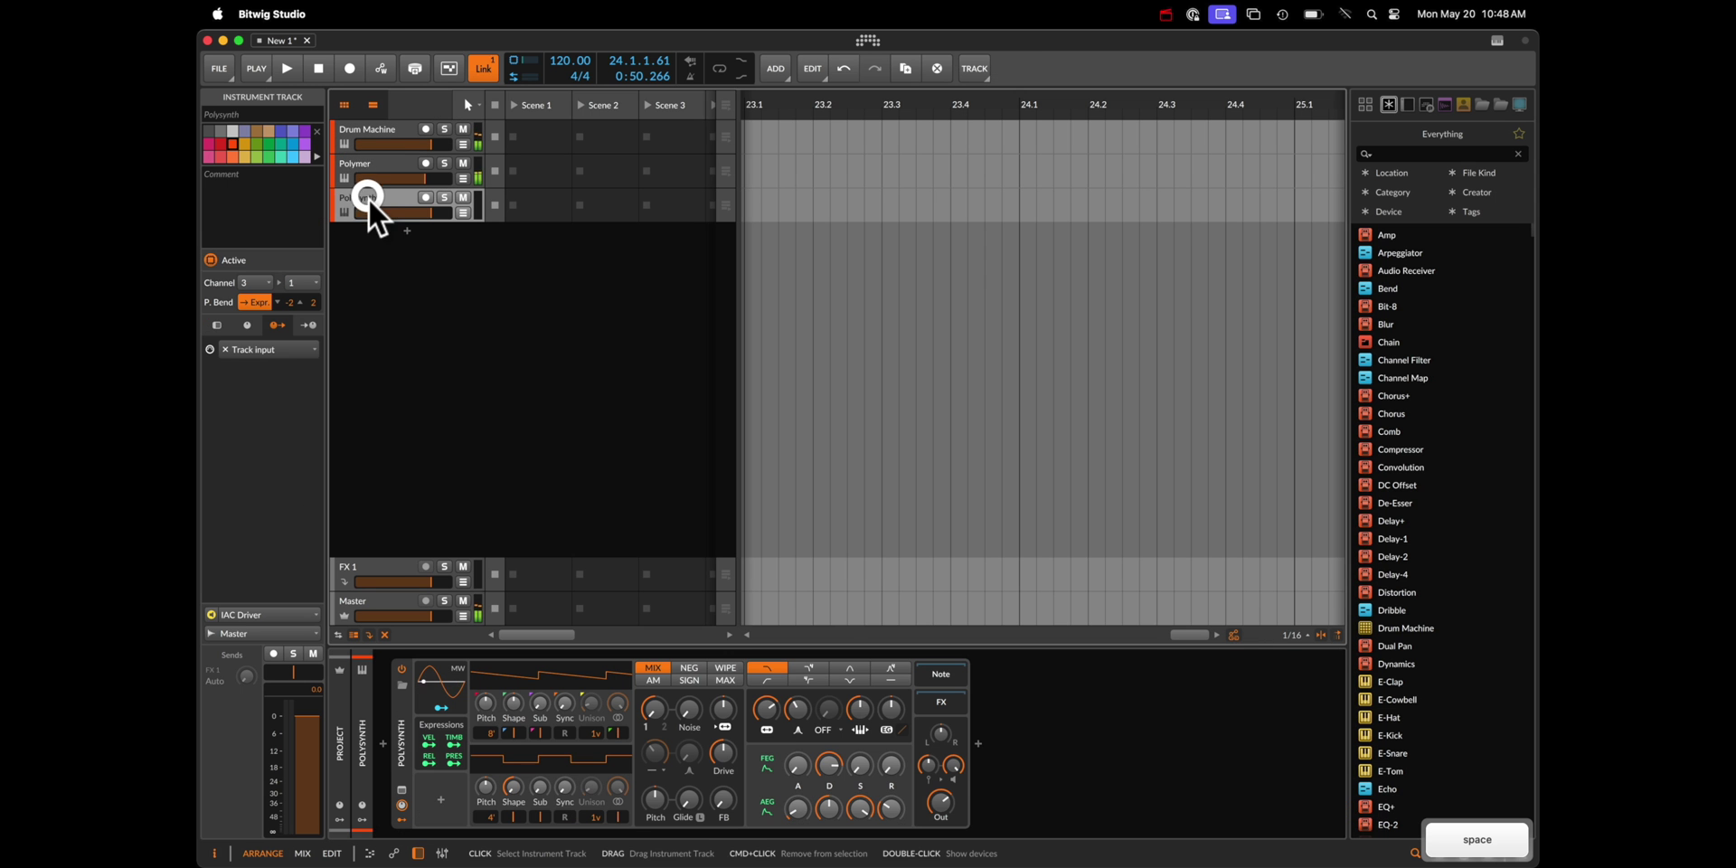
{"action": "left_click", "coordinate": [764, 709]}
{"action": "left_click", "coordinate": [897, 709]}
{"action": "left_click", "coordinate": [841, 757]}
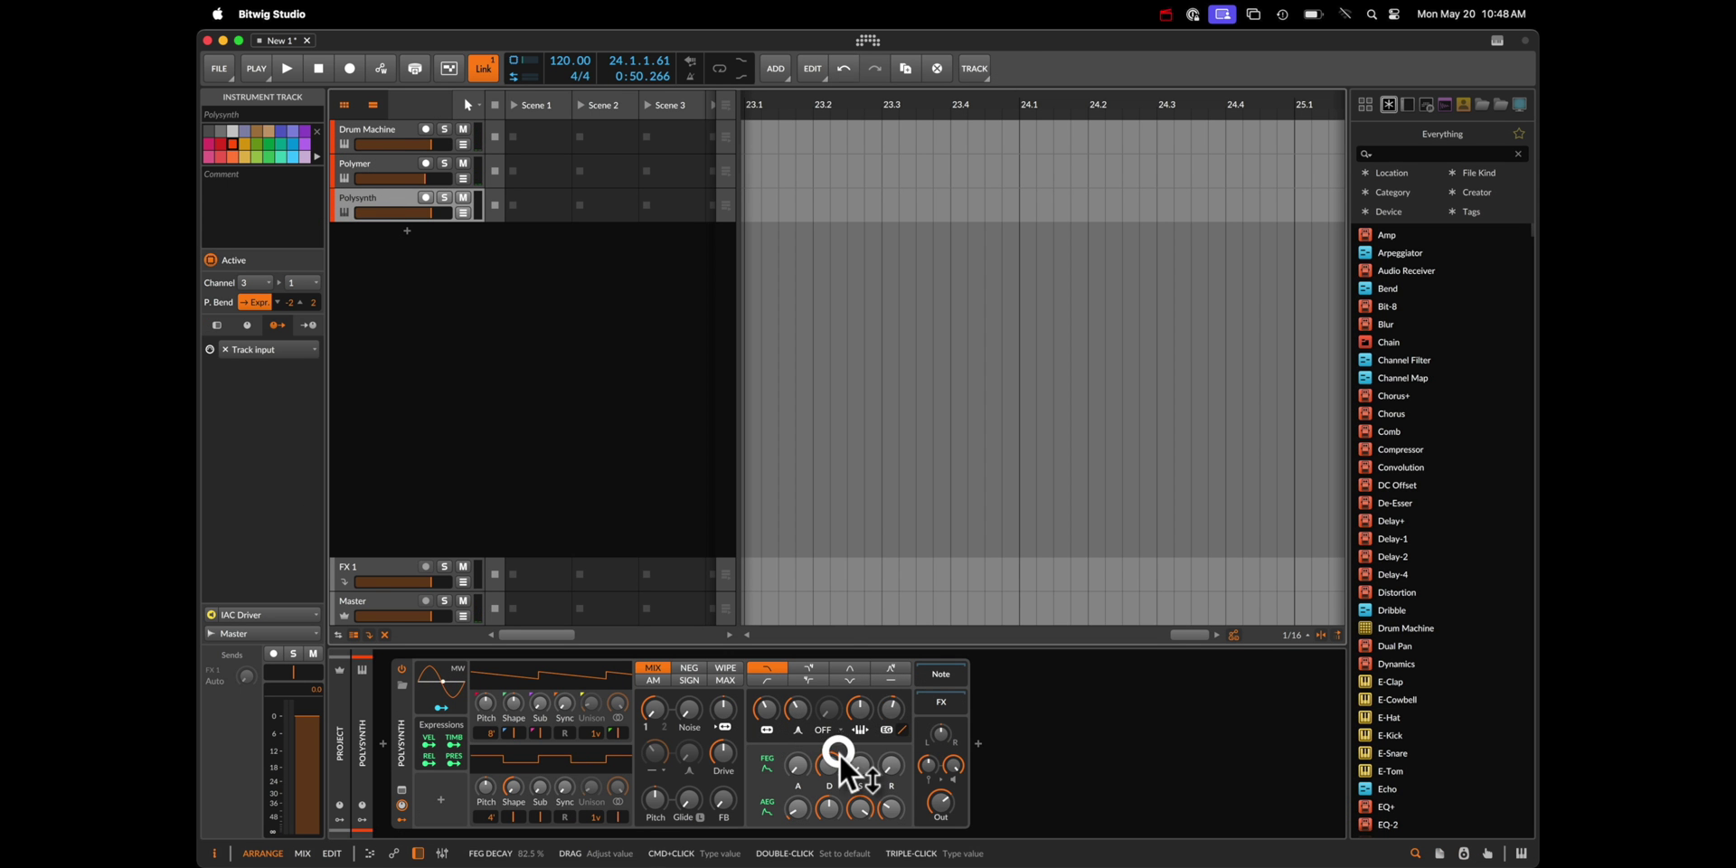
{"action": "left_click", "coordinate": [826, 765]}
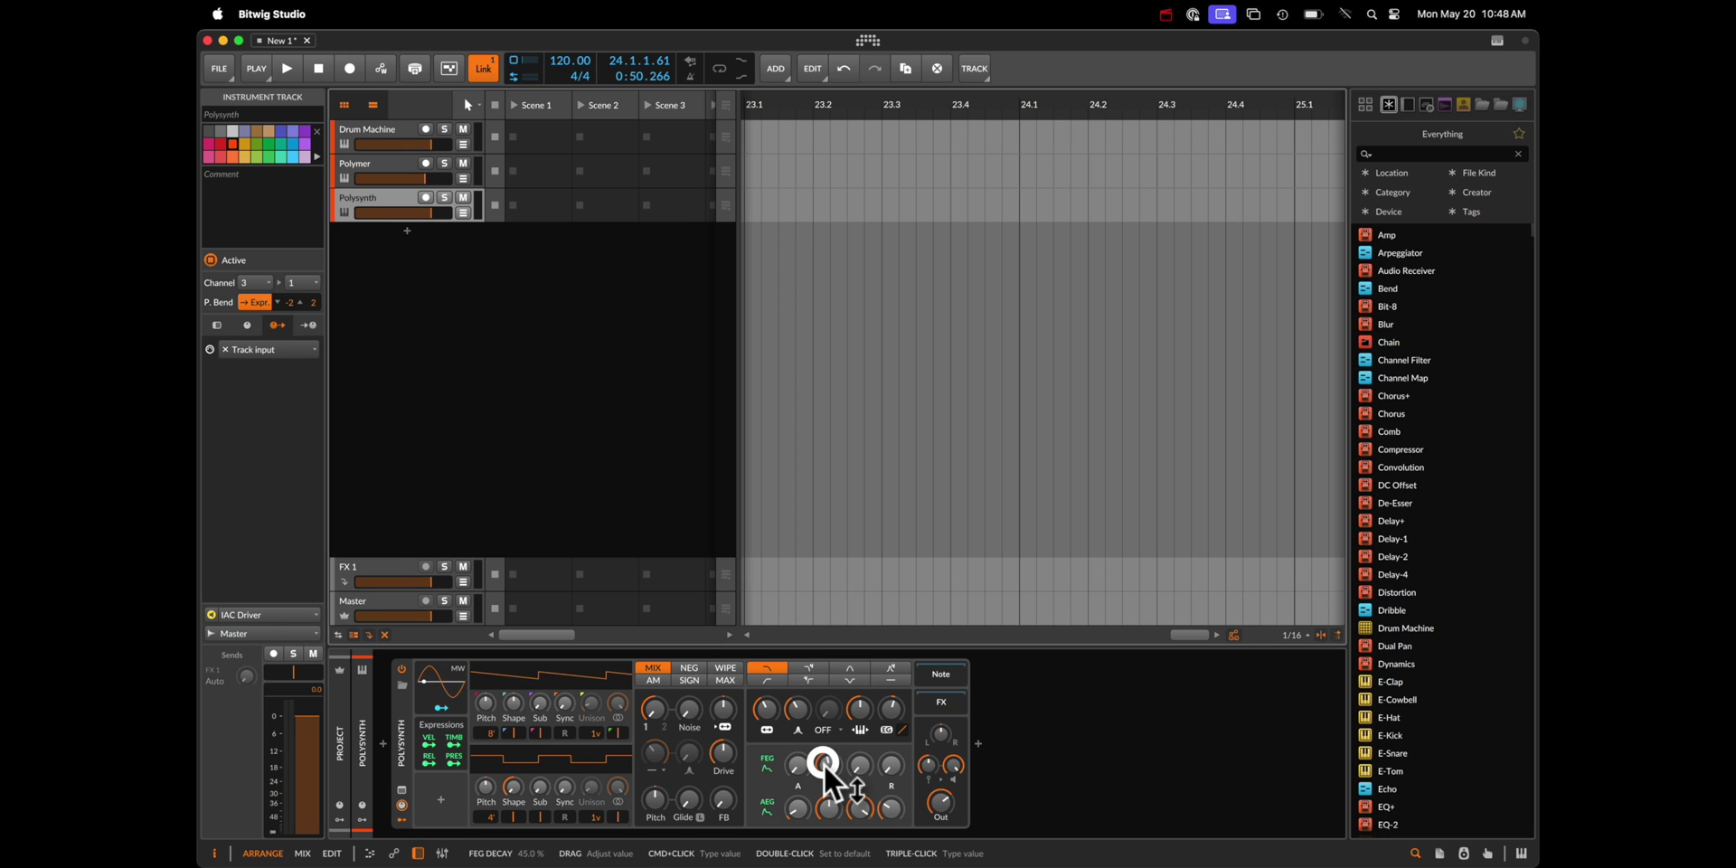
{"action": "left_click", "coordinate": [884, 769]}
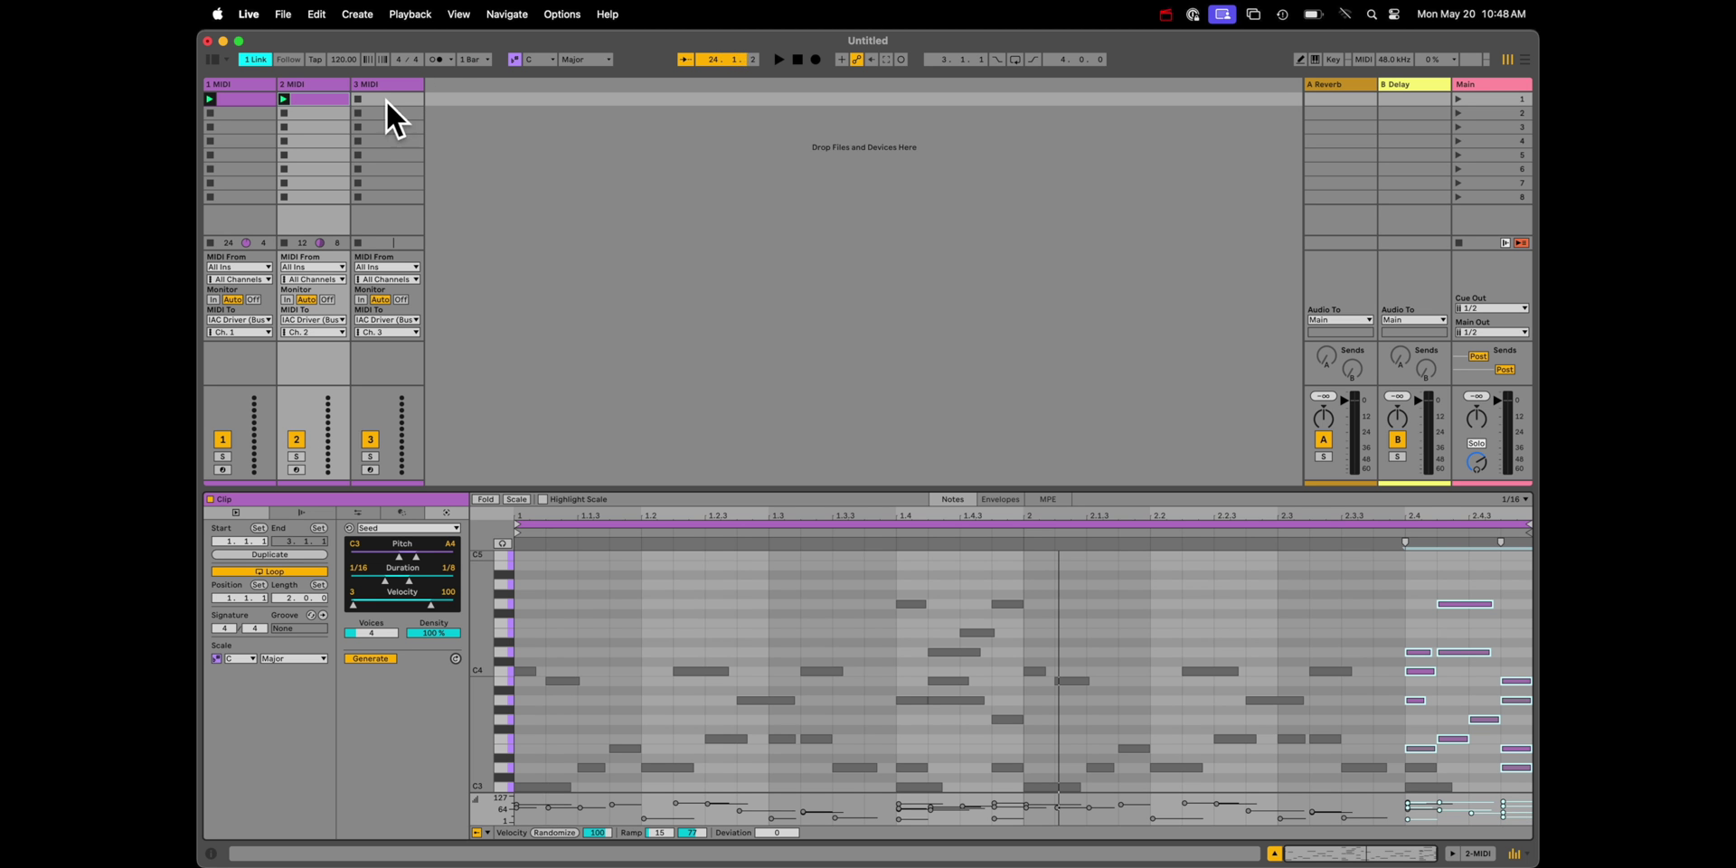
Step: Rename the second track to ARP and the first track to DRUMS
{"action": "left_click", "coordinate": [322, 85]}
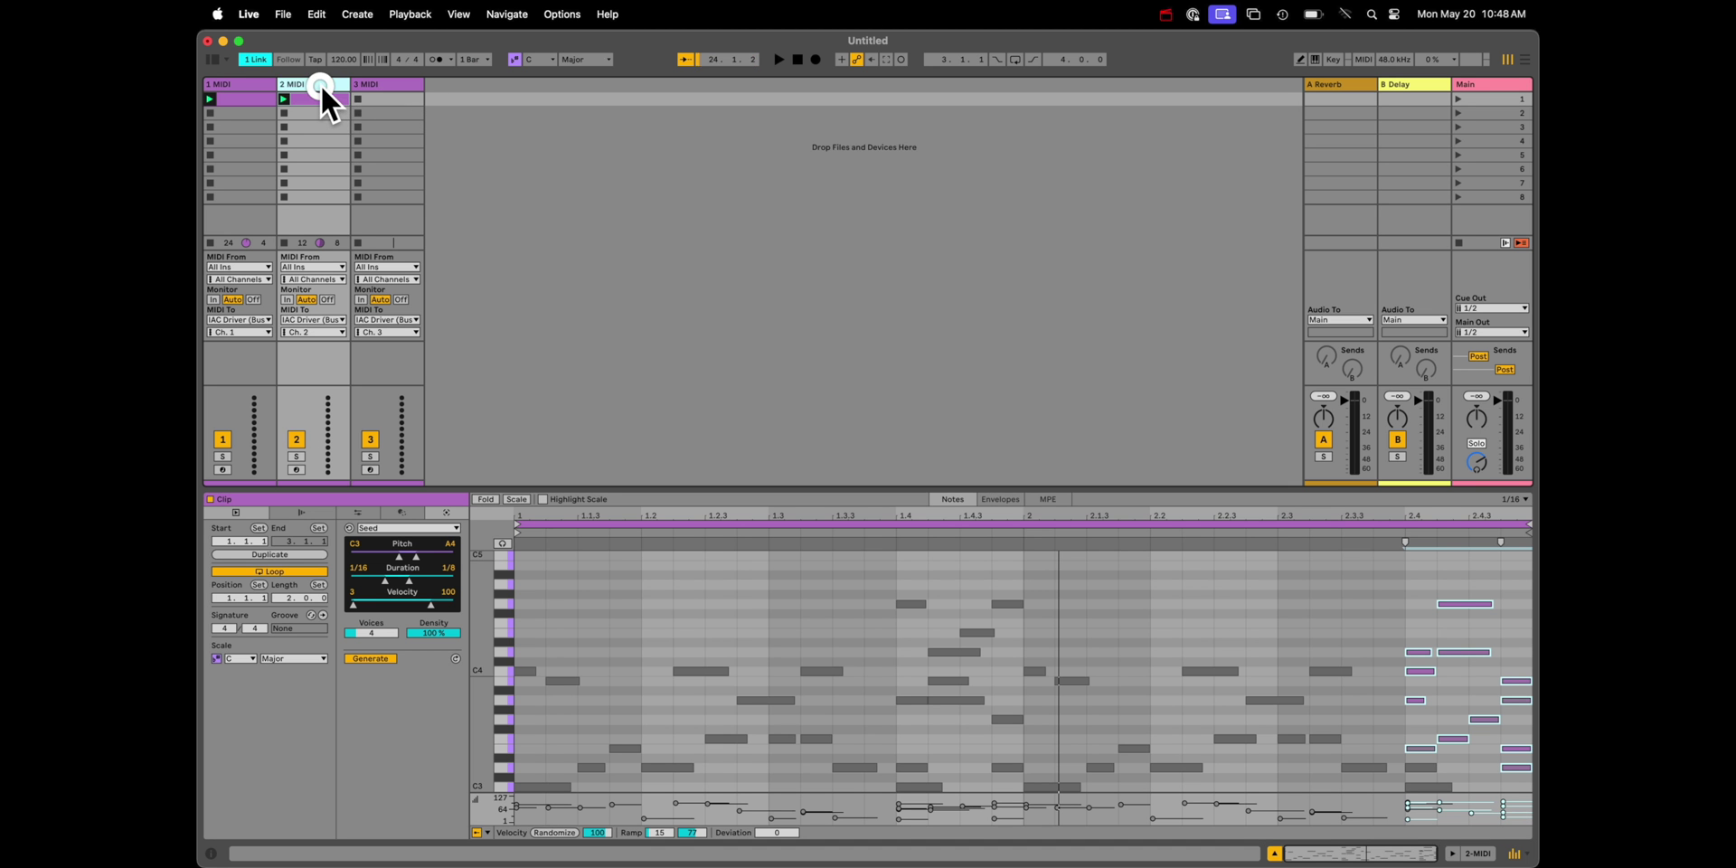
{"action": "key", "text": "super+r"}
{"action": "type", "text": "ARP"}
{"action": "left_click", "coordinate": [228, 85]}
{"action": "key", "text": "super+r"}
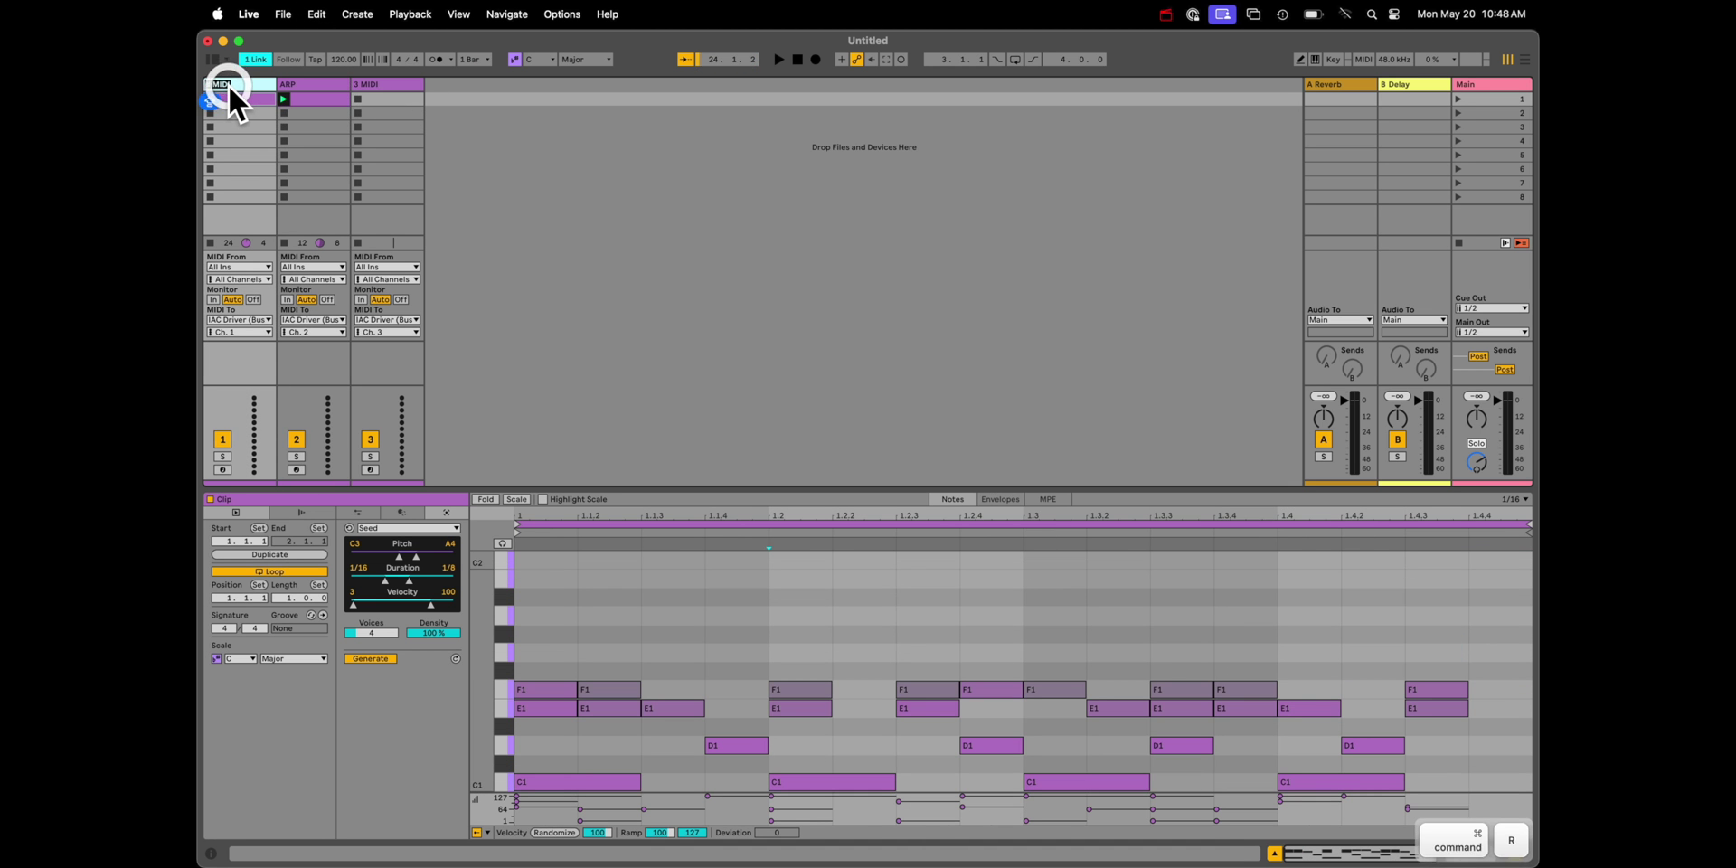
{"action": "key", "text": "BackSpace"}
{"action": "type", "text": "DRUMS"}
Step: Create a clip on track 3 and generate its notes from a hand-drawn Shape curve
{"action": "double_click", "coordinate": [387, 100]}
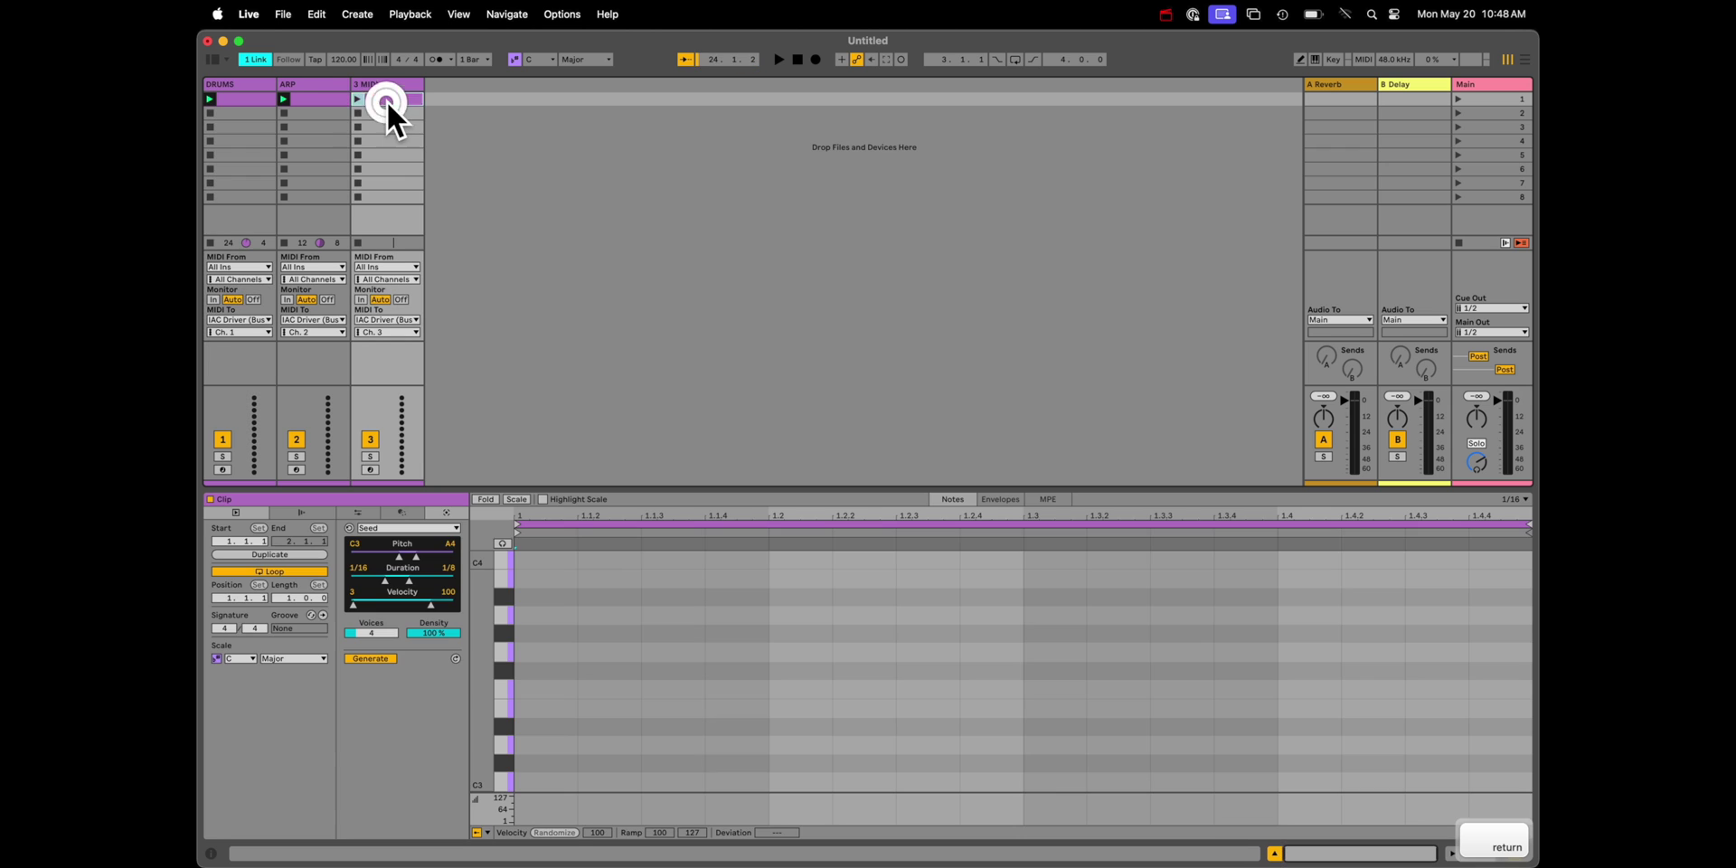
{"action": "left_click", "coordinate": [382, 529]}
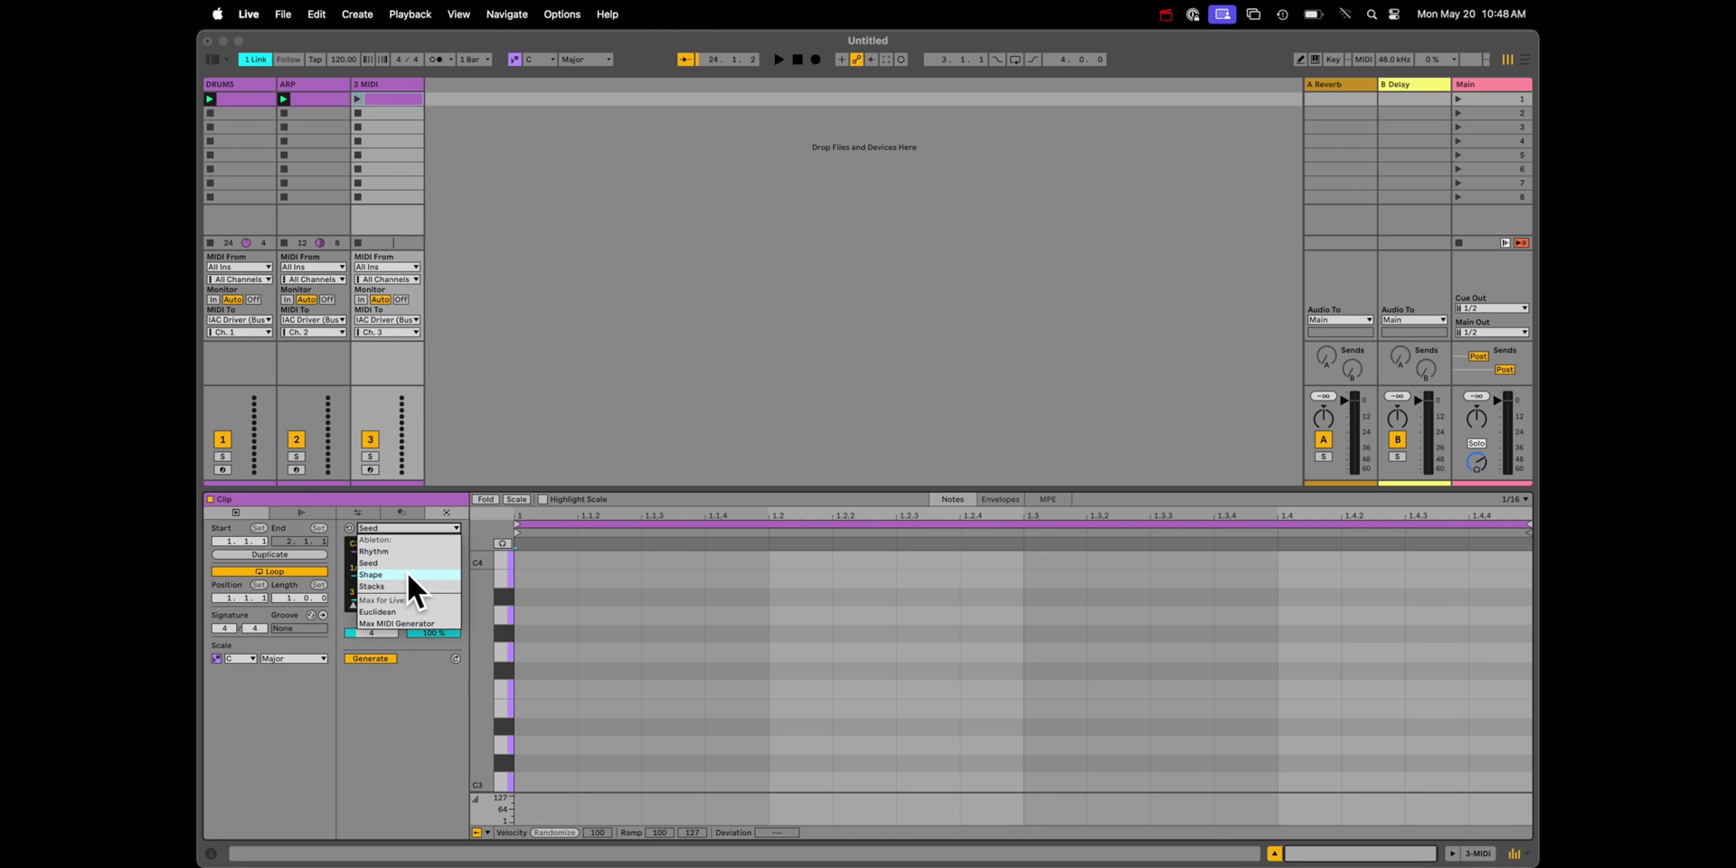
{"action": "left_click", "coordinate": [404, 573]}
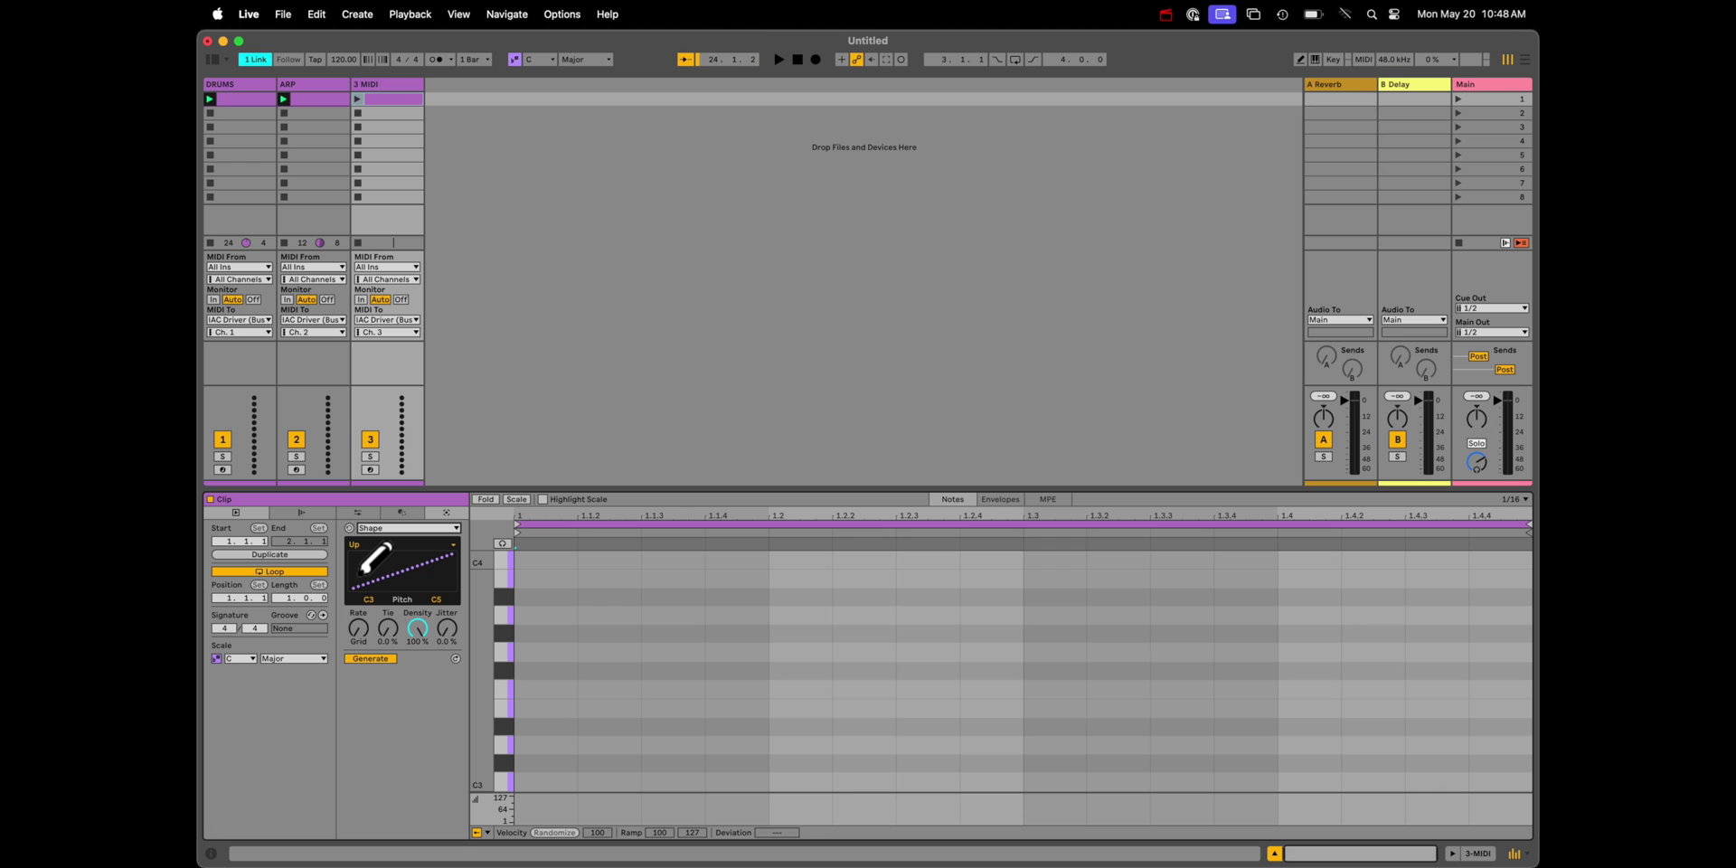
{"action": "mouse_move", "coordinate": [363, 570]}
{"action": "left_mouse_down"}
{"action": "mouse_move", "coordinate": [407, 601]}
{"action": "mouse_move", "coordinate": [457, 579]}
{"action": "left_mouse_up"}
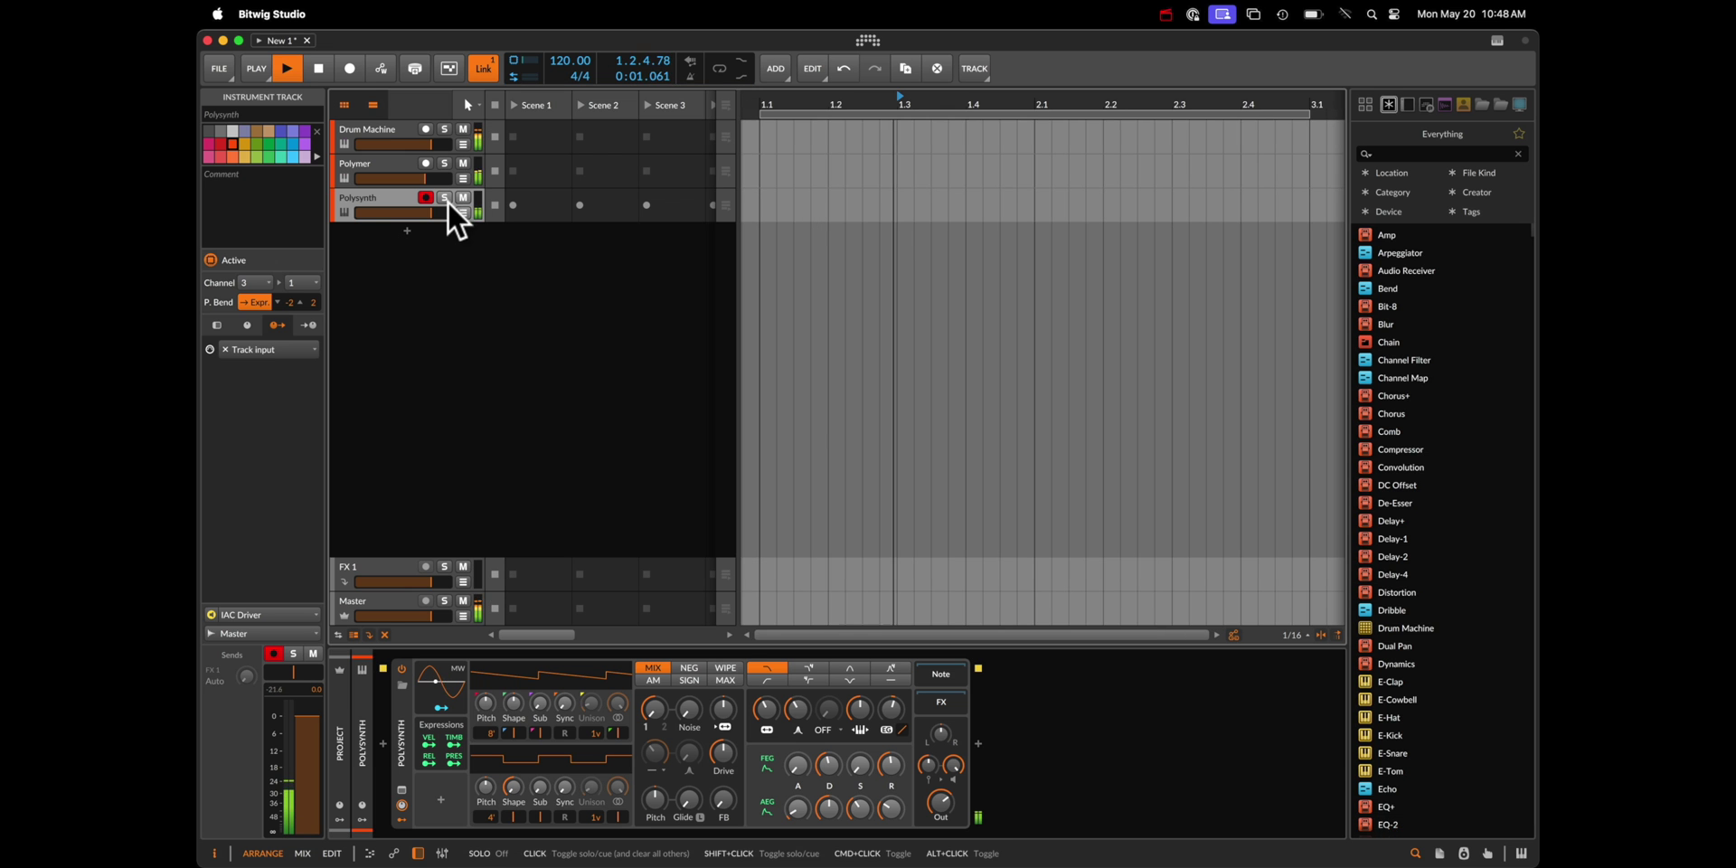
Step: Solo the Polysynth track in Bitwig and redraw the Shape curve in Live to regenerate notes
{"action": "left_click", "coordinate": [444, 198]}
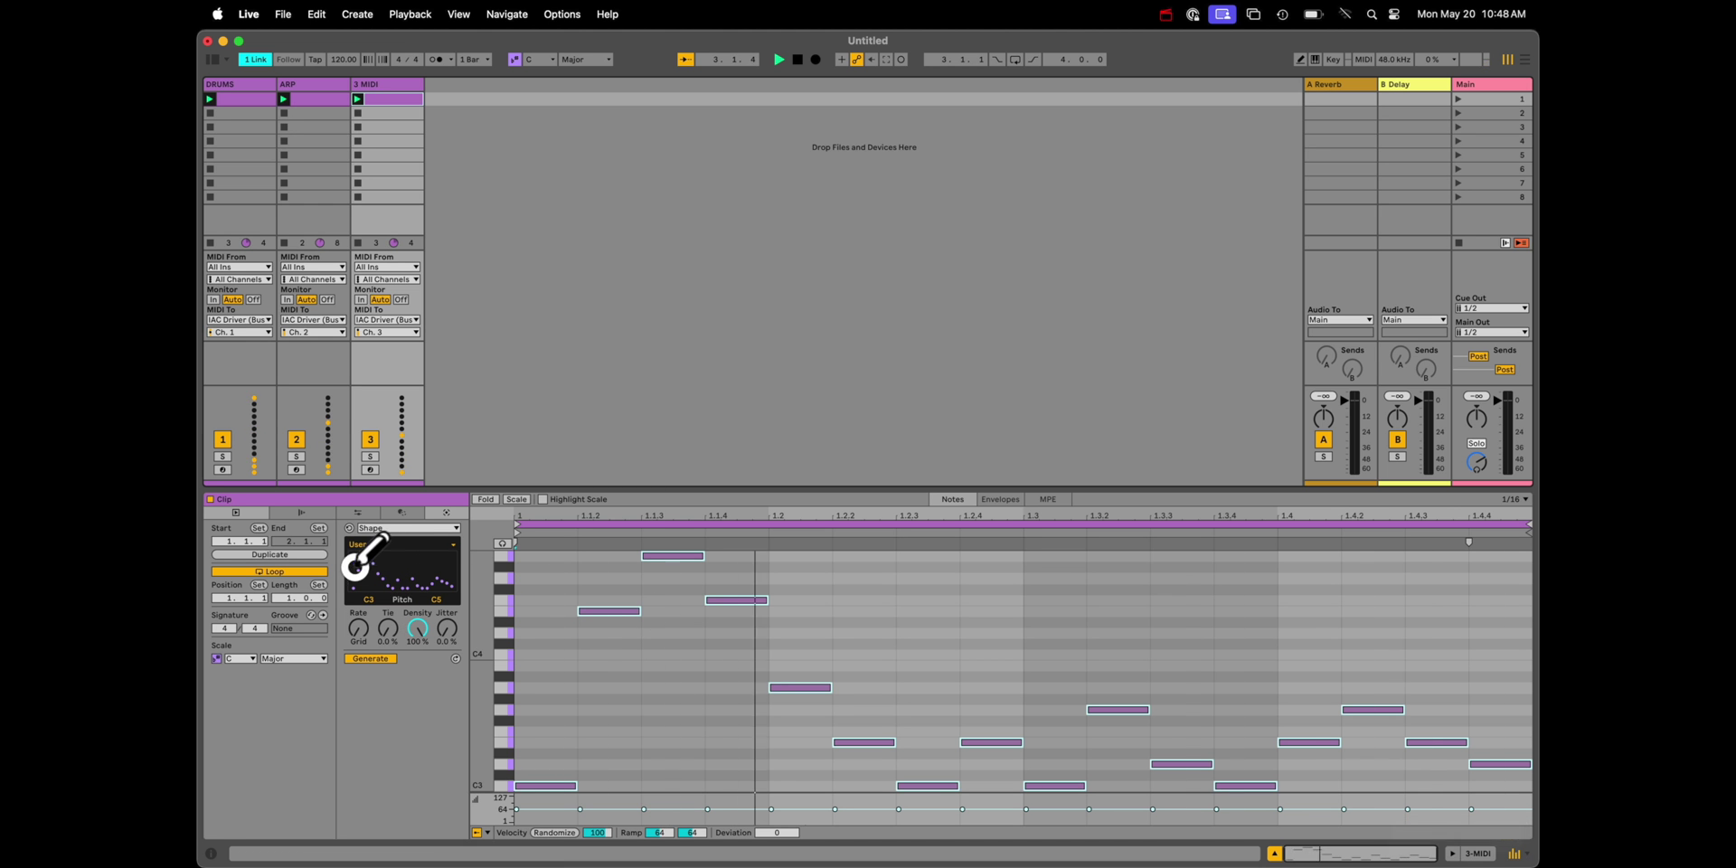
{"action": "left_click_drag", "start_coordinate": [357, 565], "coordinate": [458, 574]}
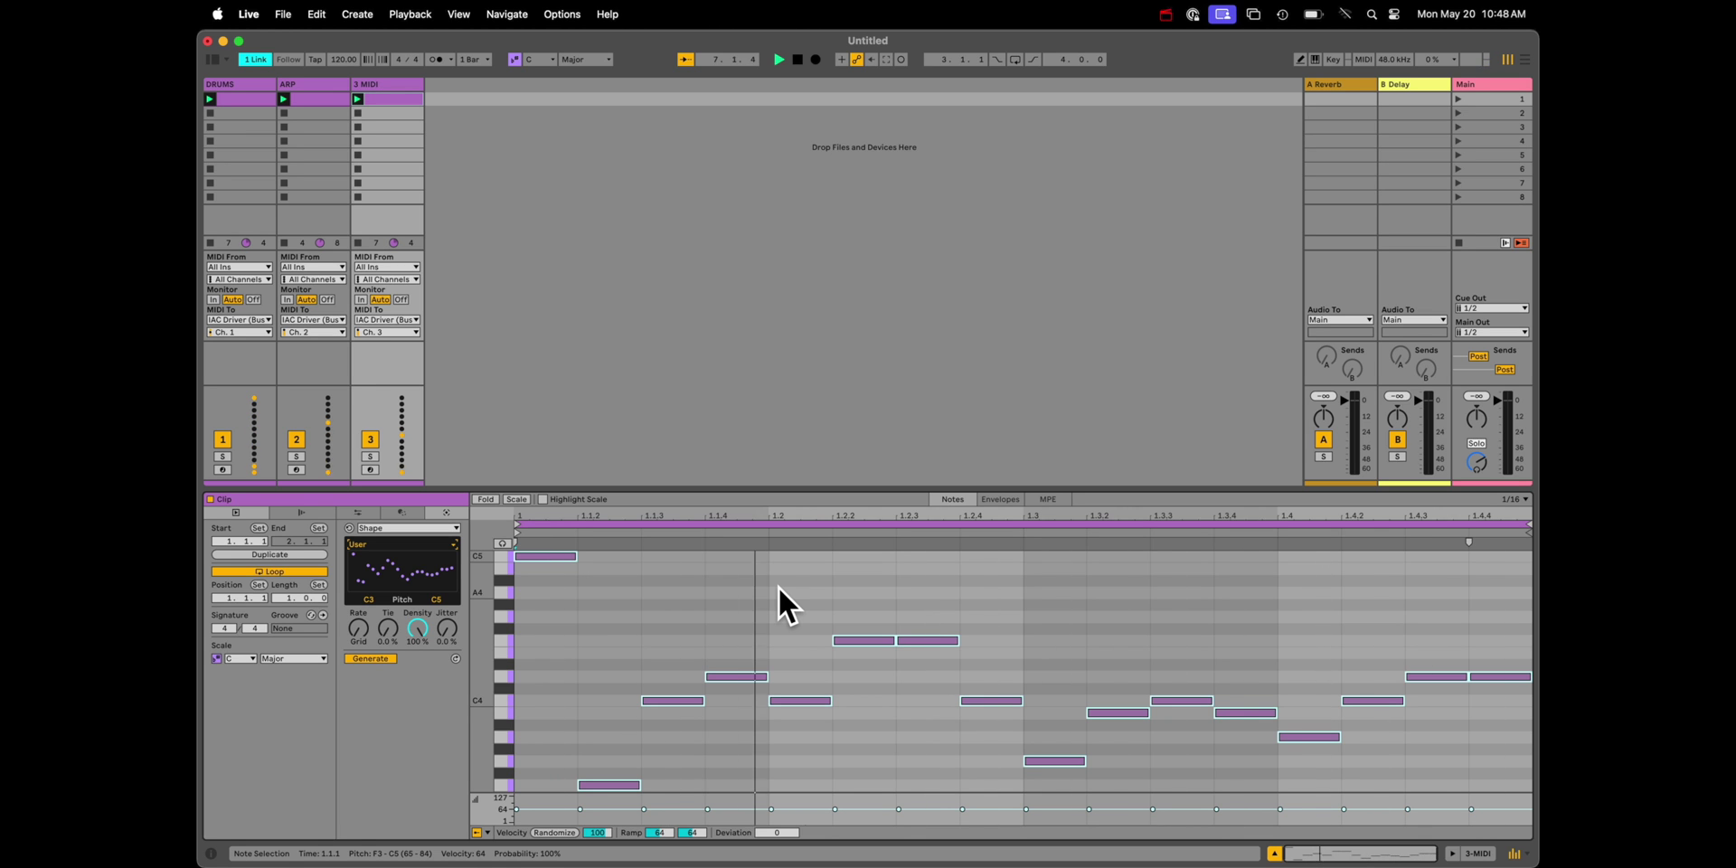
Step: Lengthen the Shape clip's notes by tying more of them and play the clip back
{"action": "key", "text": "space"}
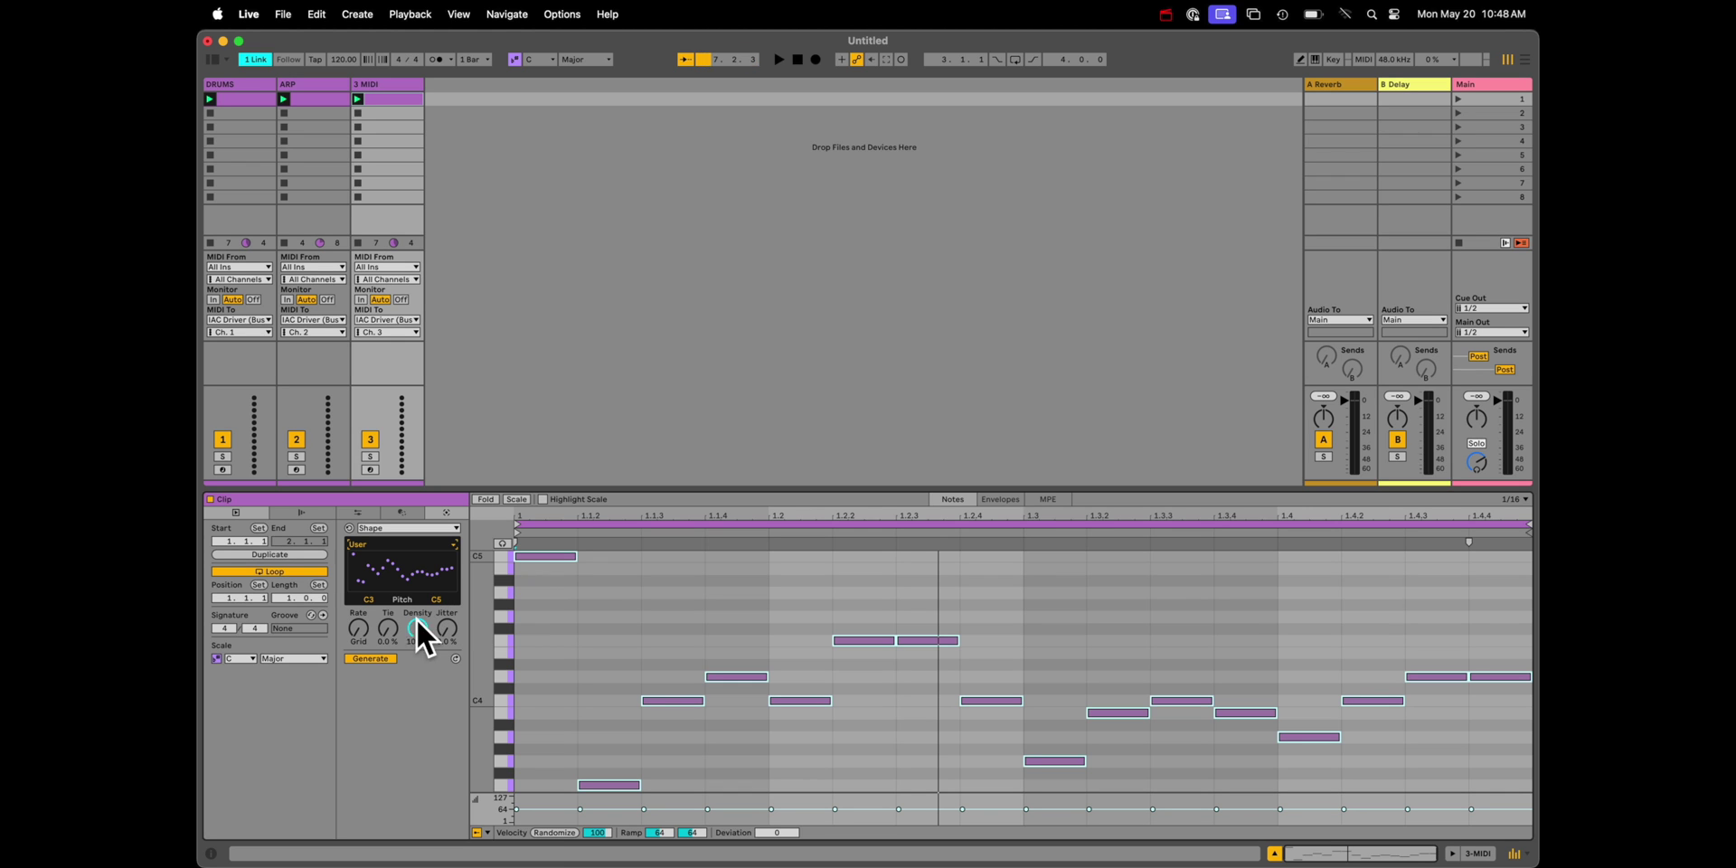
{"action": "left_click_drag", "start_coordinate": [381, 629], "coordinate": [380, 627]}
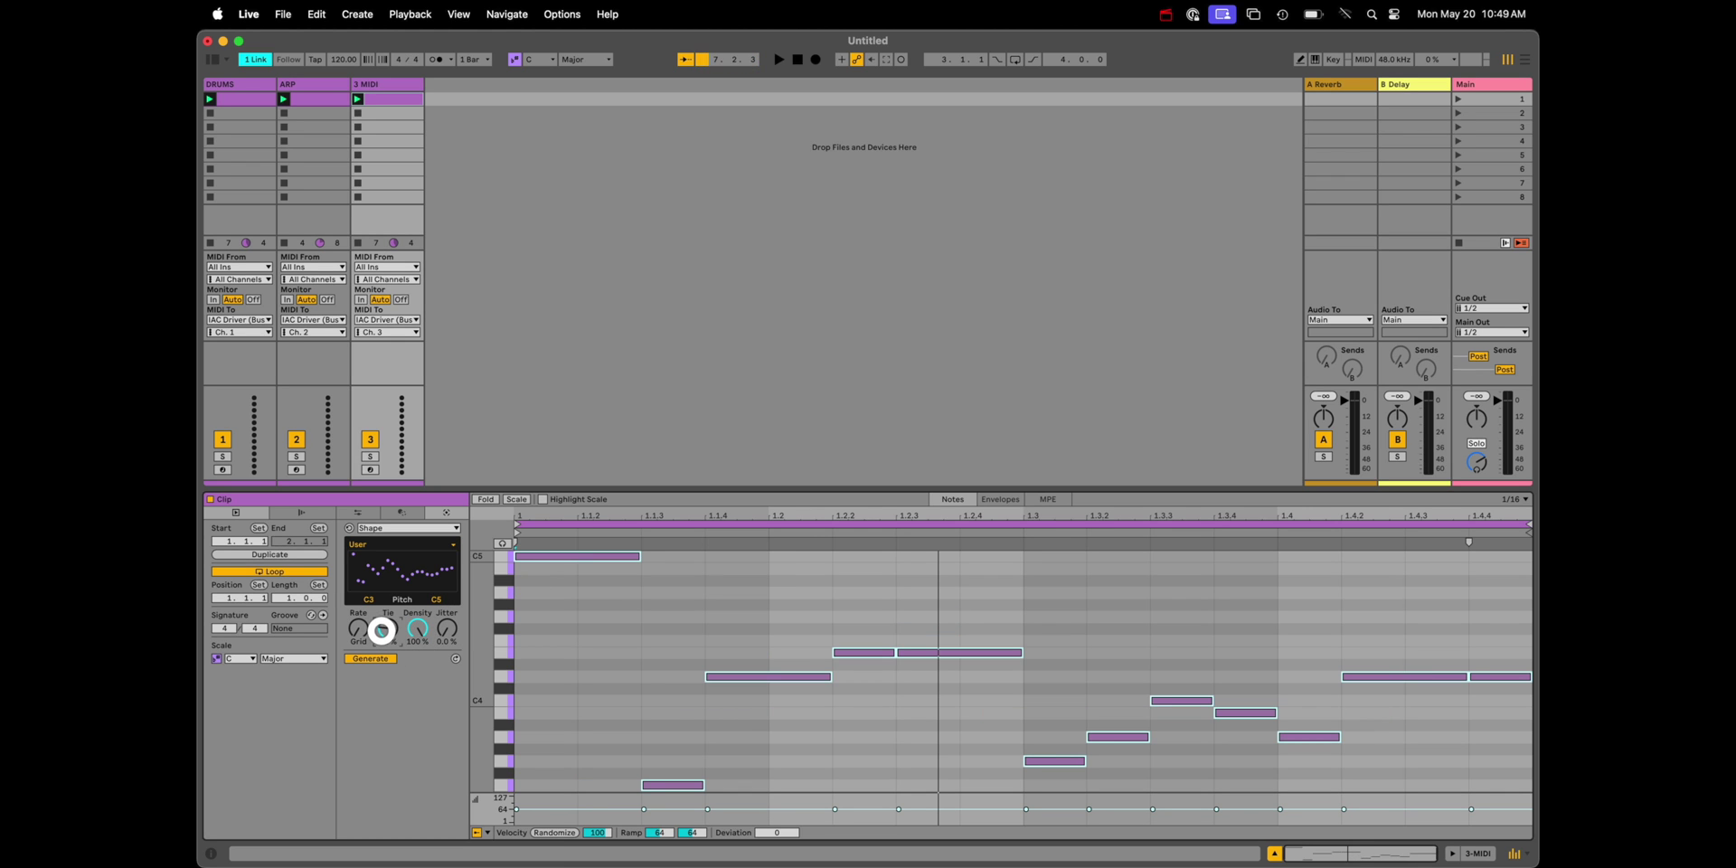
{"action": "key", "text": "space"}
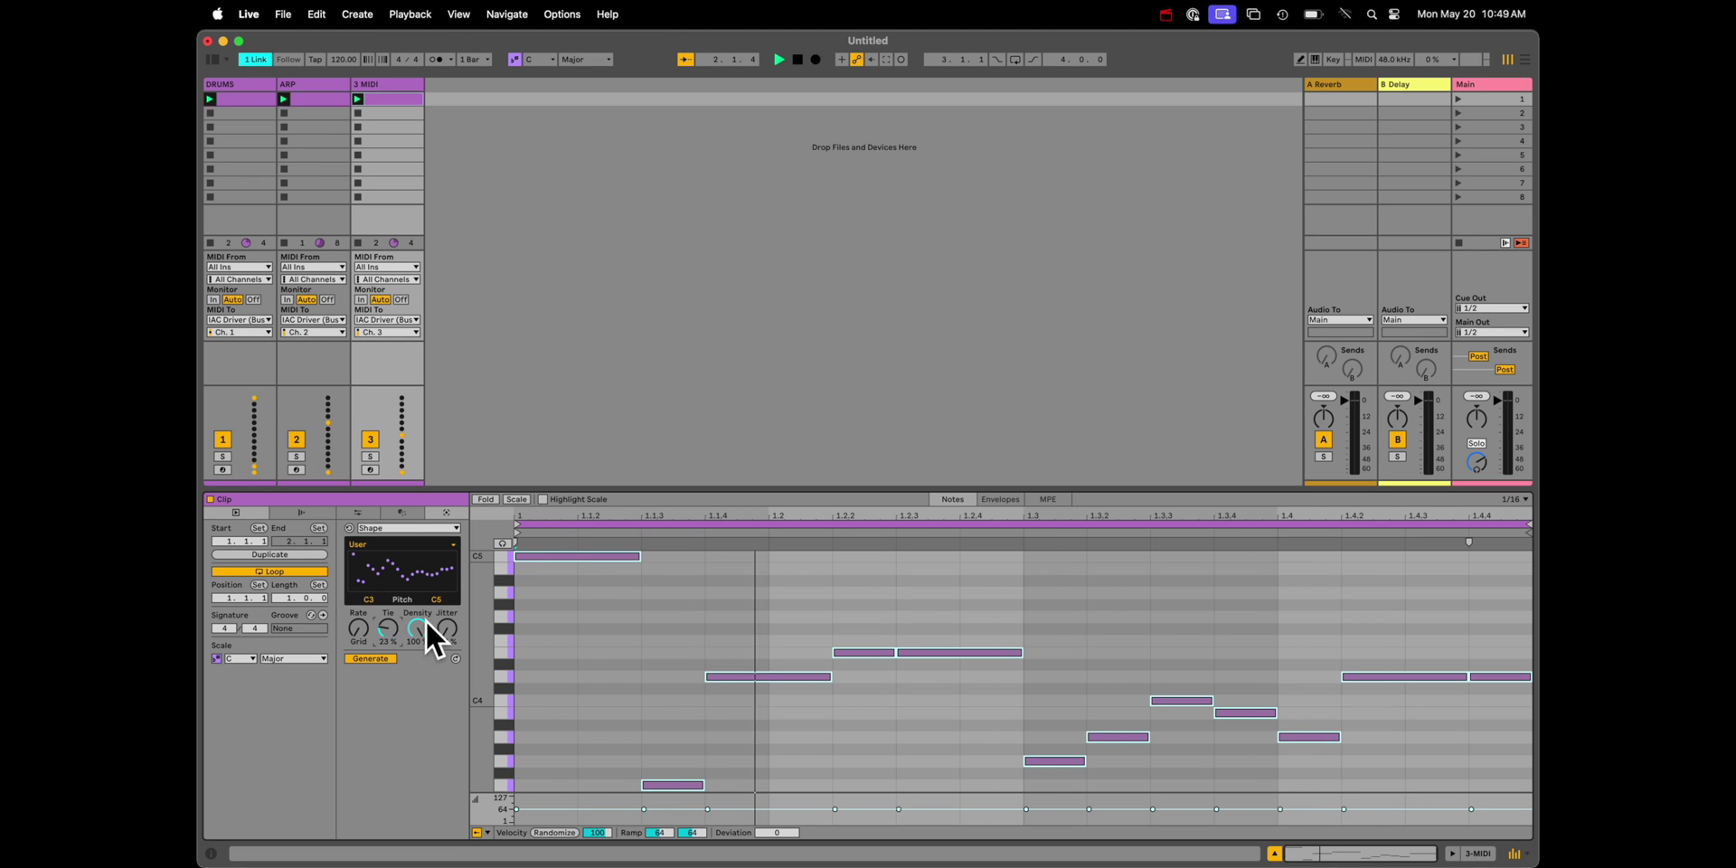
Step: Lower the Shape pitch range to C1–G2 and restart session playback
{"action": "key", "text": "space"}
{"action": "left_click_drag", "start_coordinate": [371, 600], "coordinate": [442, 594]}
{"action": "scroll", "coordinate": [442, 595], "scroll_direction": "up", "scroll_amount": 5}
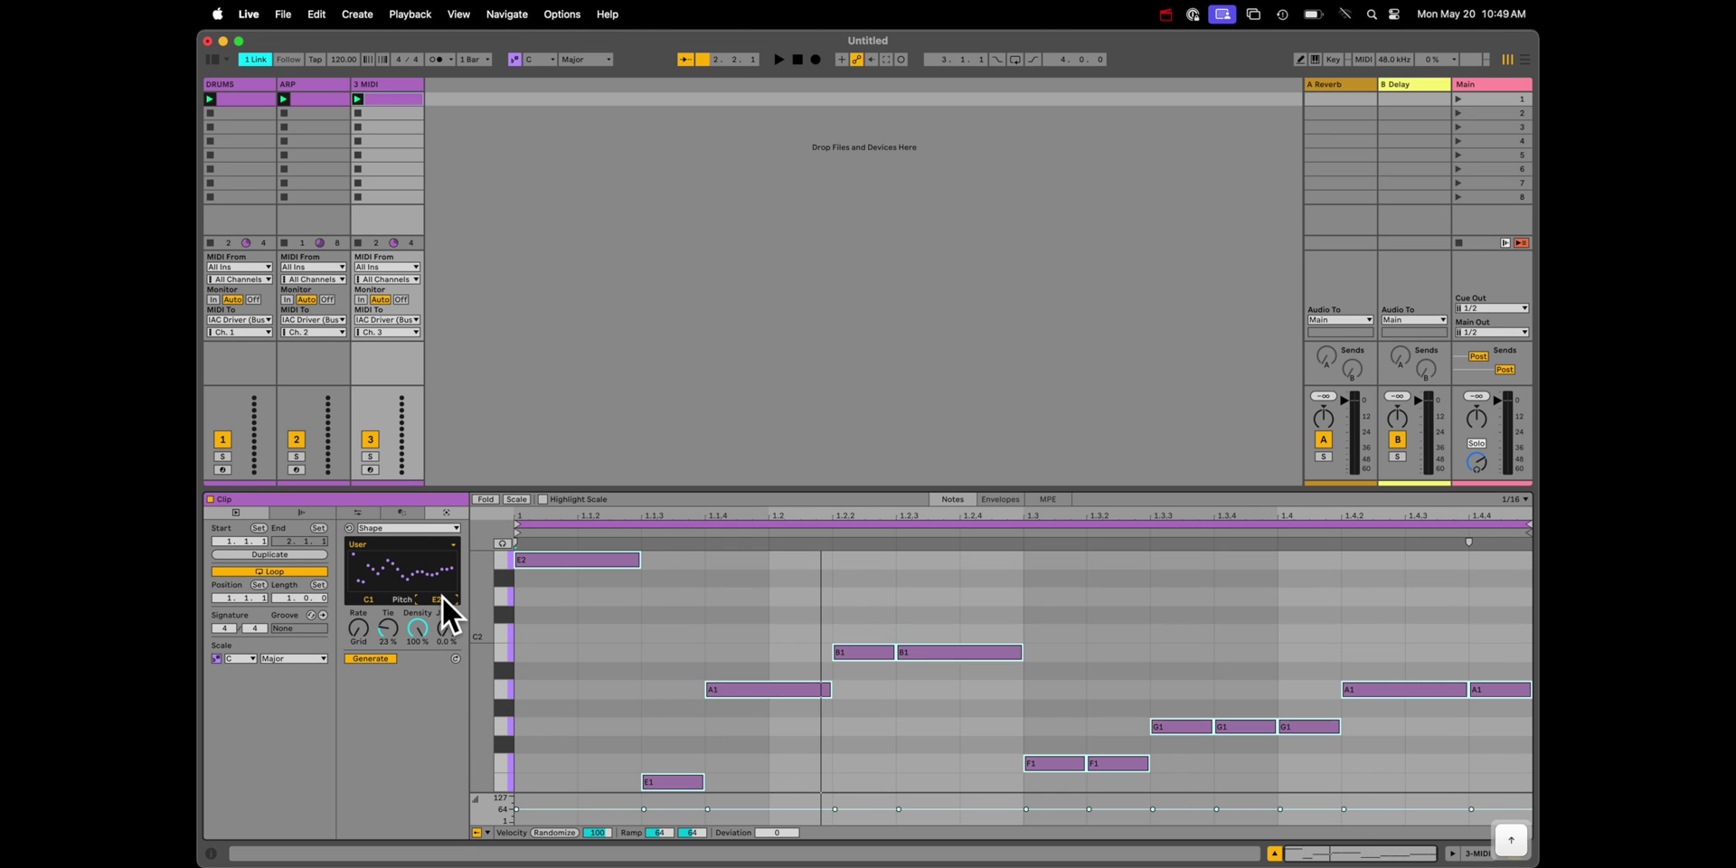
{"action": "scroll", "coordinate": [442, 595], "scroll_direction": "down", "scroll_amount": 2}
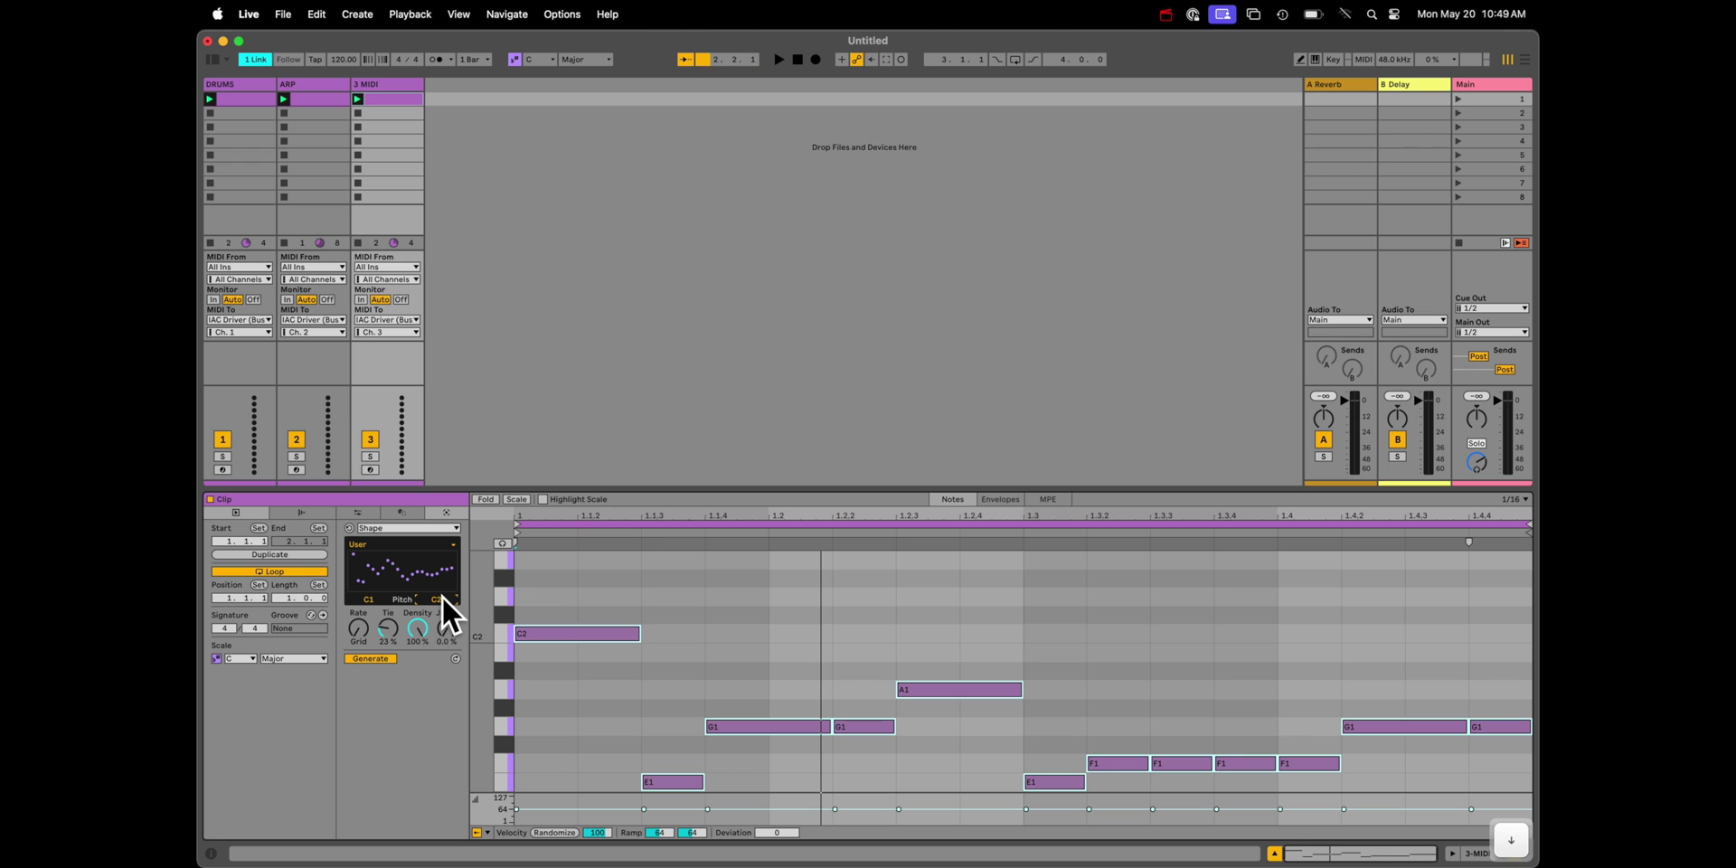
{"action": "scroll", "coordinate": [443, 597], "scroll_direction": "up", "scroll_amount": 7}
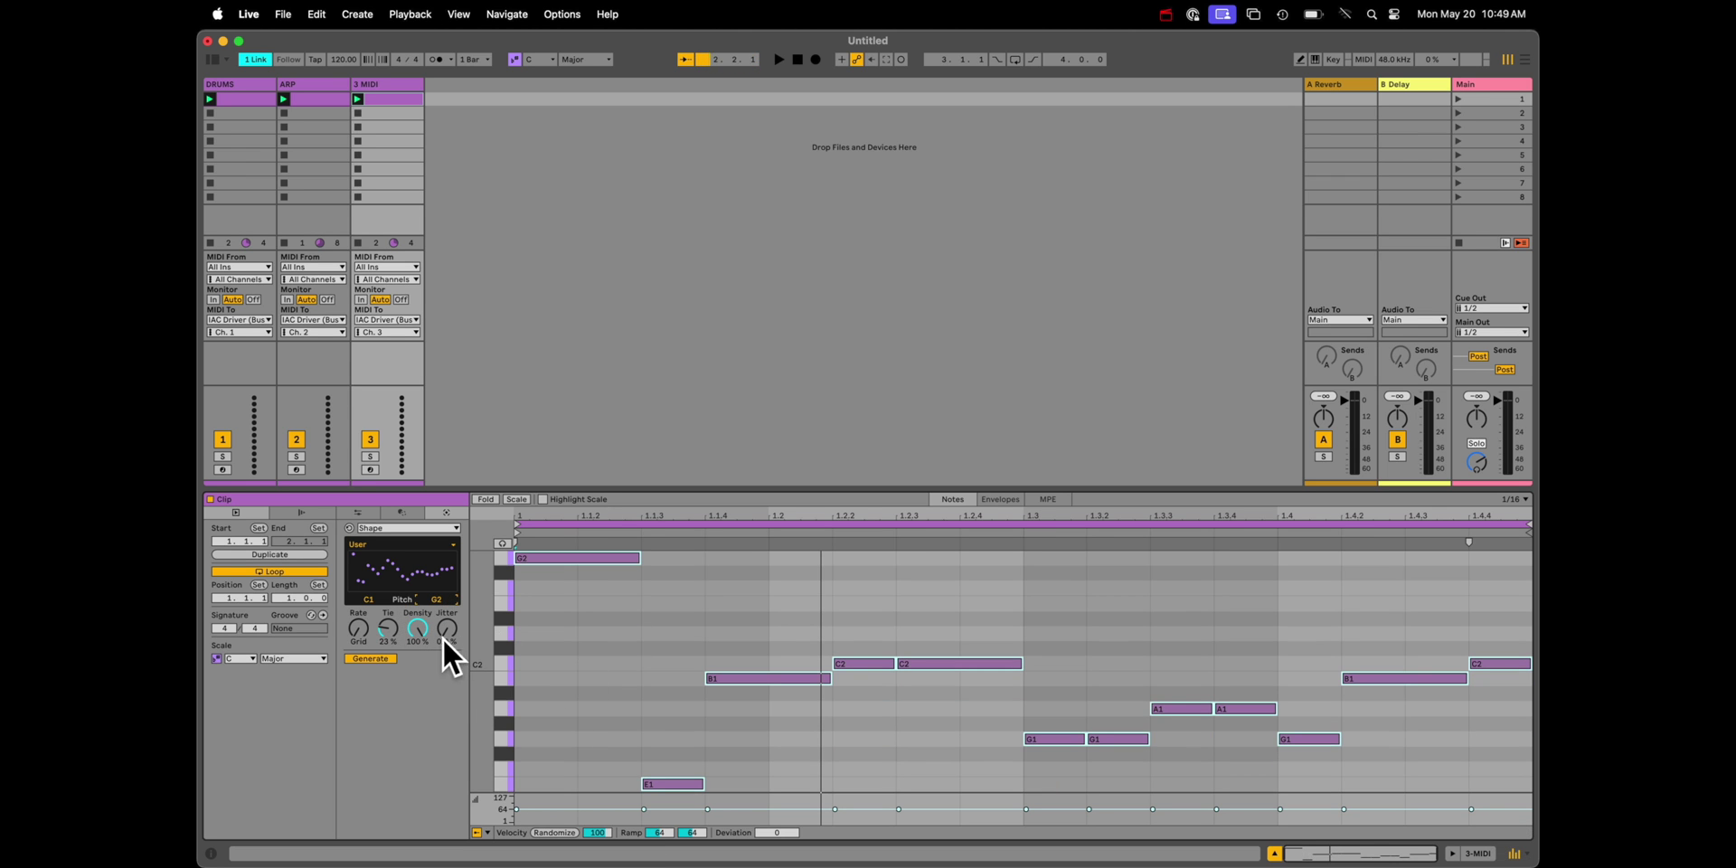
{"action": "key", "text": "space"}
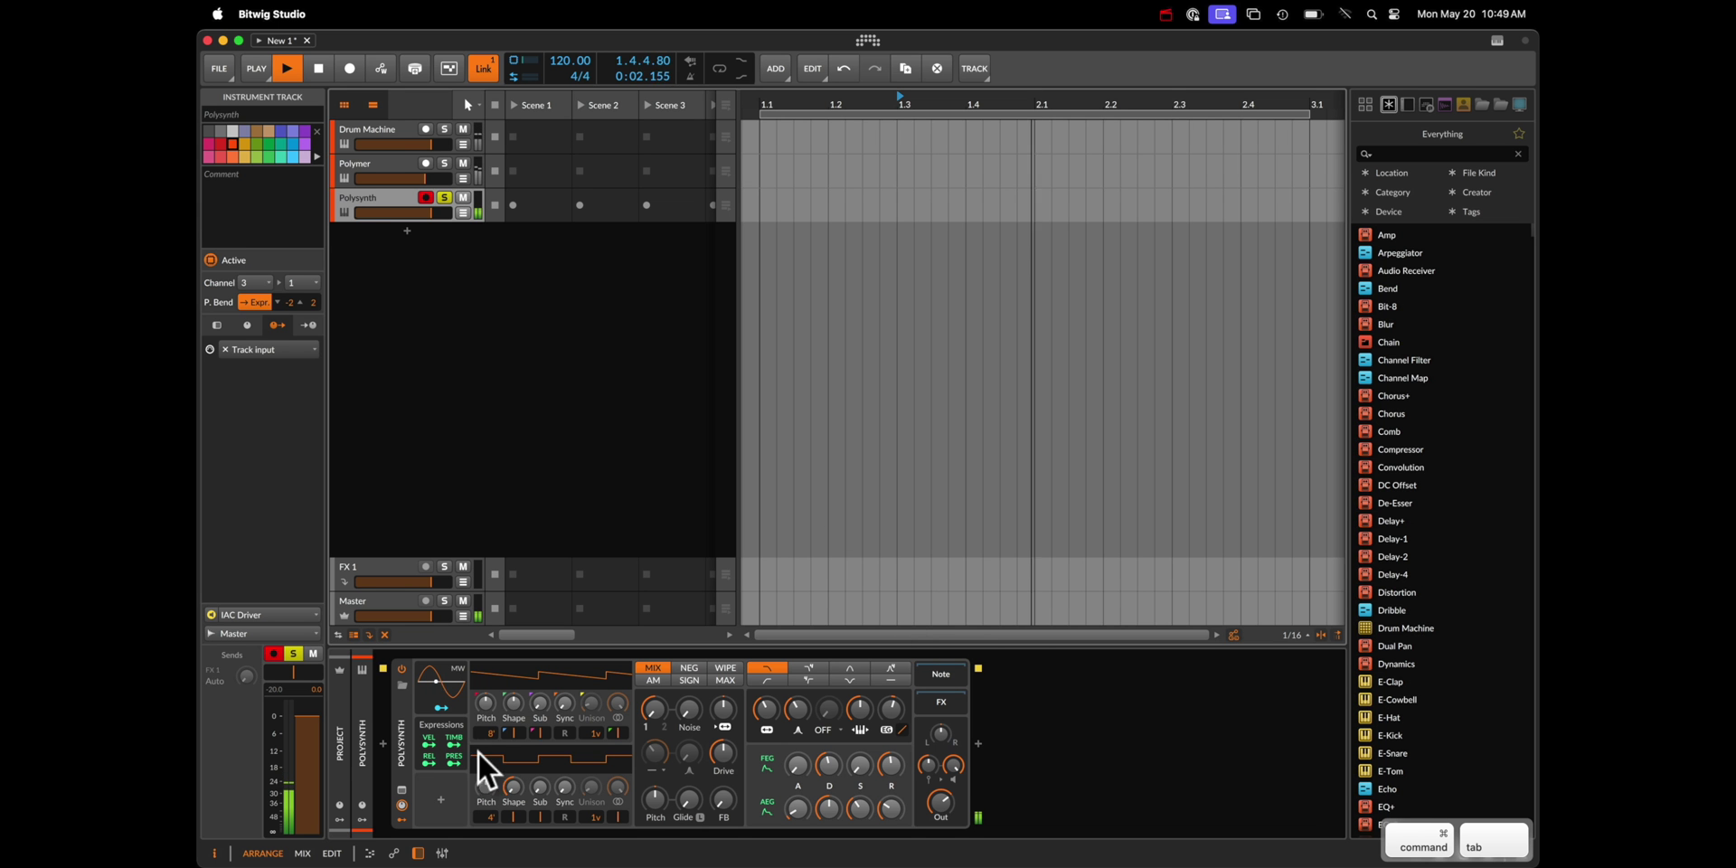
Step: Set Polysynth to Digi voice mode and retune filter envelope depth, decay and 75% release
{"action": "left_click", "coordinate": [404, 750]}
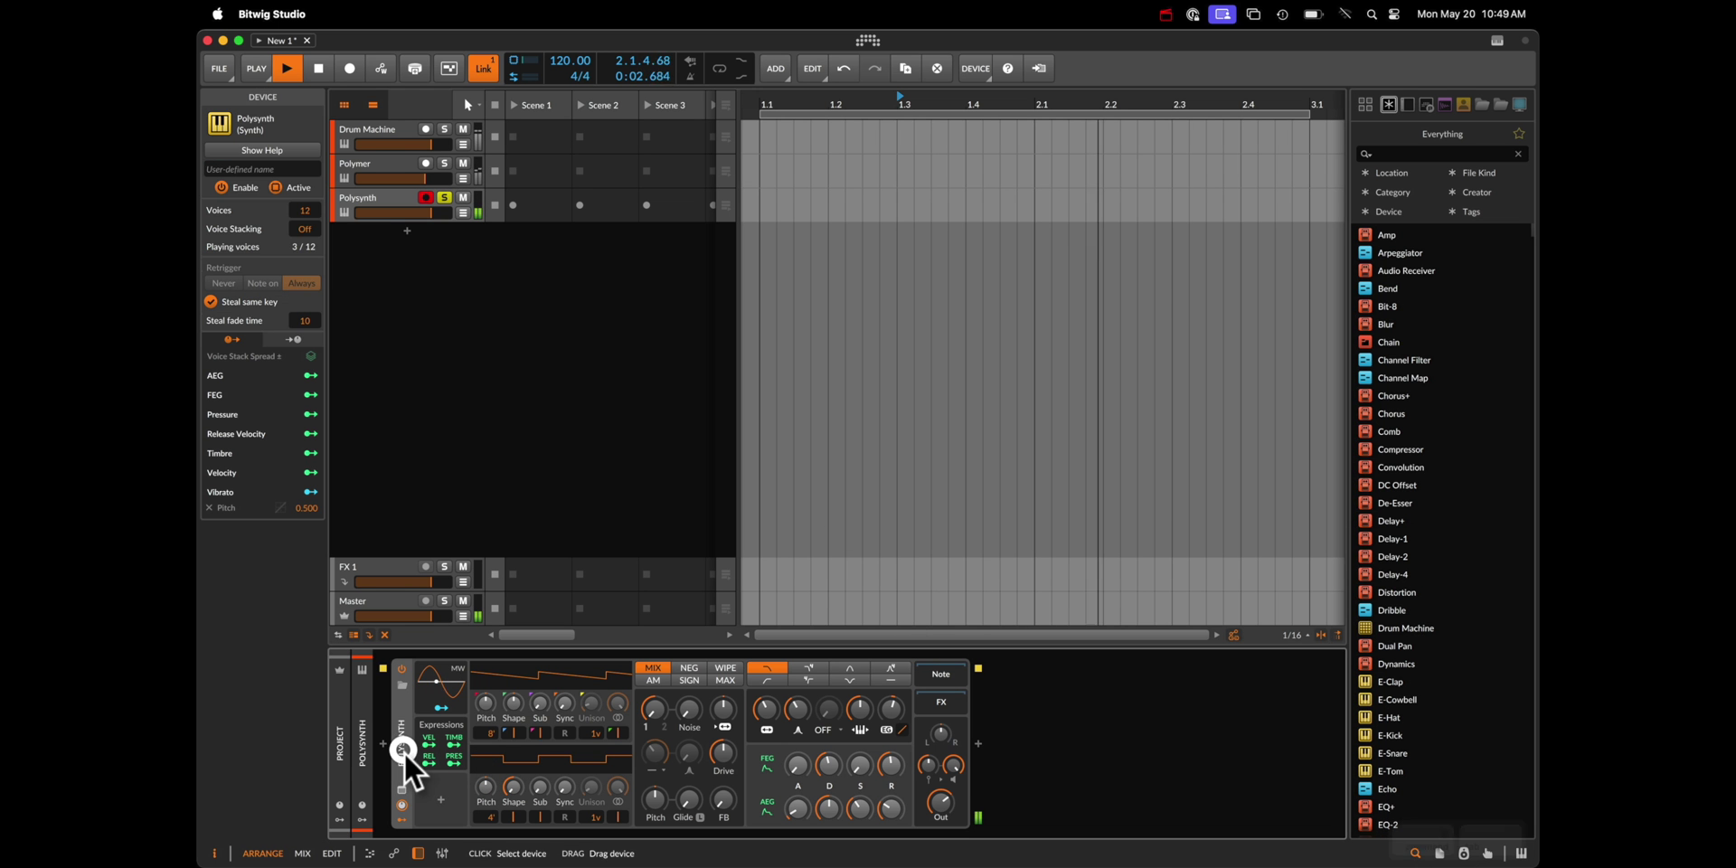
{"action": "left_click", "coordinate": [300, 214]}
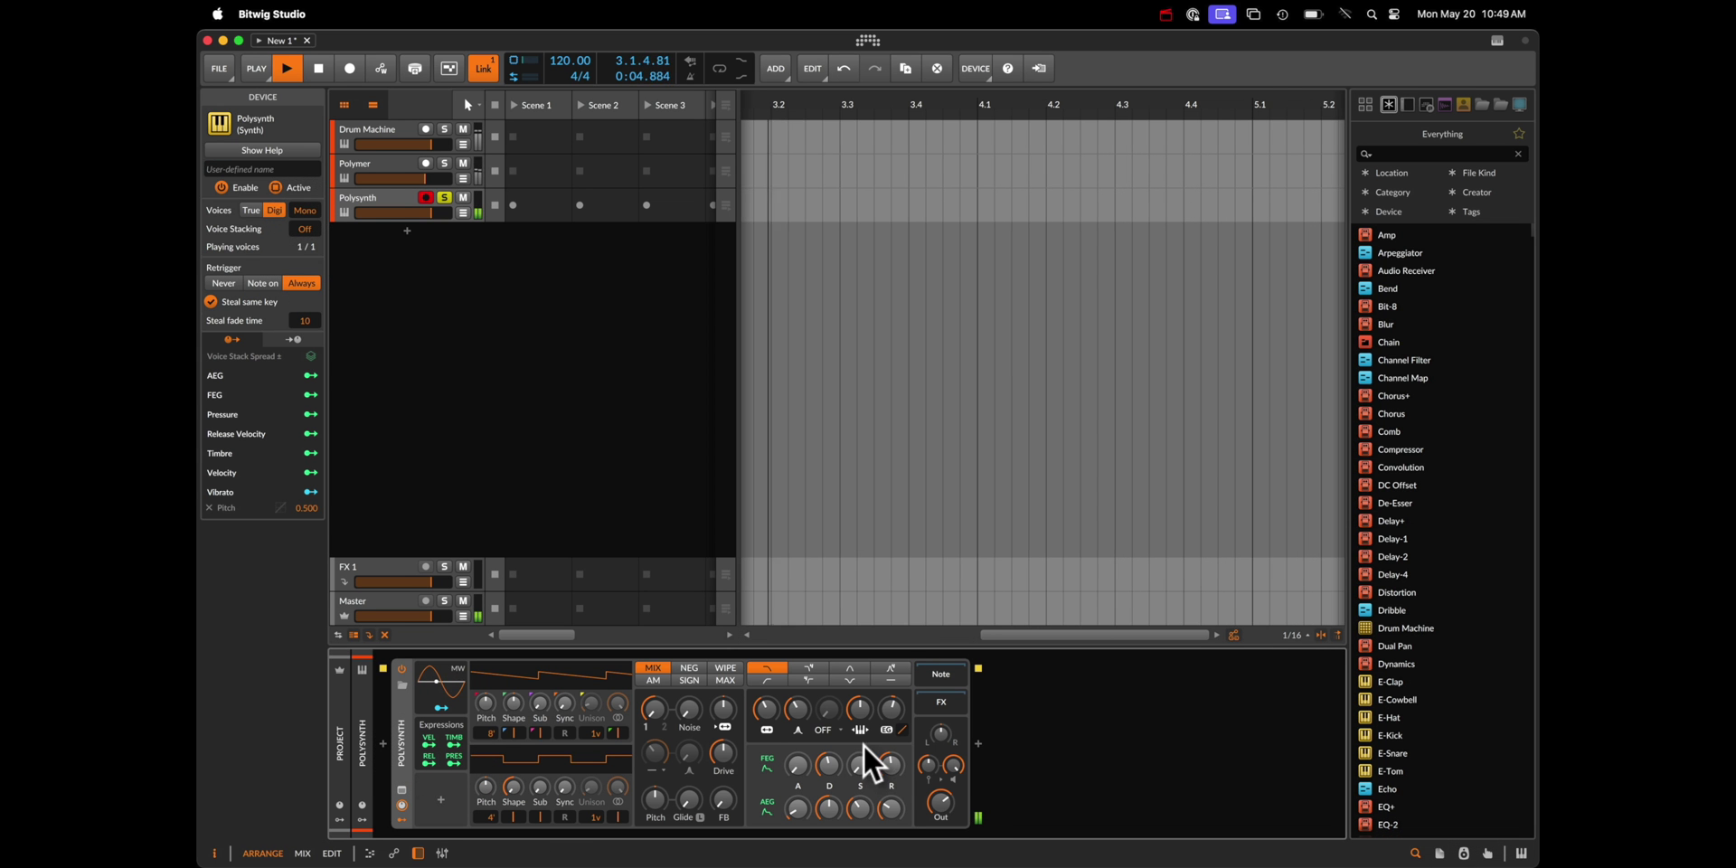
{"action": "left_click", "coordinate": [776, 718]}
{"action": "left_click", "coordinate": [893, 718]}
{"action": "key", "text": "Return"}
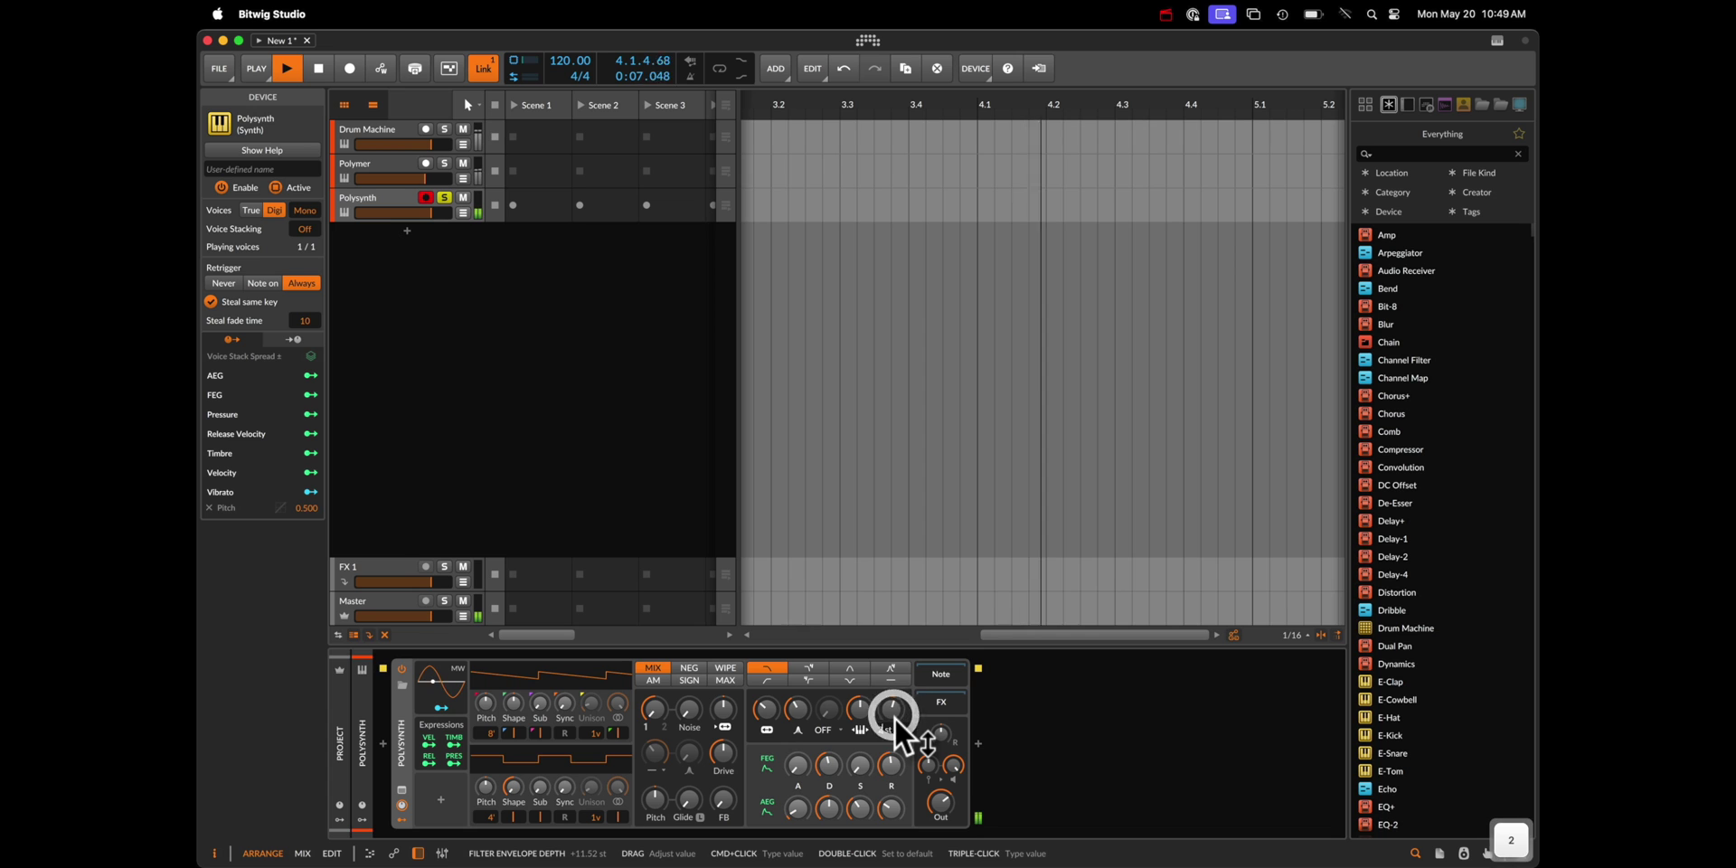
{"action": "left_click", "coordinate": [828, 764]}
{"action": "left_click", "coordinate": [891, 764]}
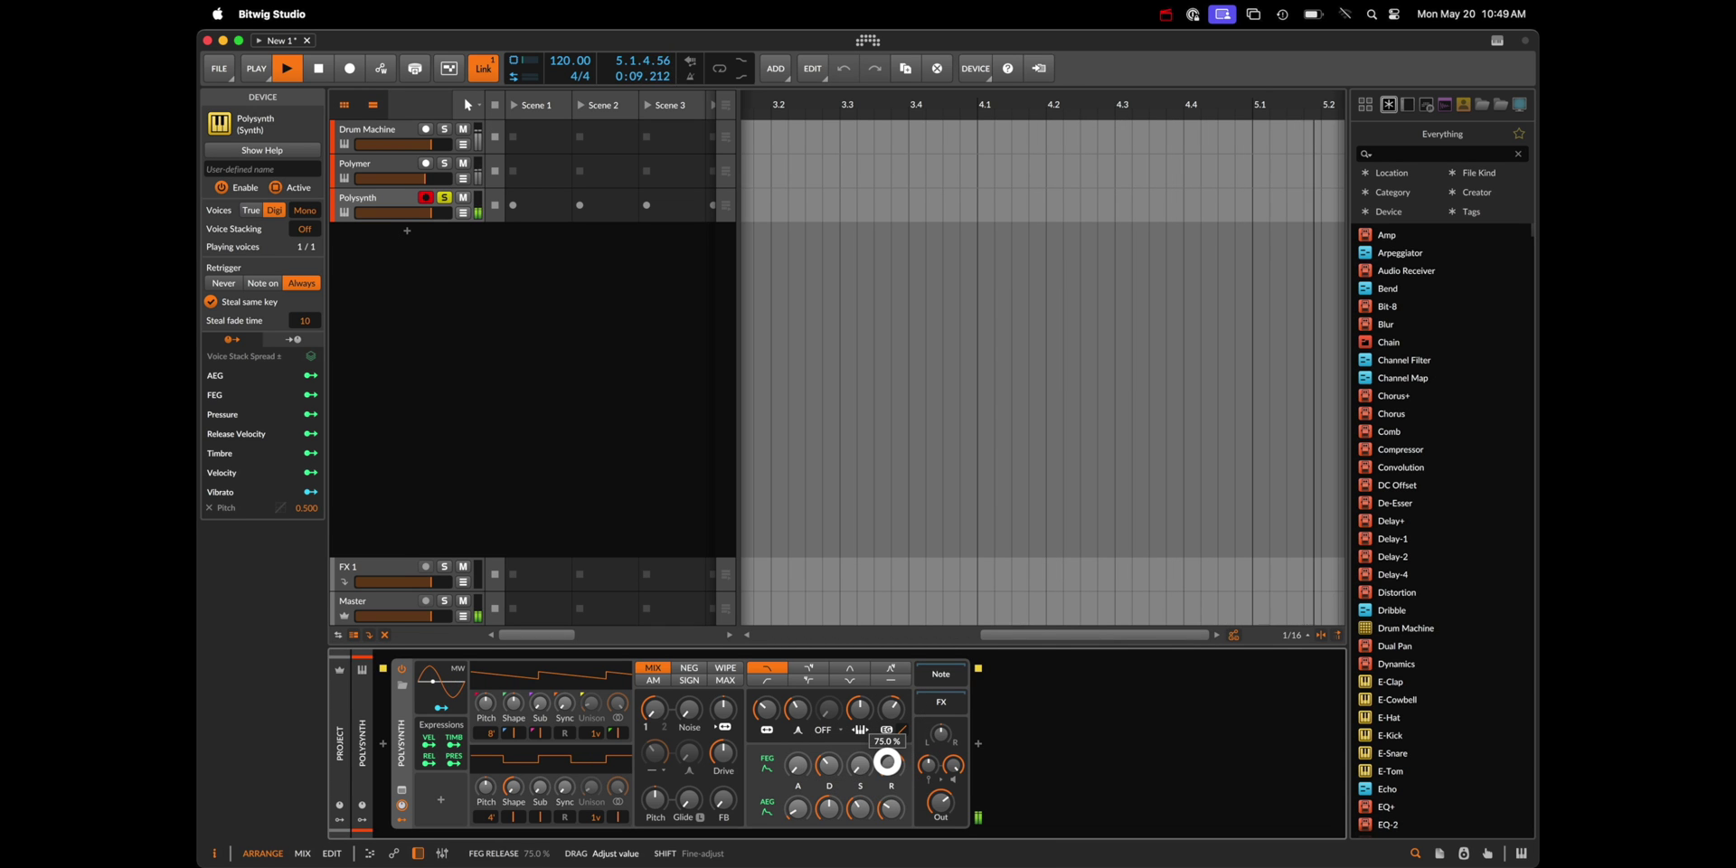
Step: Toggle the Polysynth solo and restart playback from the first bar before returning to Live
{"action": "left_click", "coordinate": [447, 197]}
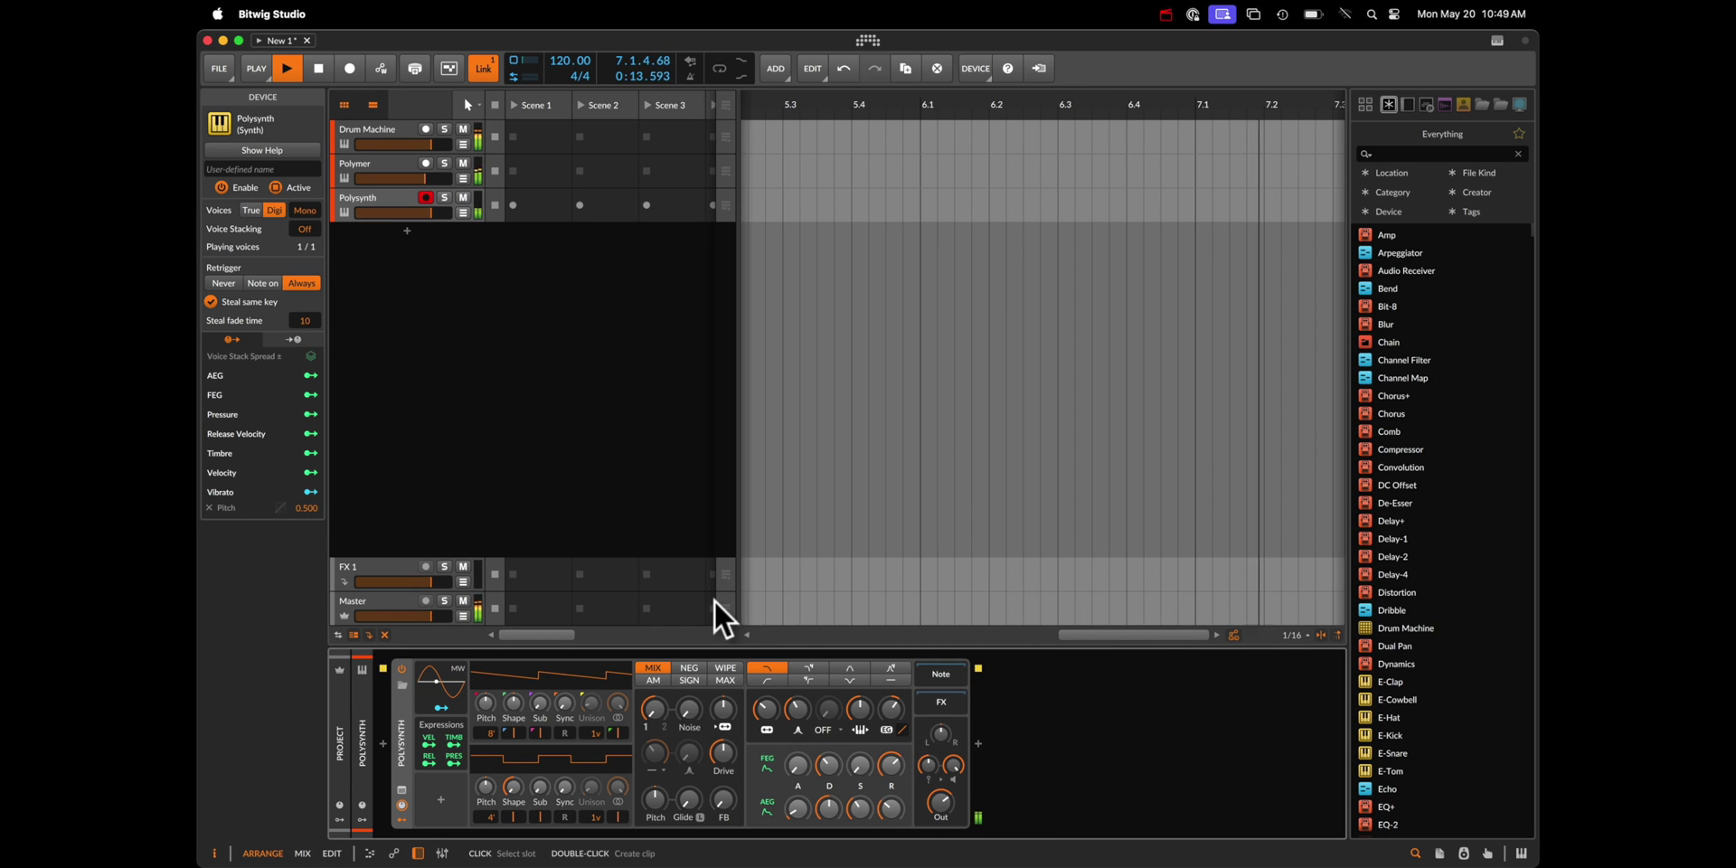
{"action": "key", "text": "space"}
{"action": "left_click", "coordinate": [386, 163]}
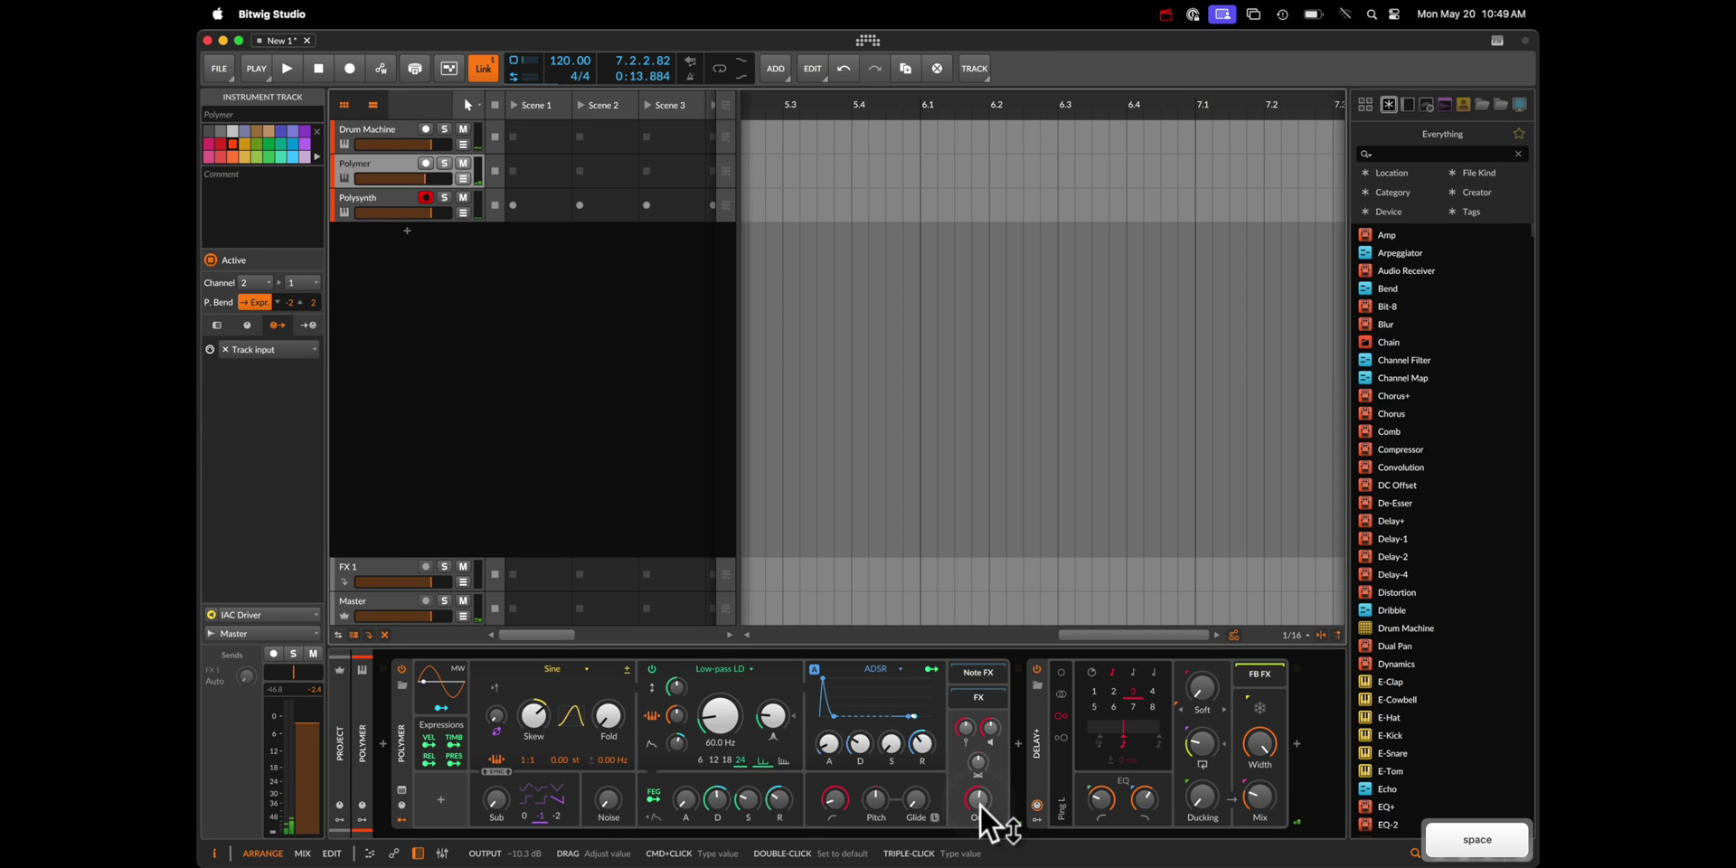
{"action": "key", "text": "space"}
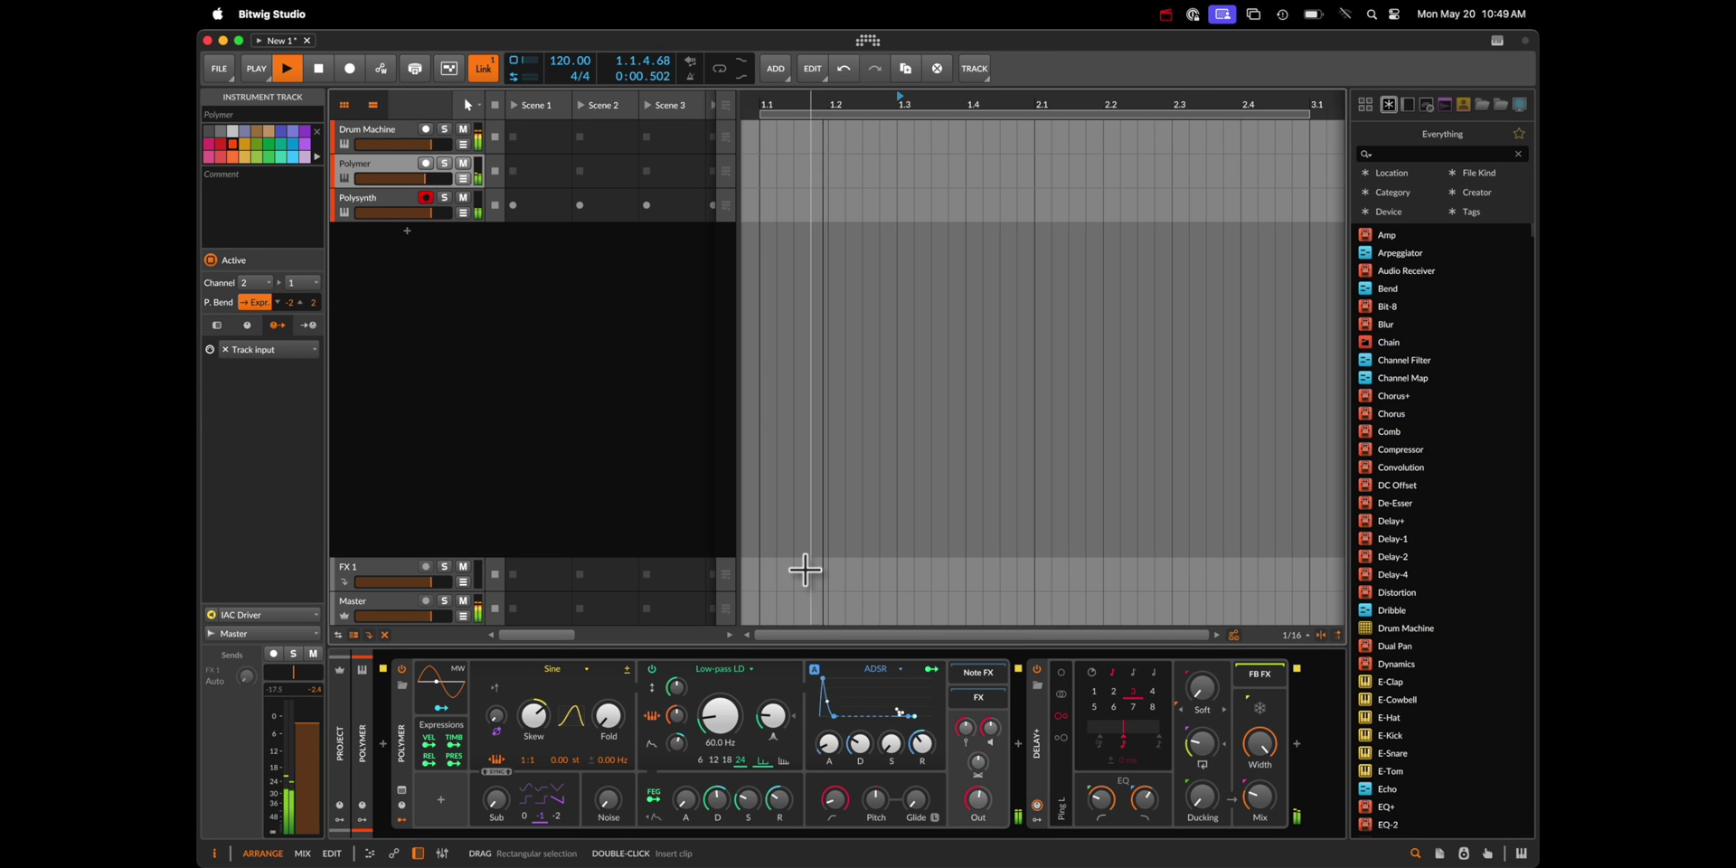
{"action": "left_click", "coordinate": [375, 203]}
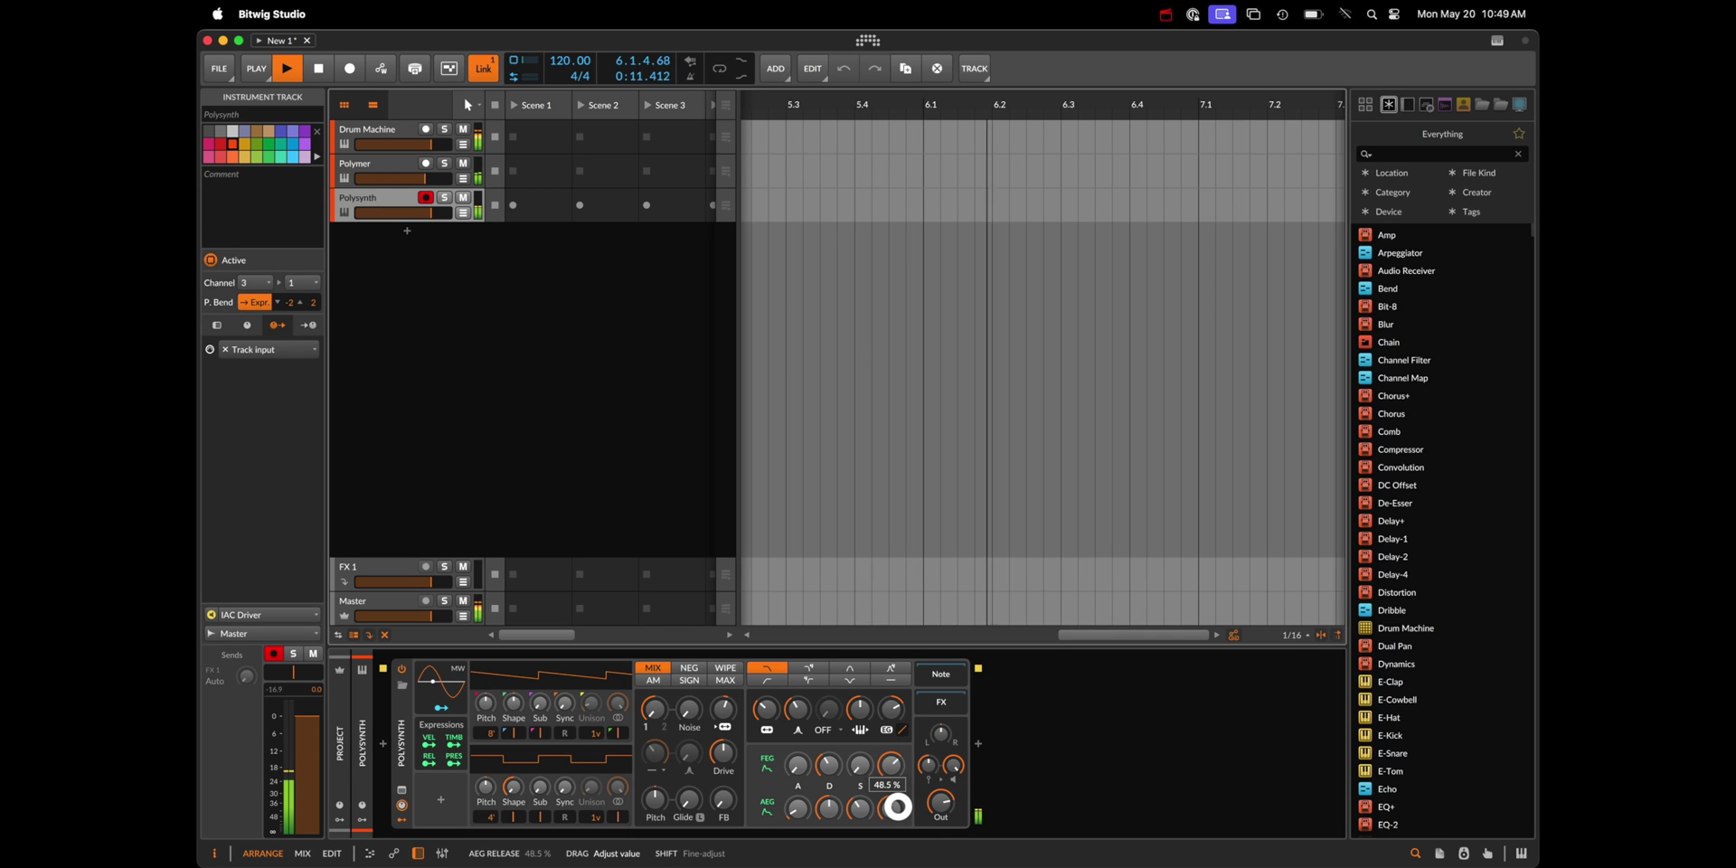
{"action": "key", "text": "super+Tab"}
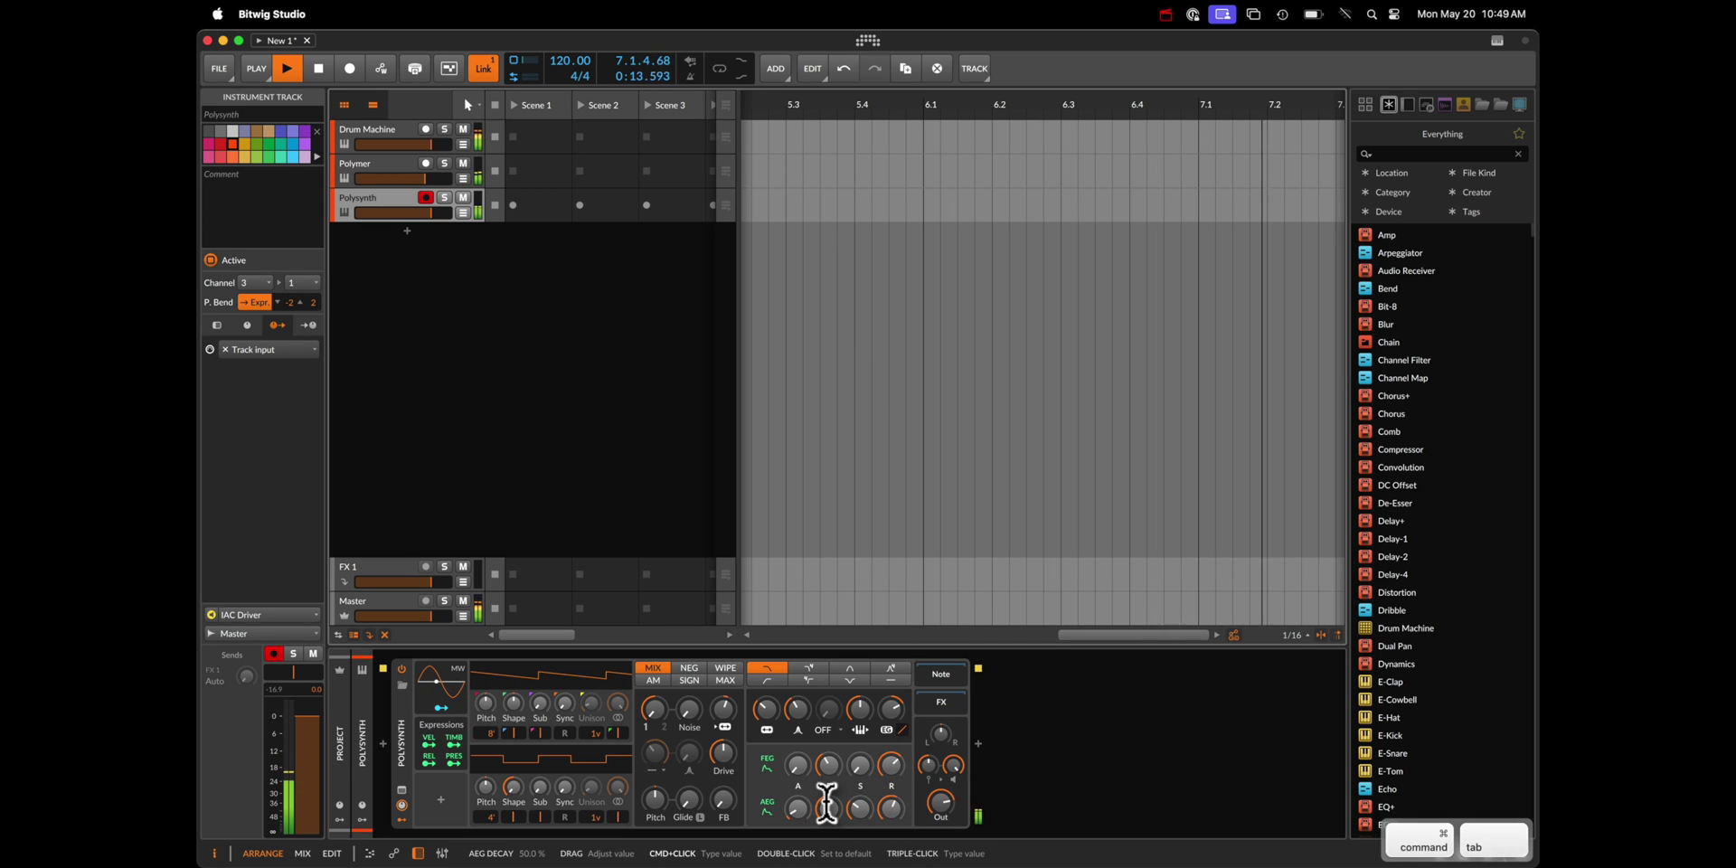
Step: Regenerate the third track's Shape clip twice, then raise Jitter to 27% and Tie to 40%
{"action": "left_click", "coordinate": [456, 659]}
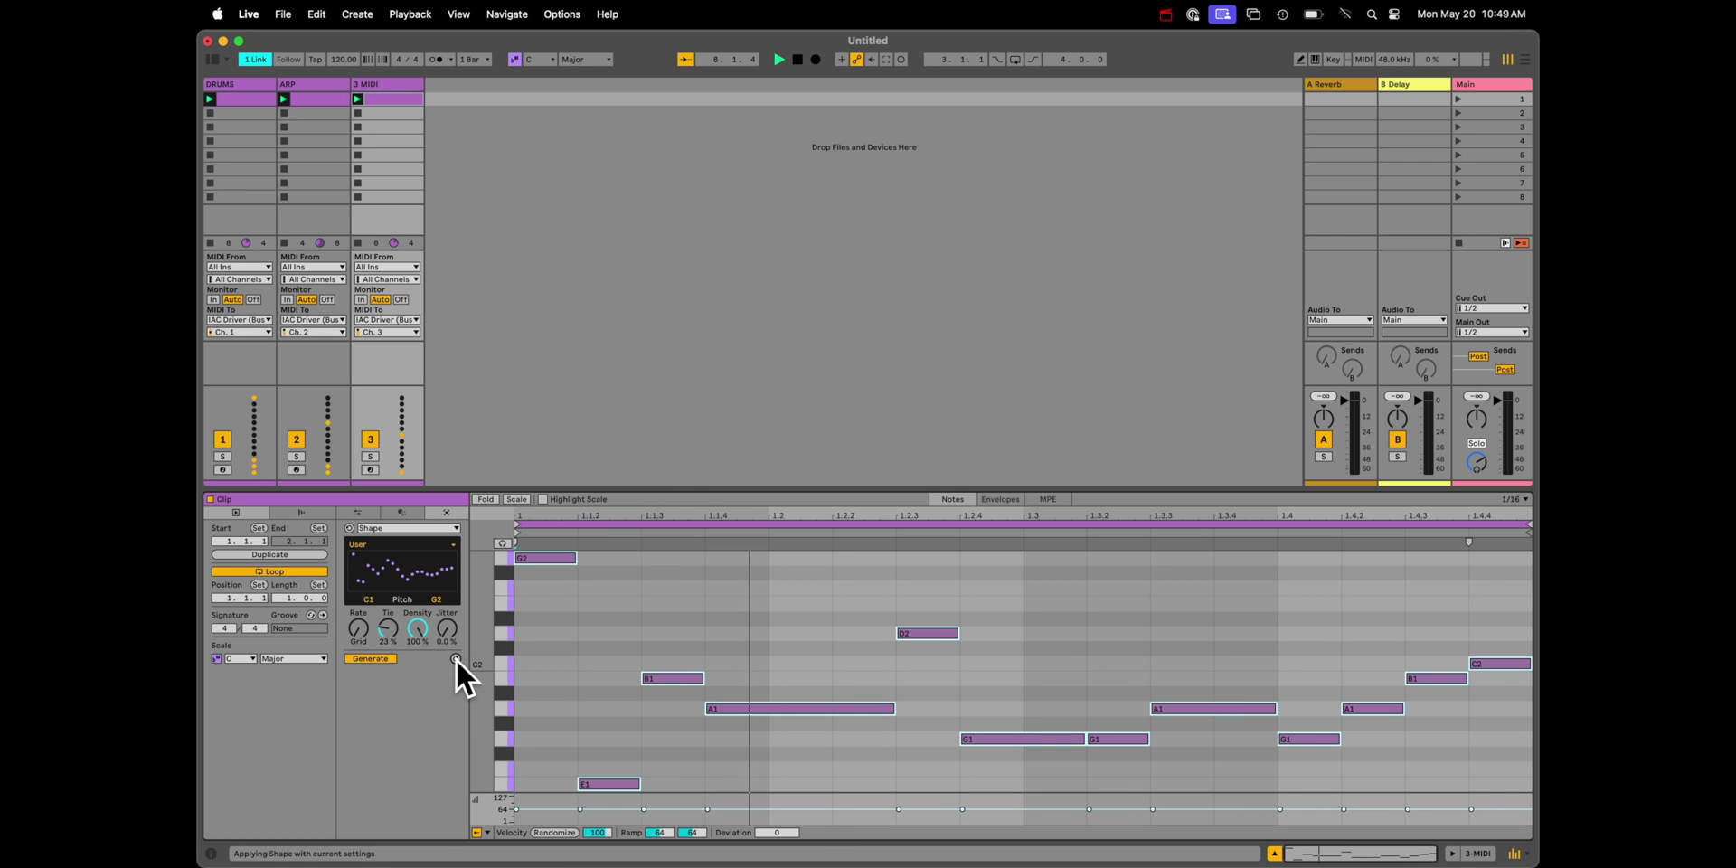
{"action": "left_click", "coordinate": [456, 659]}
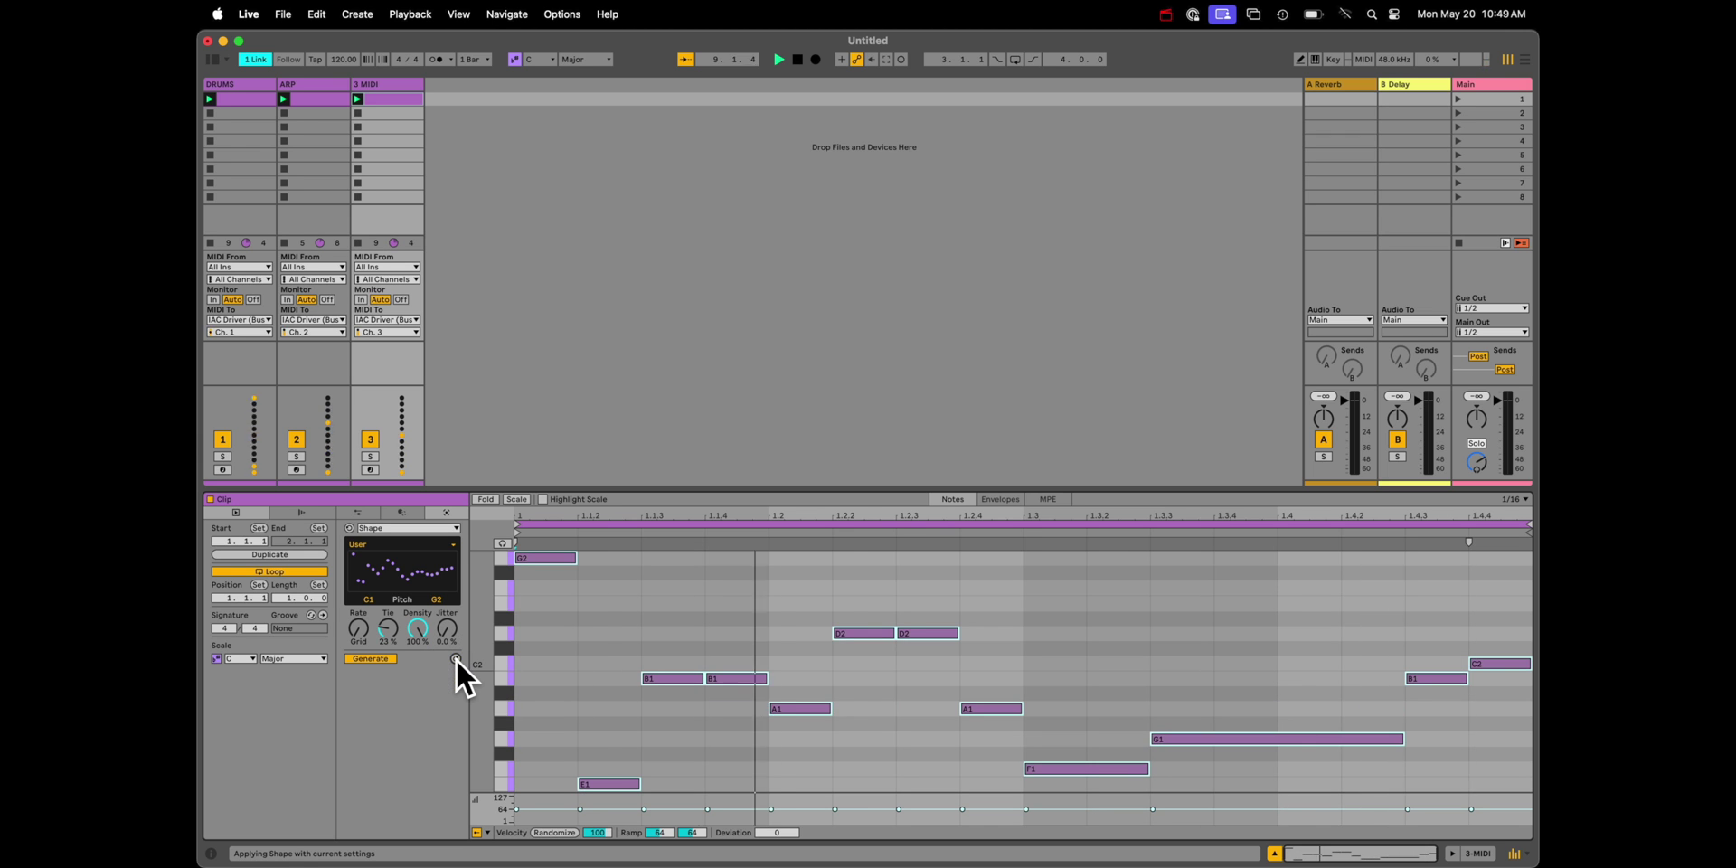
{"action": "left_click_drag", "start_coordinate": [443, 633], "coordinate": [443, 629]}
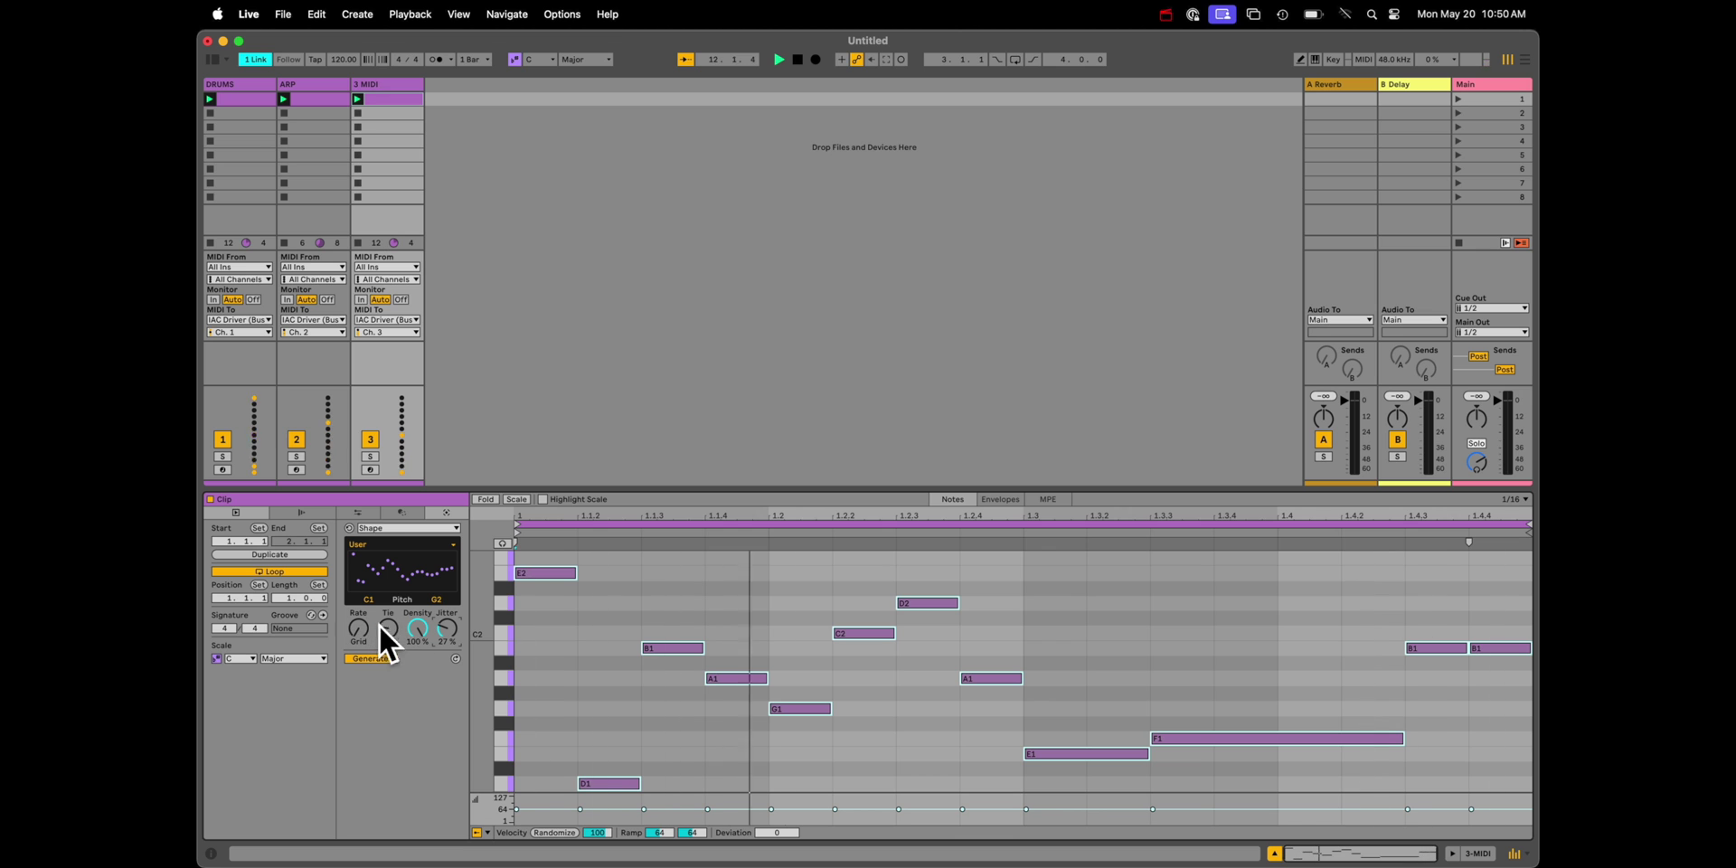
{"action": "left_click_drag", "start_coordinate": [383, 632], "coordinate": [385, 627]}
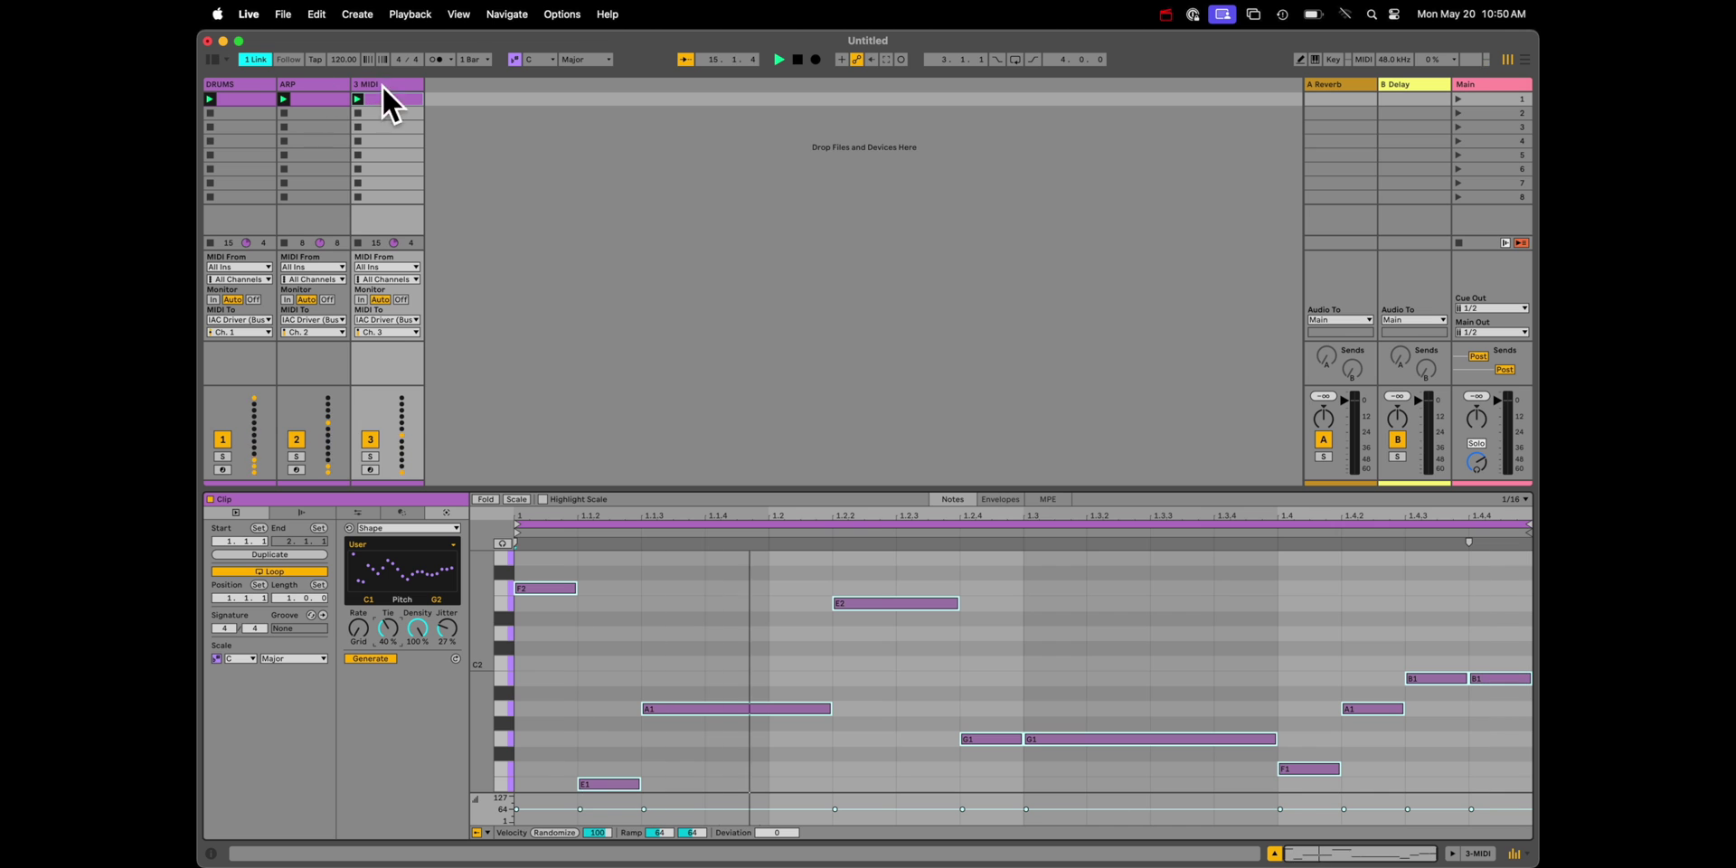
{"action": "key", "text": "super+Tab"}
Step: Stop playback, duplicate the Polysynth track, and set the copy's input to MIDI channel 4
{"action": "left_click", "coordinate": [356, 171]}
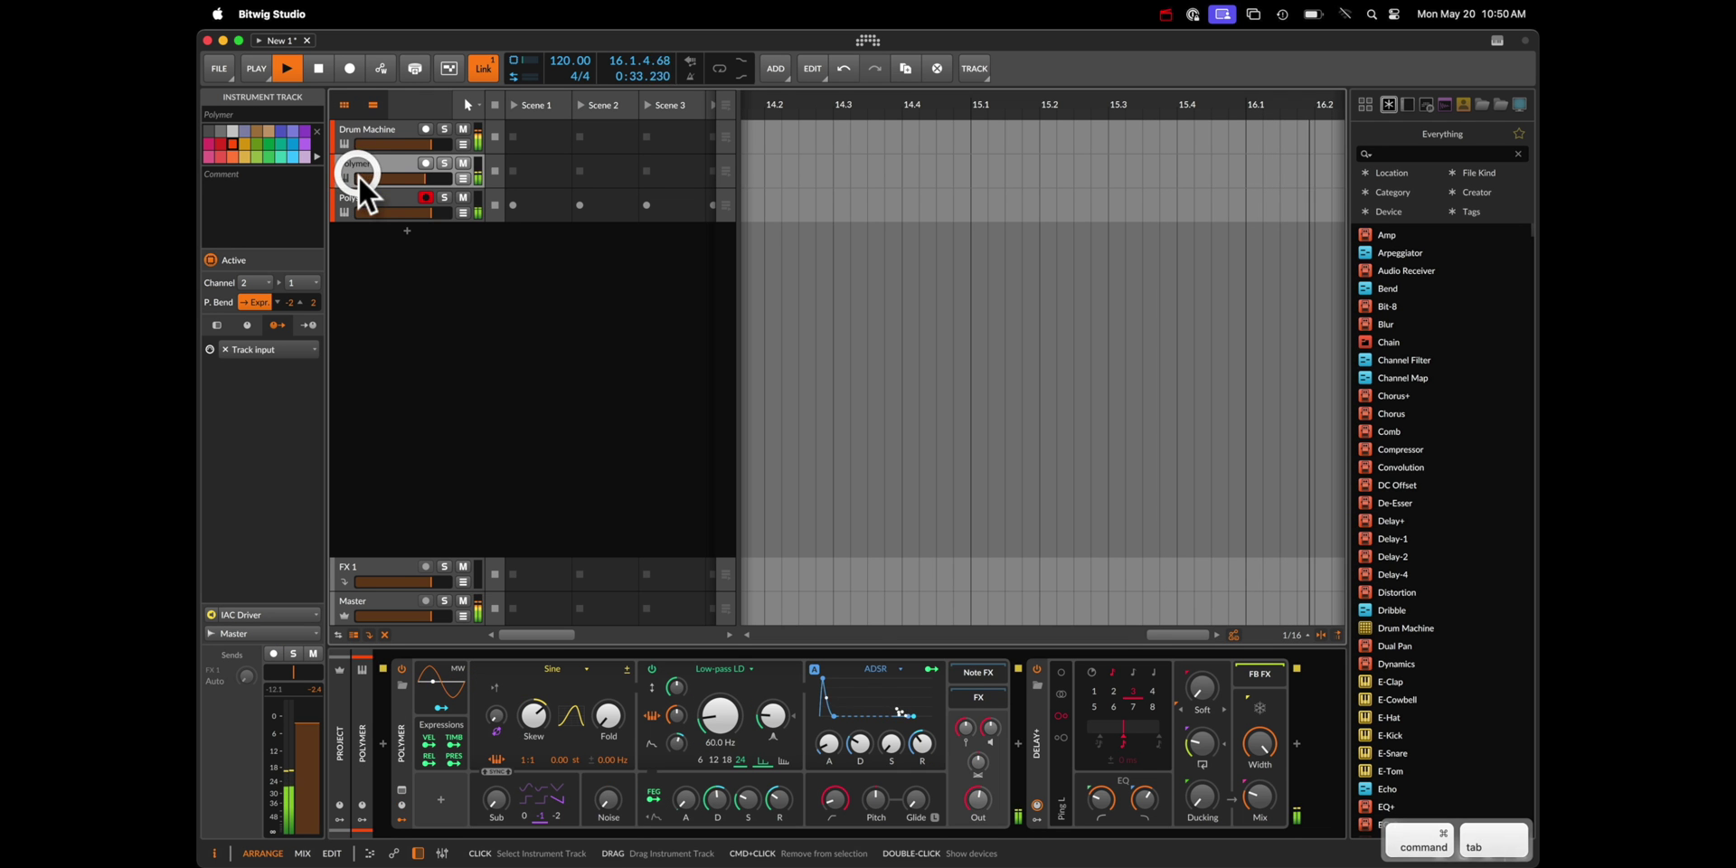
{"action": "key", "text": "space"}
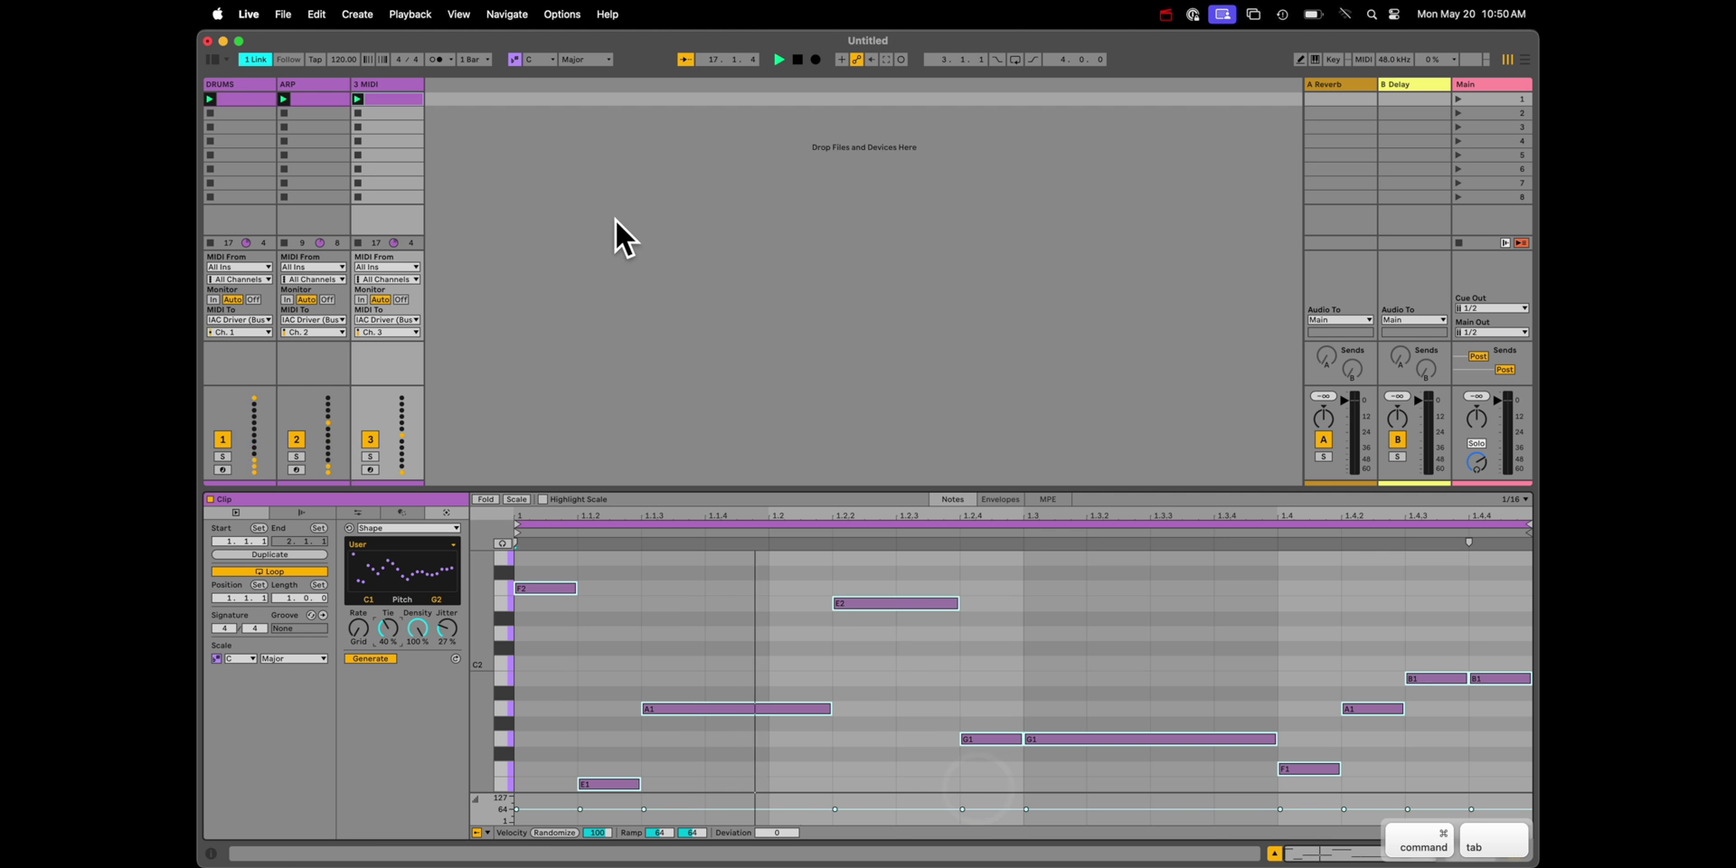
{"action": "key", "text": "super+Tab"}
{"action": "key", "text": "super+Tab"}
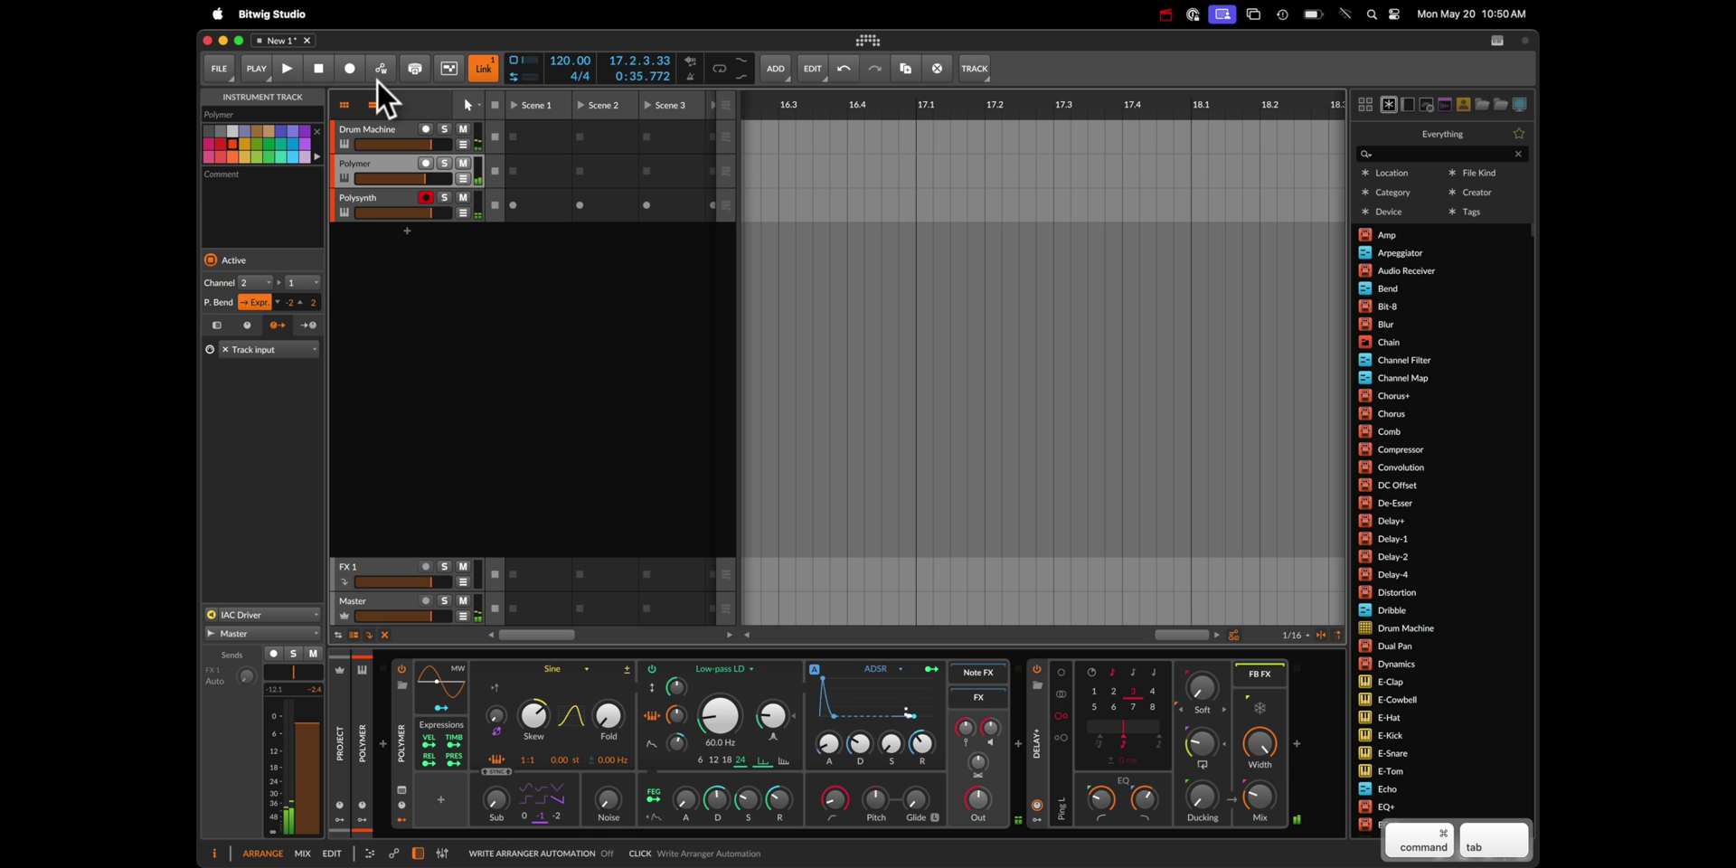
{"action": "left_click", "coordinate": [372, 199]}
{"action": "key", "text": "super+d"}
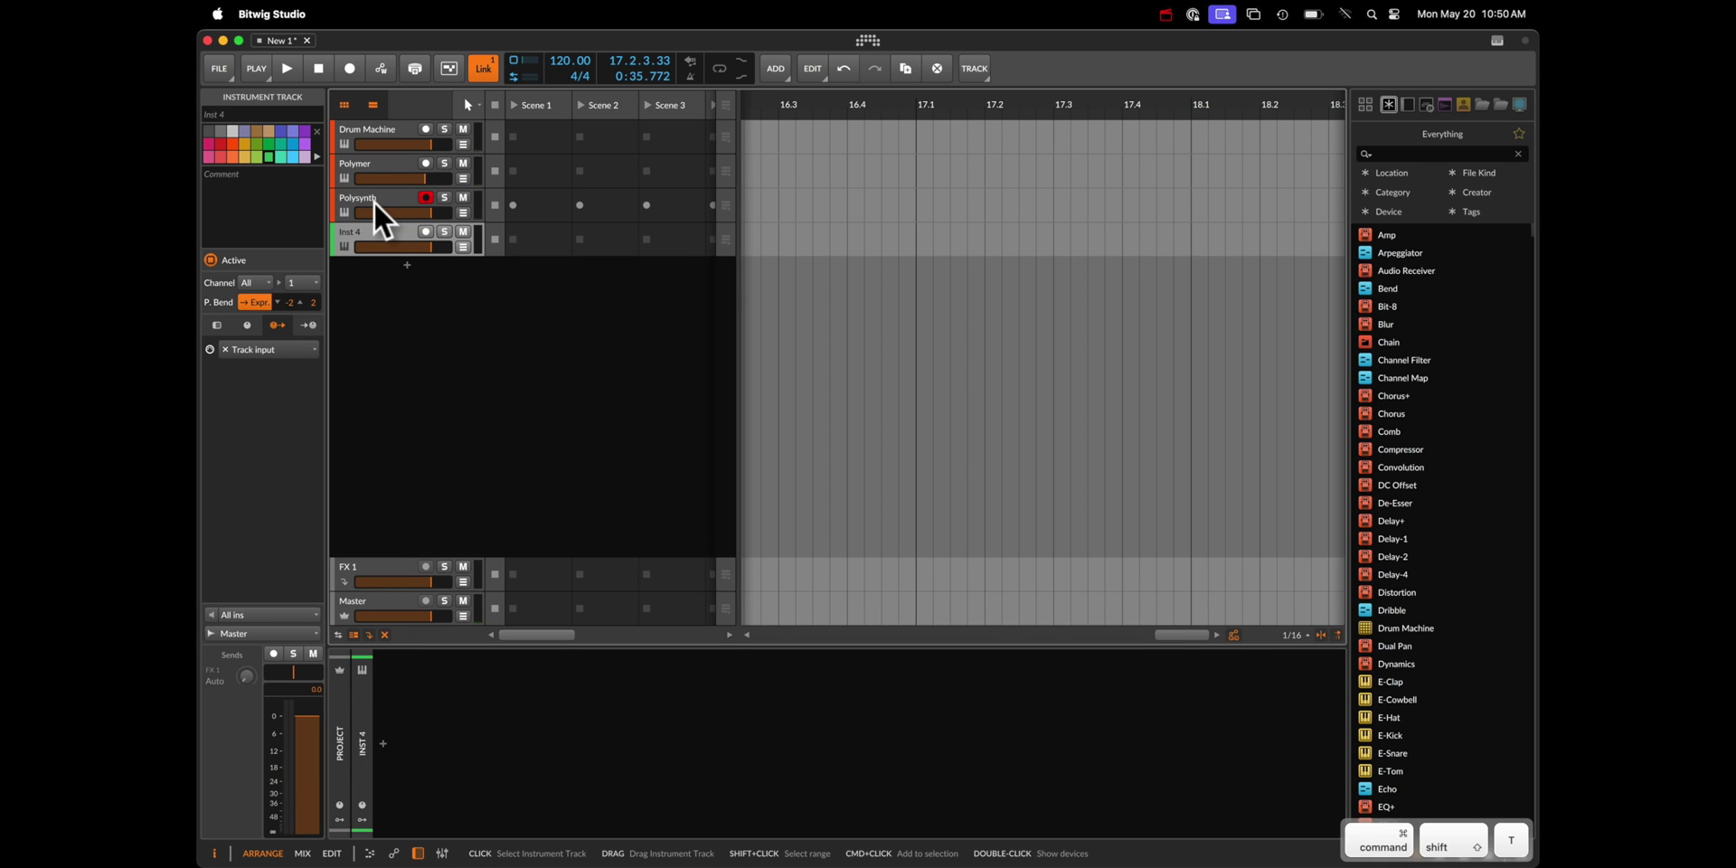
{"action": "key", "text": "super+z"}
{"action": "key", "text": "super+d"}
{"action": "left_click", "coordinate": [364, 230]}
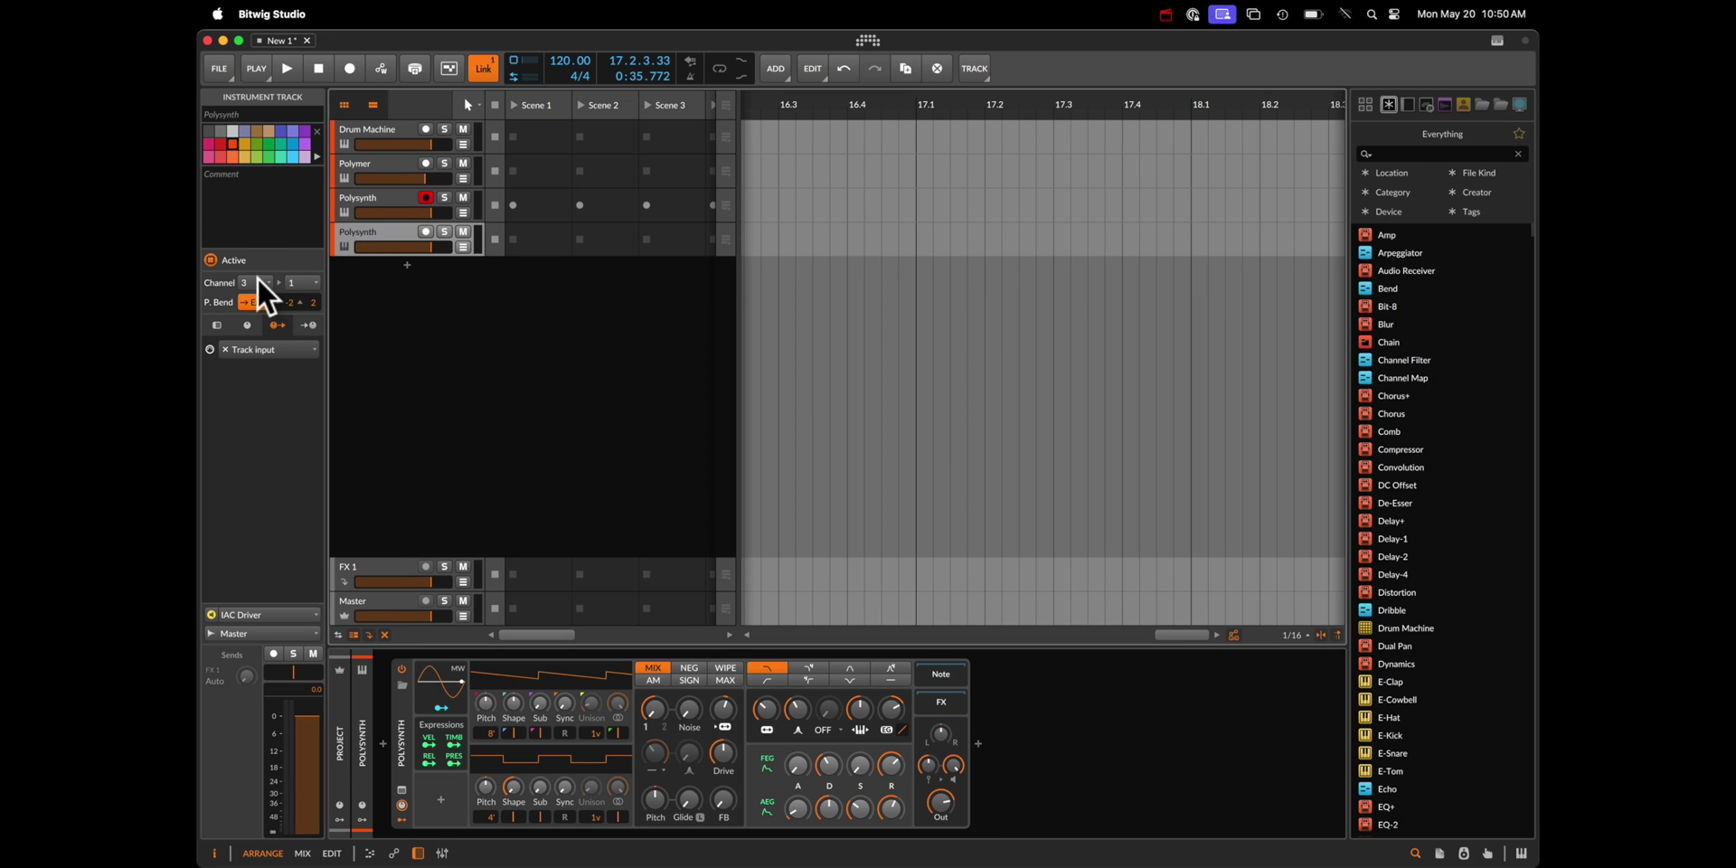
{"action": "left_click", "coordinate": [256, 282]}
{"action": "left_click", "coordinate": [324, 318]}
Step: In Ableton Live, add a new MIDI track sending to Ch. 4 and select its first clip slot
{"action": "key", "text": "super+Tab"}
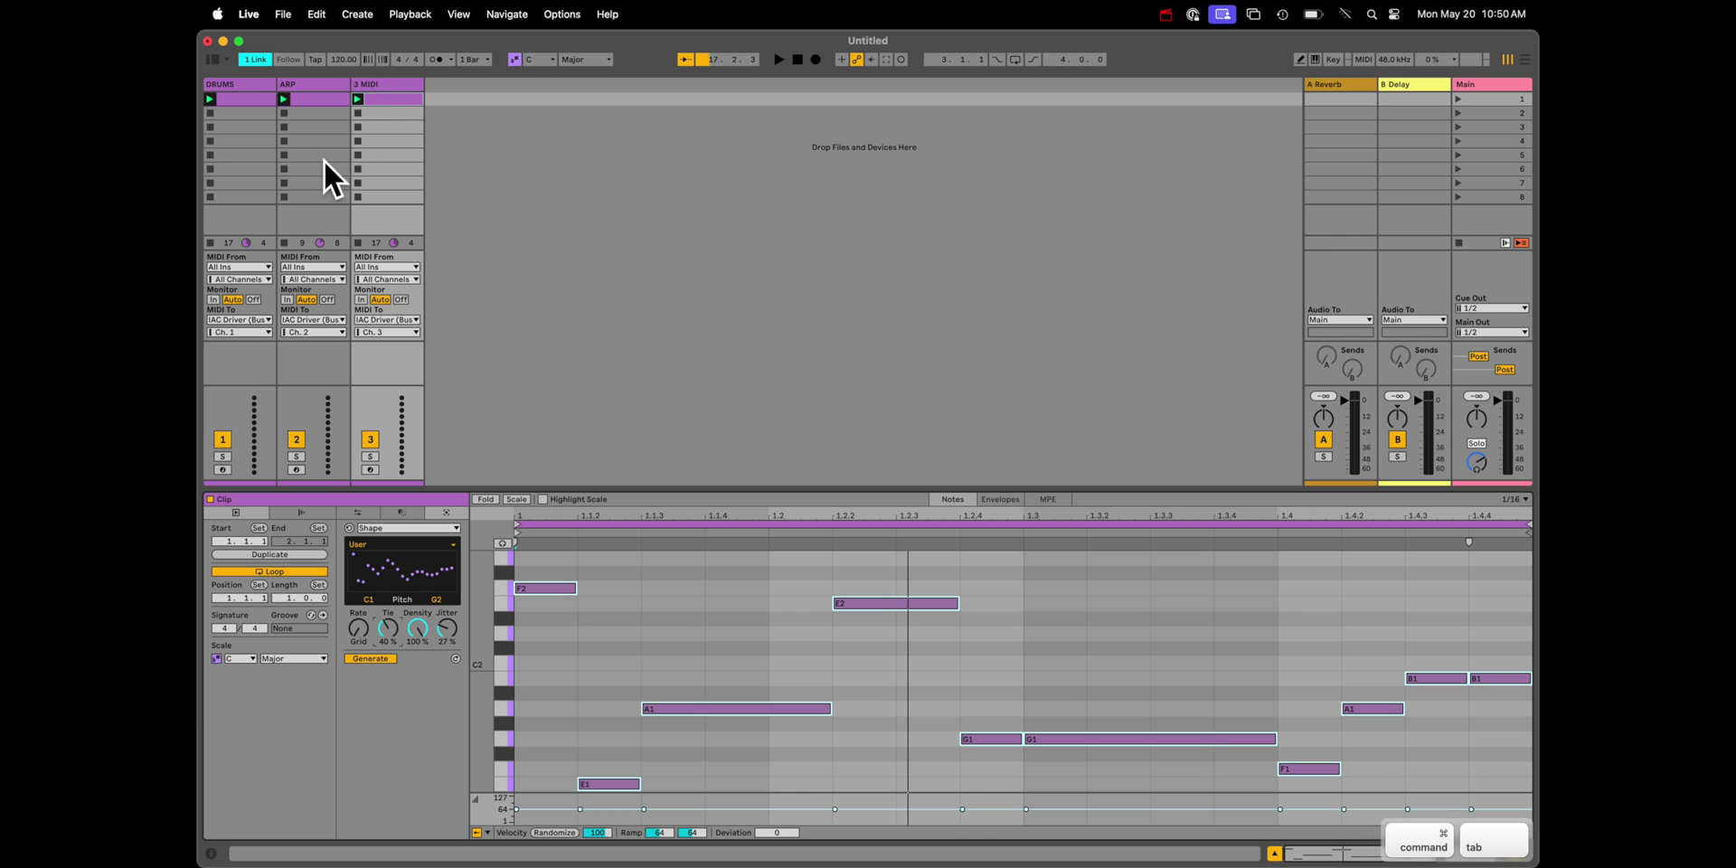
{"action": "double_click", "coordinate": [396, 85]}
{"action": "left_click", "coordinate": [459, 331]}
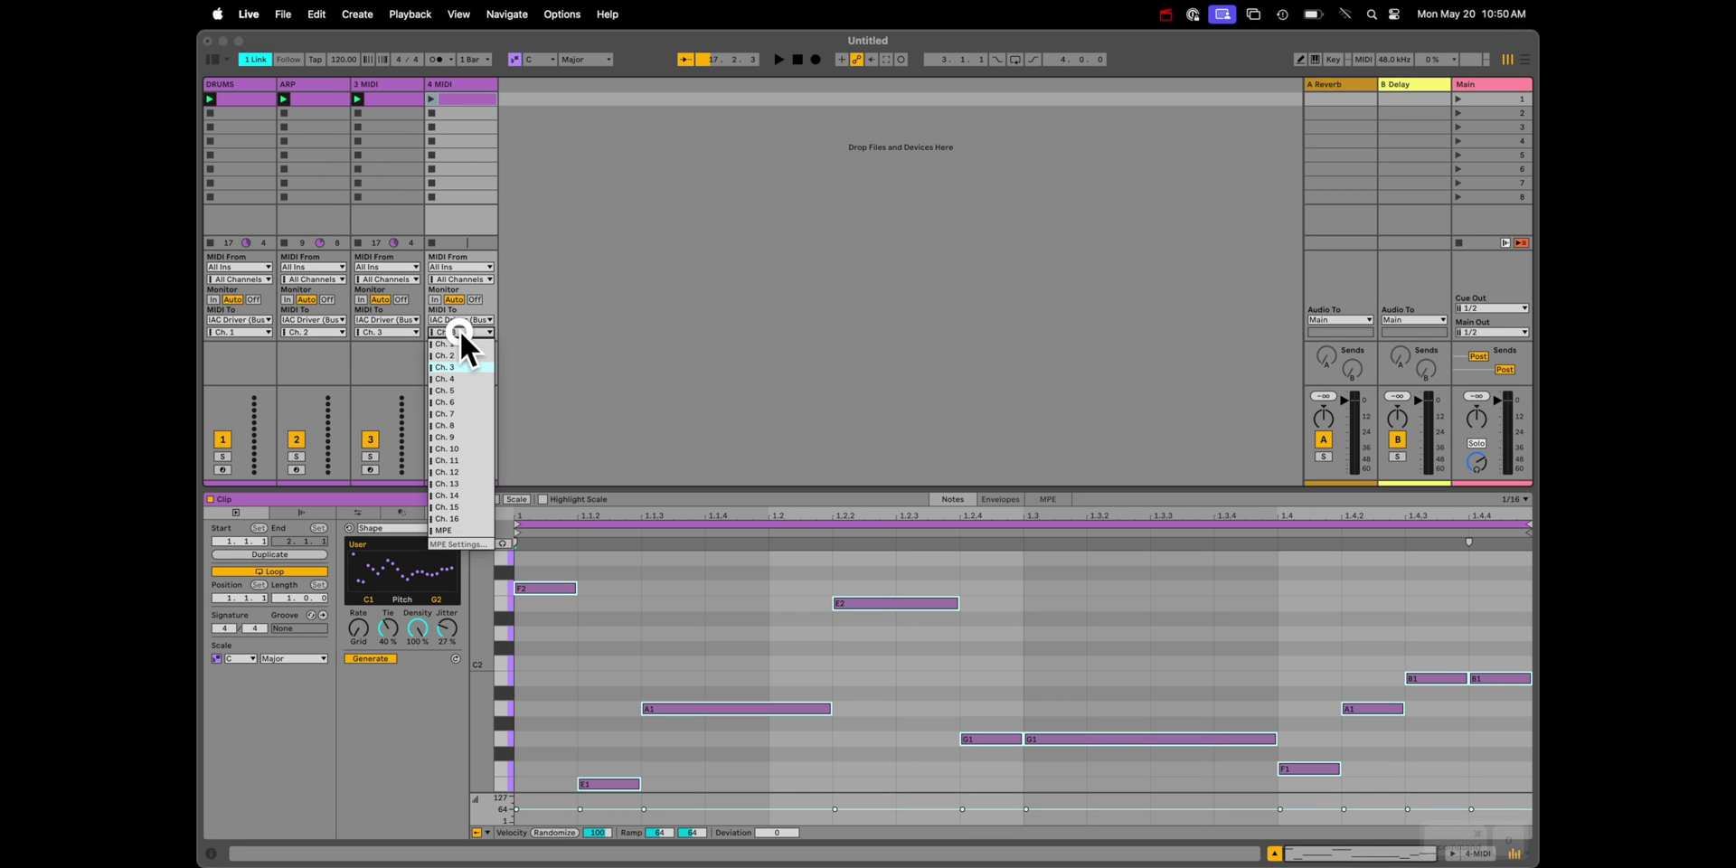
{"action": "key", "text": "Return"}
{"action": "left_click", "coordinate": [464, 100]}
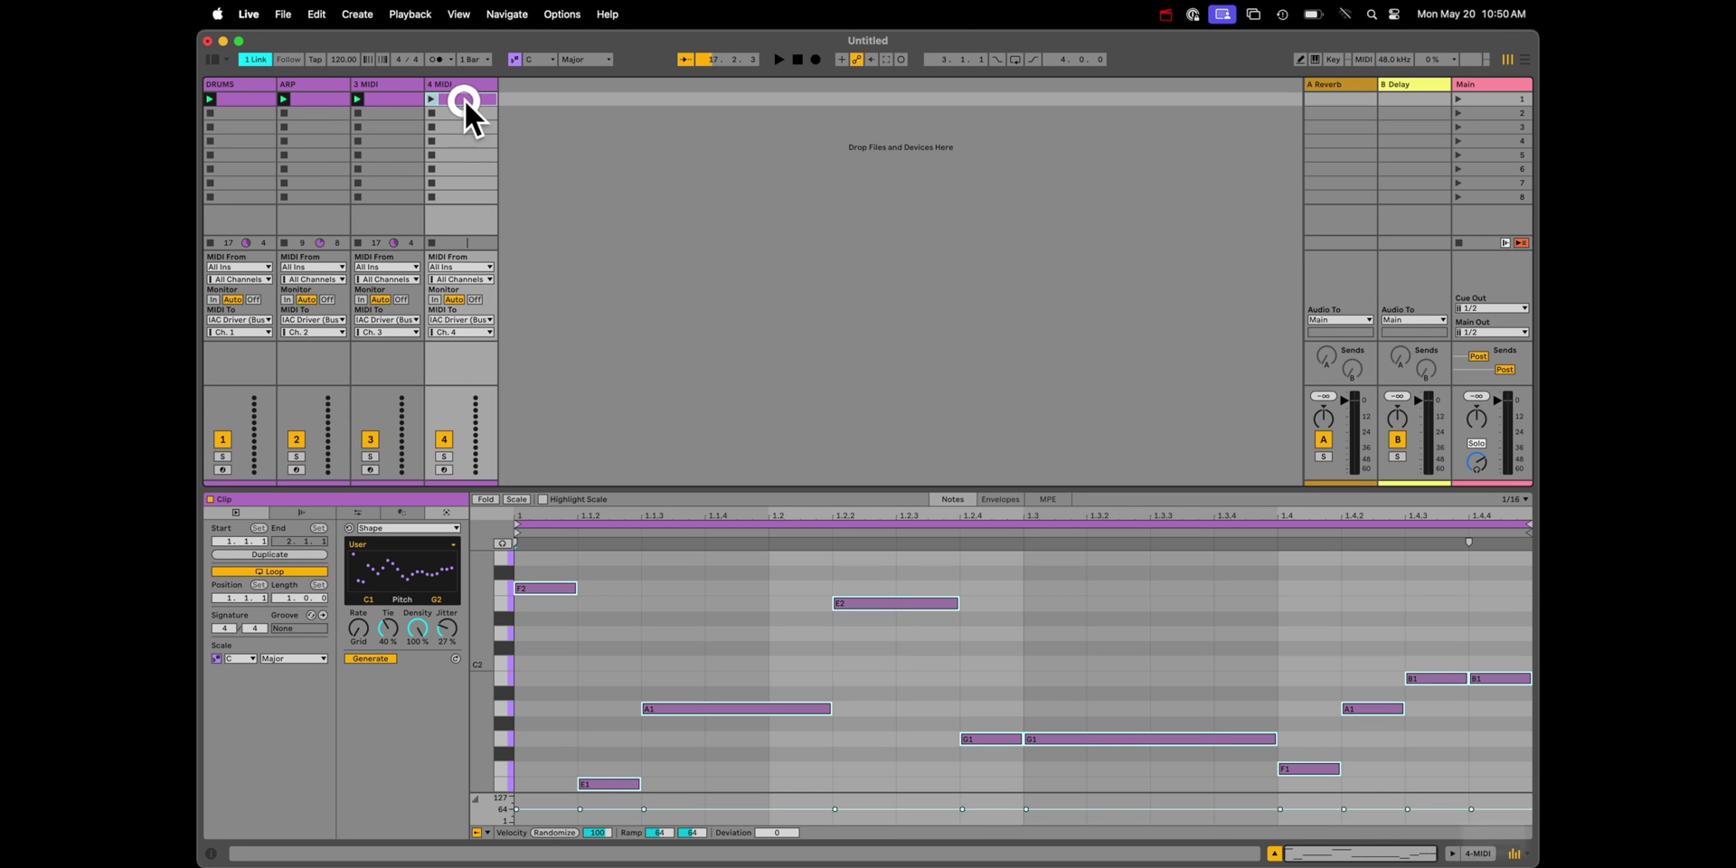
{"action": "left_click", "coordinate": [725, 615]}
Step: Delete the Polysynth device from the fourth track and insert an Organ device
{"action": "key", "text": "super+Tab"}
{"action": "left_click", "coordinate": [375, 233]}
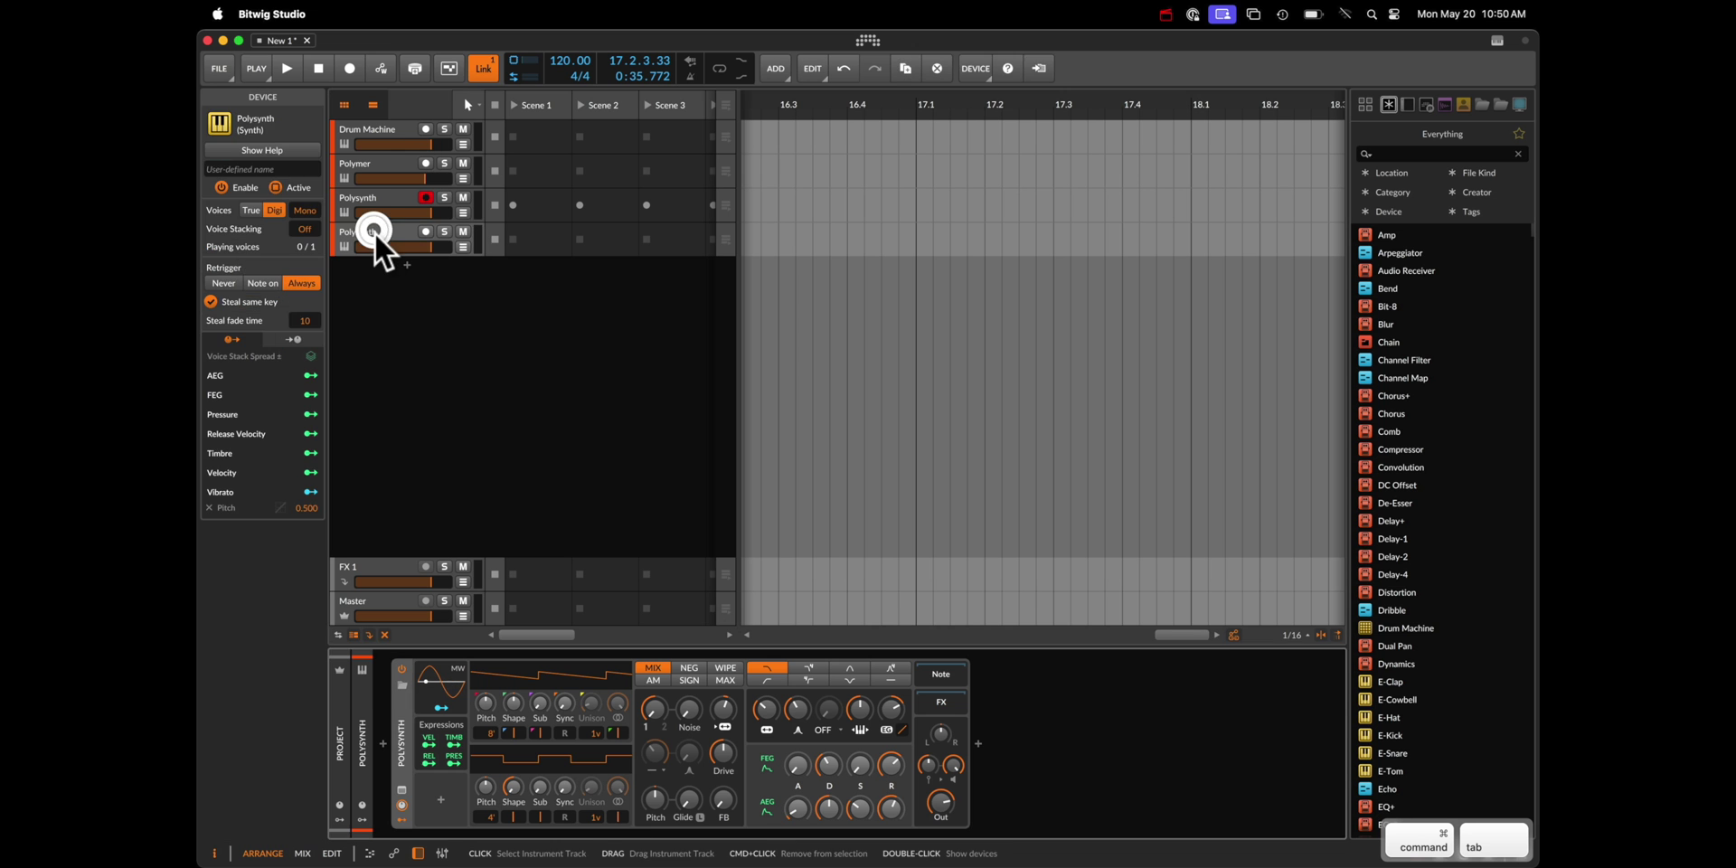
{"action": "left_click", "coordinate": [400, 732]}
{"action": "key", "text": "Delete"}
{"action": "left_click", "coordinate": [382, 747]}
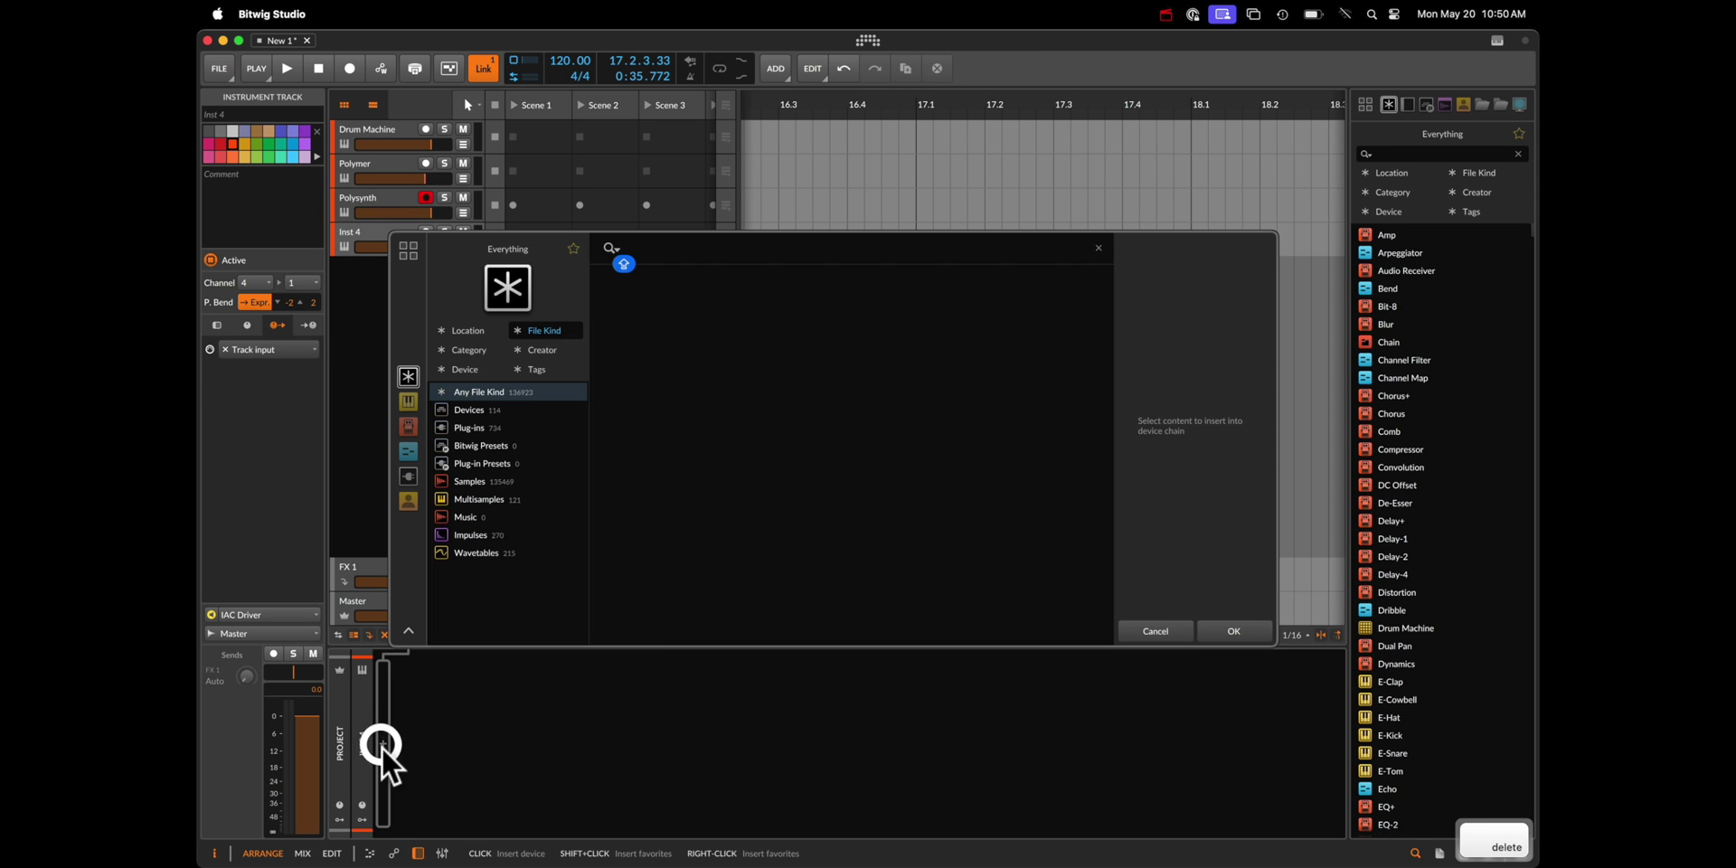
{"action": "type", "text": "ORGAN"}
{"action": "key", "text": "Return"}
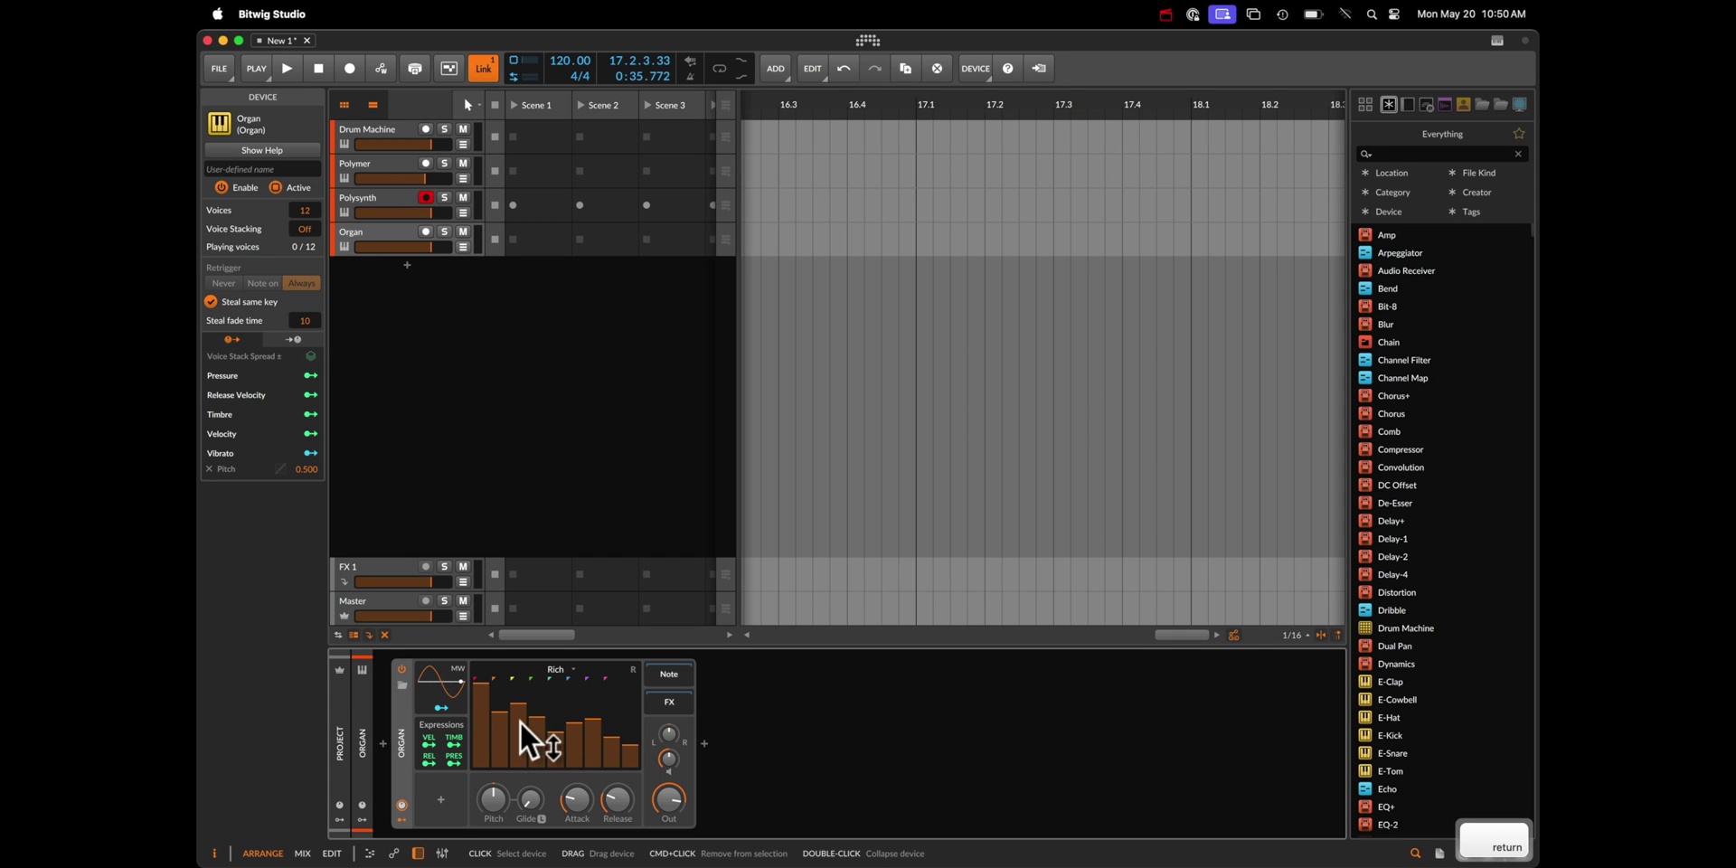
Step: Replace the Organ with a Polymer device
{"action": "left_click", "coordinate": [409, 723]}
{"action": "key", "text": "Delete"}
{"action": "left_click", "coordinate": [389, 745]}
{"action": "type", "text": "POL"}
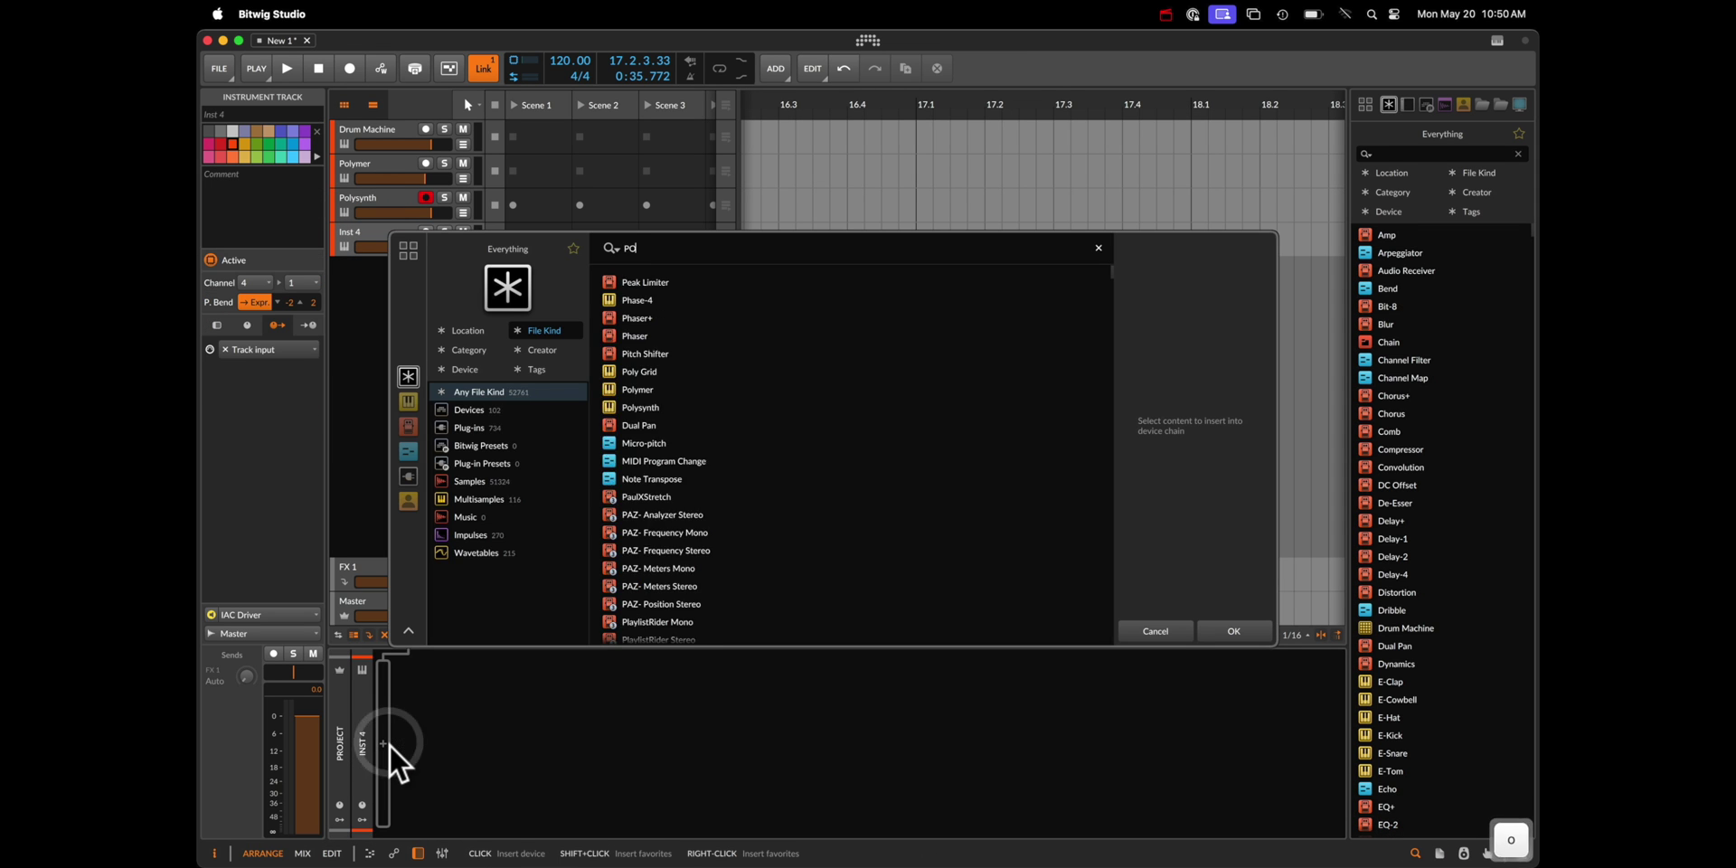
{"action": "key", "text": "Down"}
{"action": "key", "text": "Down"}
{"action": "key", "text": "Return"}
Step: Set Polymer's oscillator to Sawtooth, cutoff to 302 Hz, and add a slight detune
{"action": "left_click", "coordinate": [546, 677]}
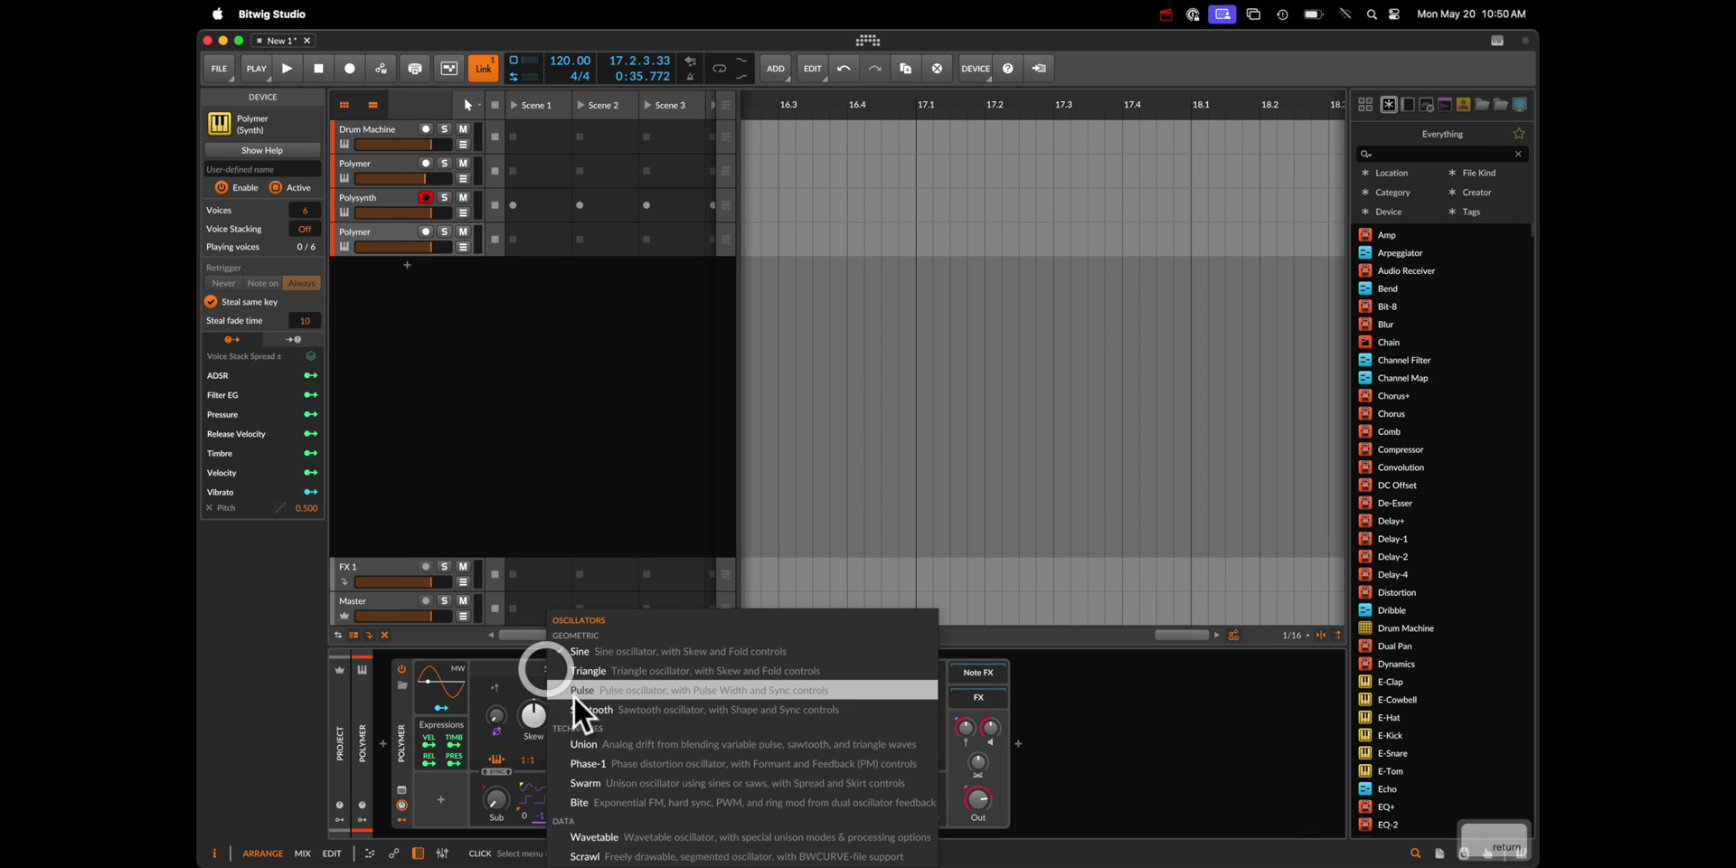
{"action": "left_click", "coordinate": [618, 708]}
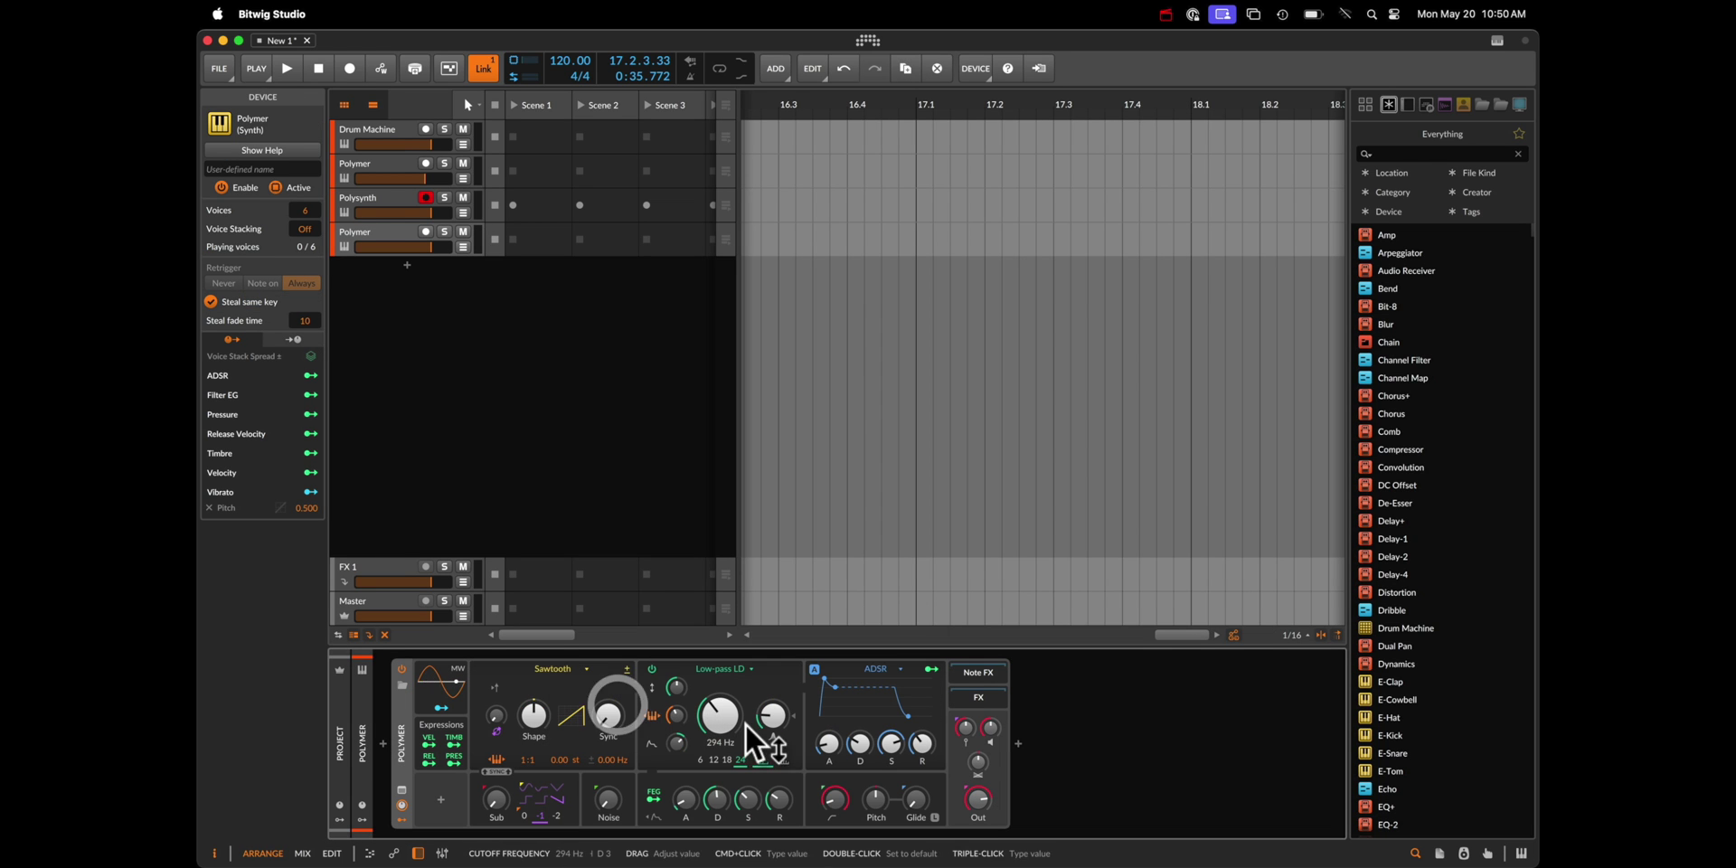
{"action": "mouse_move", "coordinate": [708, 729]}
{"action": "left_mouse_down"}
{"action": "mouse_move", "coordinate": [719, 743]}
{"action": "mouse_move", "coordinate": [727, 726]}
{"action": "left_mouse_up"}
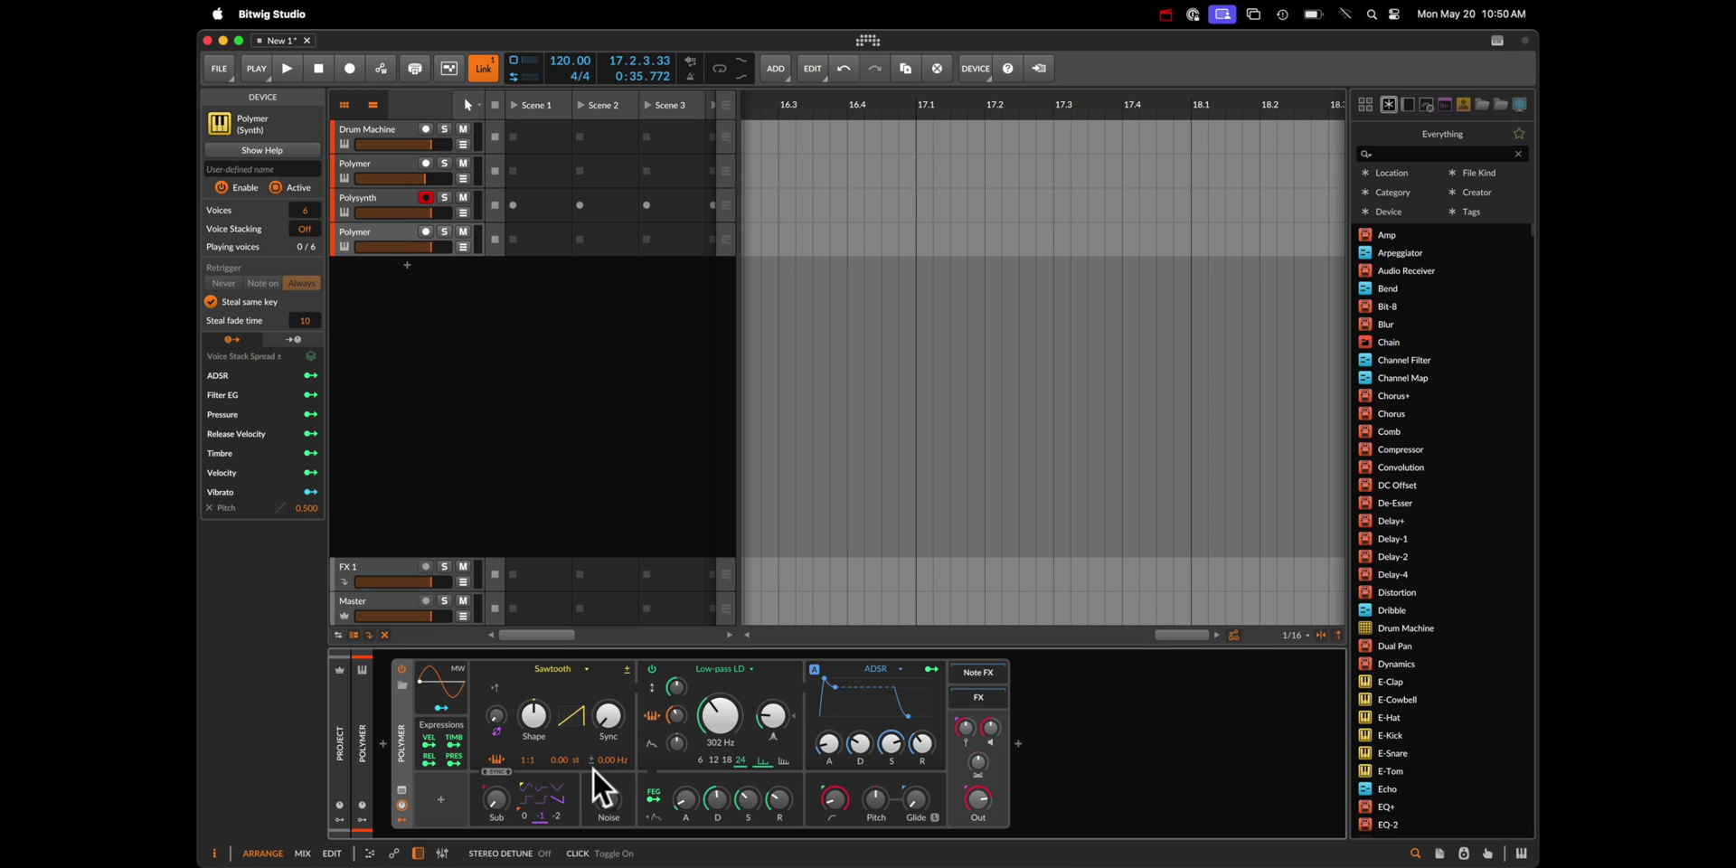
{"action": "left_click_drag", "start_coordinate": [608, 760], "coordinate": [612, 759]}
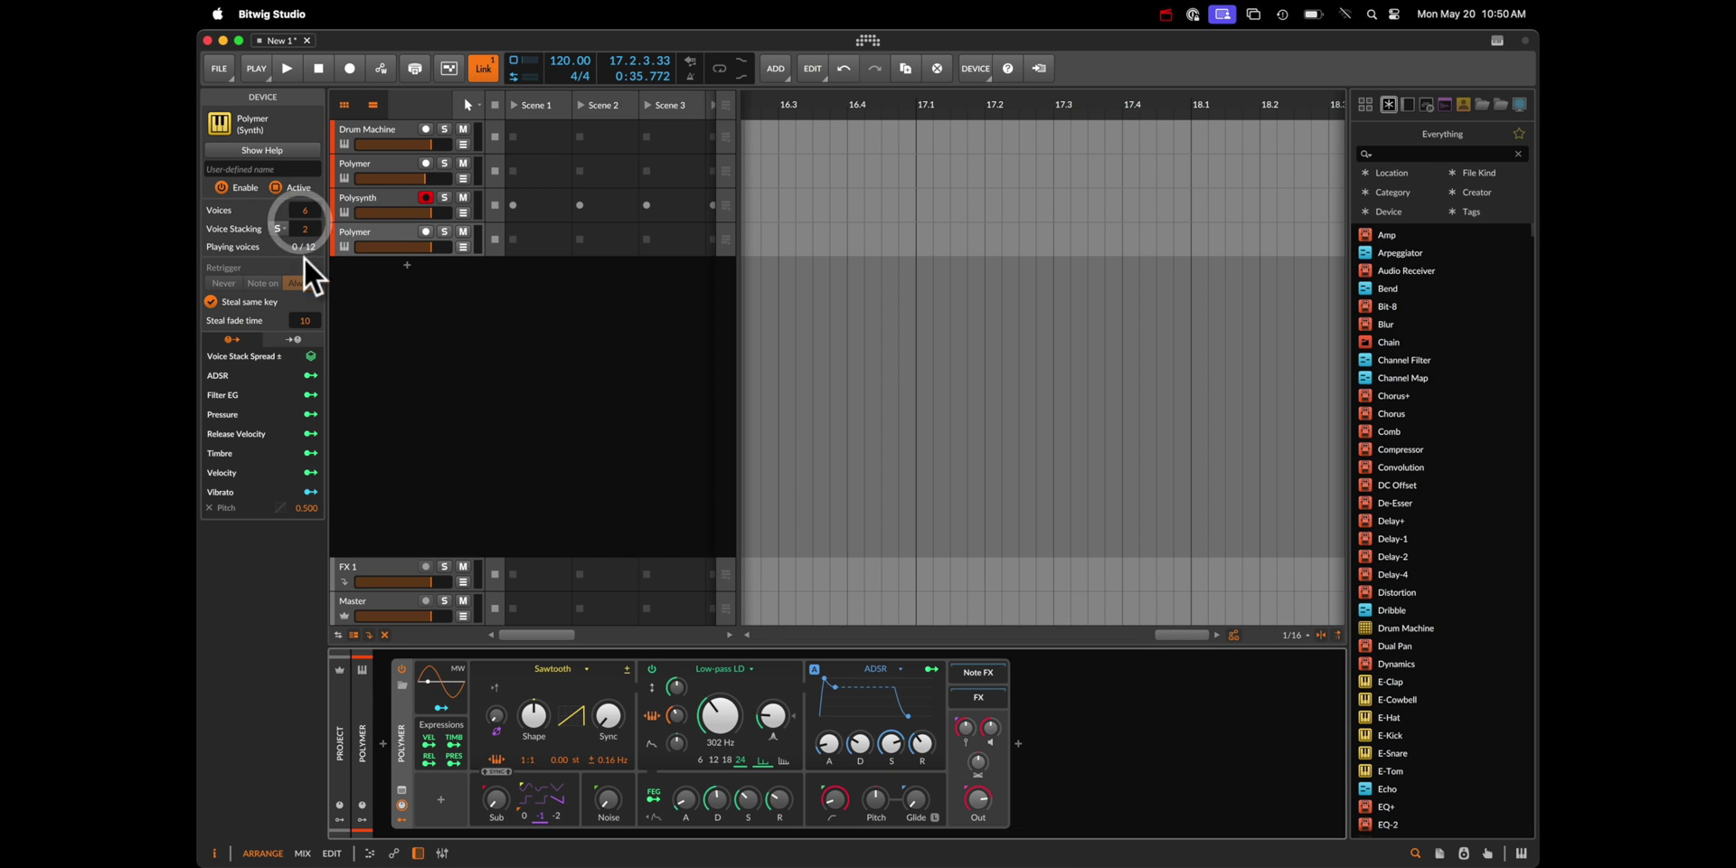
Step: Add a -1 to +1 Stack Spread modulator to Polymer, mapped to pitch 0.100 and pan 0.630
{"action": "left_click", "coordinate": [438, 799]}
{"action": "type", "text": "VOIC"}
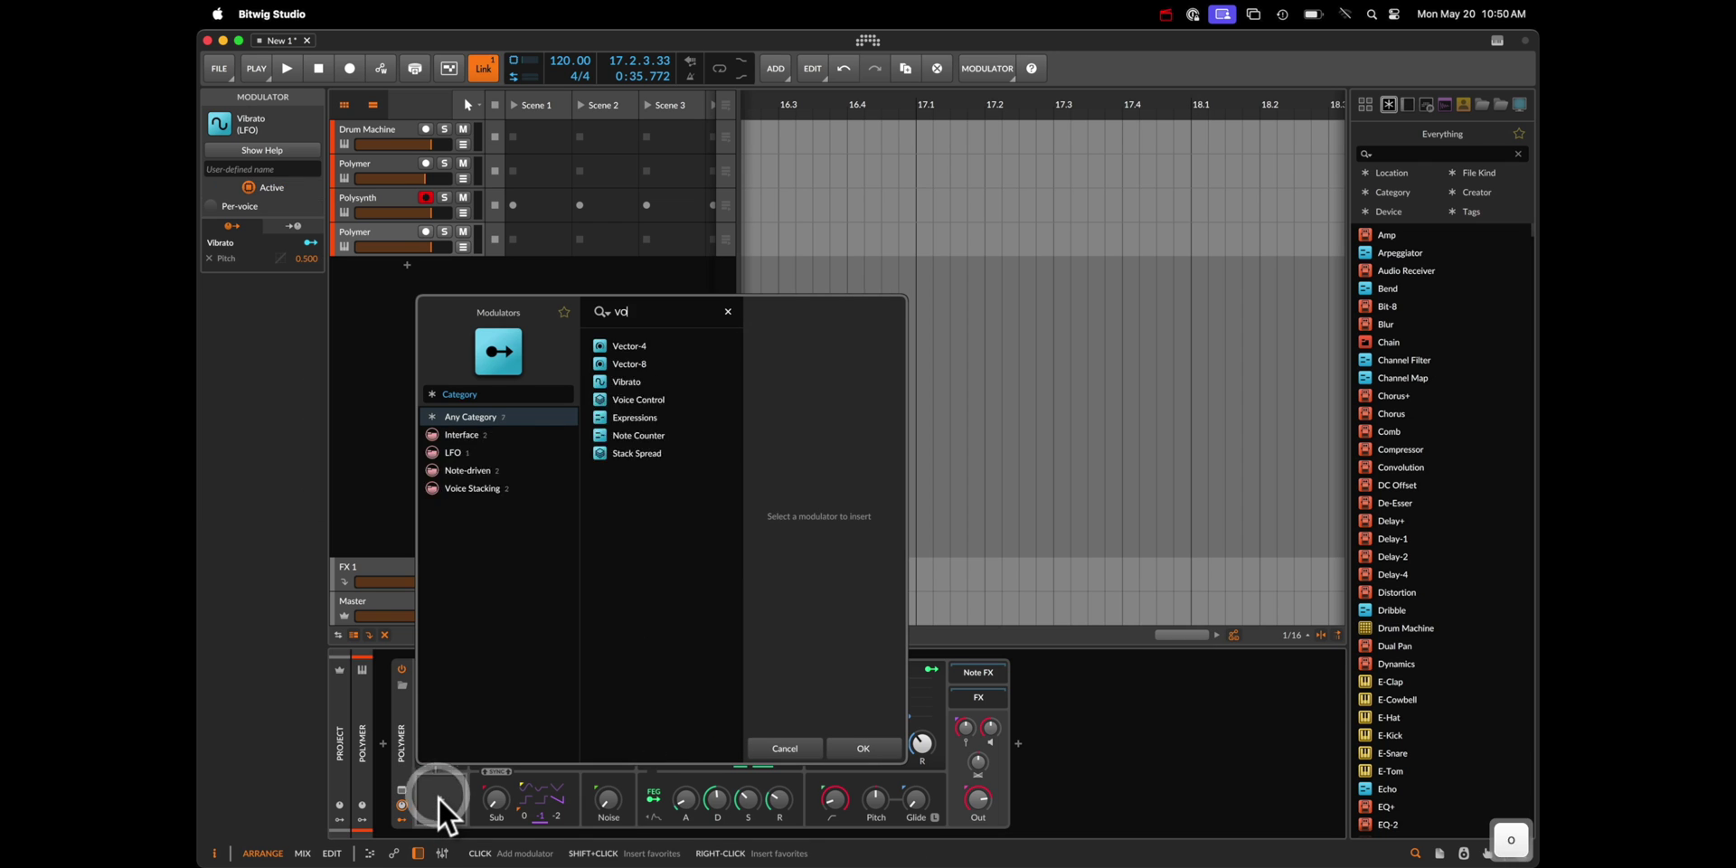
{"action": "key", "text": "Down"}
{"action": "key", "text": "Return"}
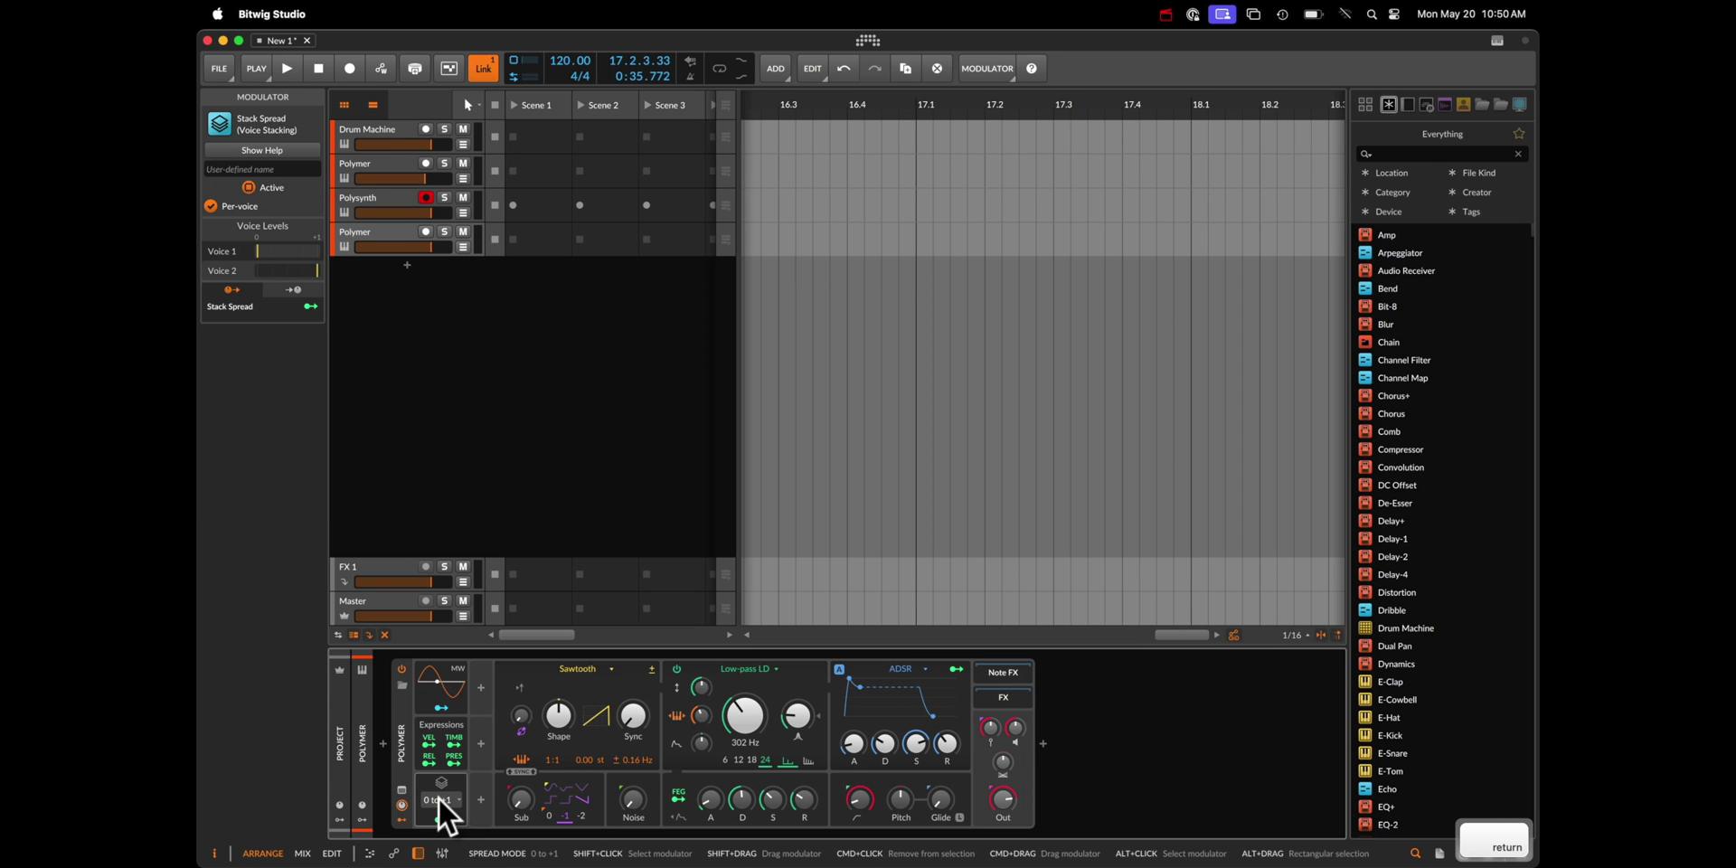
{"action": "left_click", "coordinate": [443, 801]}
{"action": "left_click", "coordinate": [464, 618]}
{"action": "left_click", "coordinate": [440, 819]}
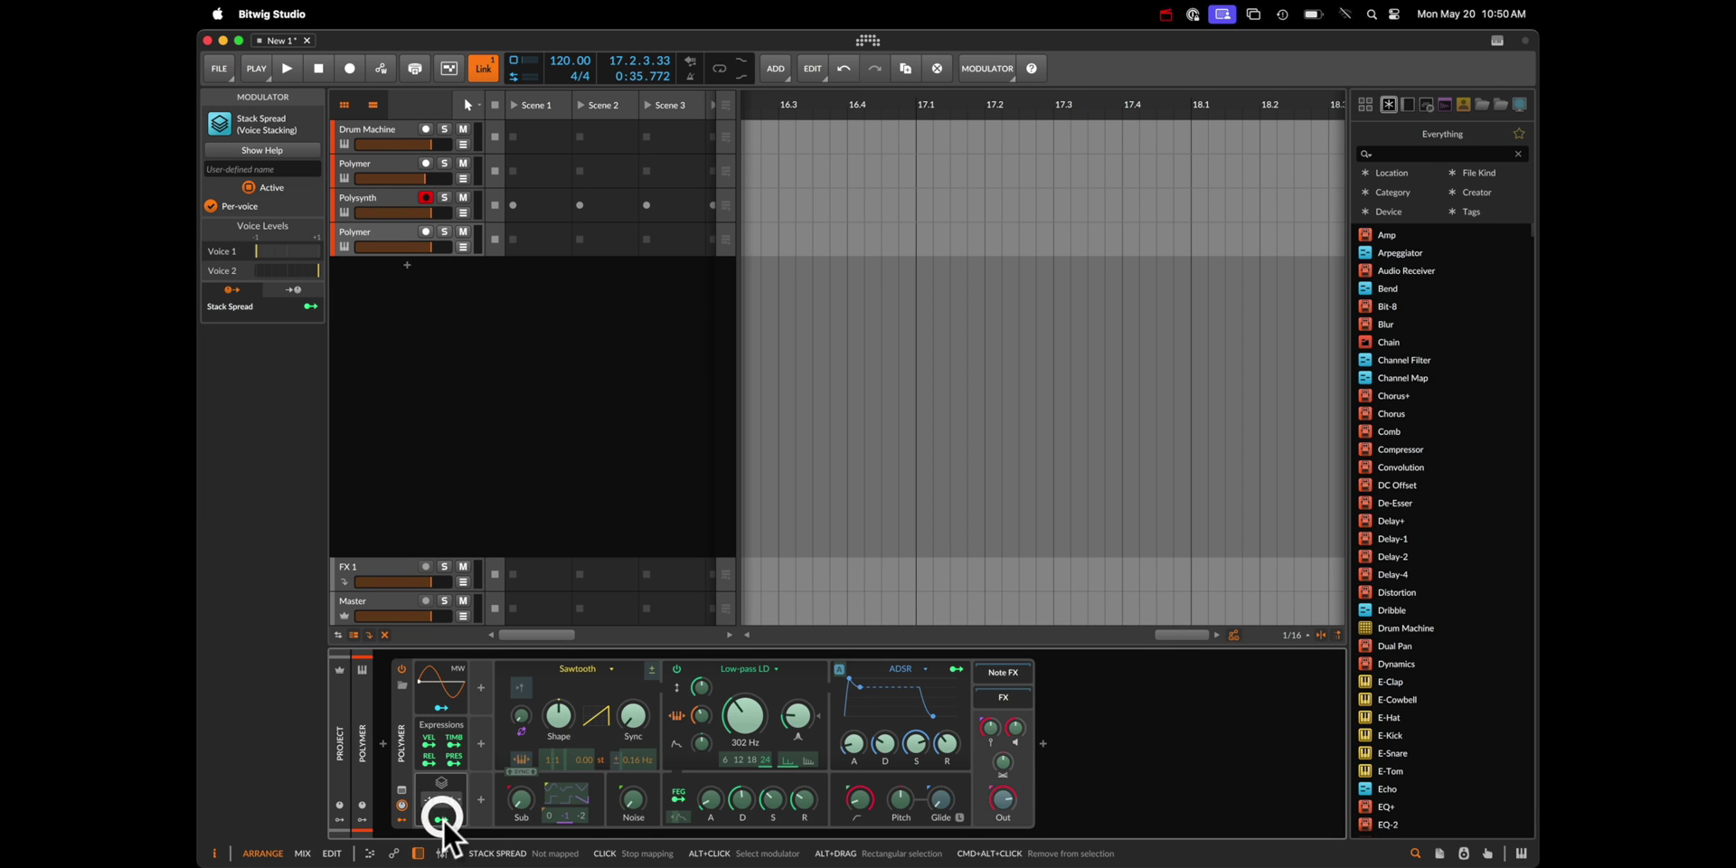
{"action": "left_click_drag", "start_coordinate": [589, 763], "coordinate": [590, 754]}
{"action": "left_click_drag", "start_coordinate": [1016, 728], "coordinate": [1015, 700]}
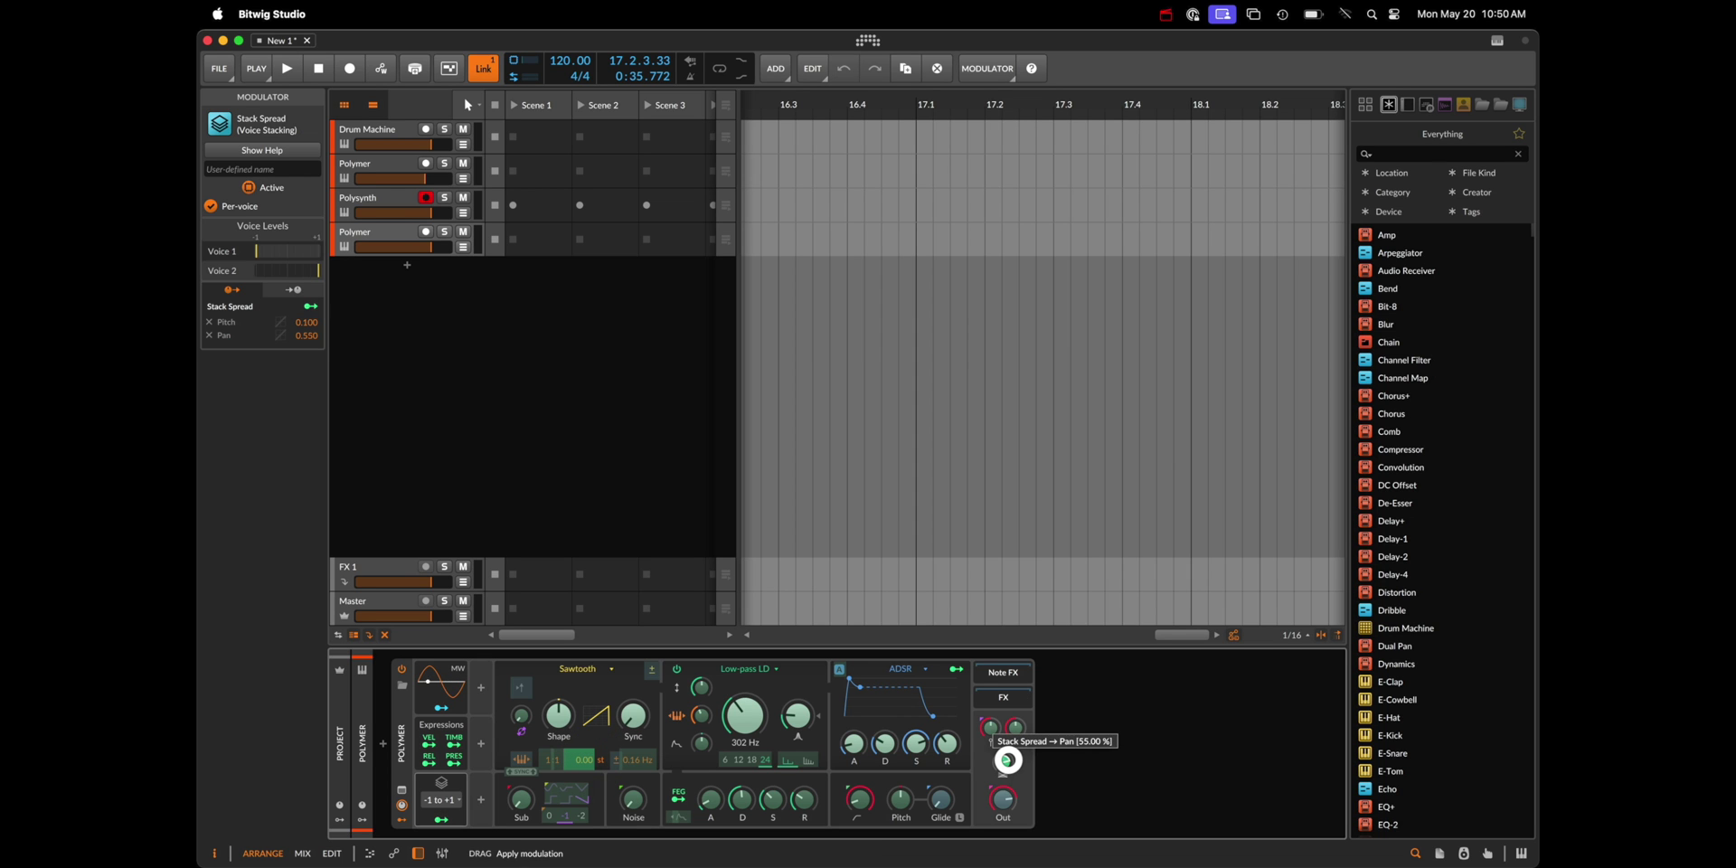
{"action": "key", "text": "Escape"}
Step: Disarm the Polysynth track for recording and return to Ableton Live
{"action": "left_click", "coordinate": [425, 232]}
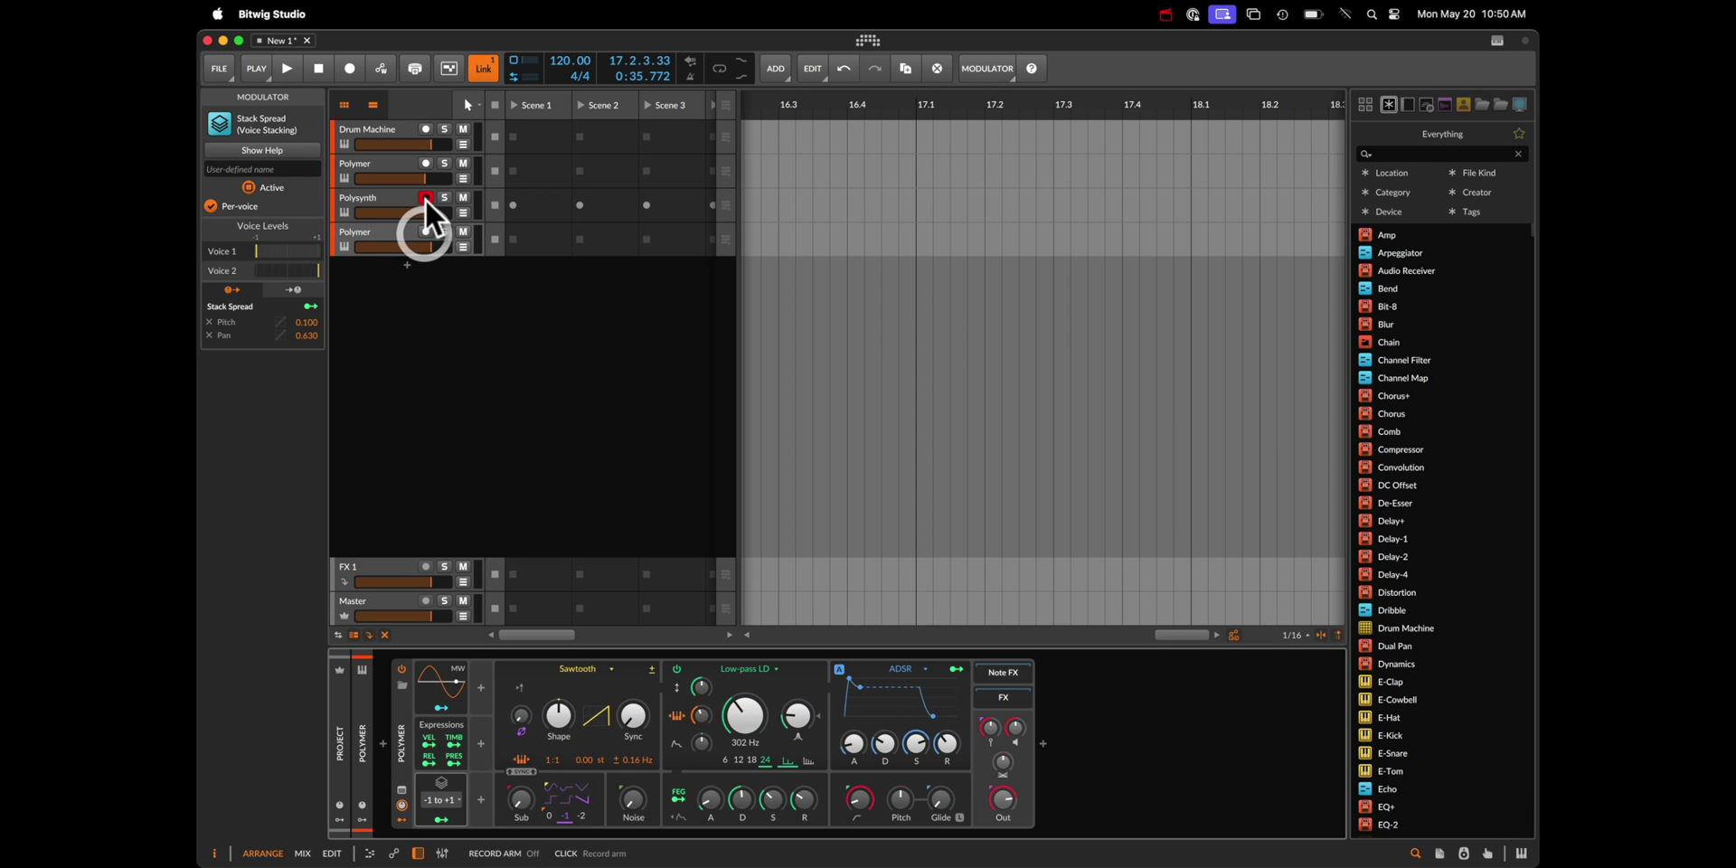
{"action": "key", "text": "super+Tab"}
{"action": "key", "text": "super+Tab"}
{"action": "left_click", "coordinate": [810, 534]}
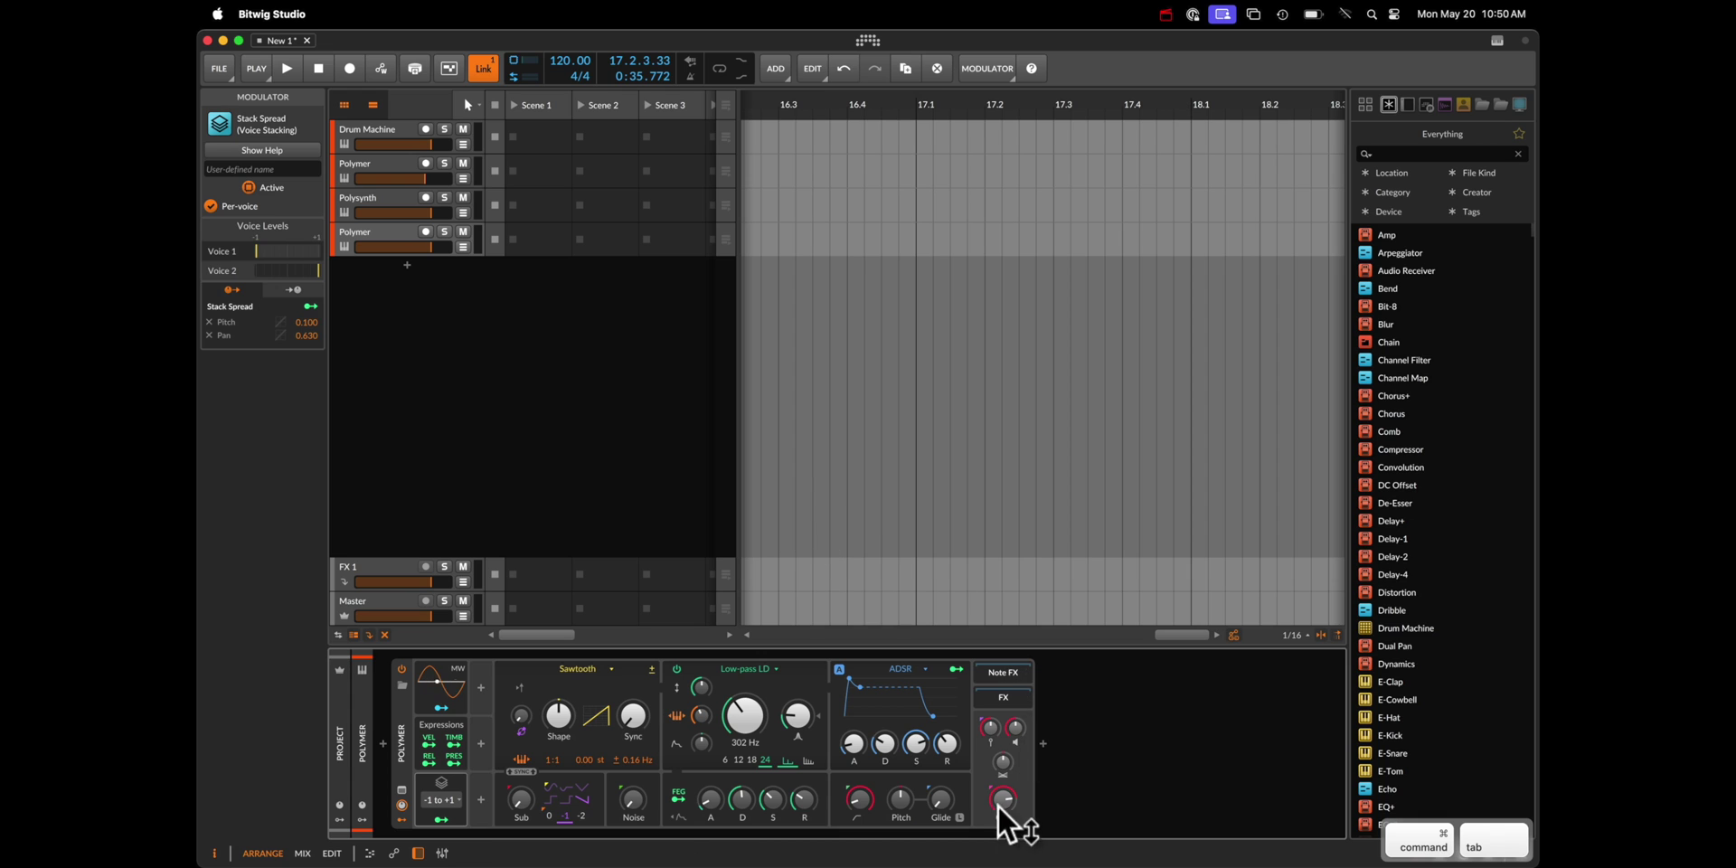
{"action": "left_click", "coordinate": [1004, 813]}
{"action": "key", "text": "super+Tab"}
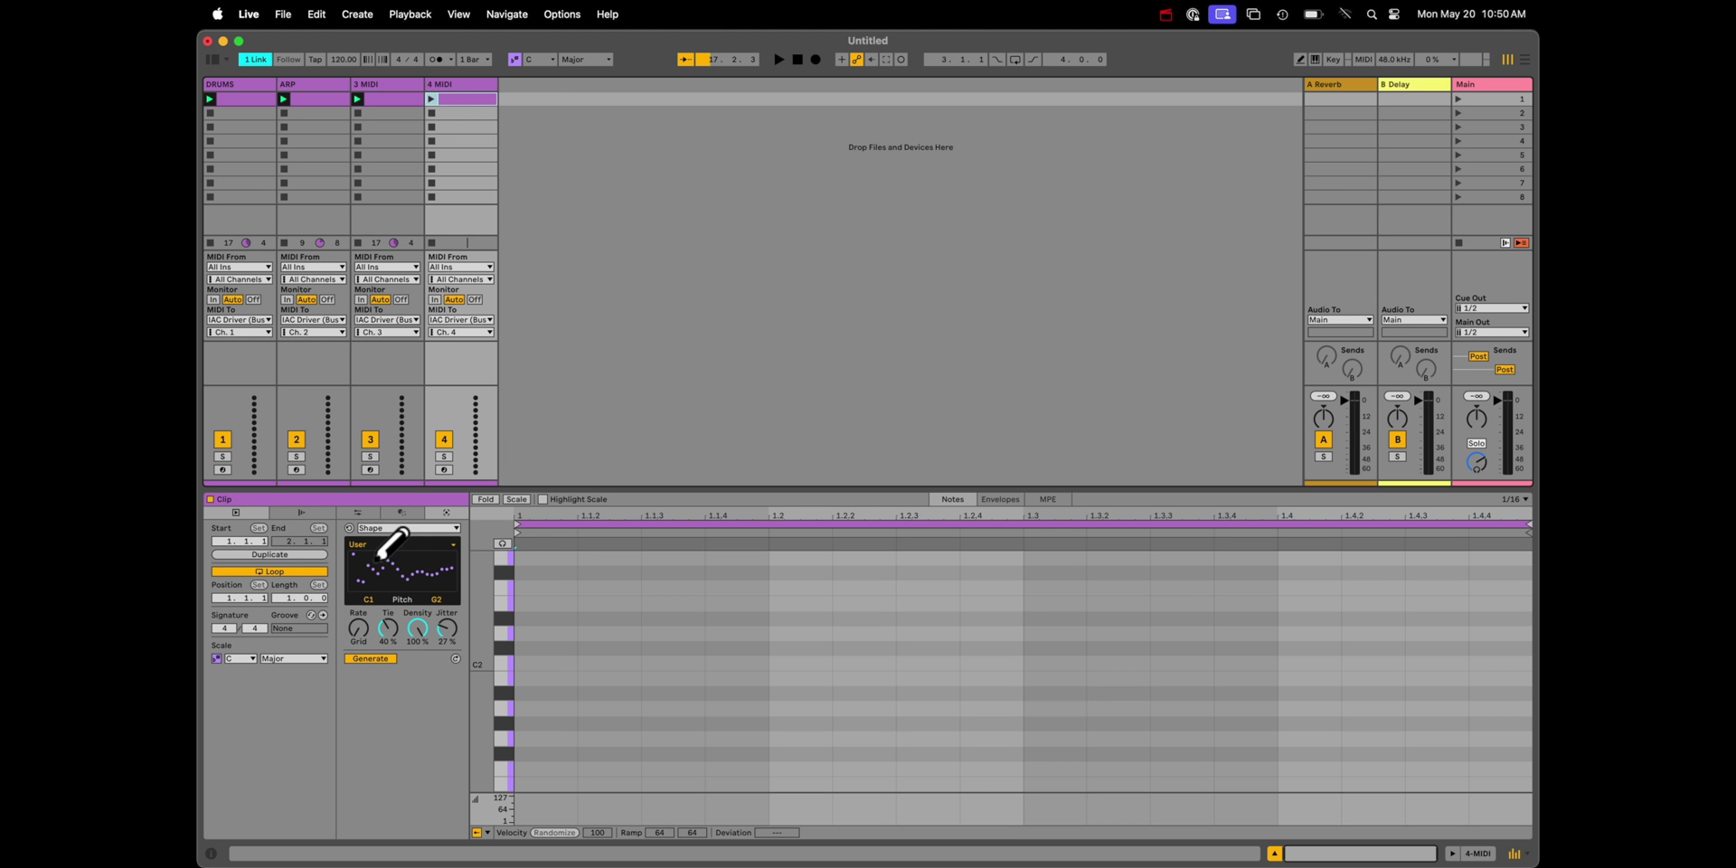
Step: Generate a Stacks chord in the 4 MIDI clip, shaped to Cmaj7 rooted on C3
{"action": "left_click", "coordinate": [367, 529]}
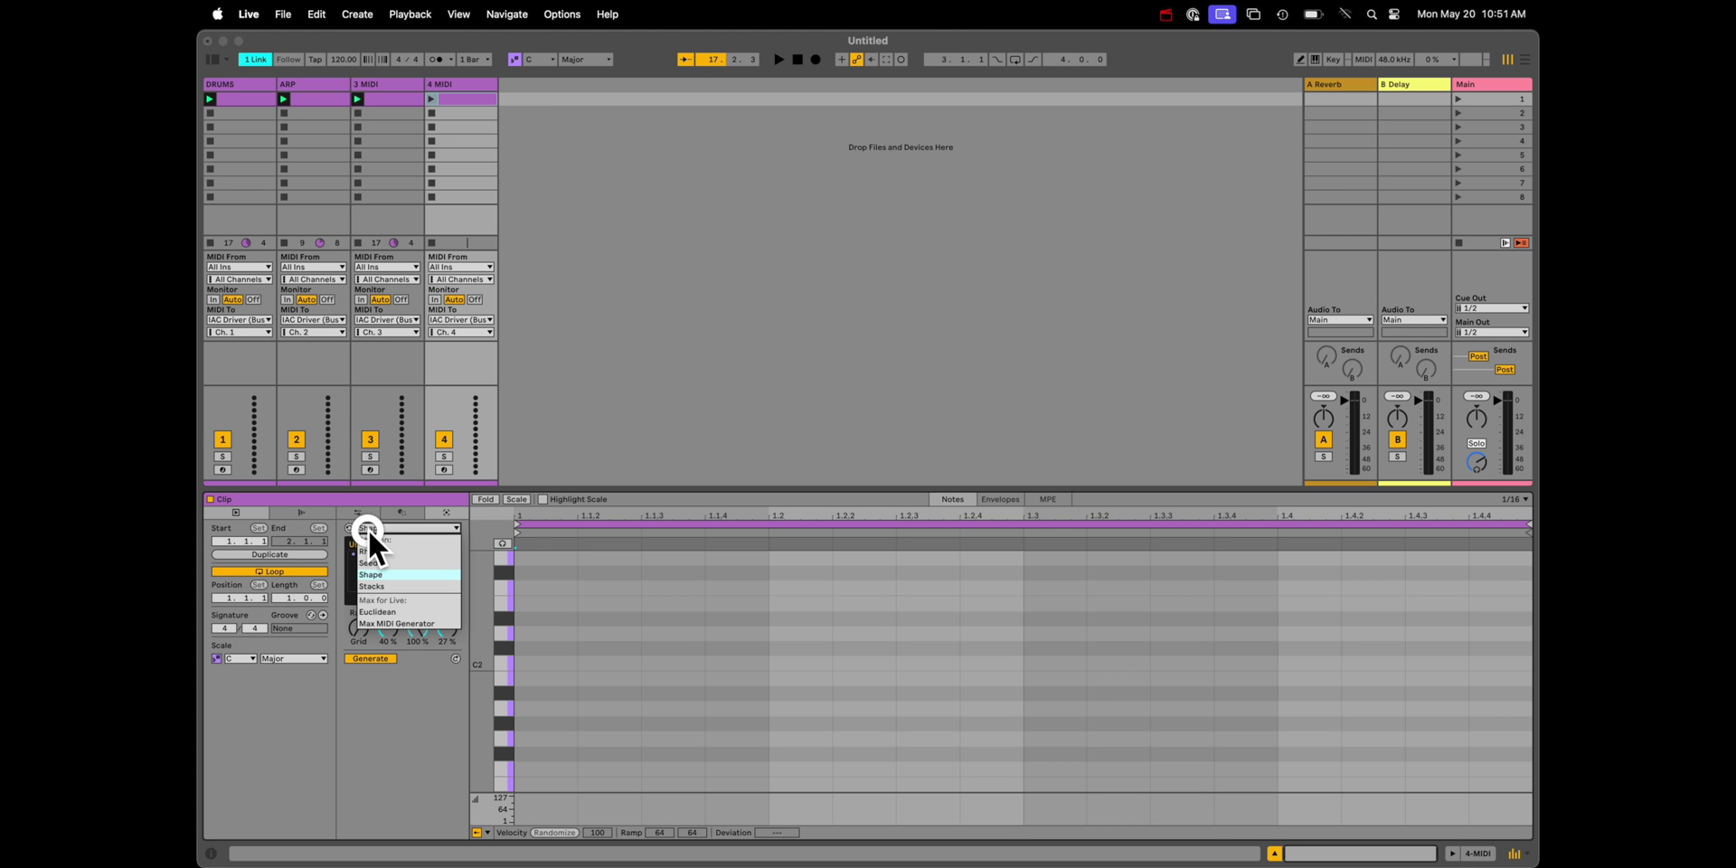
{"action": "left_click", "coordinate": [387, 586]}
{"action": "left_click", "coordinate": [586, 640]}
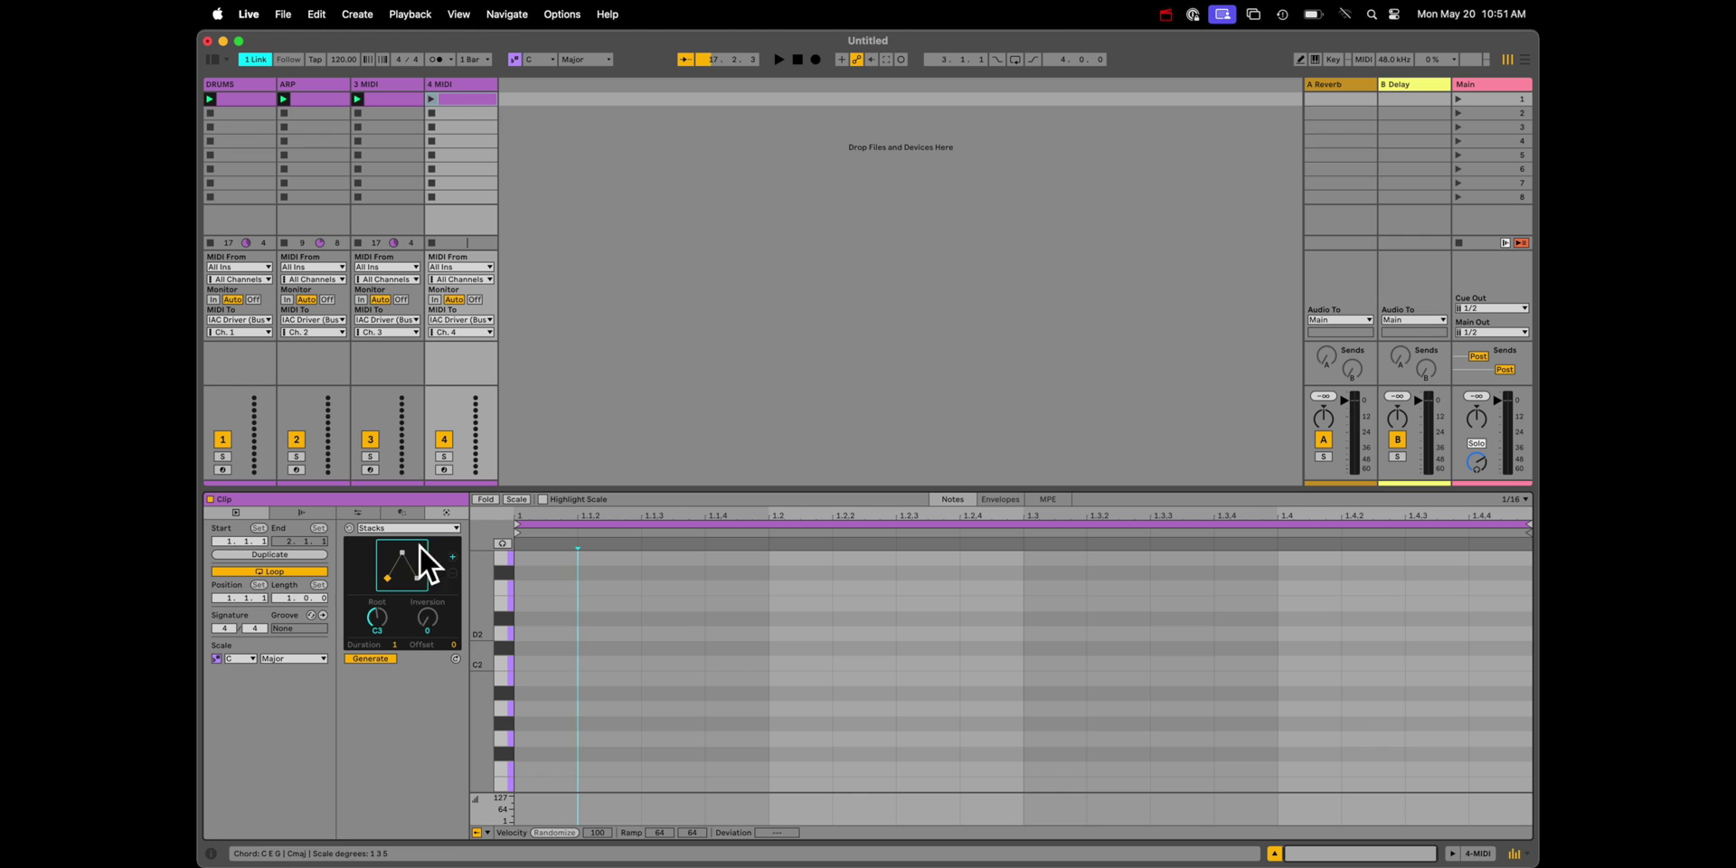
{"action": "left_click", "coordinate": [454, 658]}
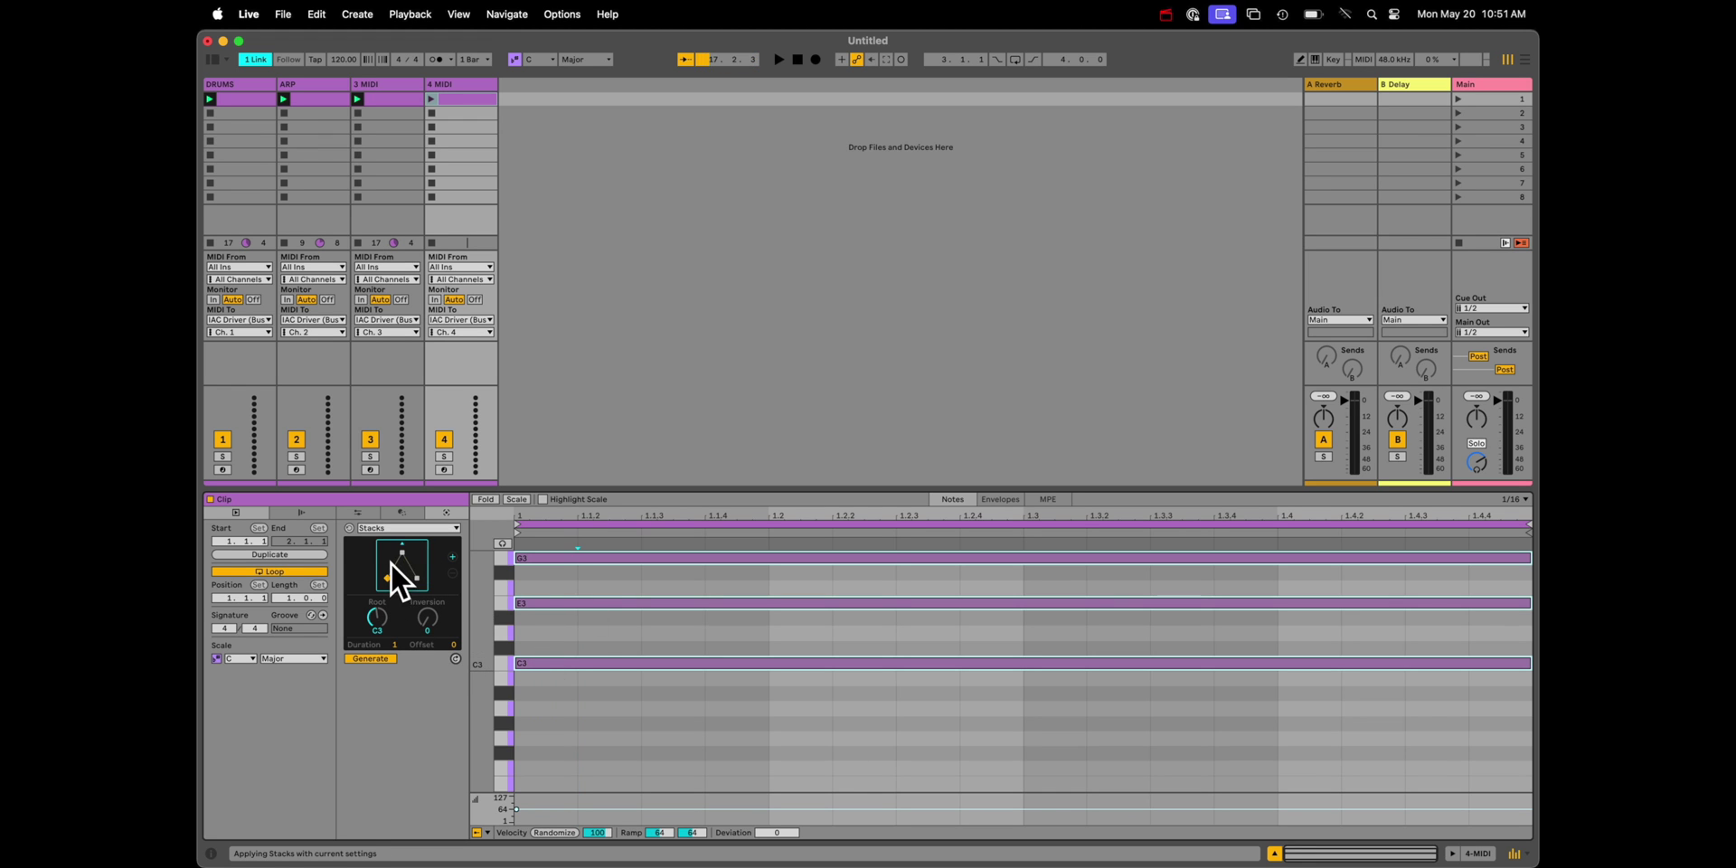
{"action": "mouse_move", "coordinate": [398, 564]}
{"action": "left_mouse_down"}
{"action": "mouse_move", "coordinate": [399, 533]}
{"action": "mouse_move", "coordinate": [399, 566]}
{"action": "left_mouse_up"}
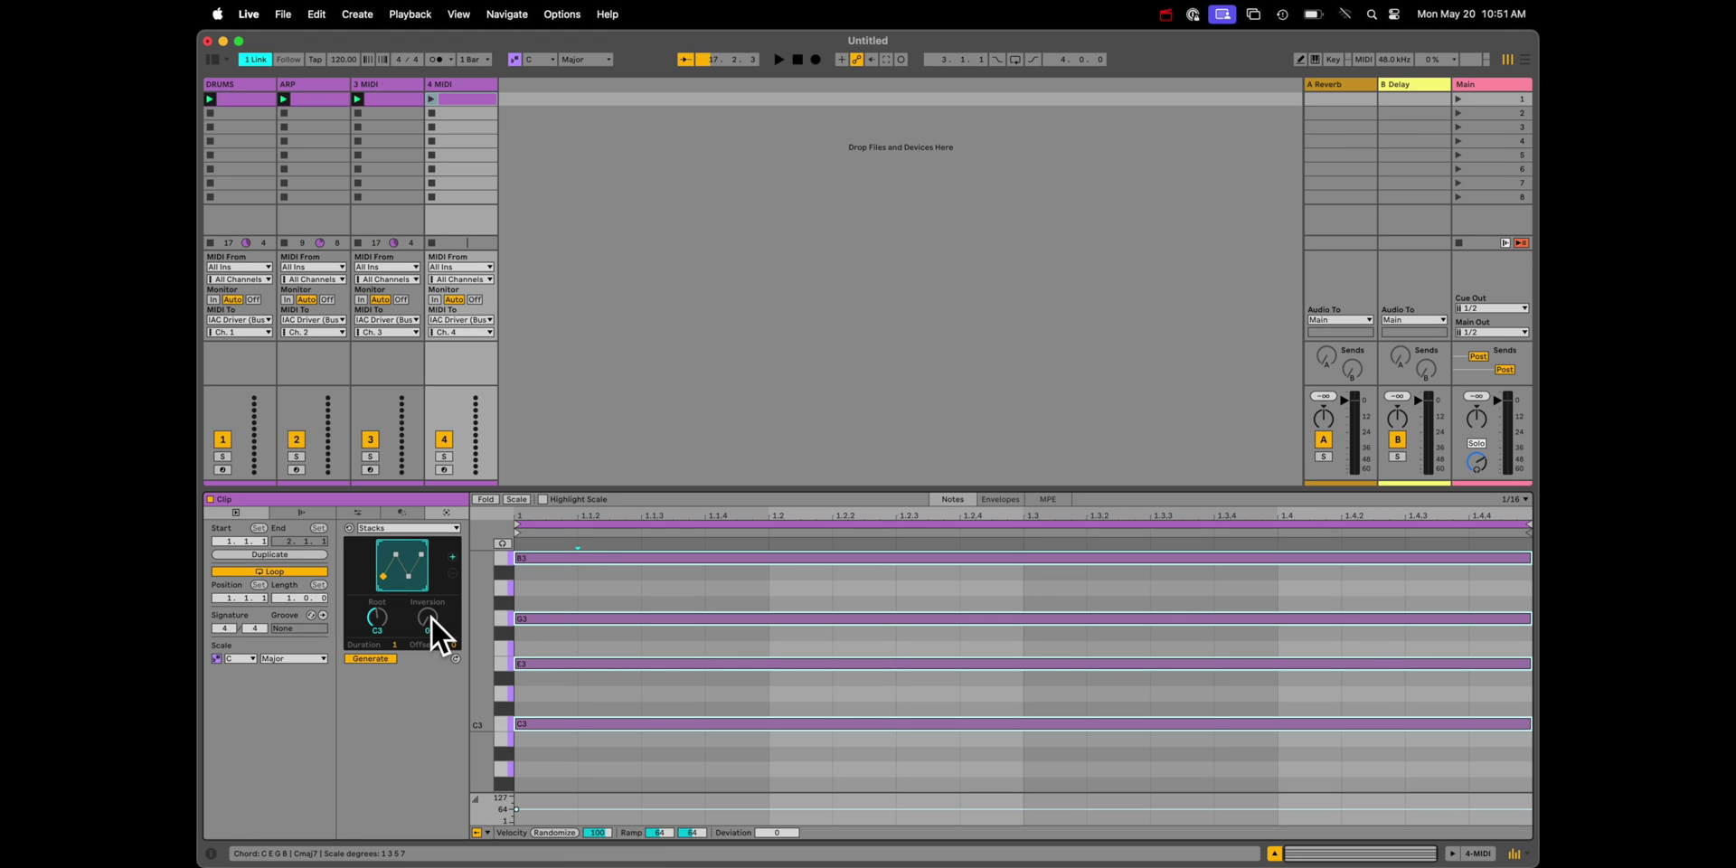
{"action": "left_click_drag", "start_coordinate": [432, 619], "coordinate": [378, 624]}
{"action": "scroll", "coordinate": [378, 624], "scroll_direction": "down", "scroll_amount": 1}
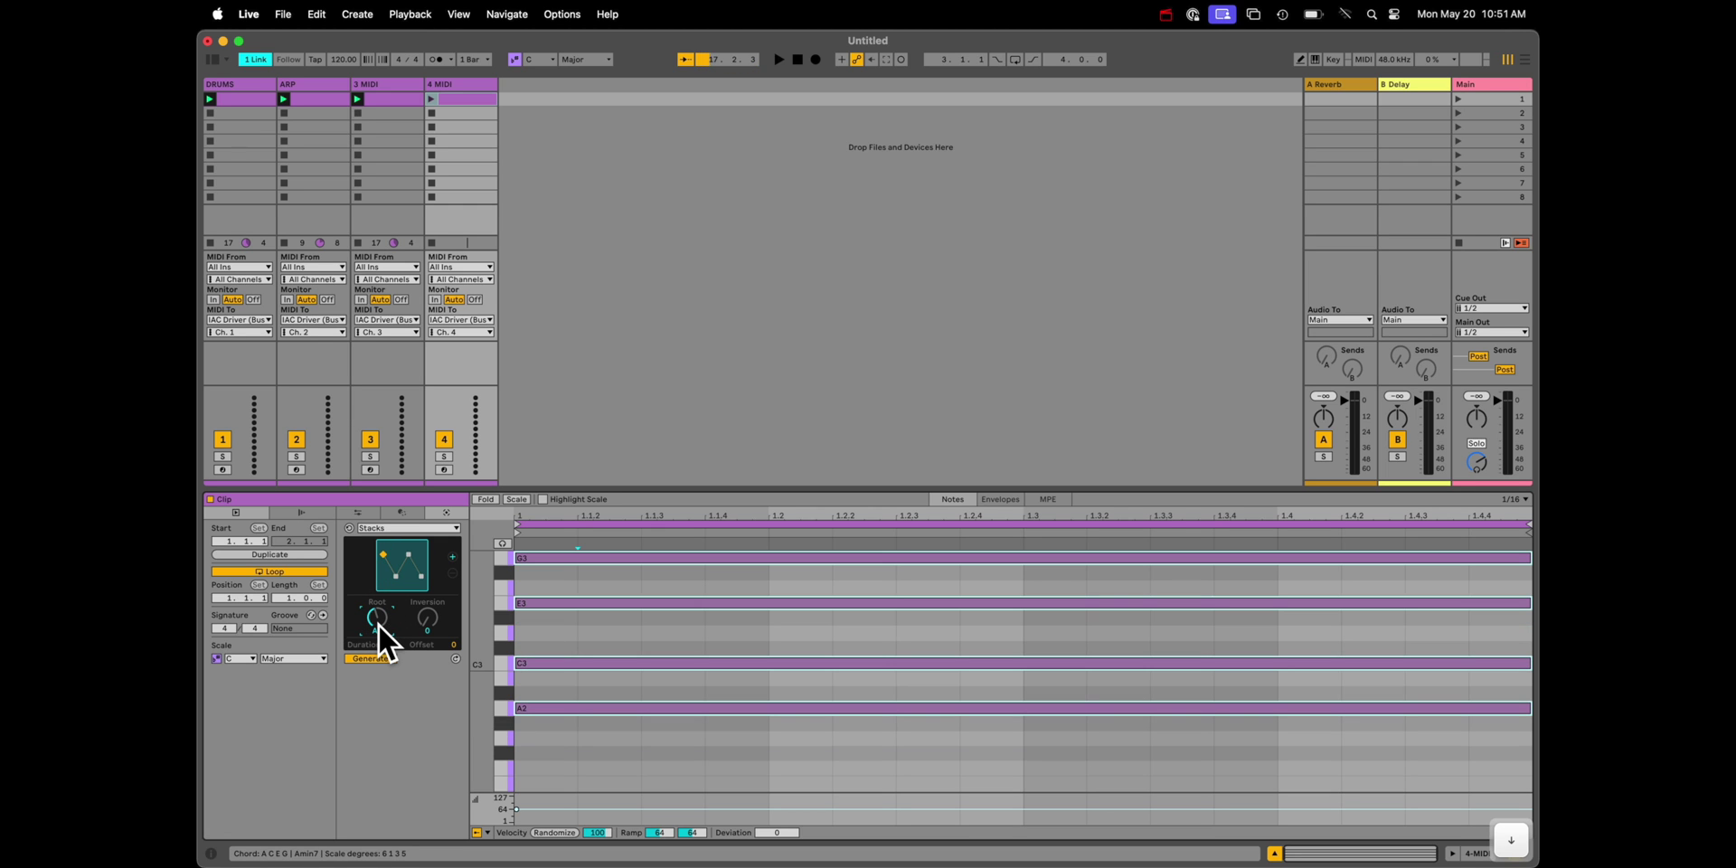
{"action": "key", "text": "Up"}
{"action": "key", "text": "Up"}
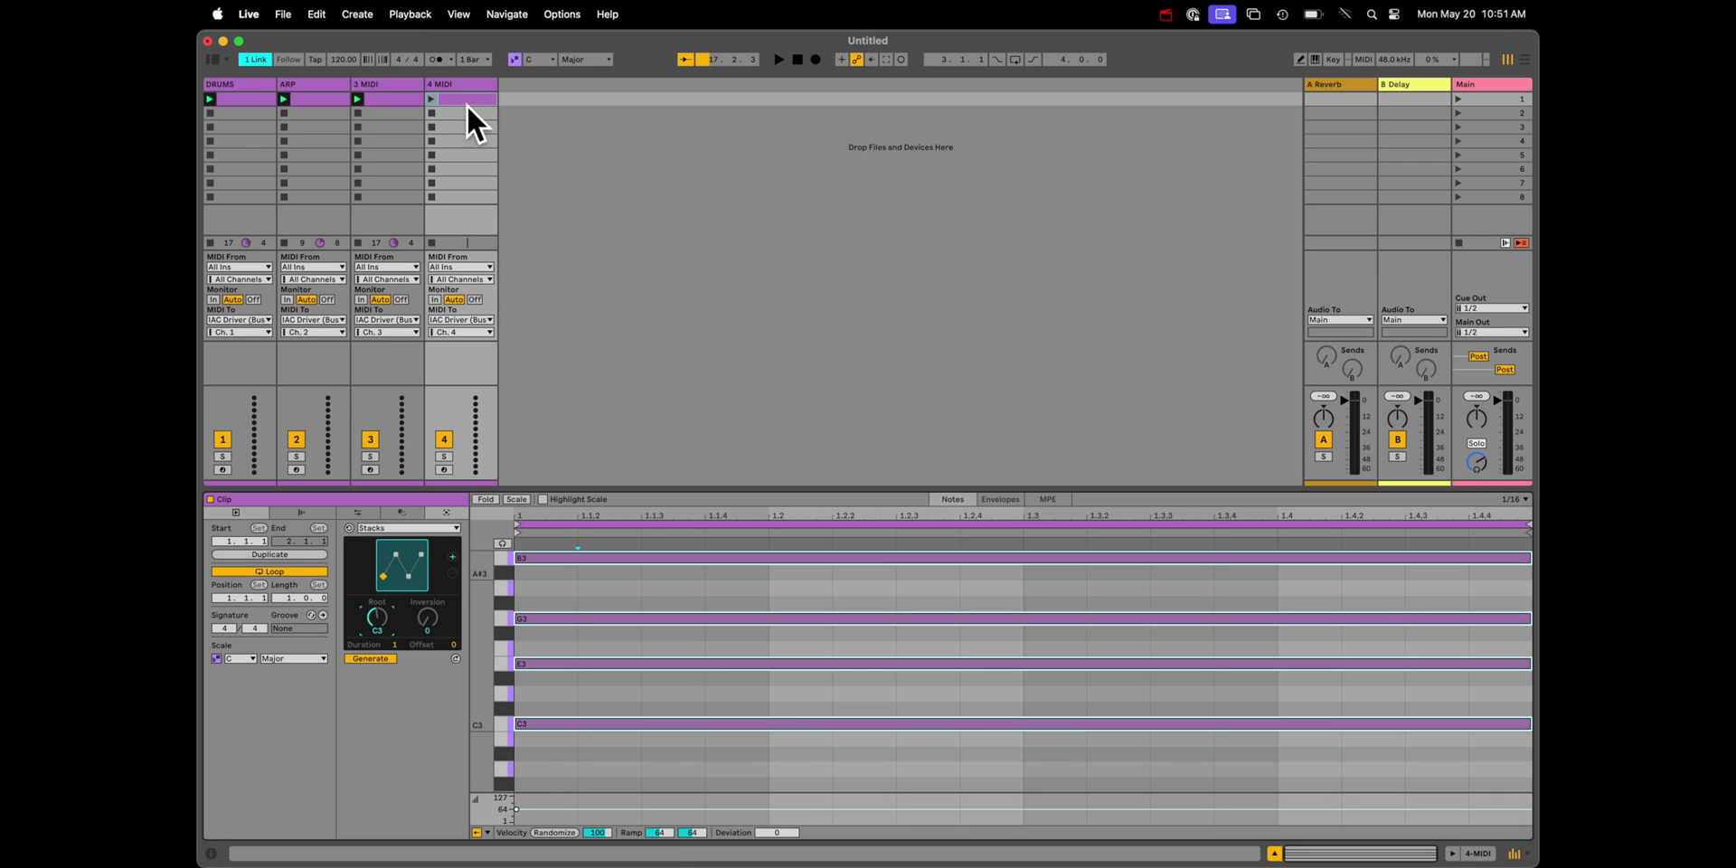
Step: Turn down the synth's output level
{"action": "key", "text": "super+Tab"}
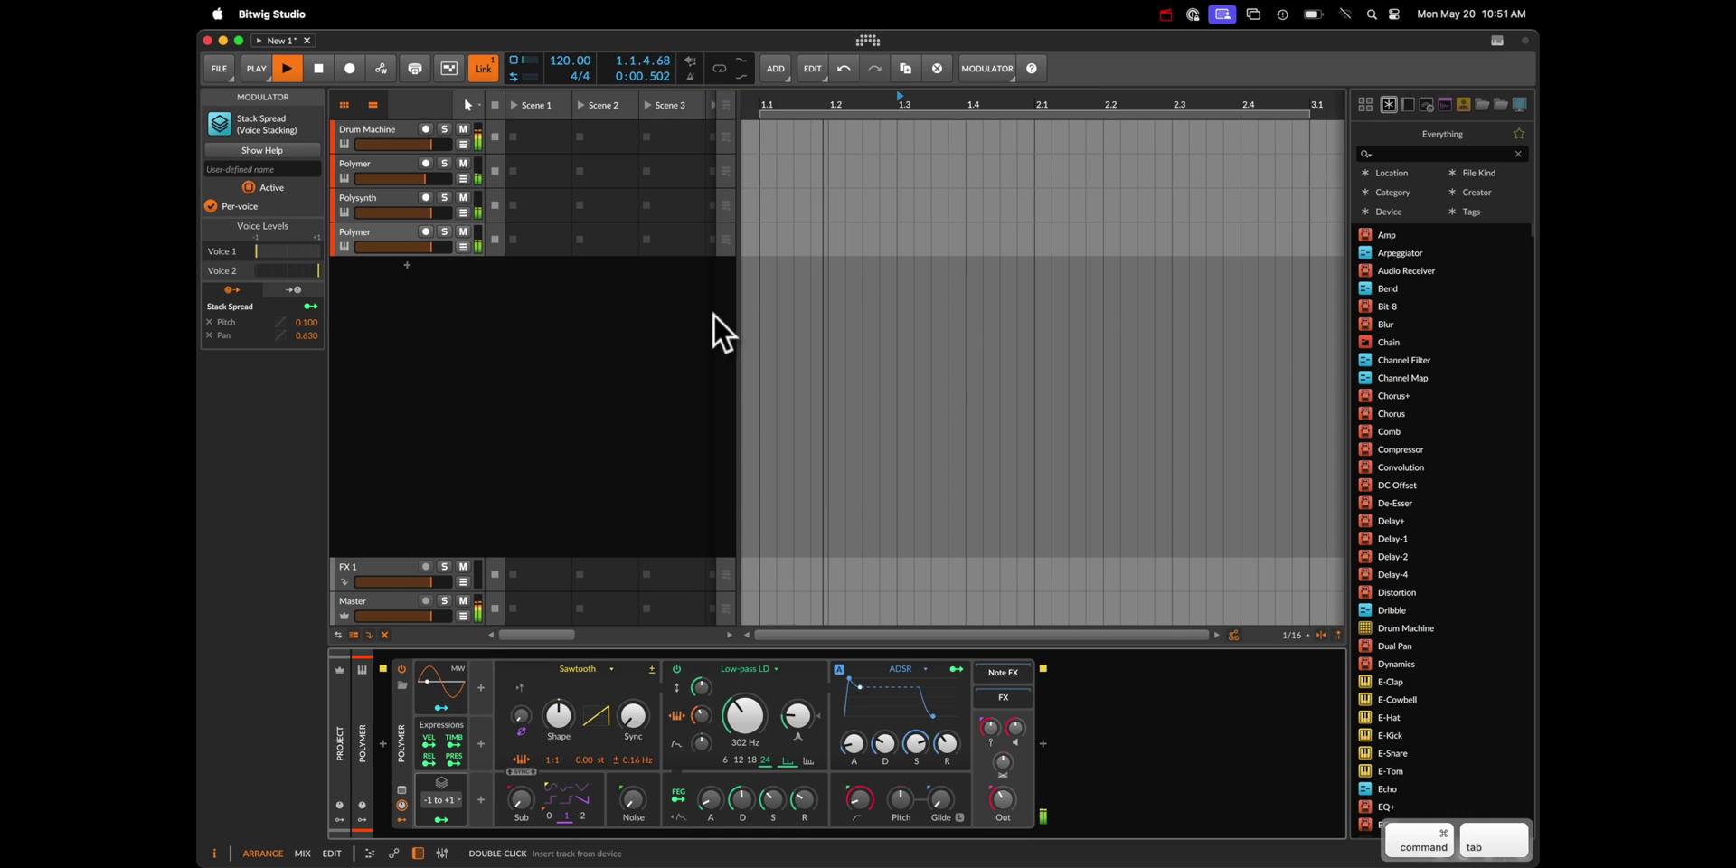
{"action": "key", "text": "super+Tab"}
{"action": "key", "text": "super+Tab"}
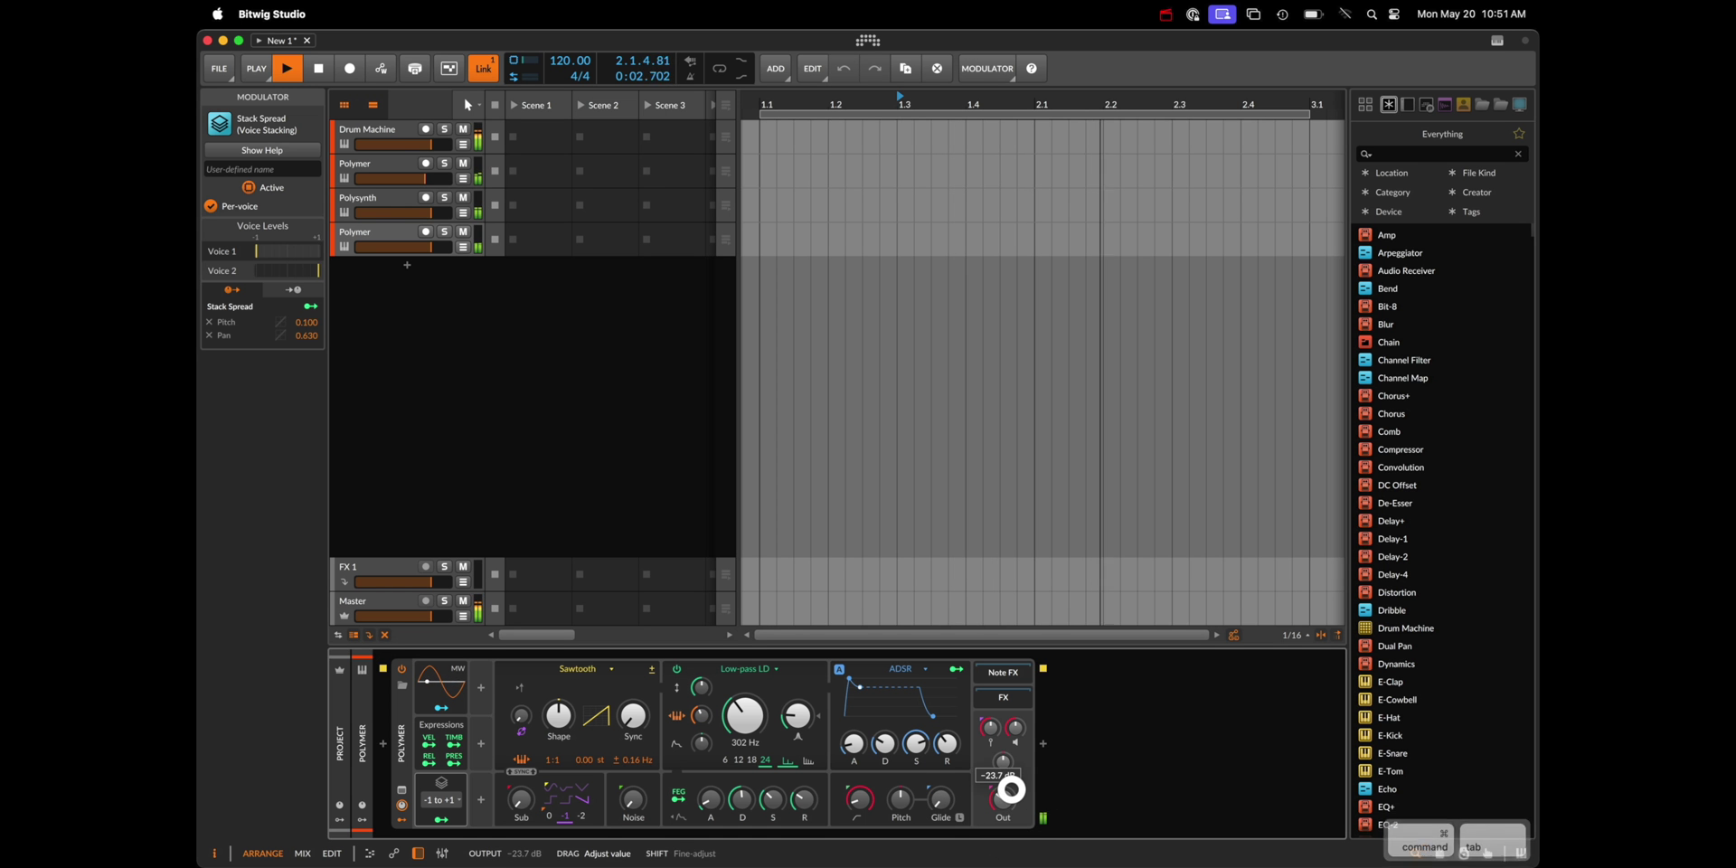
{"action": "left_click_drag", "start_coordinate": [1013, 794], "coordinate": [1012, 791]}
{"action": "key", "text": "super+Tab"}
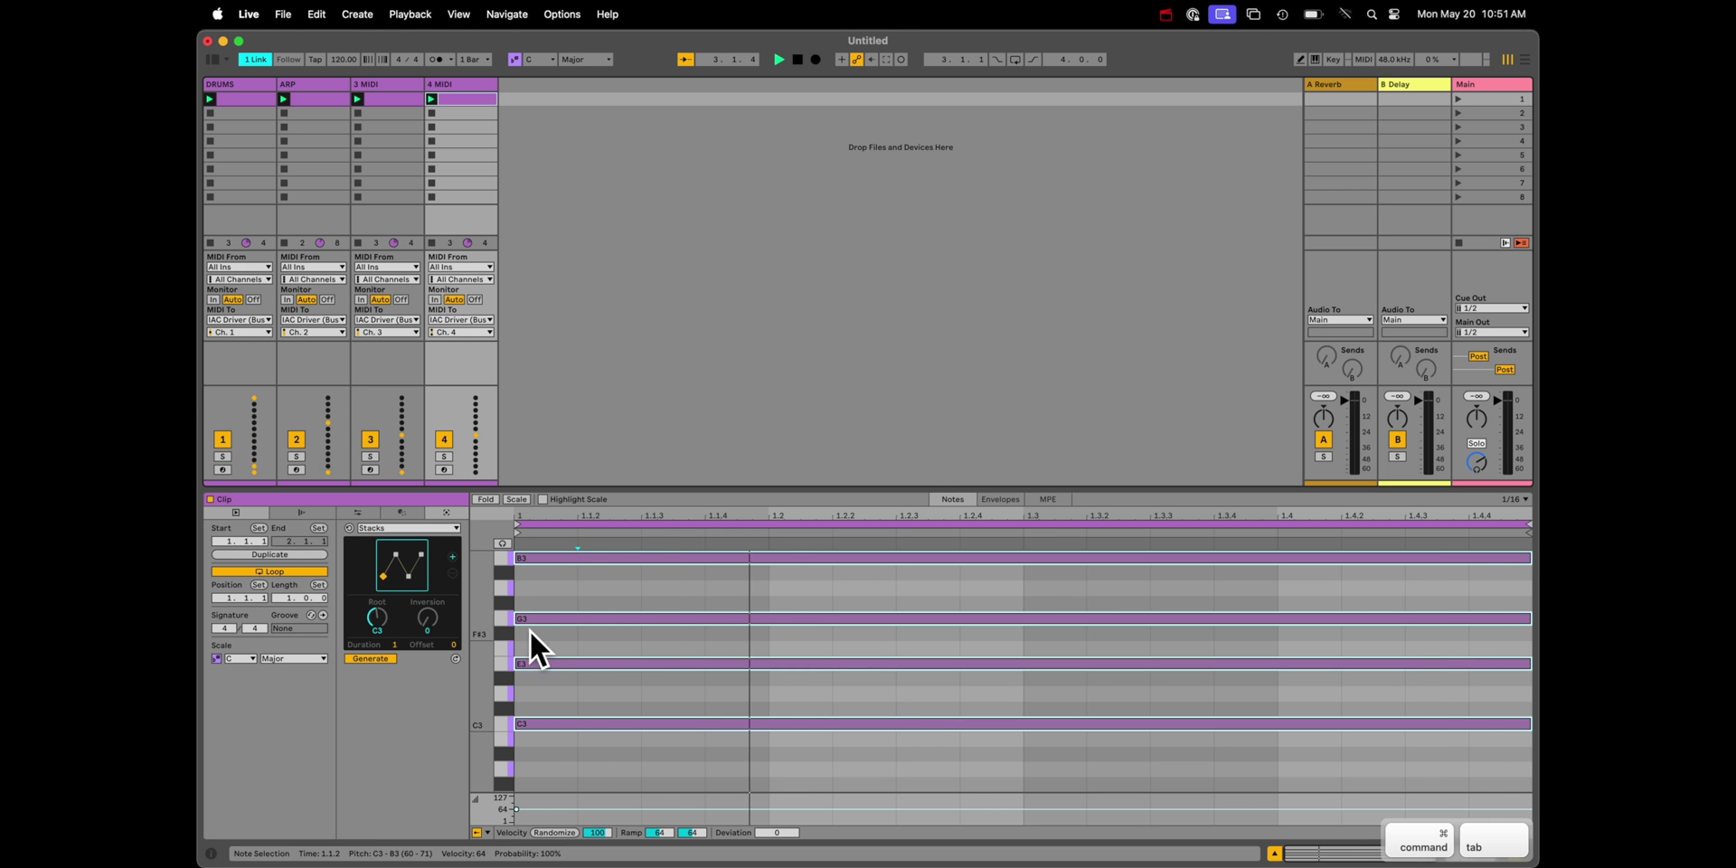
Step: Duplicate the chord clip to two bars and lower the chord root to B2
{"action": "left_click", "coordinate": [578, 572]}
{"action": "left_click", "coordinate": [252, 557]}
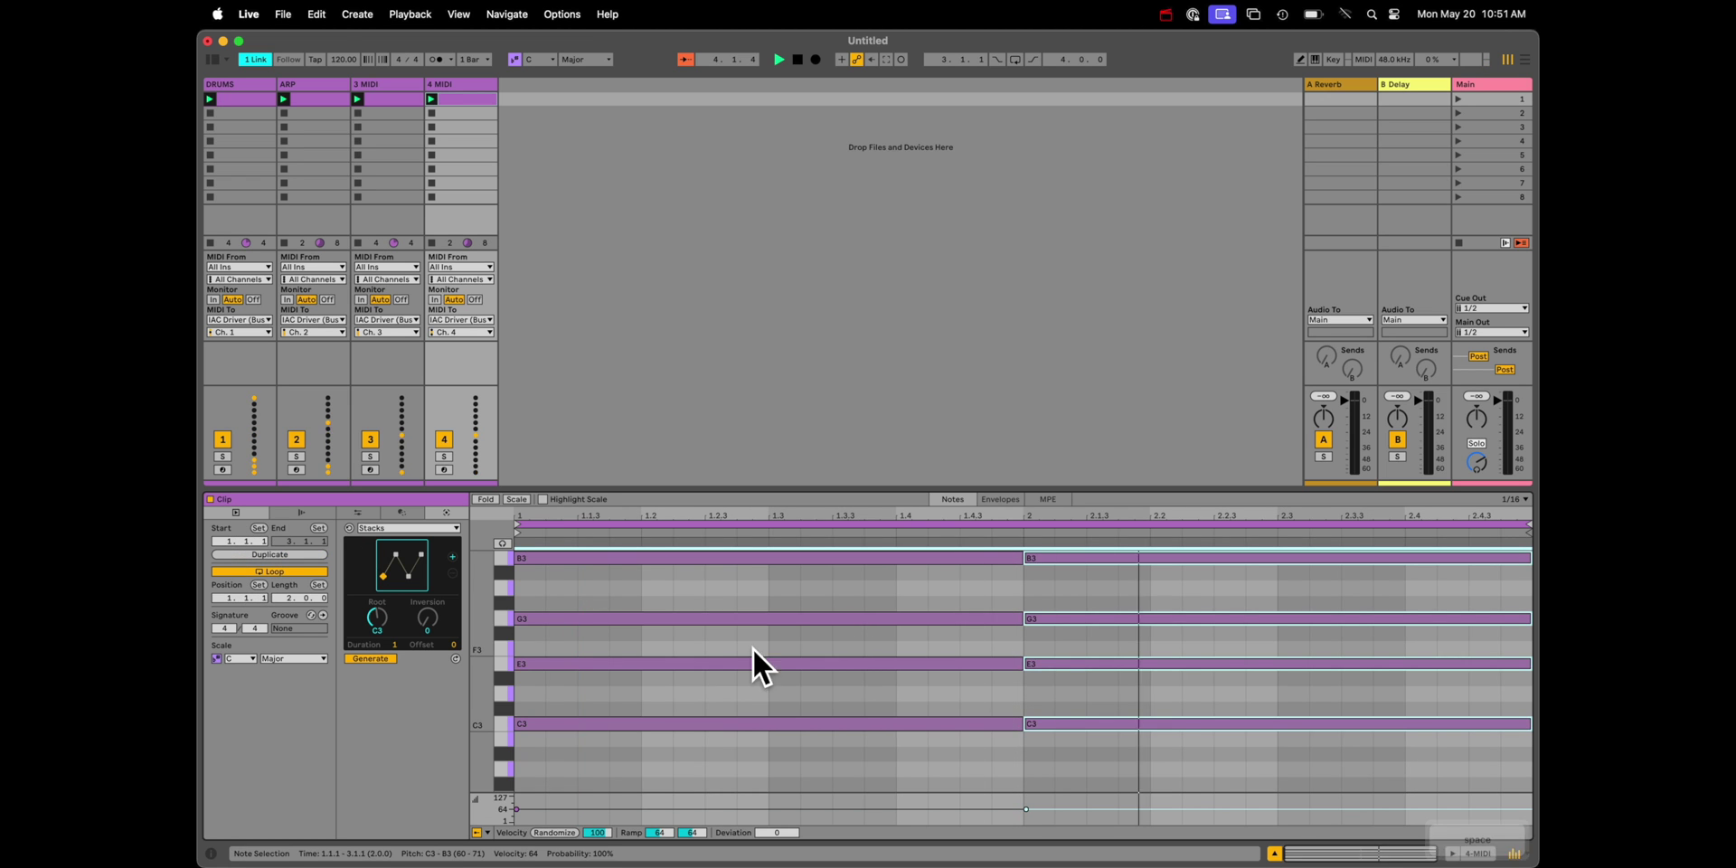
{"action": "left_click_drag", "start_coordinate": [377, 622], "coordinate": [403, 571]}
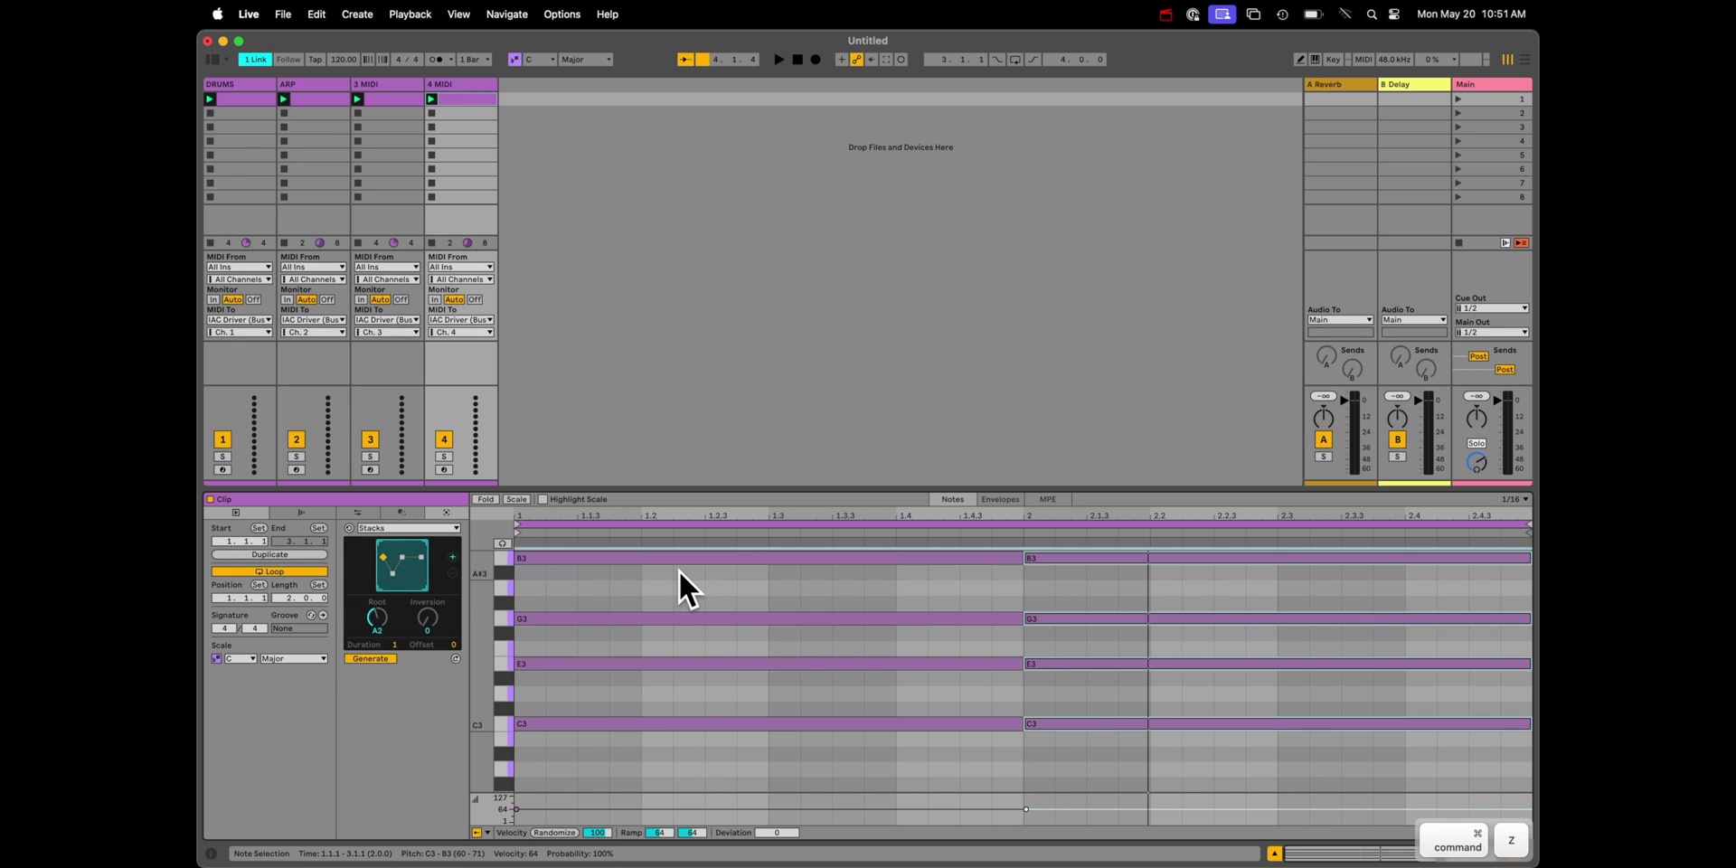
Step: Re-voice bar 2's chord into a suspended Amin9/C voicing with inversion 1
{"action": "left_click_drag", "start_coordinate": [1093, 714], "coordinate": [1103, 501]}
{"action": "left_click_drag", "start_coordinate": [416, 574], "coordinate": [436, 620]}
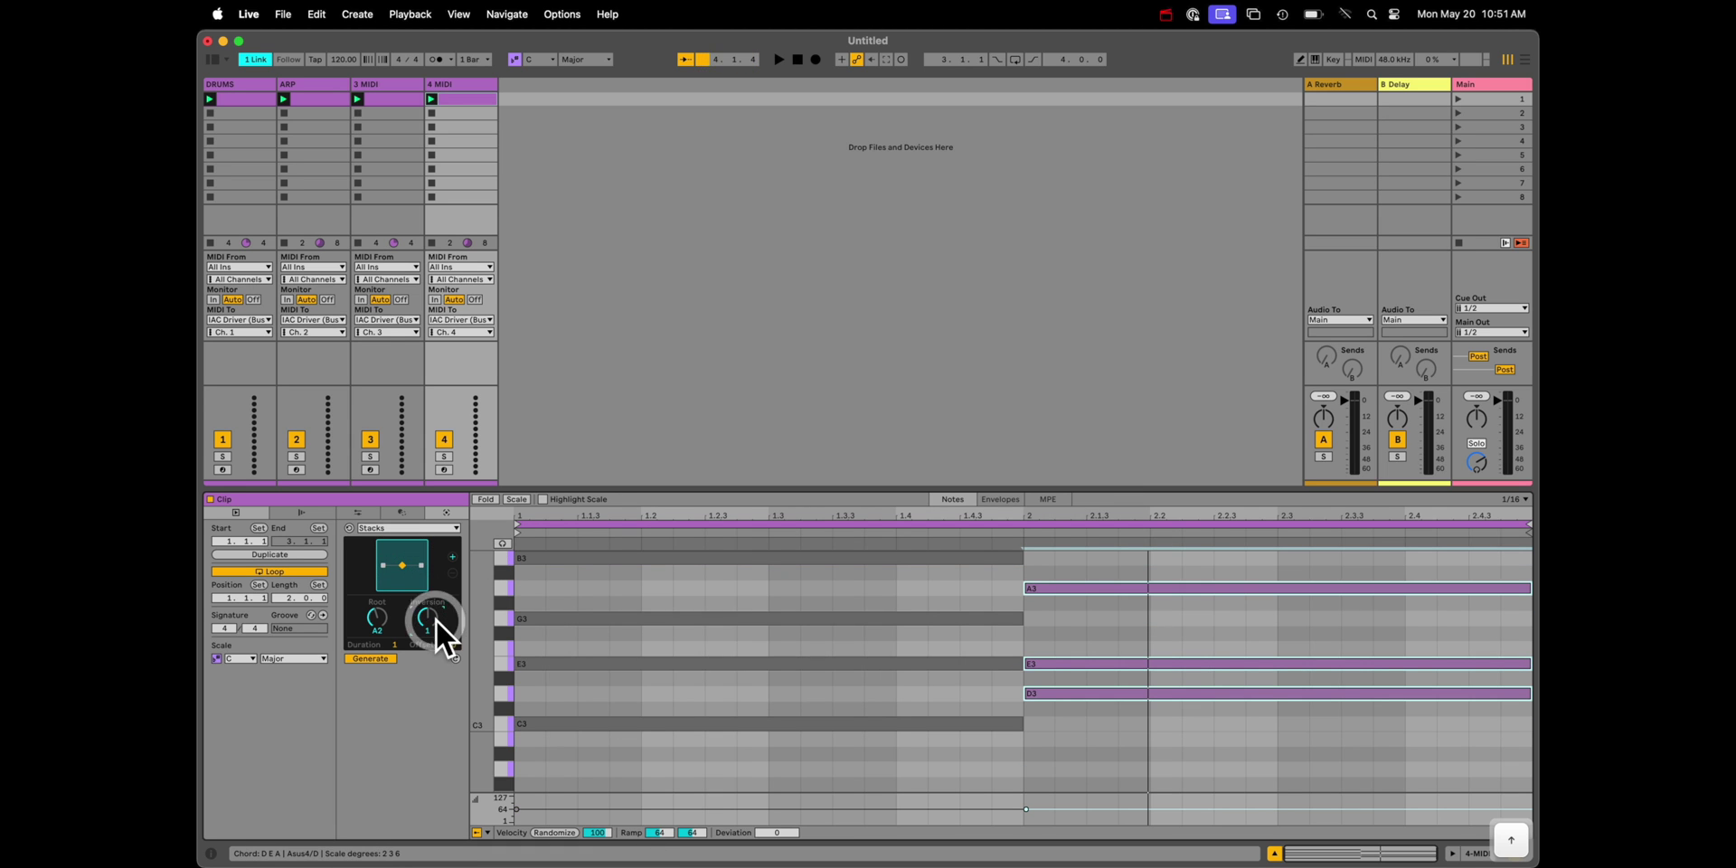
{"action": "left_click_drag", "start_coordinate": [392, 561], "coordinate": [391, 561]}
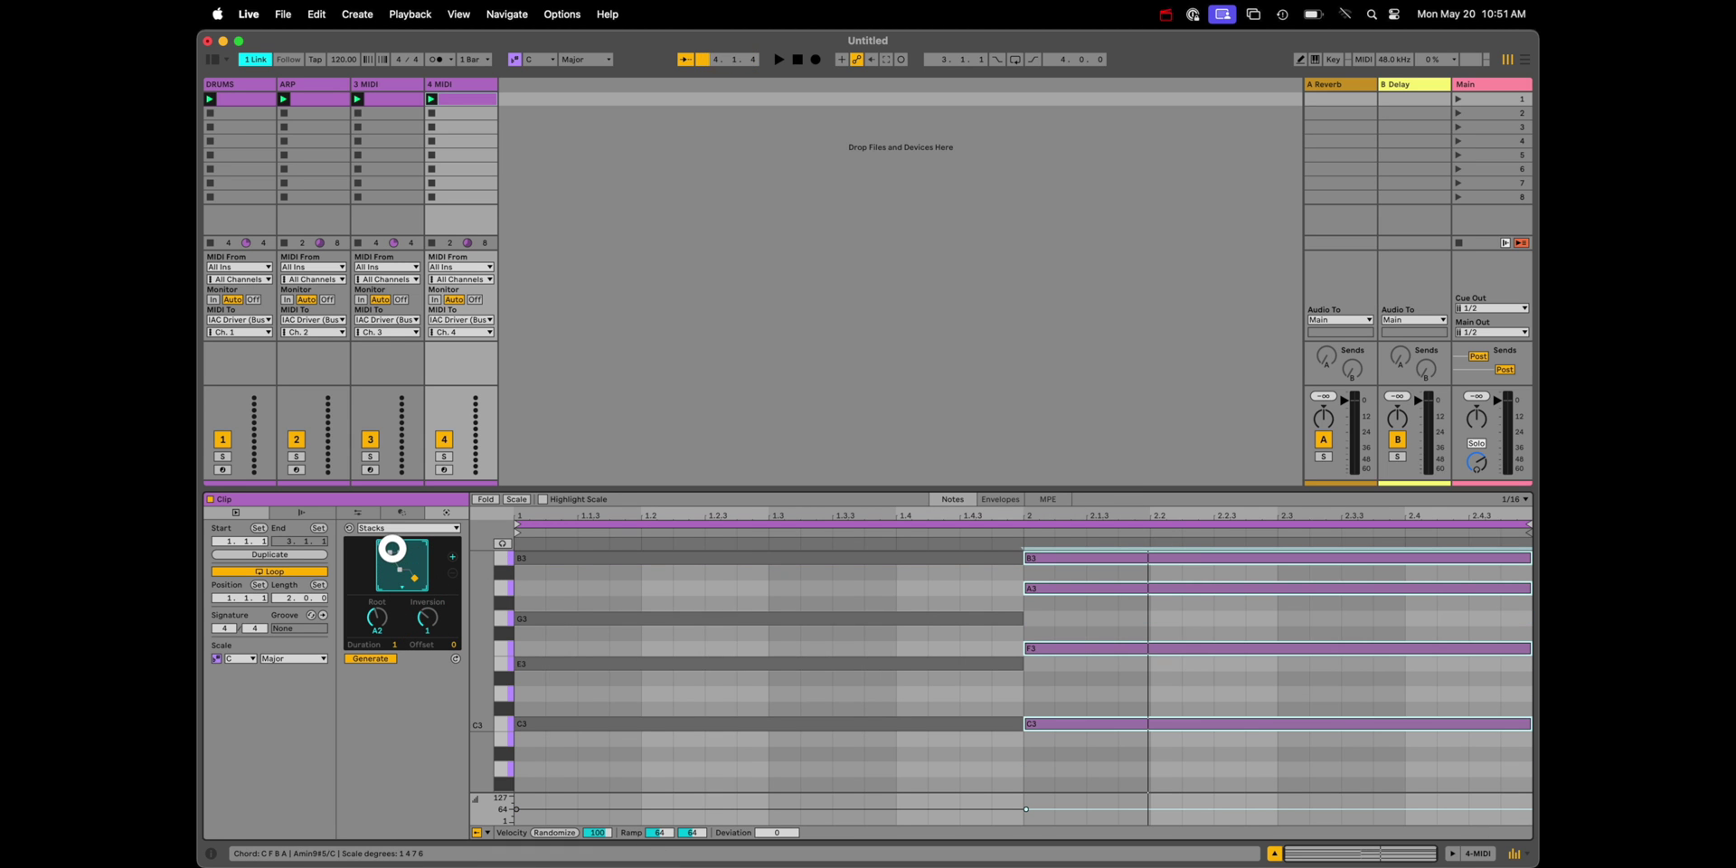
{"action": "left_click", "coordinate": [763, 582]}
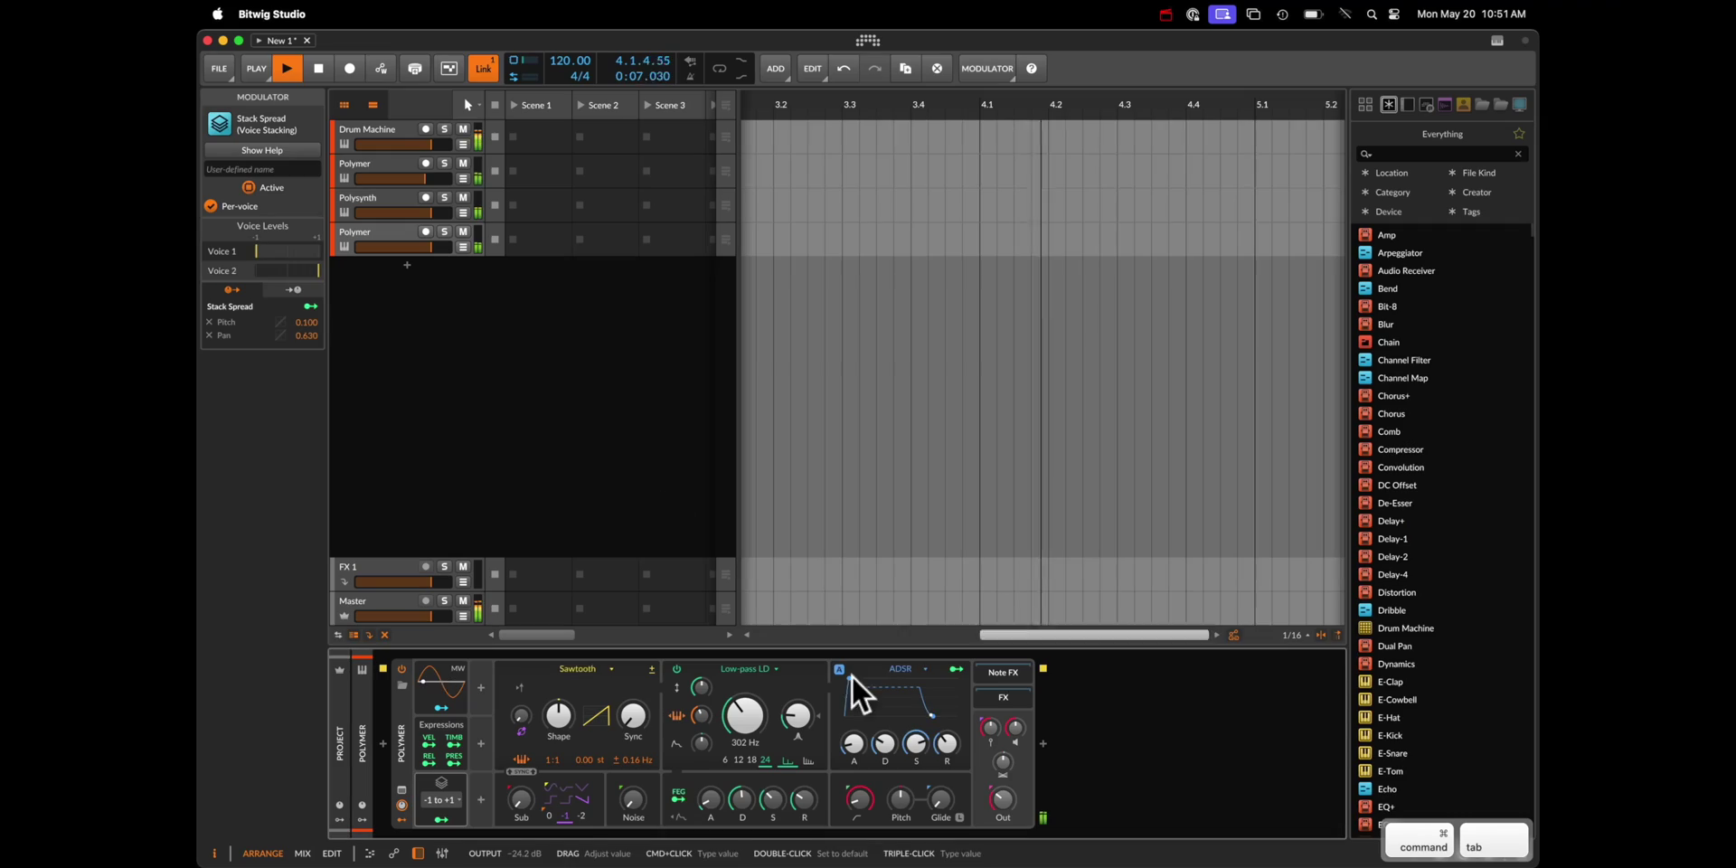
Step: Stop playback and add a C1 kick note at the start of a new Drum Machine Scene 1 clip
{"action": "left_click", "coordinate": [1003, 800]}
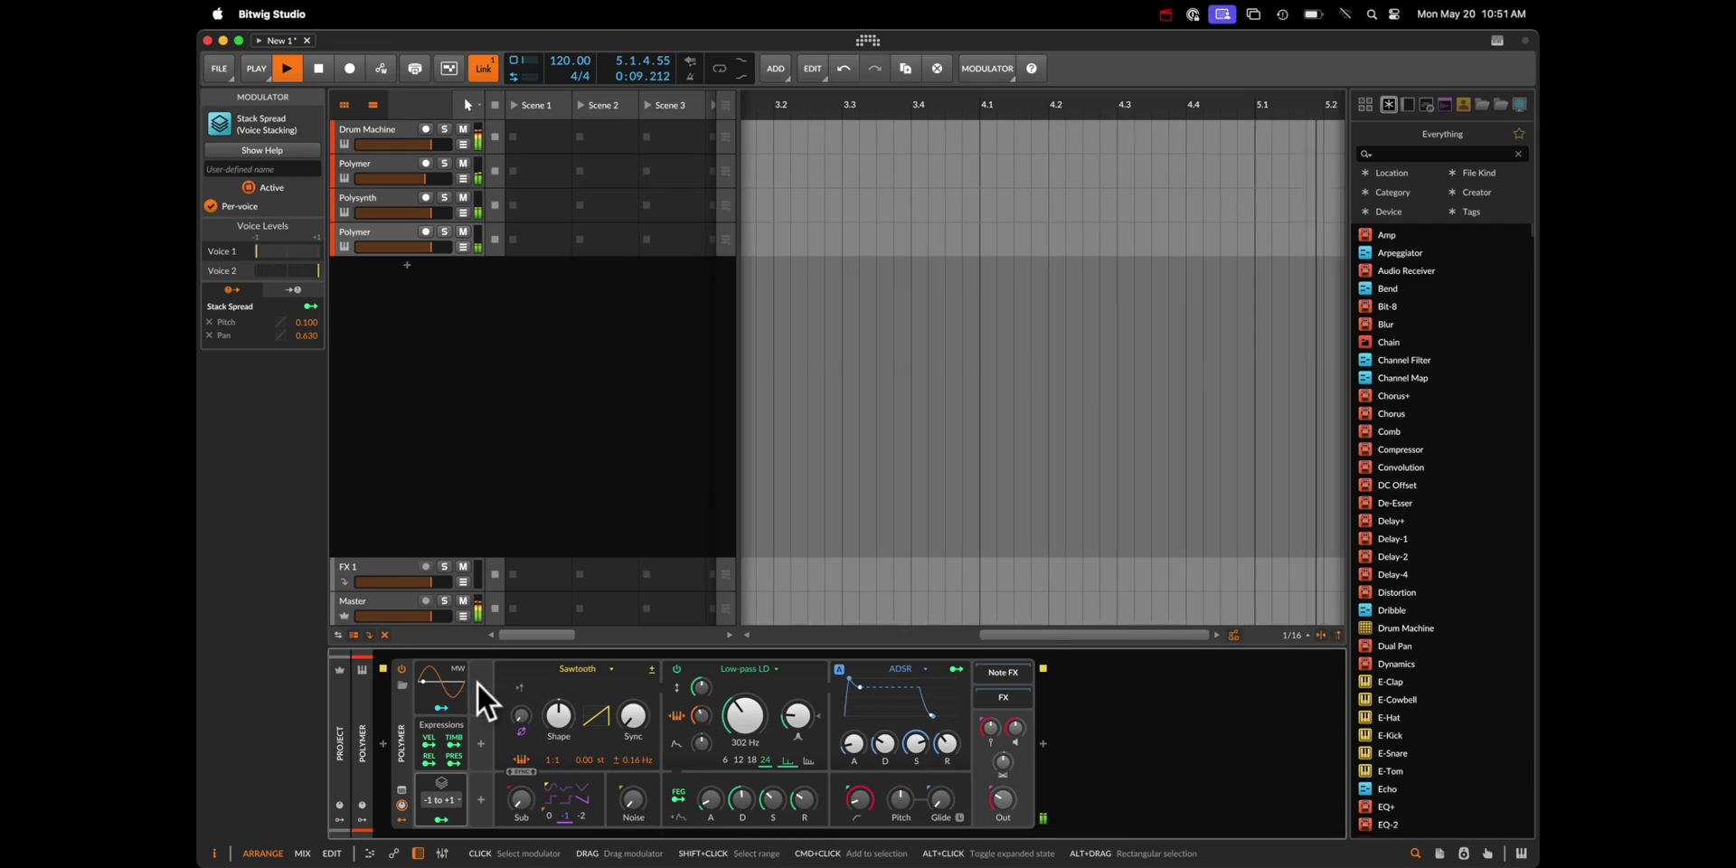
{"action": "left_click", "coordinate": [373, 129]}
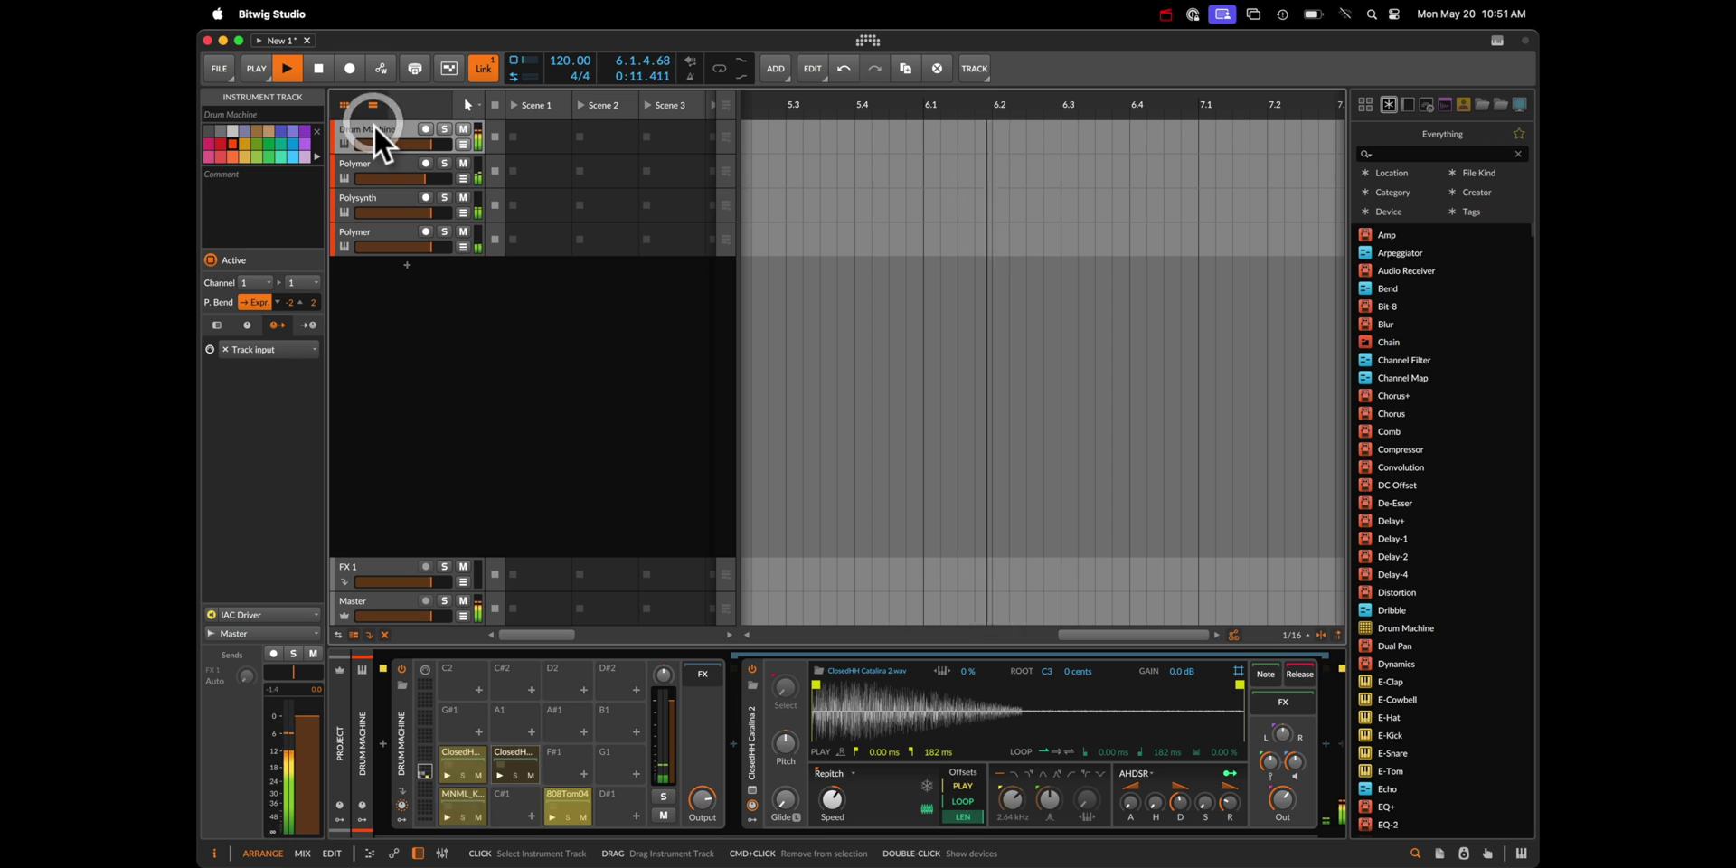
{"action": "key", "text": "space"}
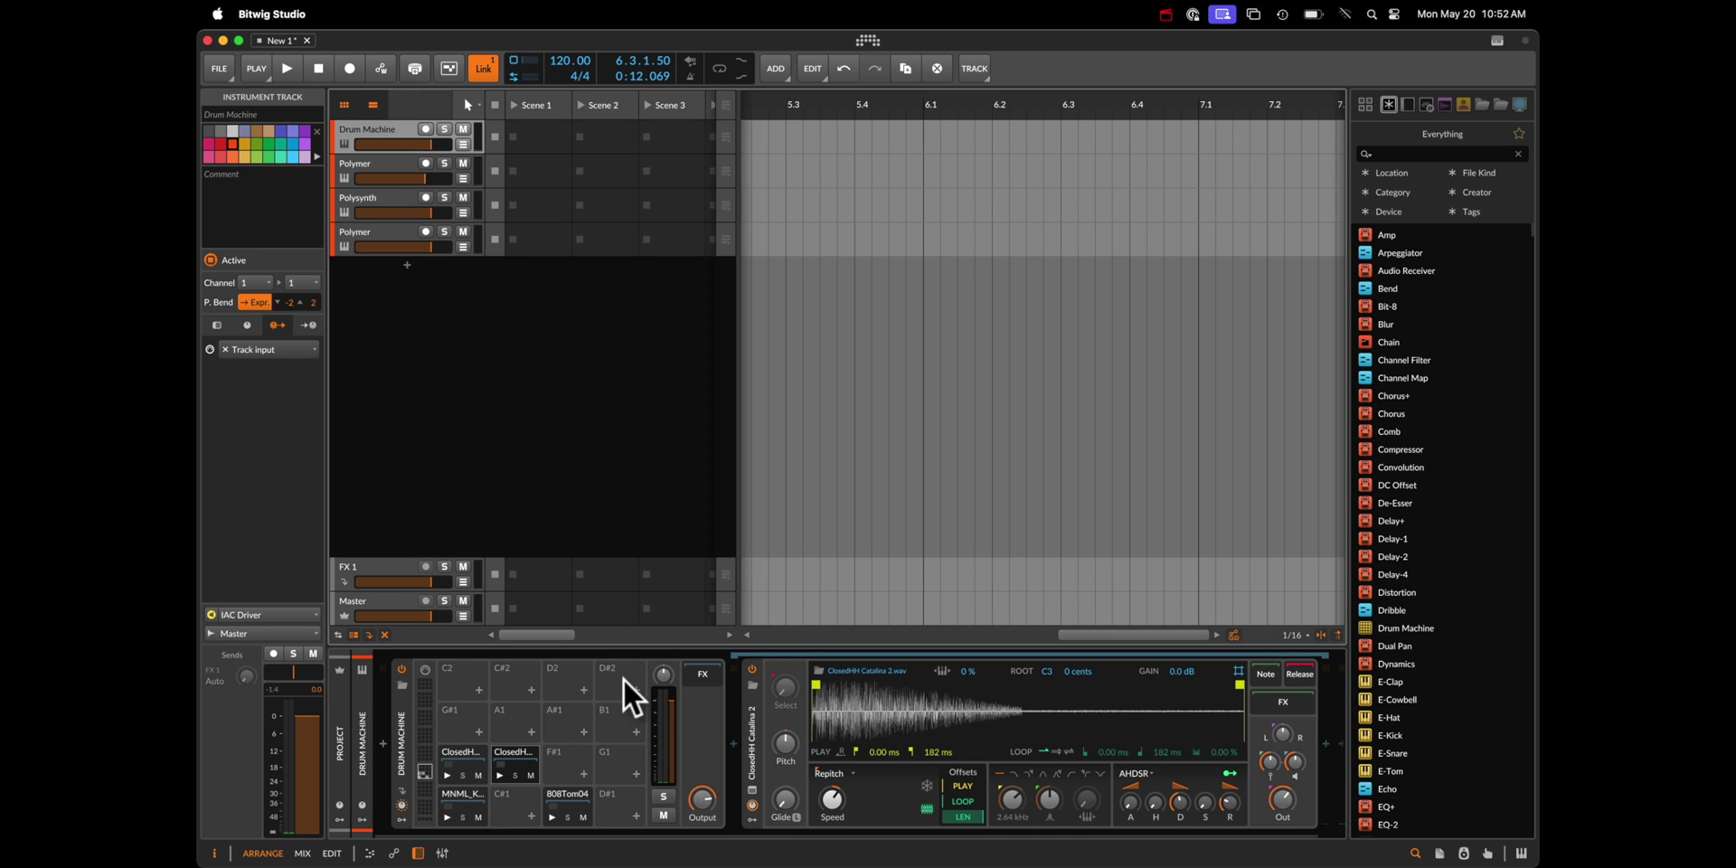
{"action": "double_click", "coordinate": [526, 129]}
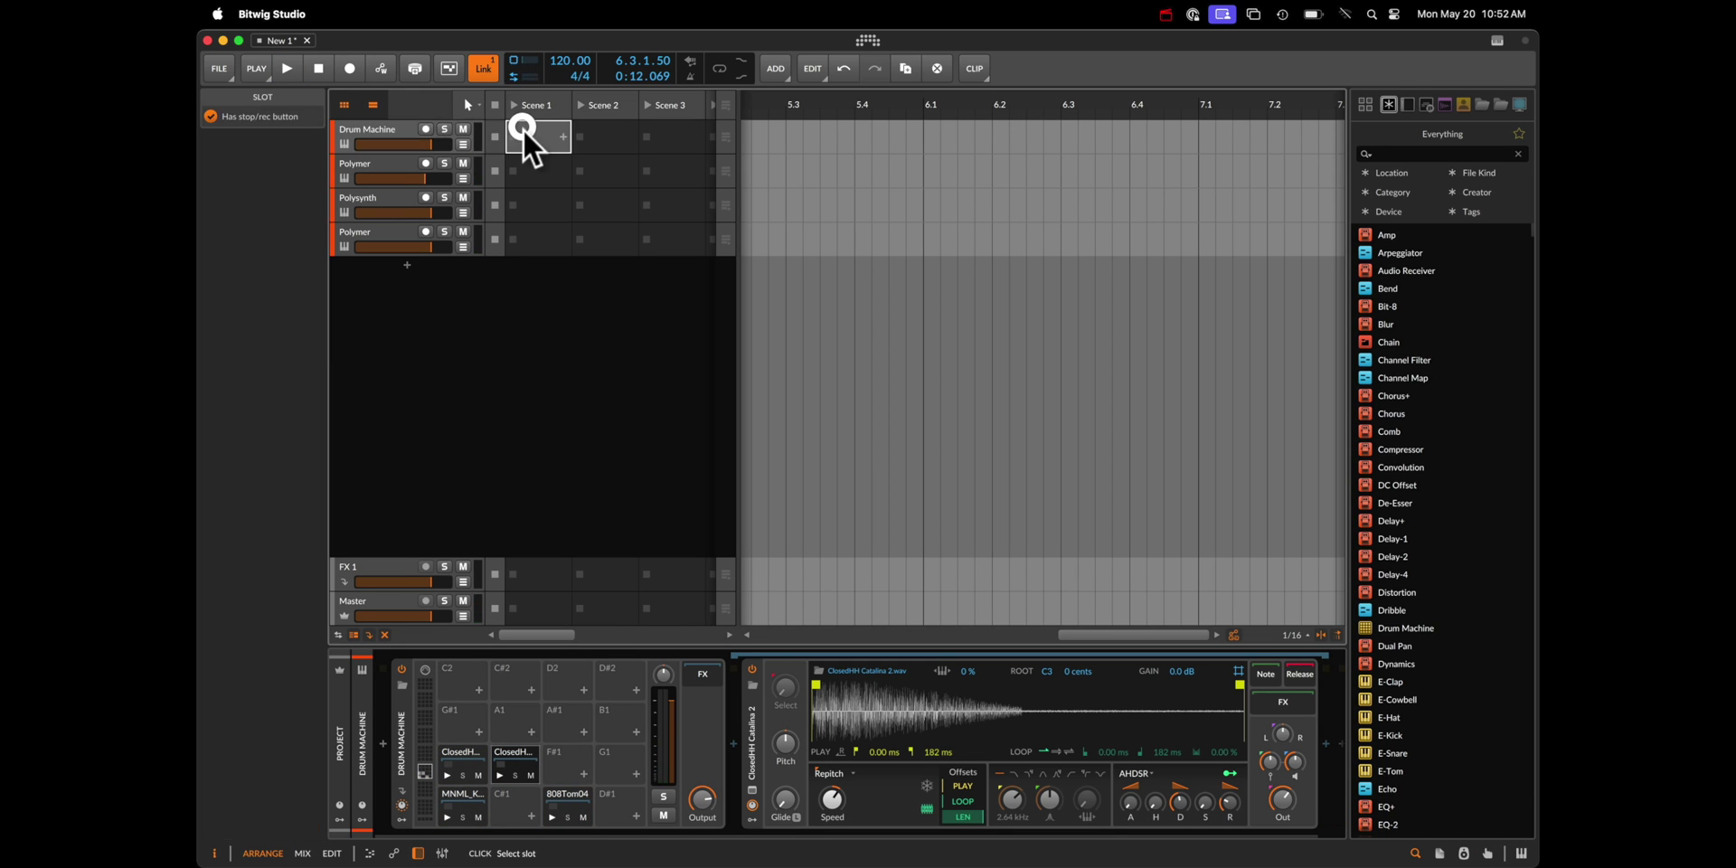
{"action": "double_click", "coordinate": [484, 676]}
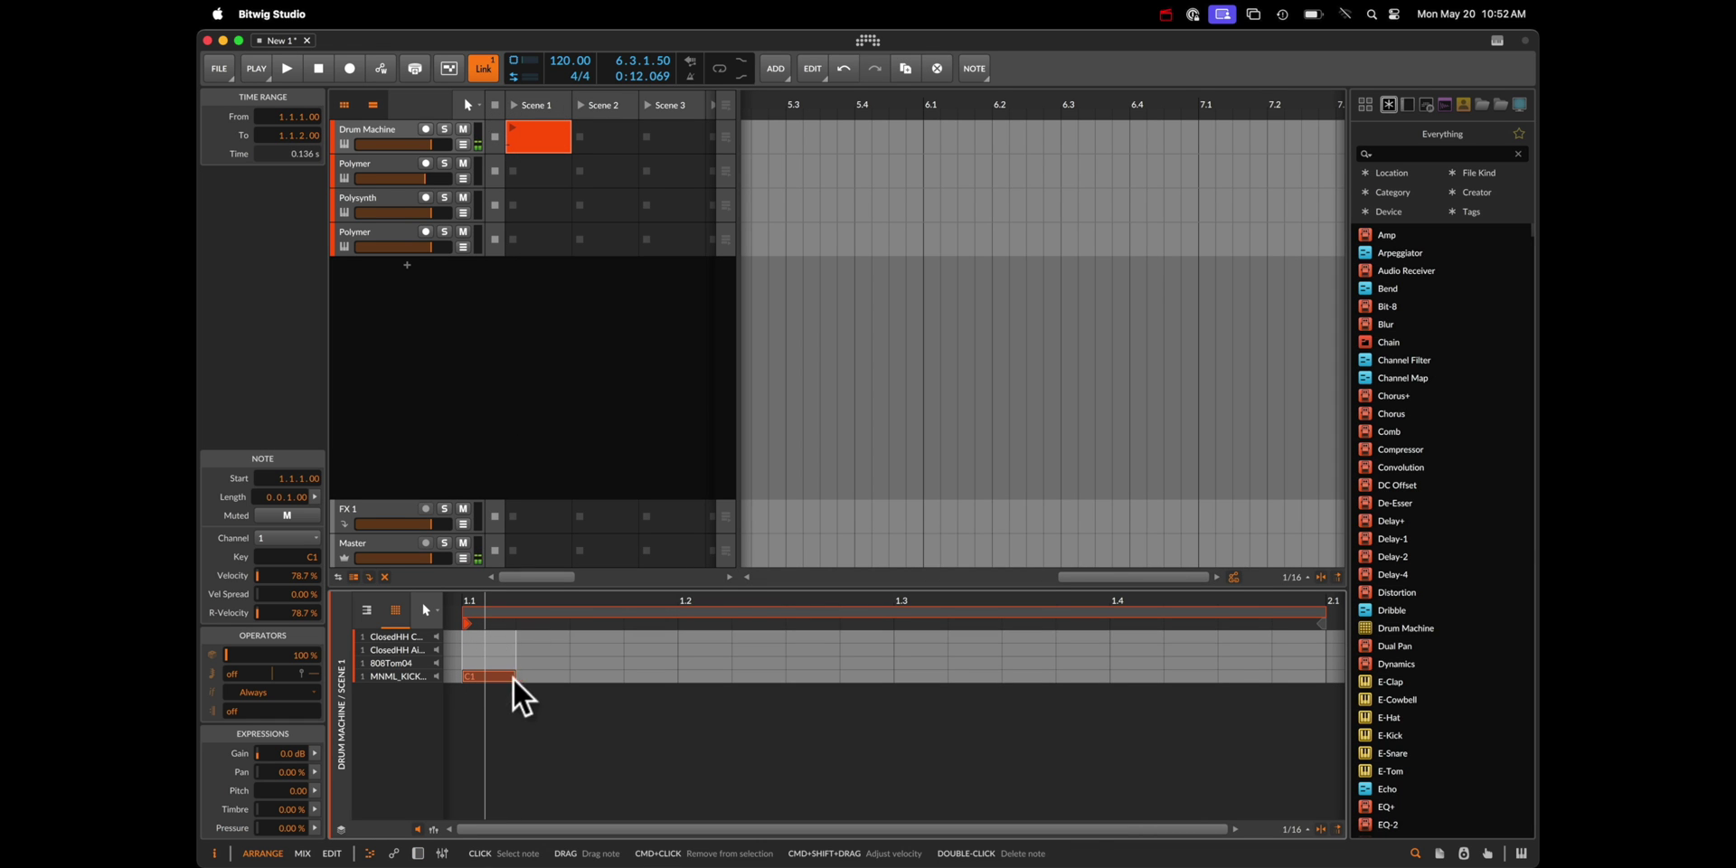
{"action": "left_click", "coordinate": [1135, 687]}
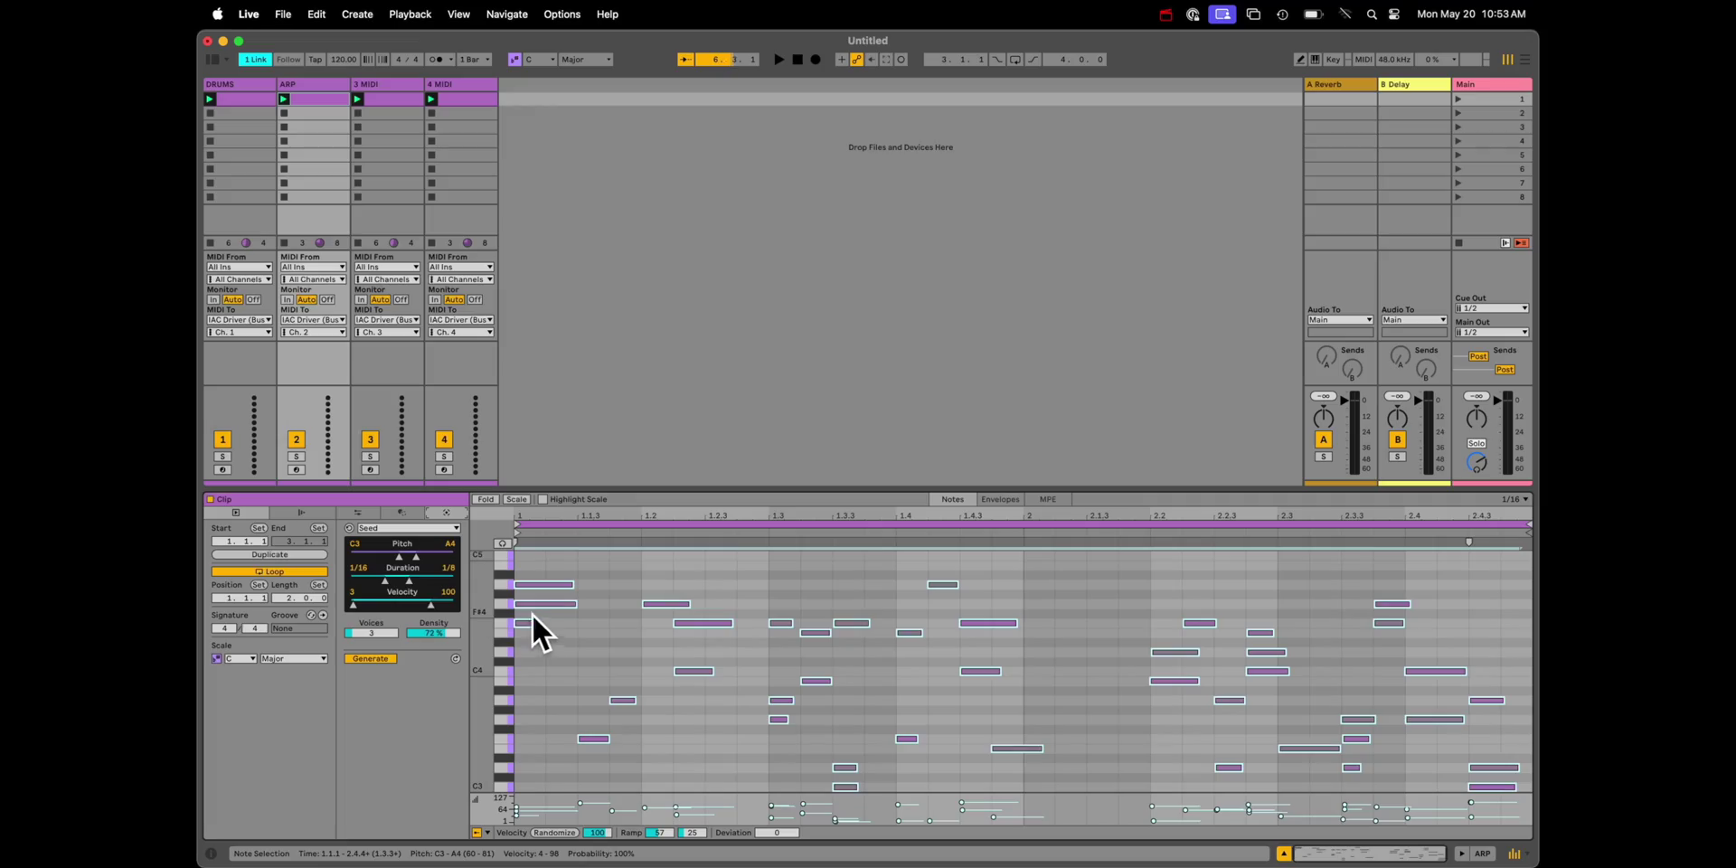
Step: Re-seed the ARP clip's melody and lower its first note's chance to 76%
{"action": "left_click", "coordinate": [455, 658]}
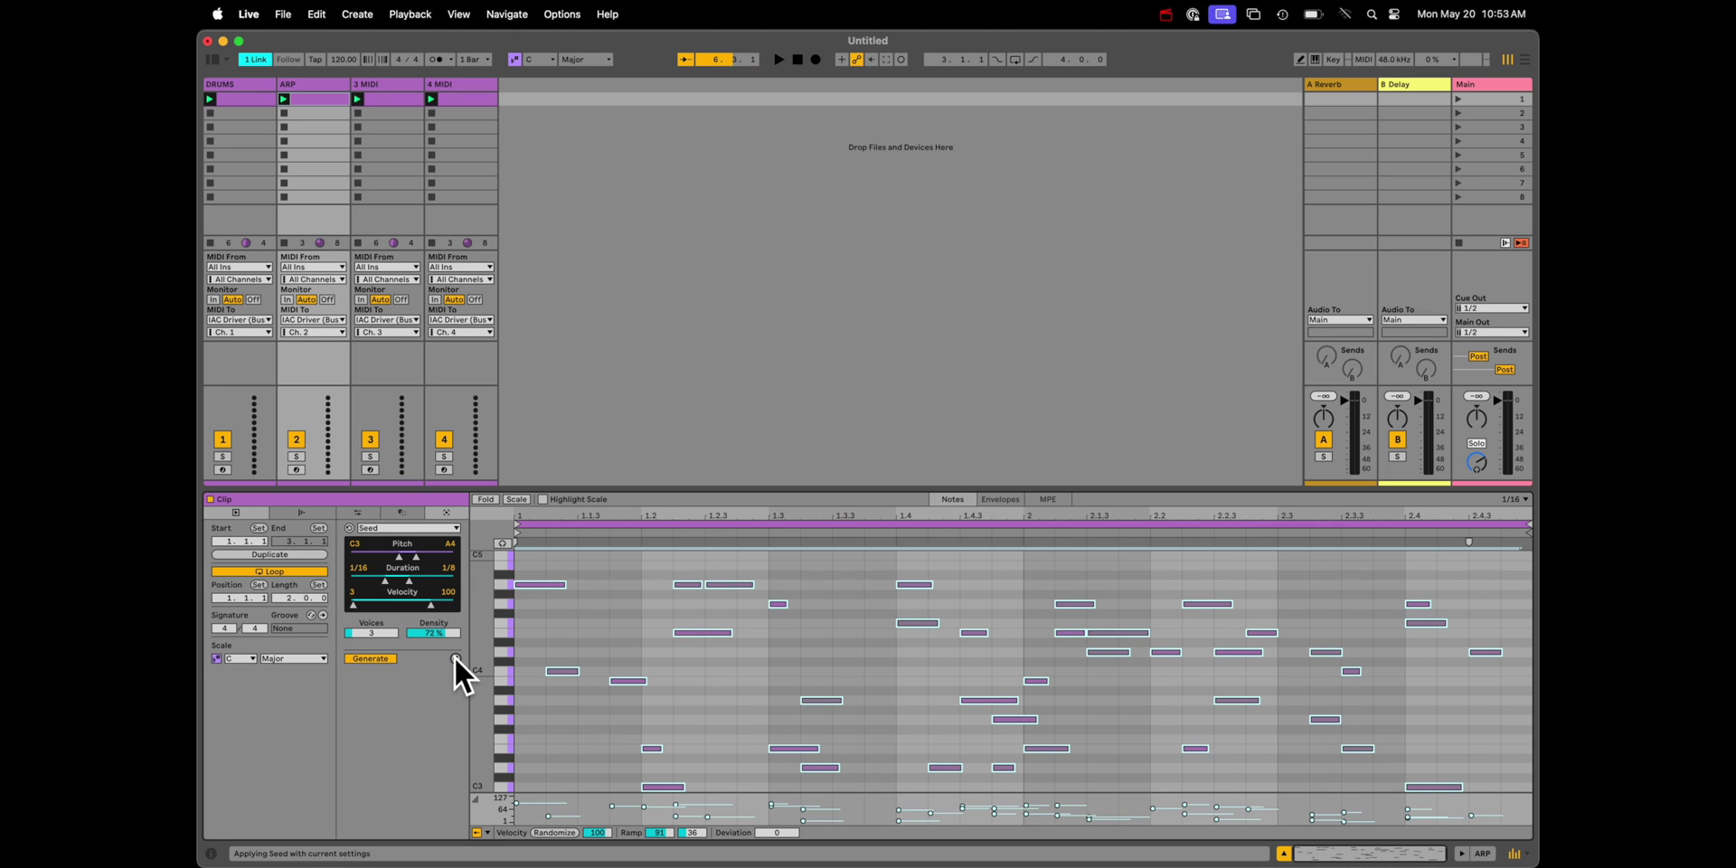
{"action": "left_click", "coordinate": [487, 832]}
{"action": "left_click", "coordinate": [517, 816]}
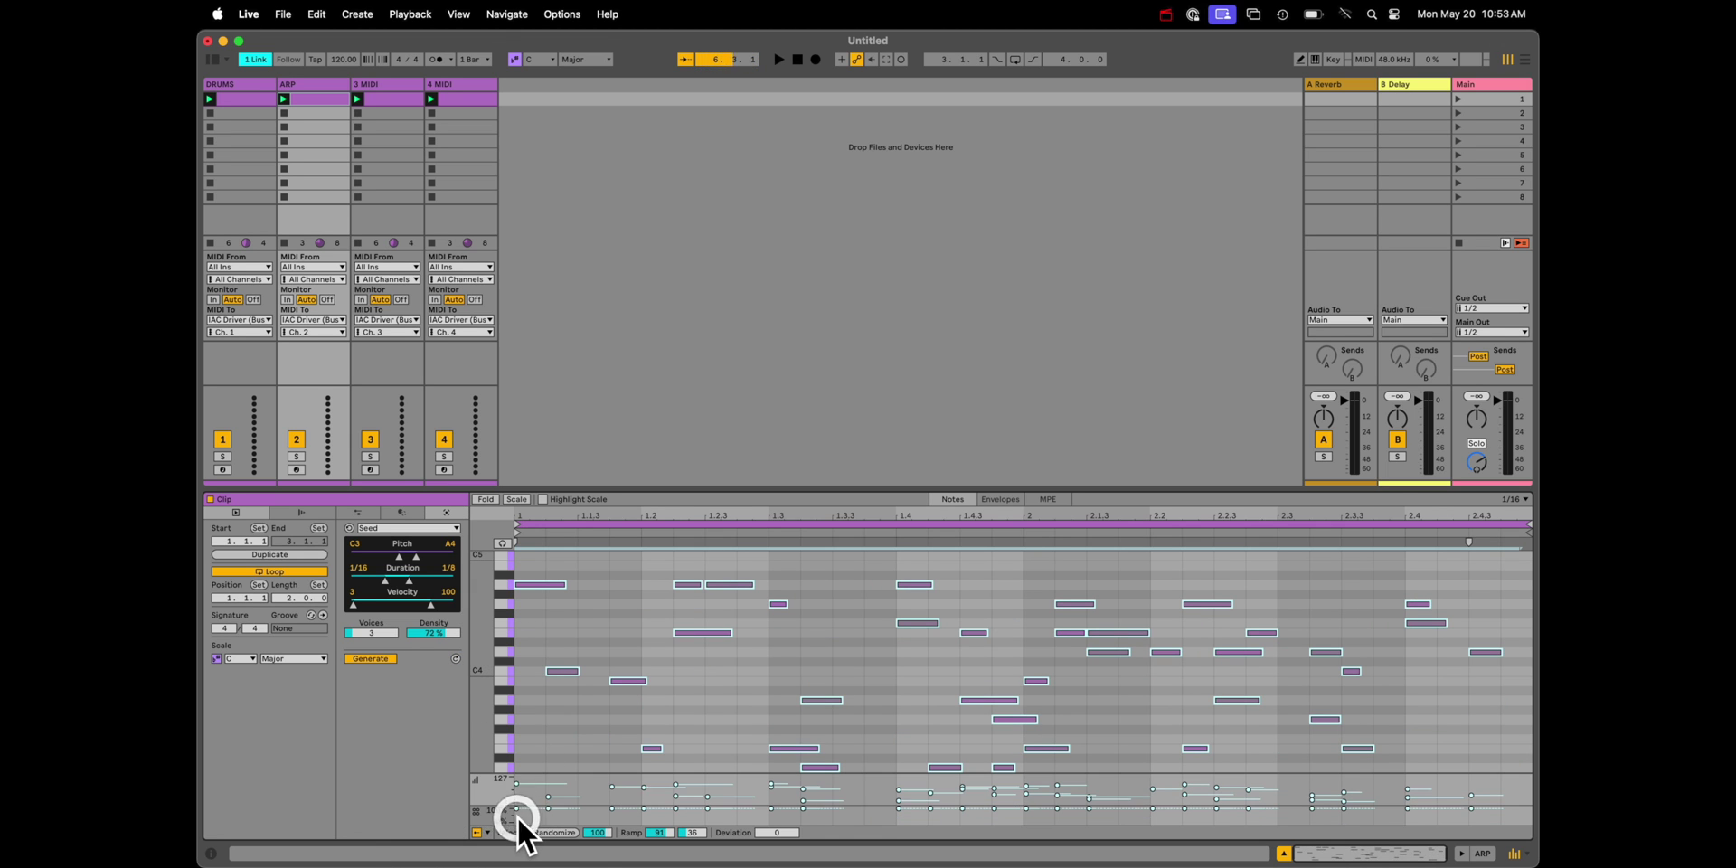
{"action": "left_click_drag", "start_coordinate": [535, 812], "coordinate": [534, 812]}
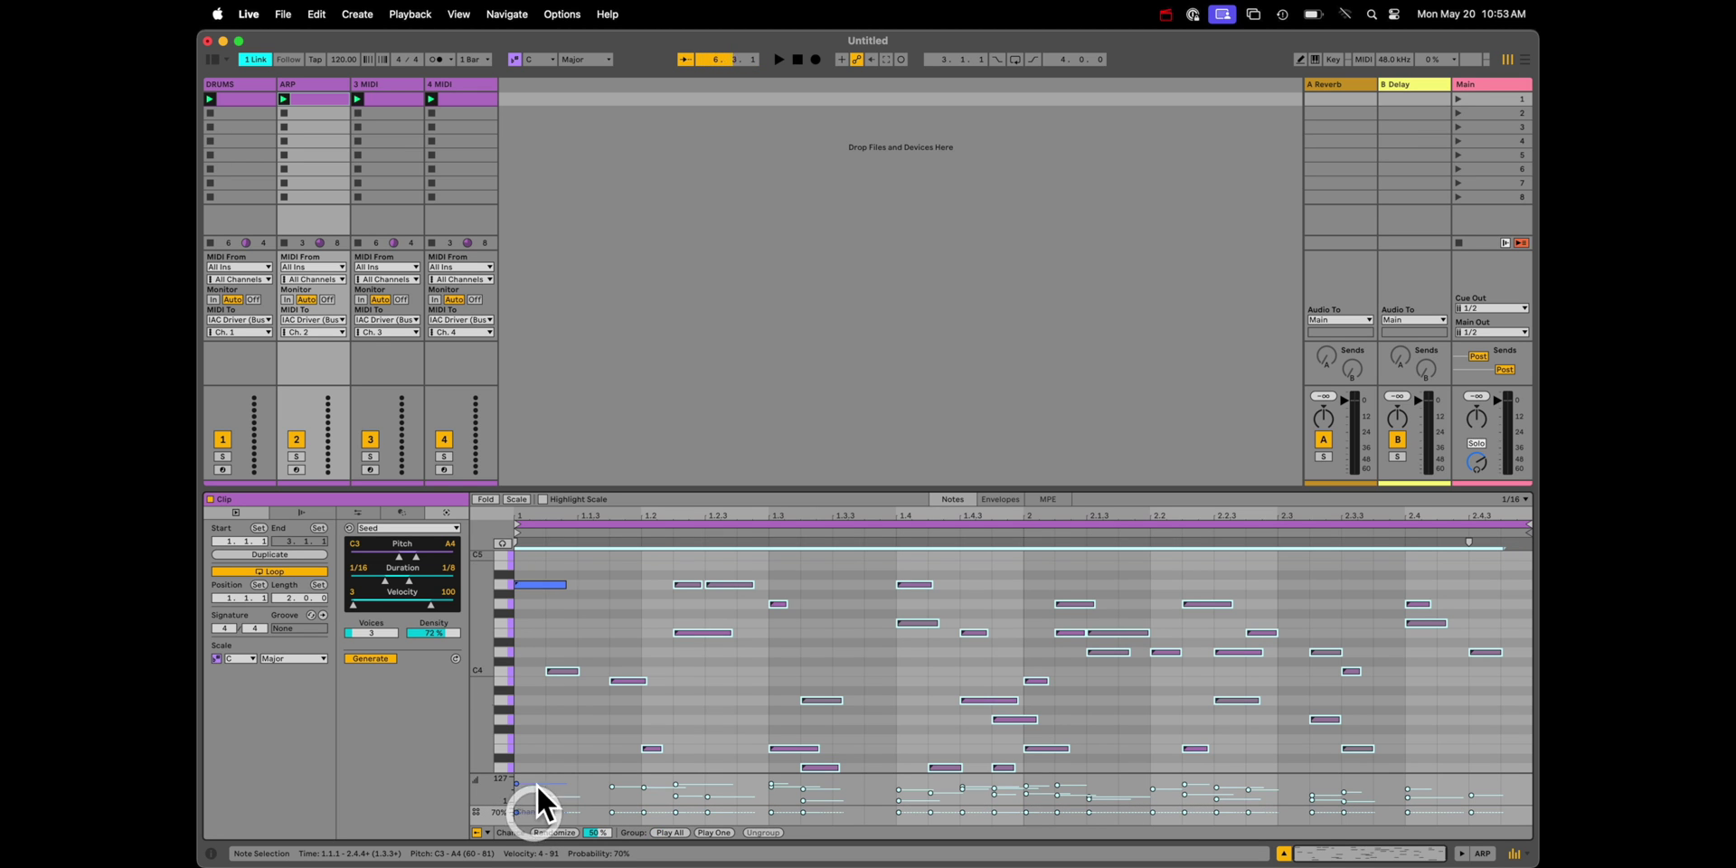
Step: Randomize the melody notes' chance values and play the set back
{"action": "key", "text": "space"}
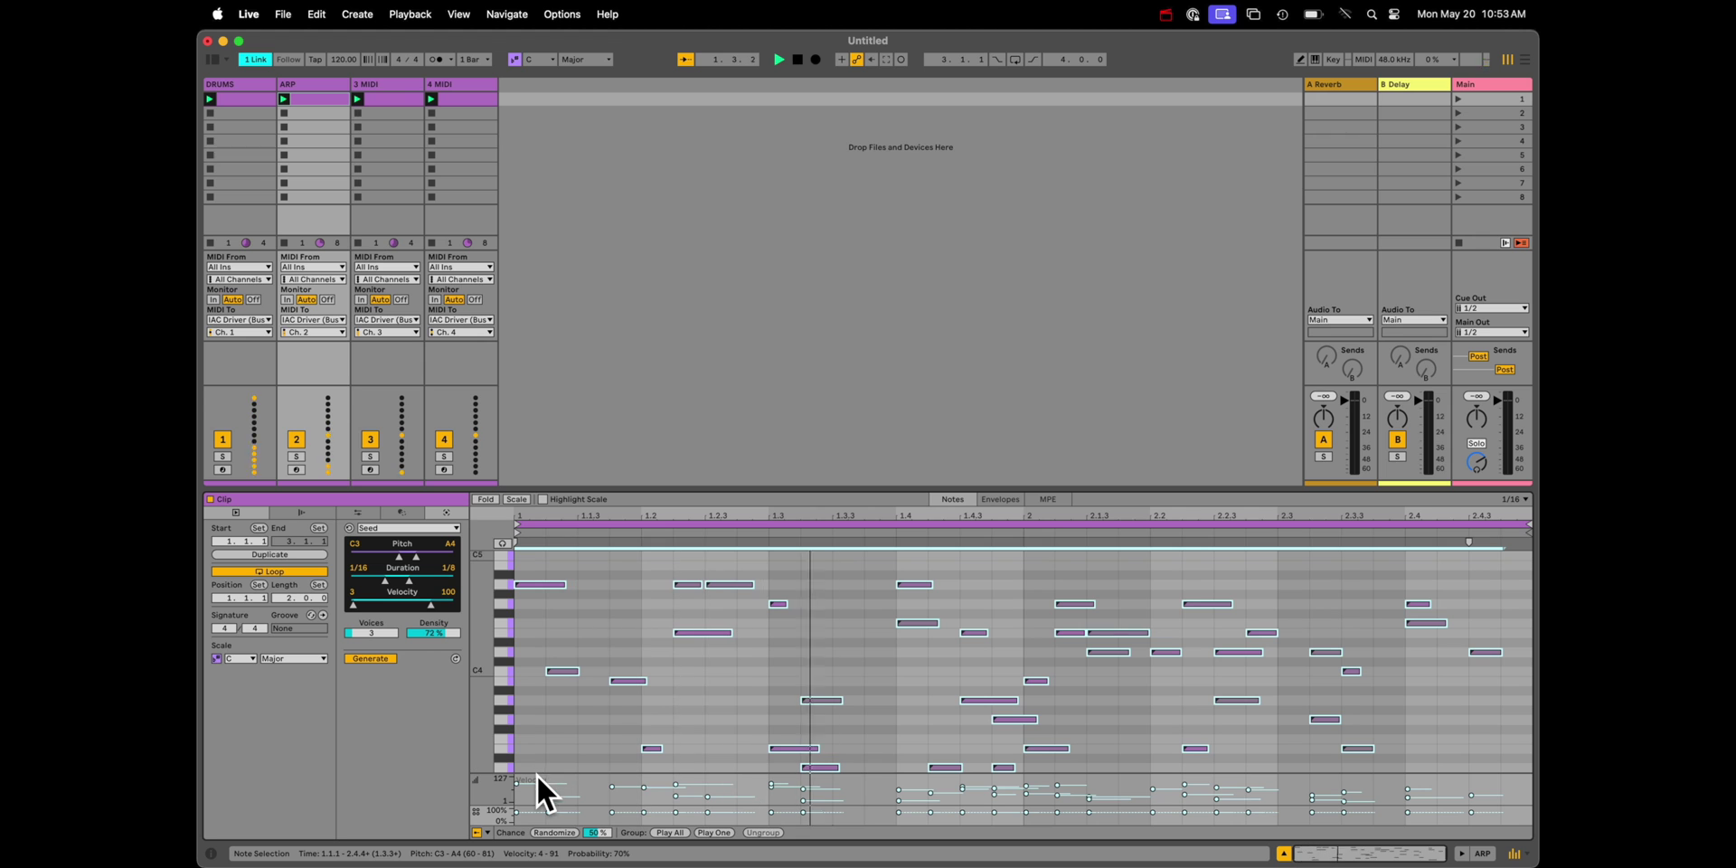
{"action": "left_click", "coordinate": [554, 833]}
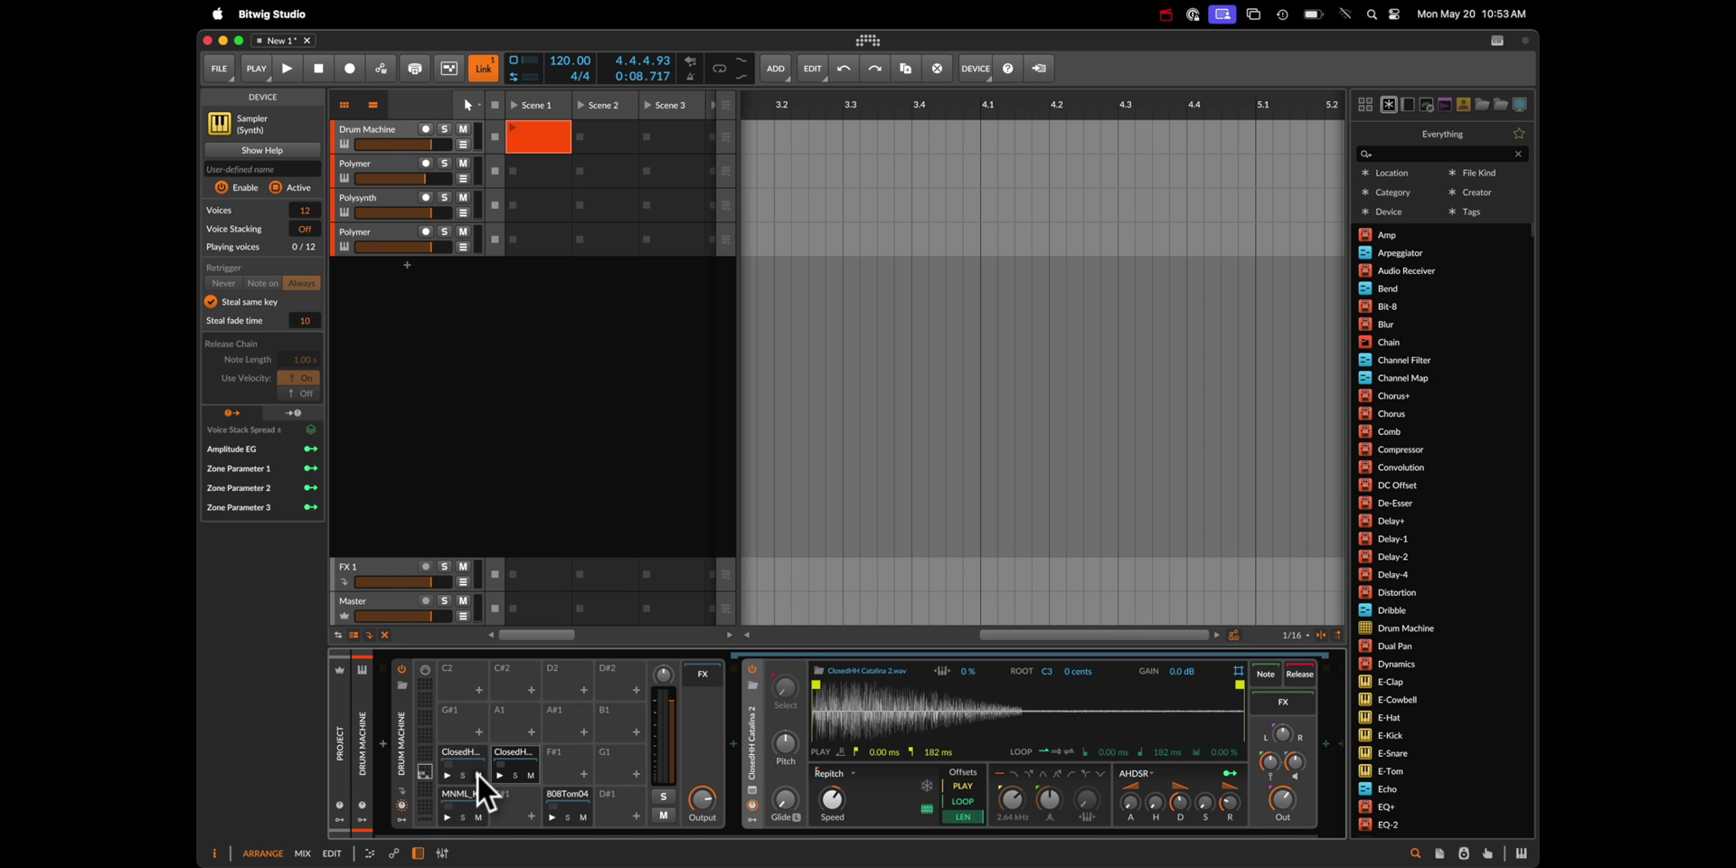
{"action": "left_click", "coordinate": [478, 773]}
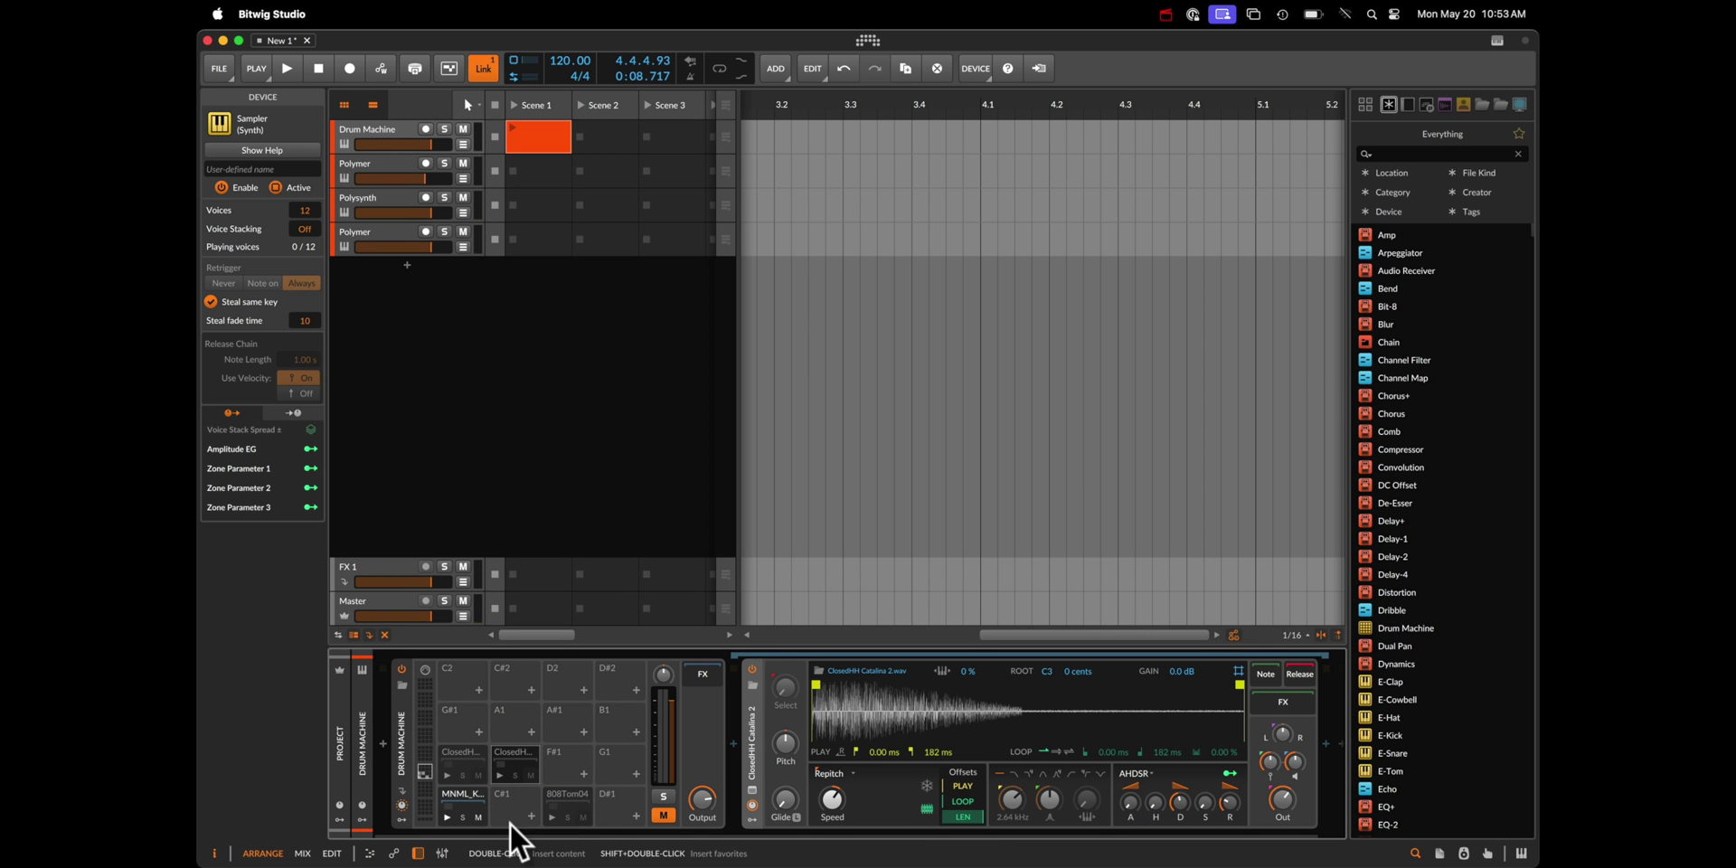
{"action": "key", "text": "space"}
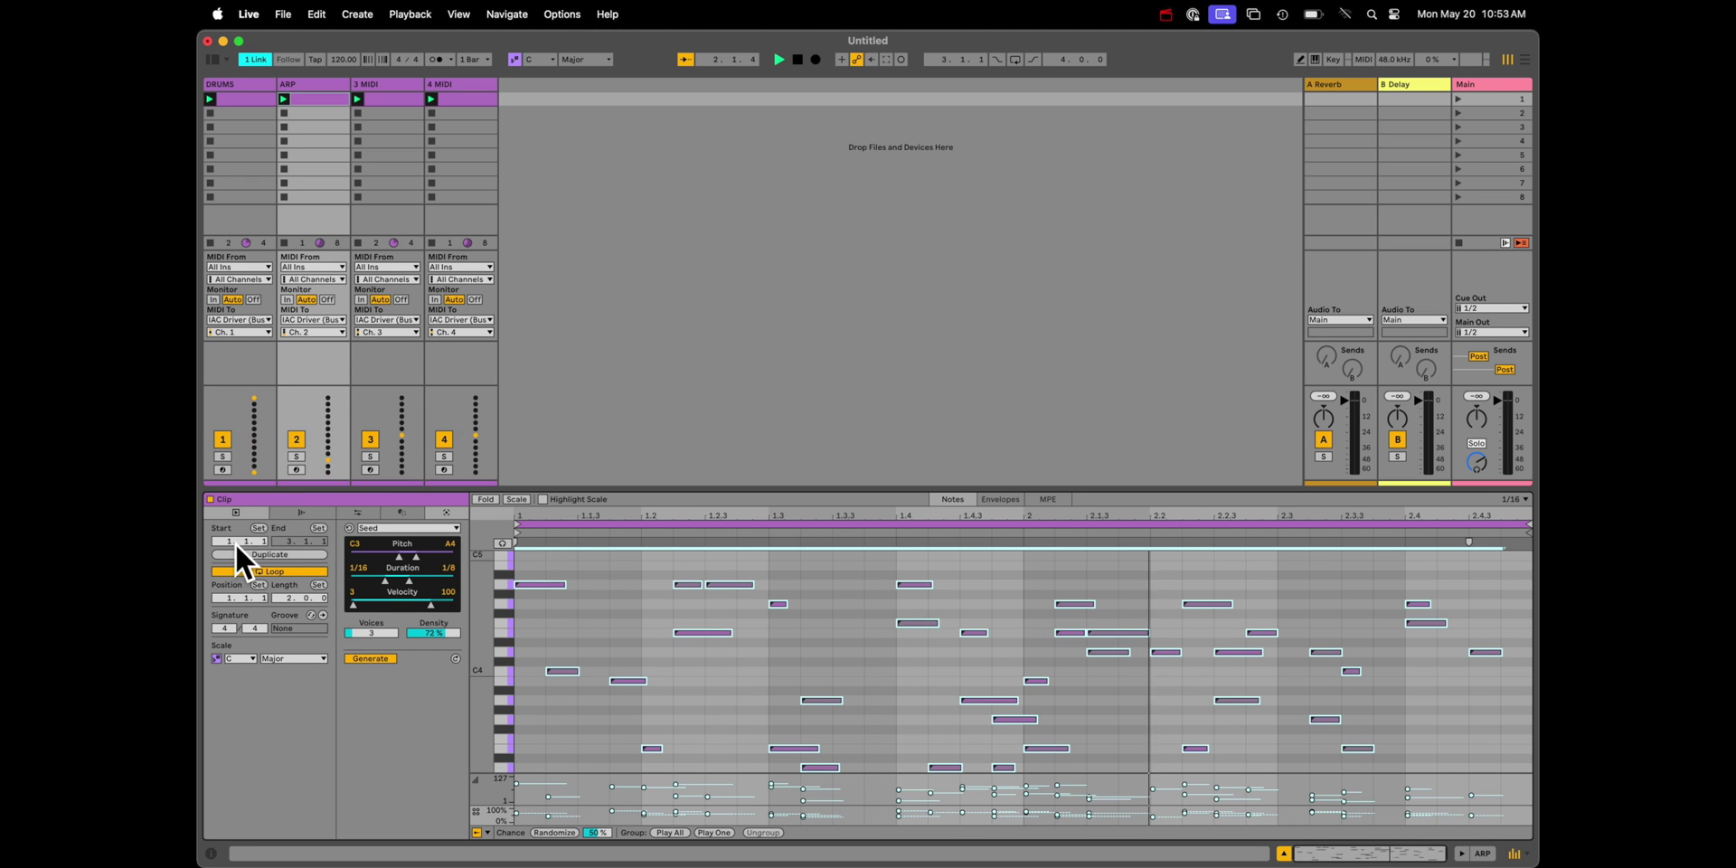
Step: Select all ARP notes, randomize their velocities three times, and set deviation to 32
{"action": "left_click", "coordinate": [562, 801]}
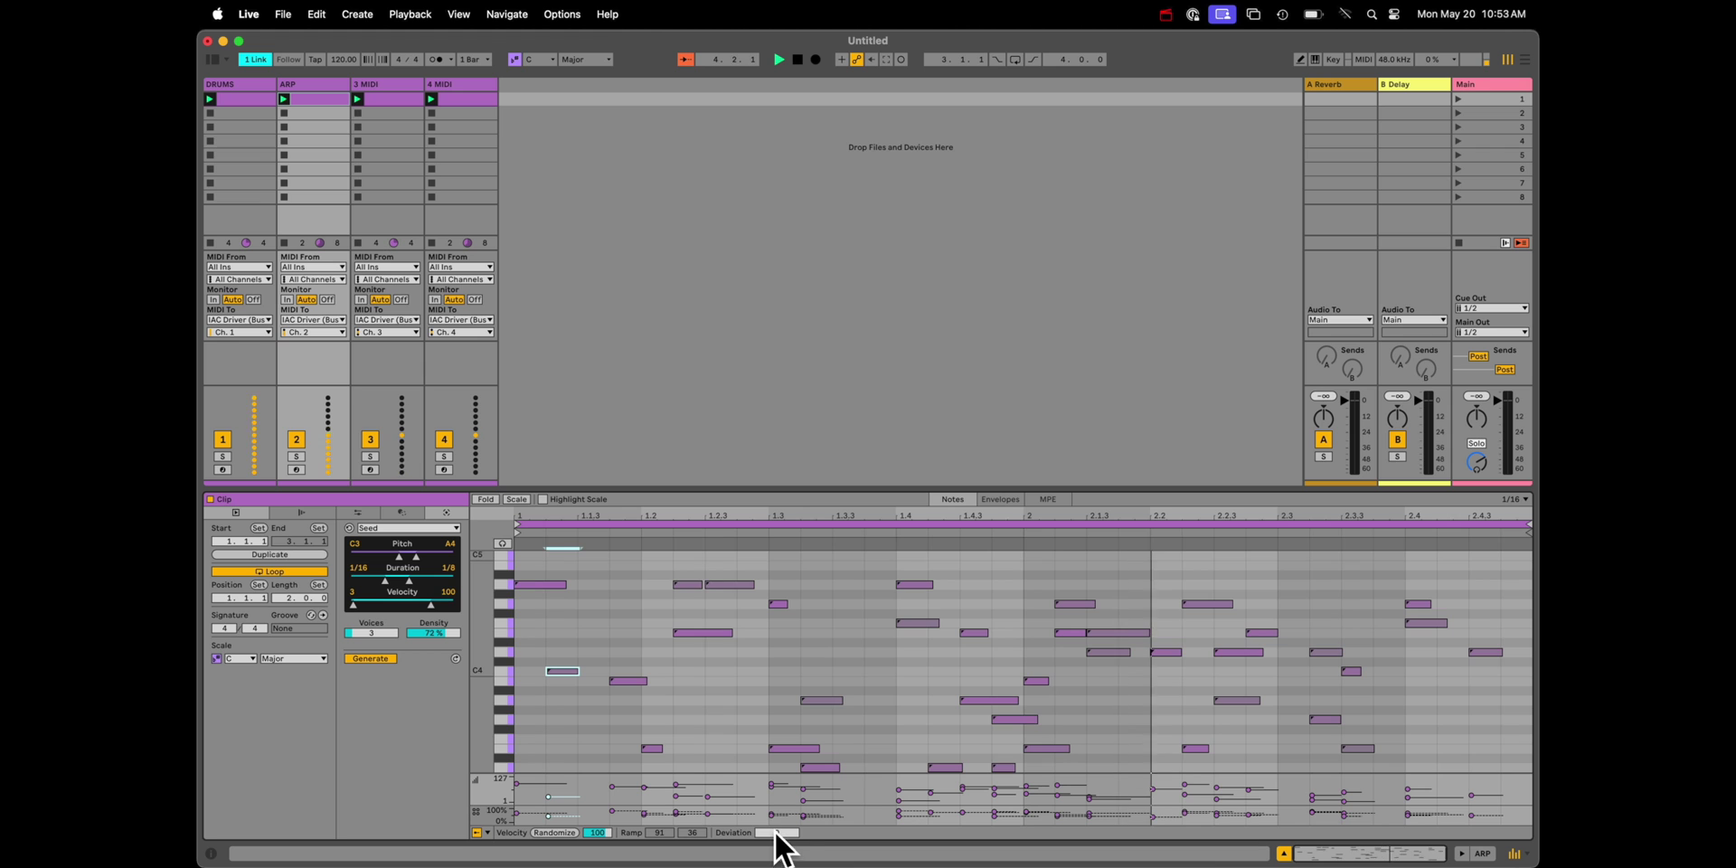
{"action": "left_click", "coordinate": [774, 832]}
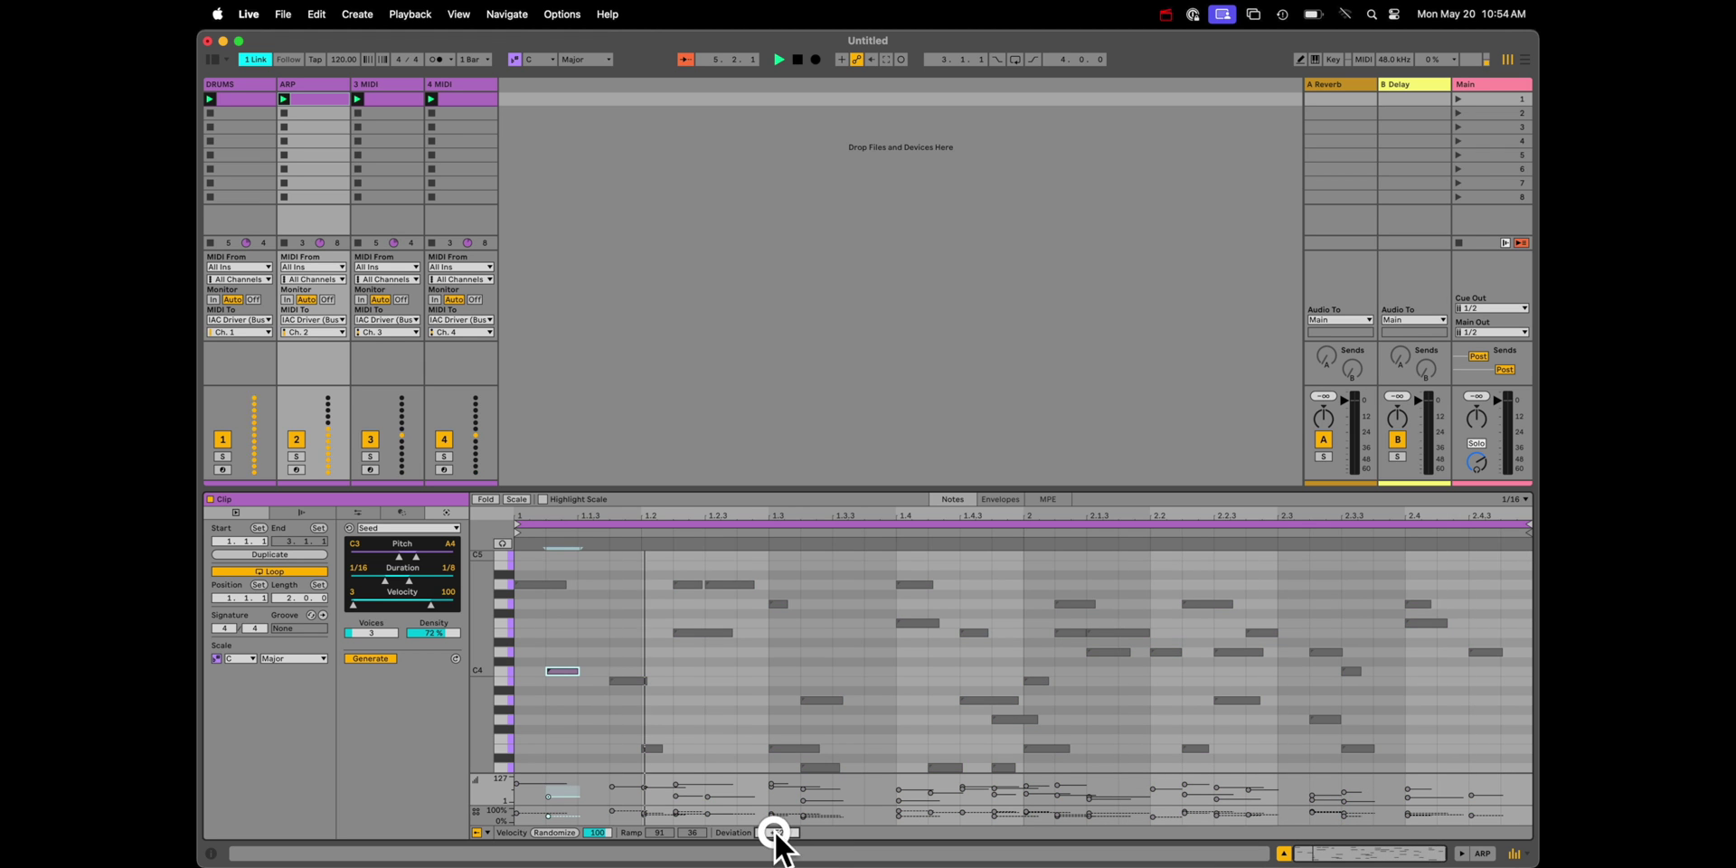
{"action": "key", "text": "super+a"}
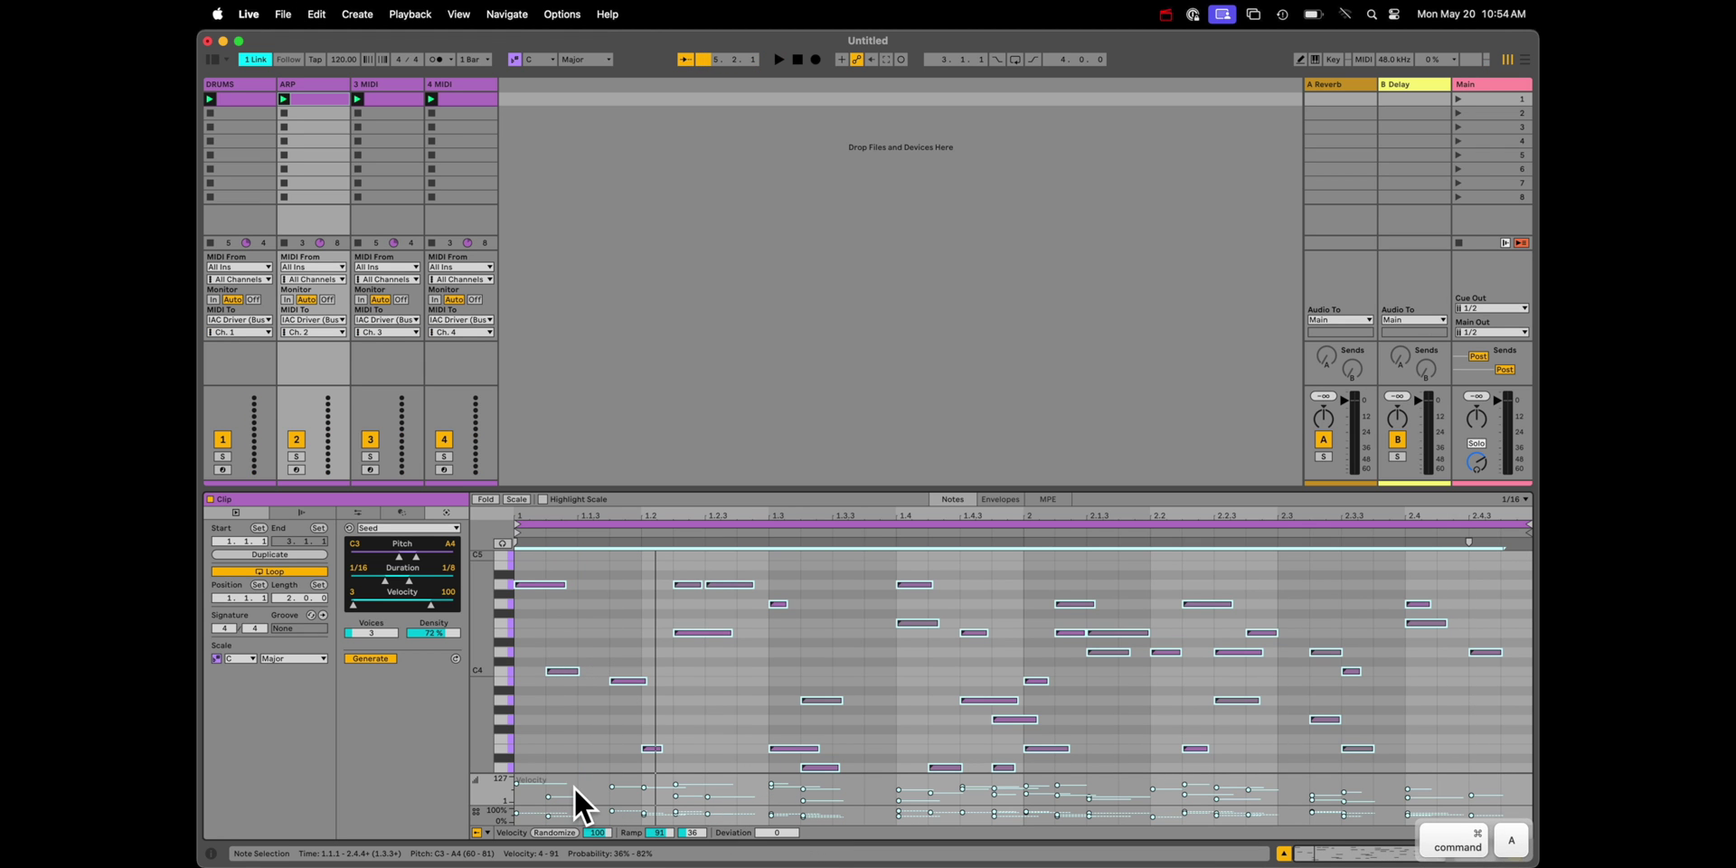
{"action": "left_click", "coordinate": [557, 831]}
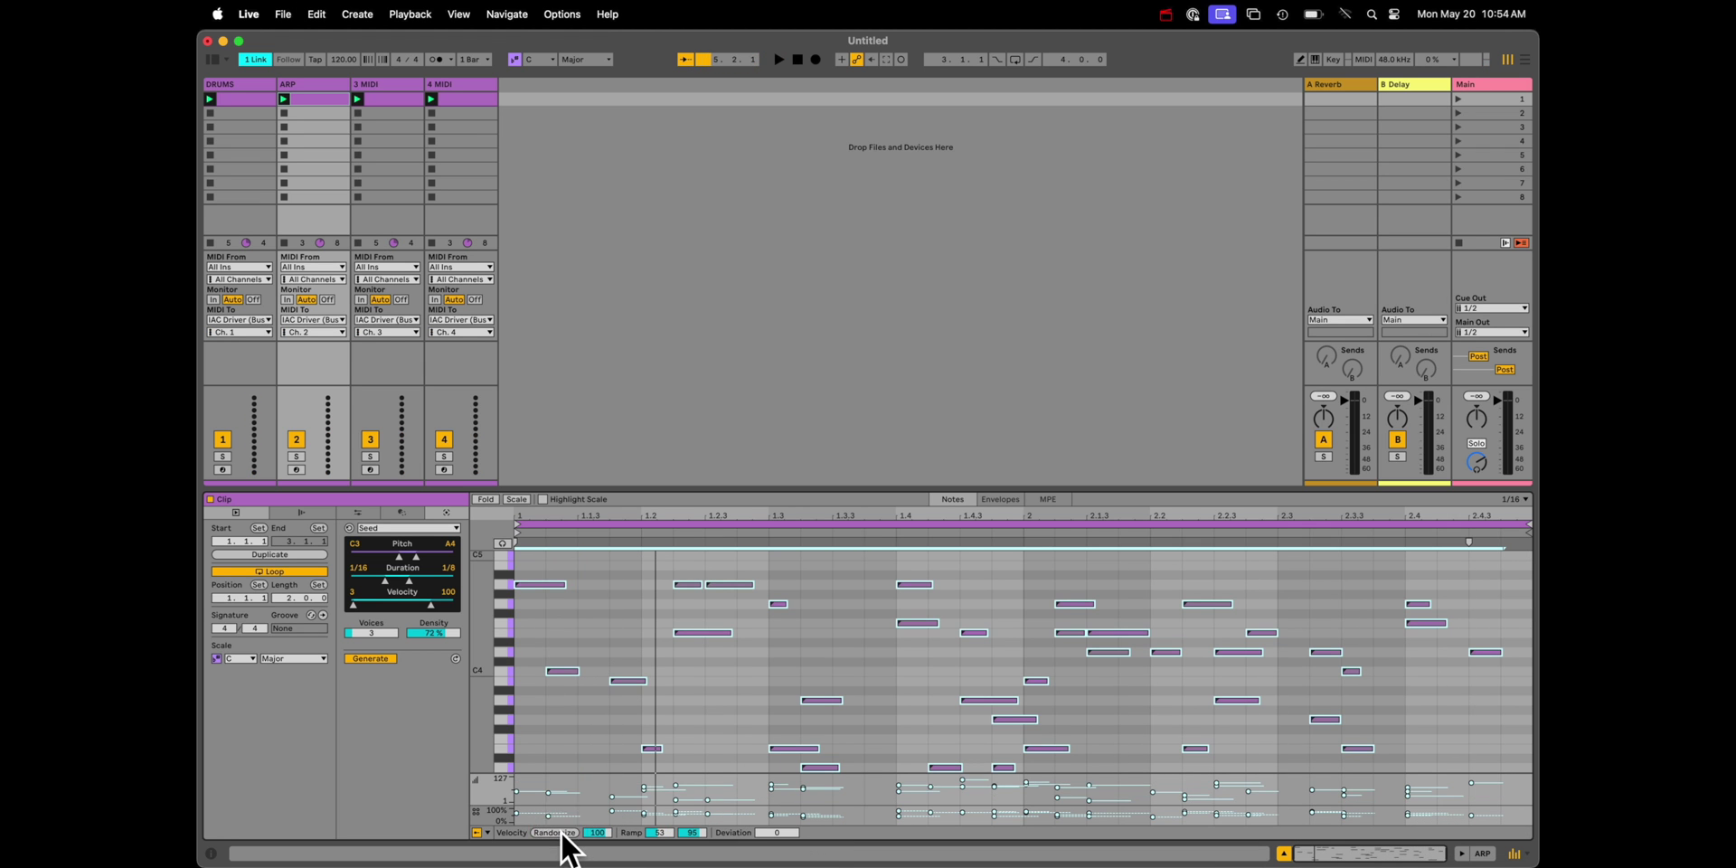
{"action": "left_click", "coordinate": [557, 831]}
{"action": "left_click", "coordinate": [561, 832]}
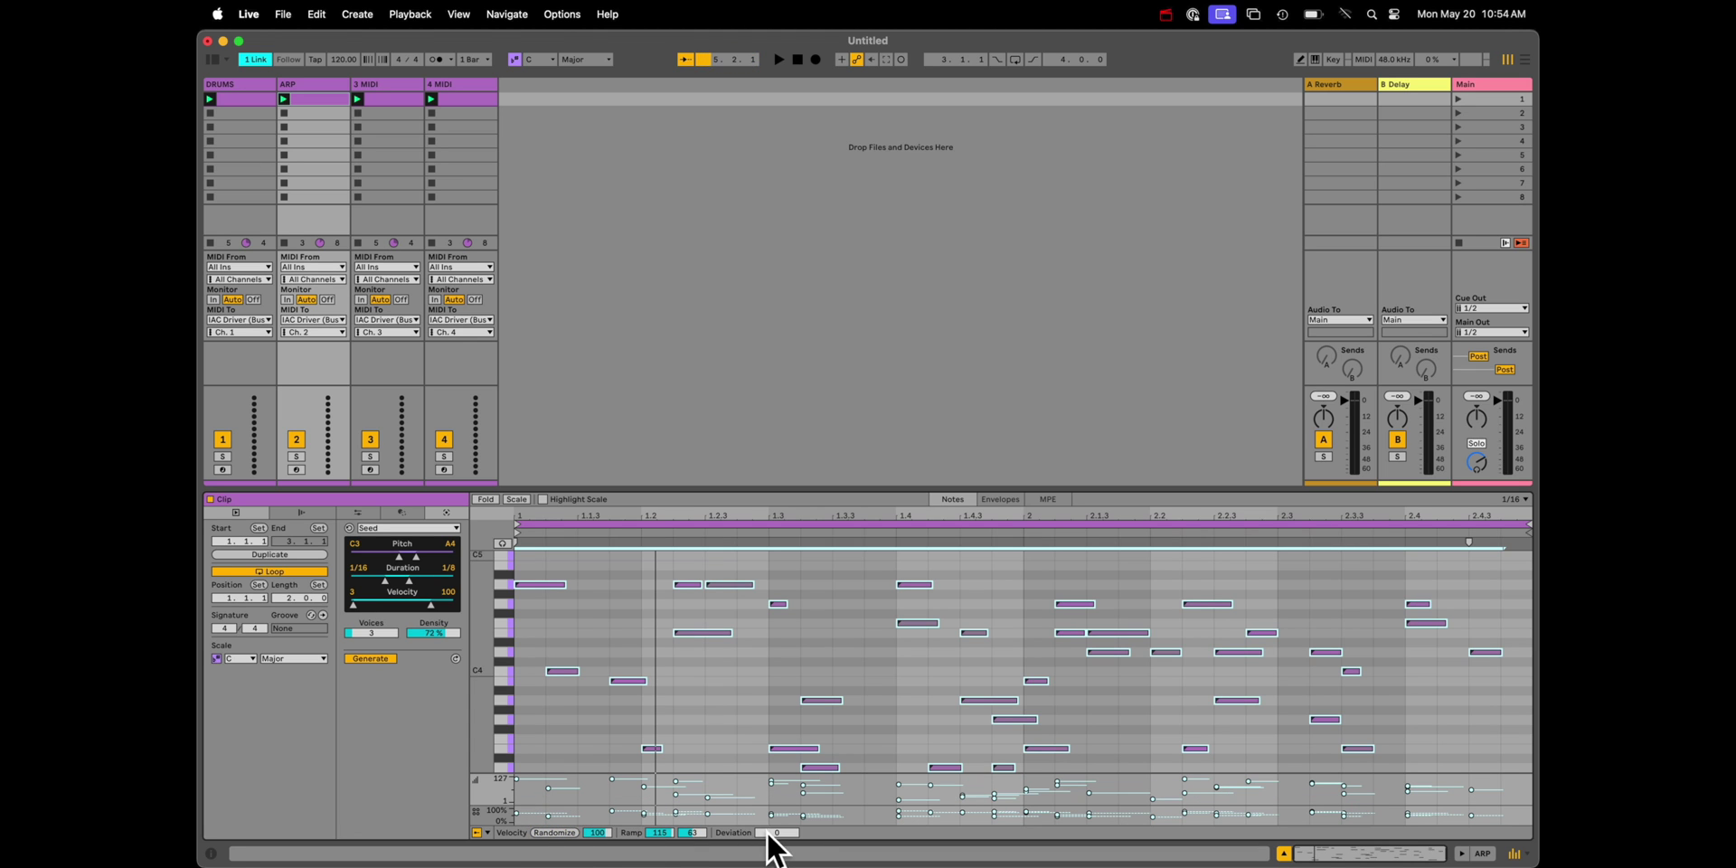
{"action": "left_click_drag", "start_coordinate": [767, 841], "coordinate": [766, 832]}
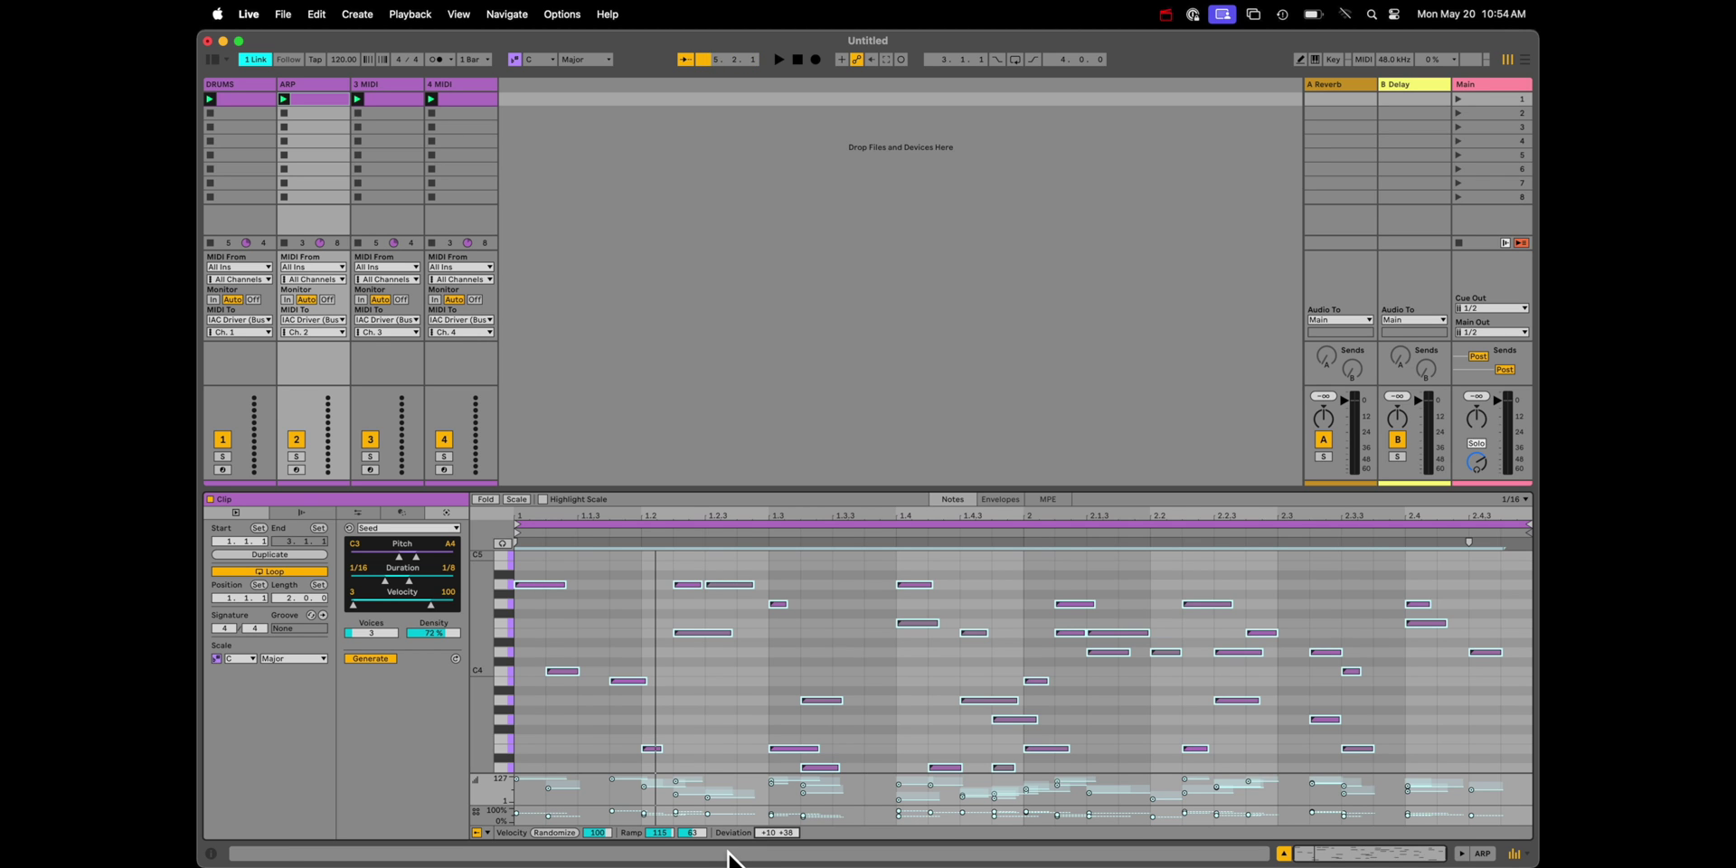
Step: Preview the 3 MIDI clip and fold its rows to the C Major scale
{"action": "key", "text": "Right"}
{"action": "key", "text": "space"}
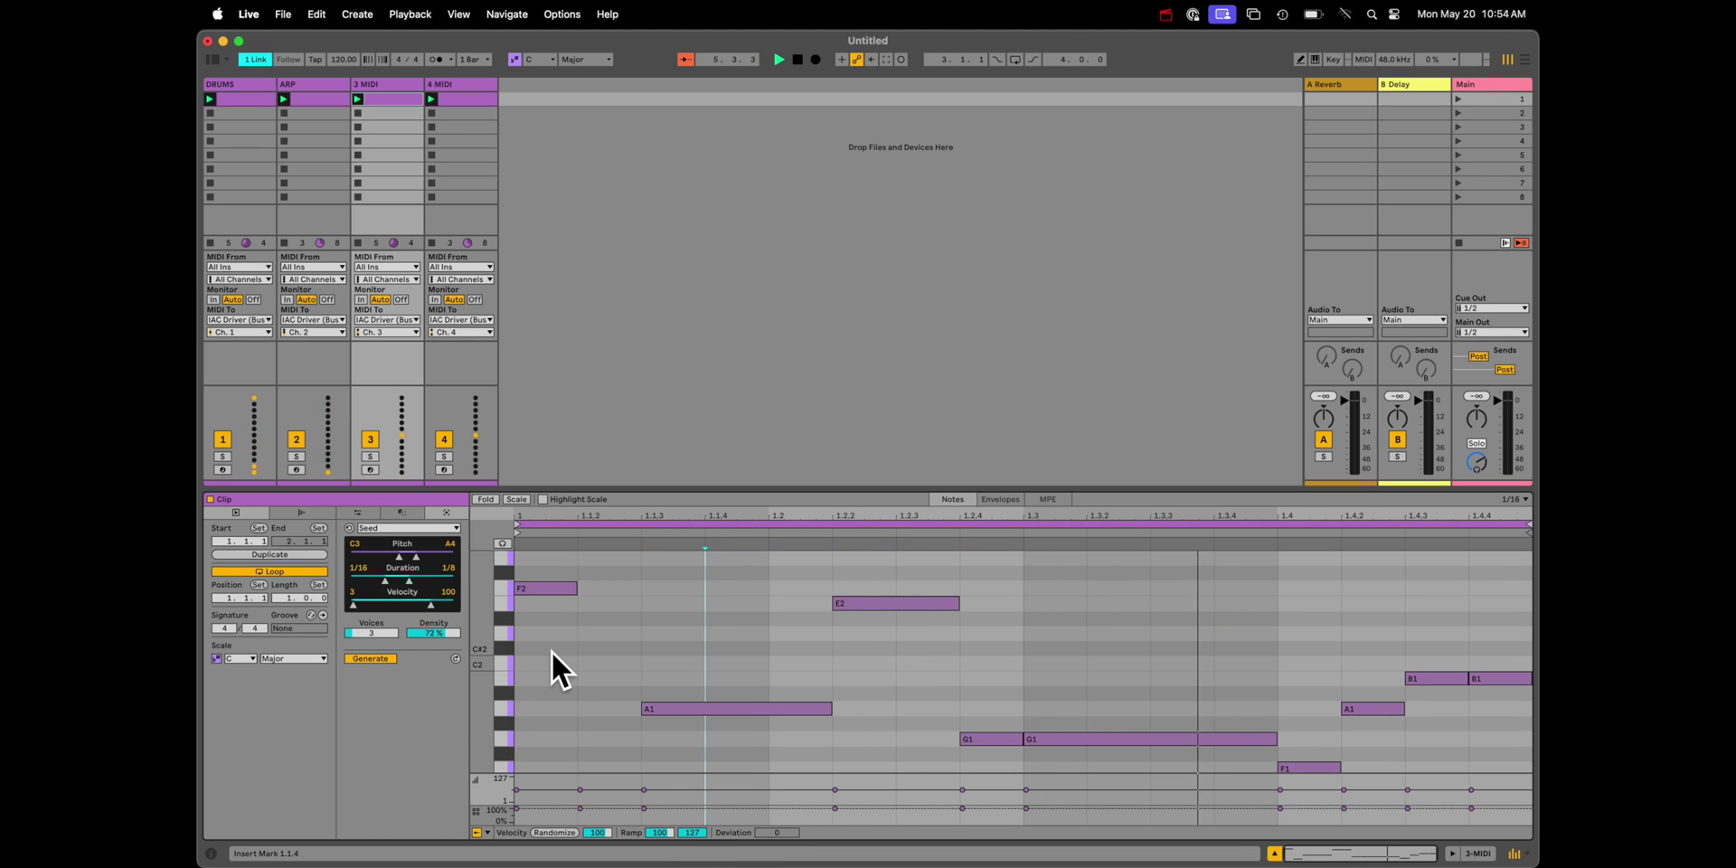
{"action": "key", "text": "space"}
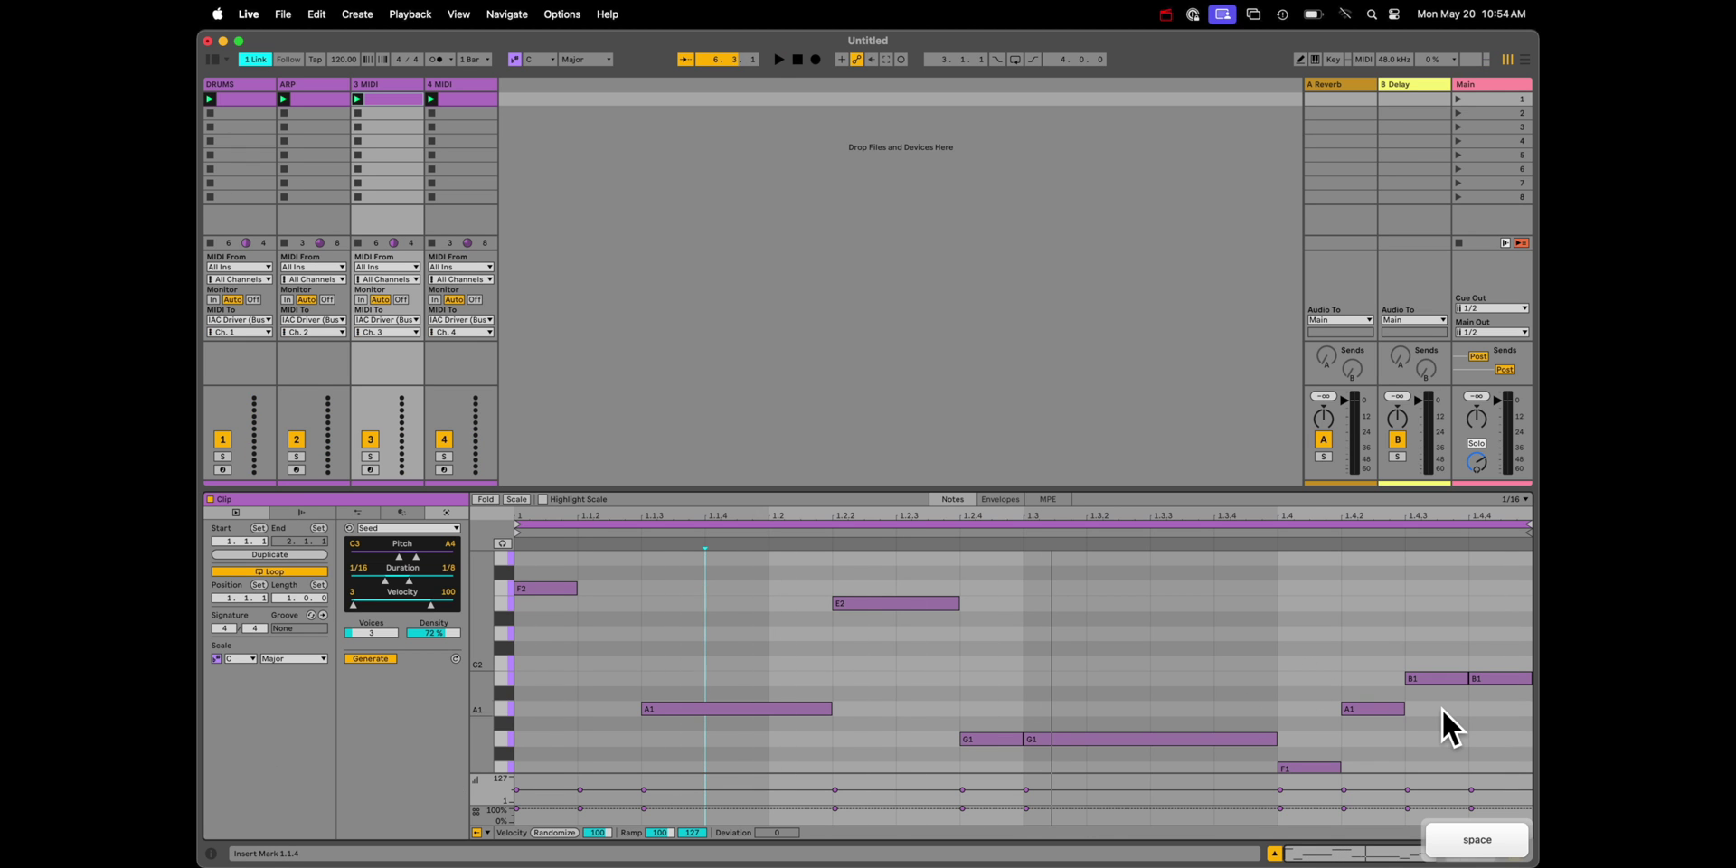
{"action": "left_click", "coordinate": [541, 499]}
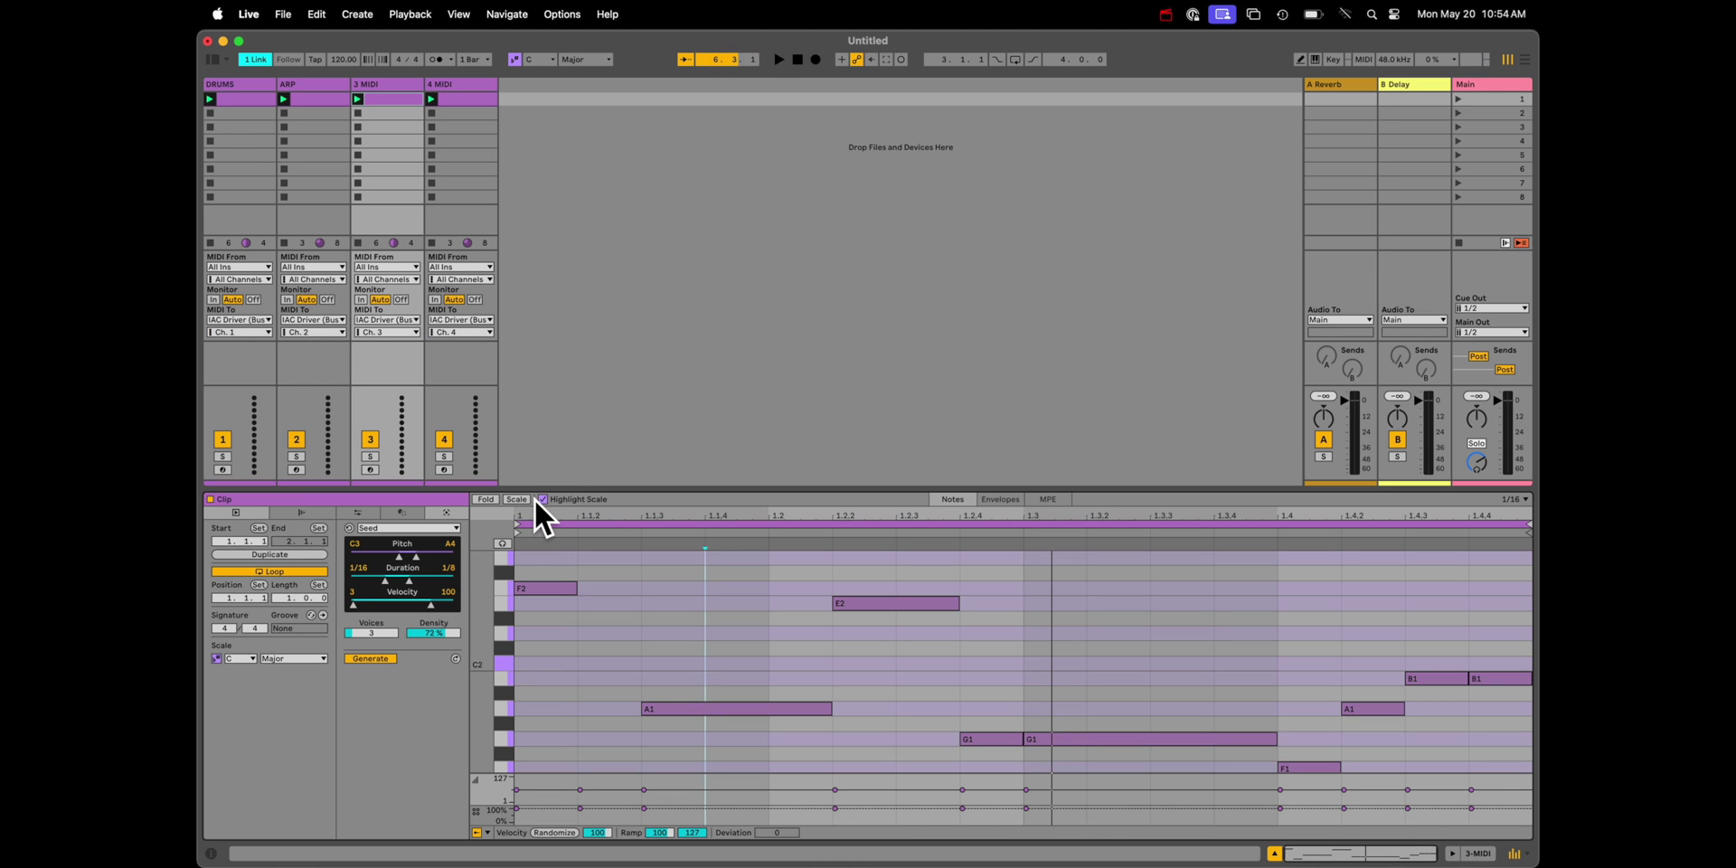
{"action": "left_click", "coordinate": [541, 499]}
{"action": "left_click", "coordinate": [515, 499]}
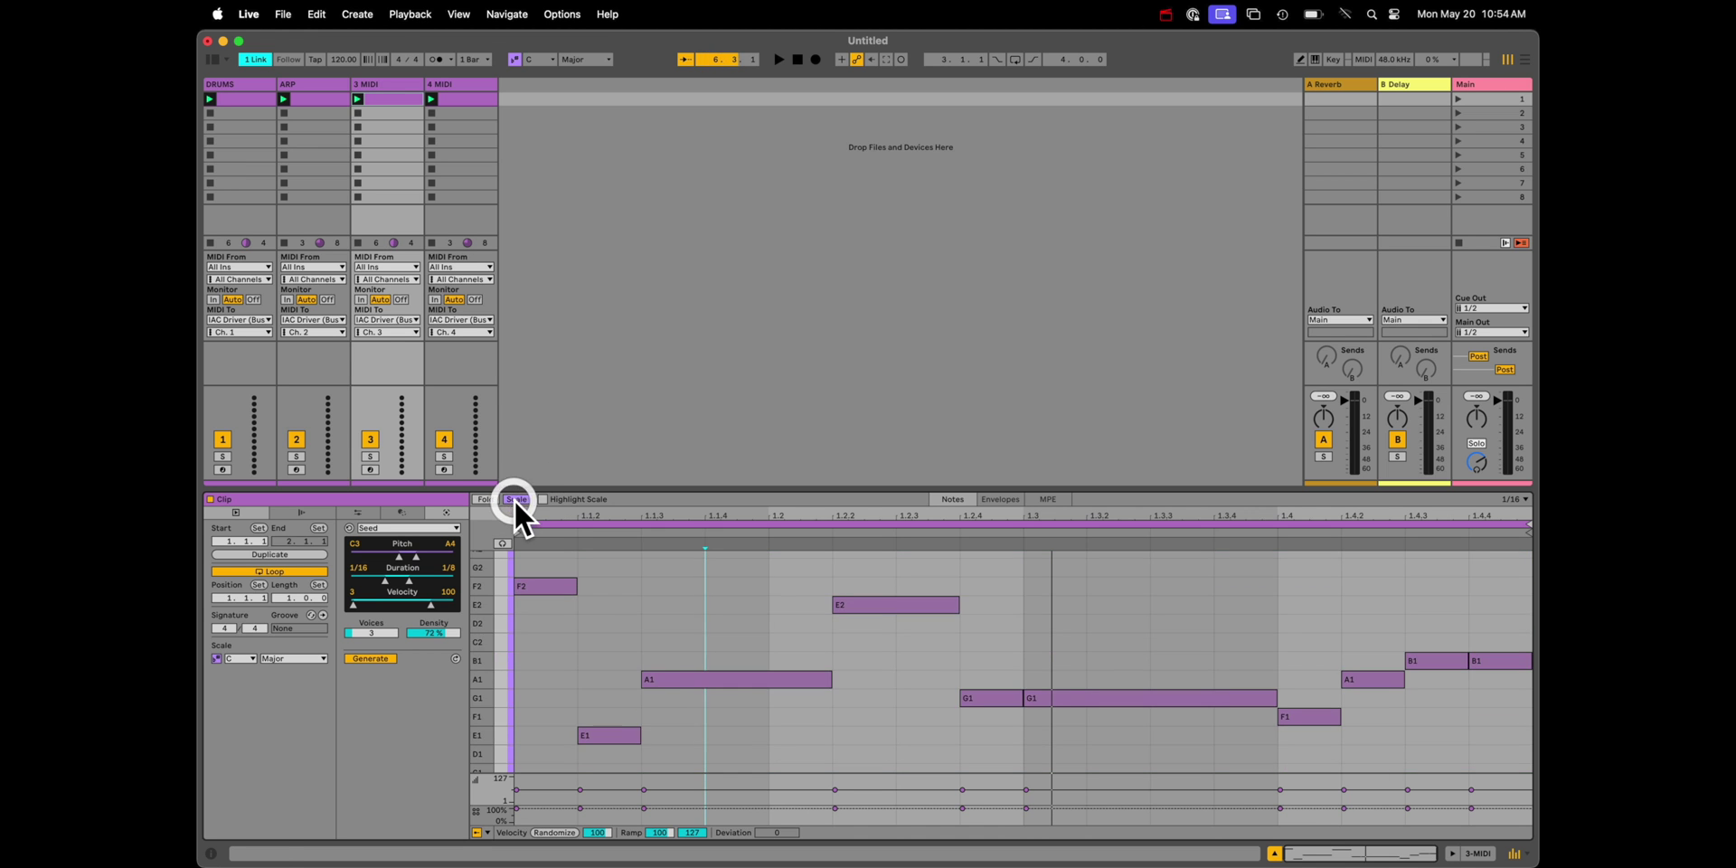
Step: Shorten the A1 note and add a G3 note at 1.1.4 and a C3 note at 1.2
{"action": "scroll", "coordinate": [659, 665], "scroll_direction": "down", "scroll_amount": 4}
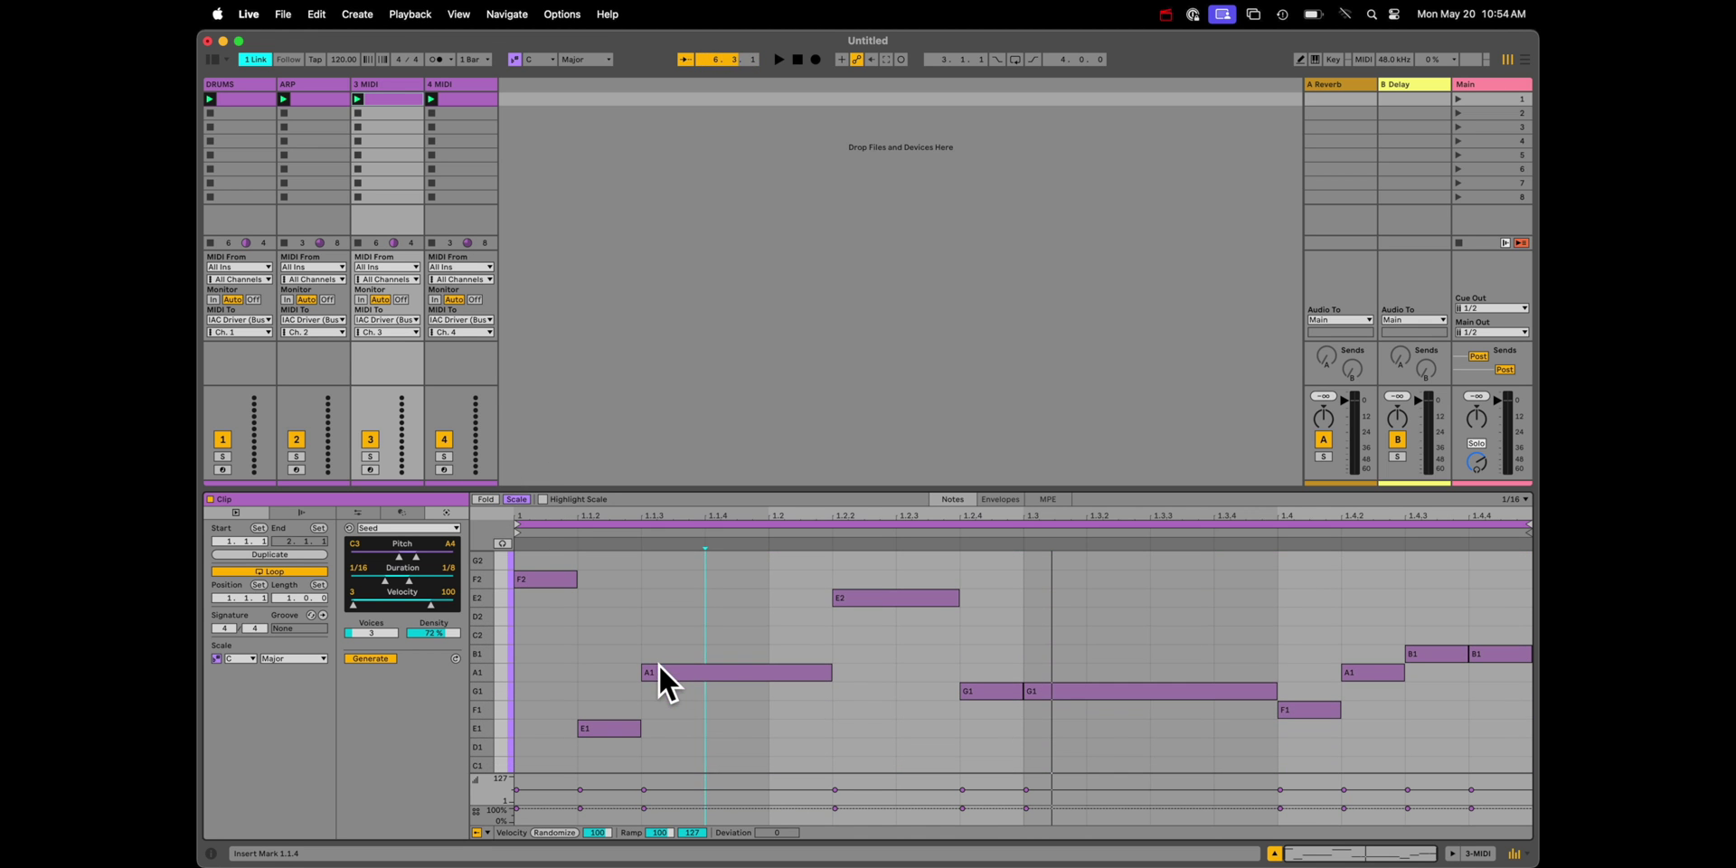
{"action": "left_click_drag", "start_coordinate": [830, 670], "coordinate": [724, 670]}
{"action": "scroll", "coordinate": [723, 671], "scroll_direction": "up", "scroll_amount": 6}
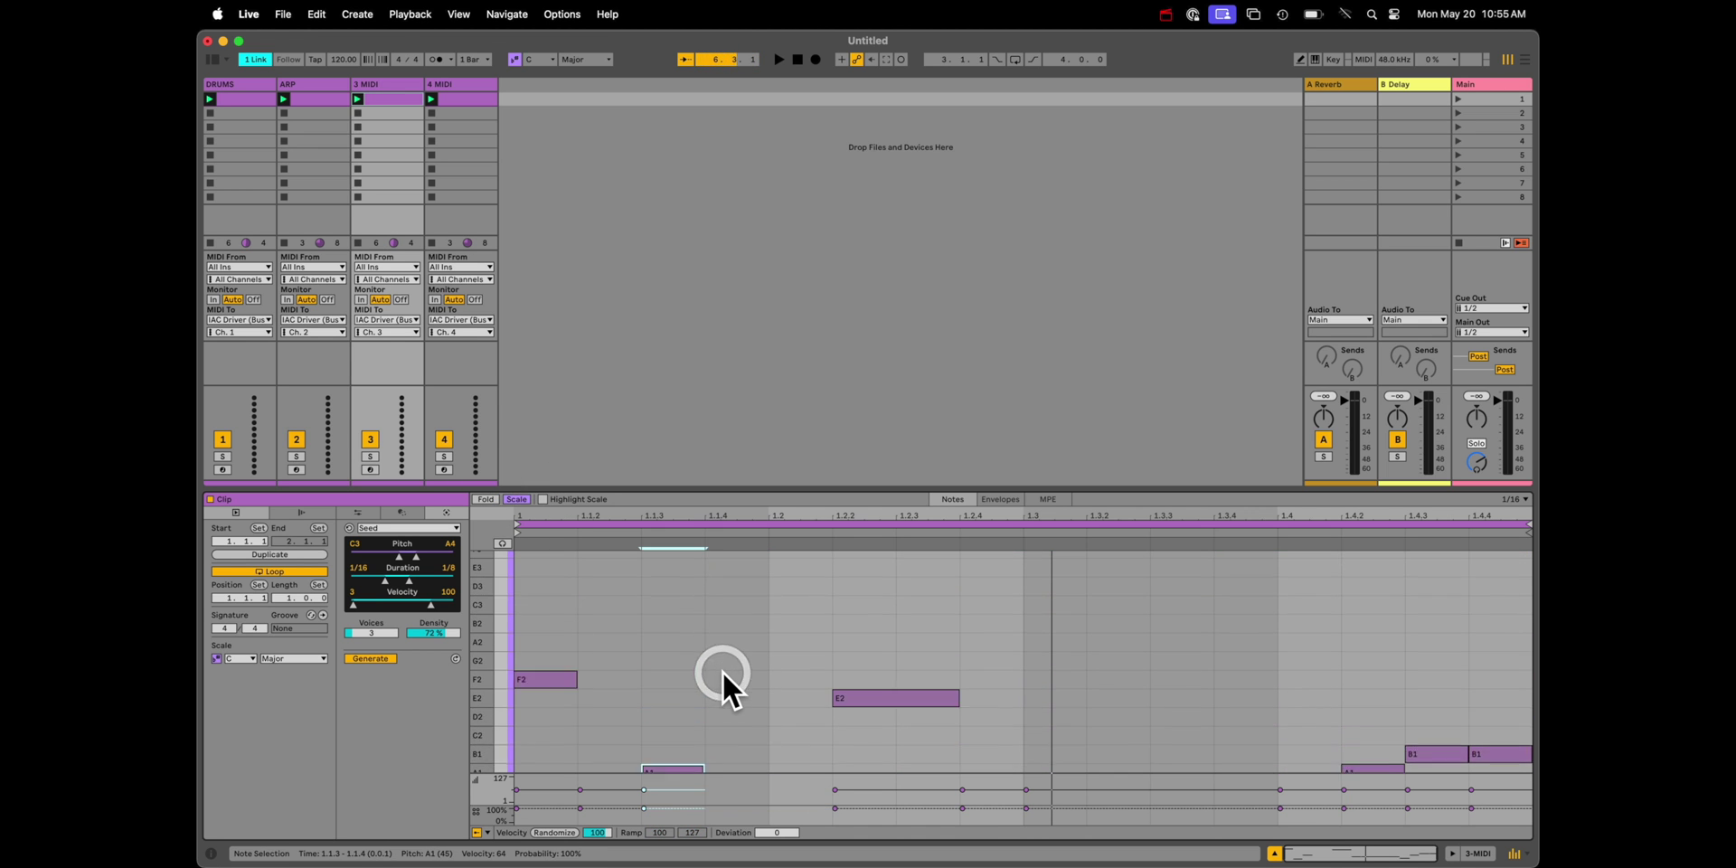
{"action": "double_click", "coordinate": [730, 556]}
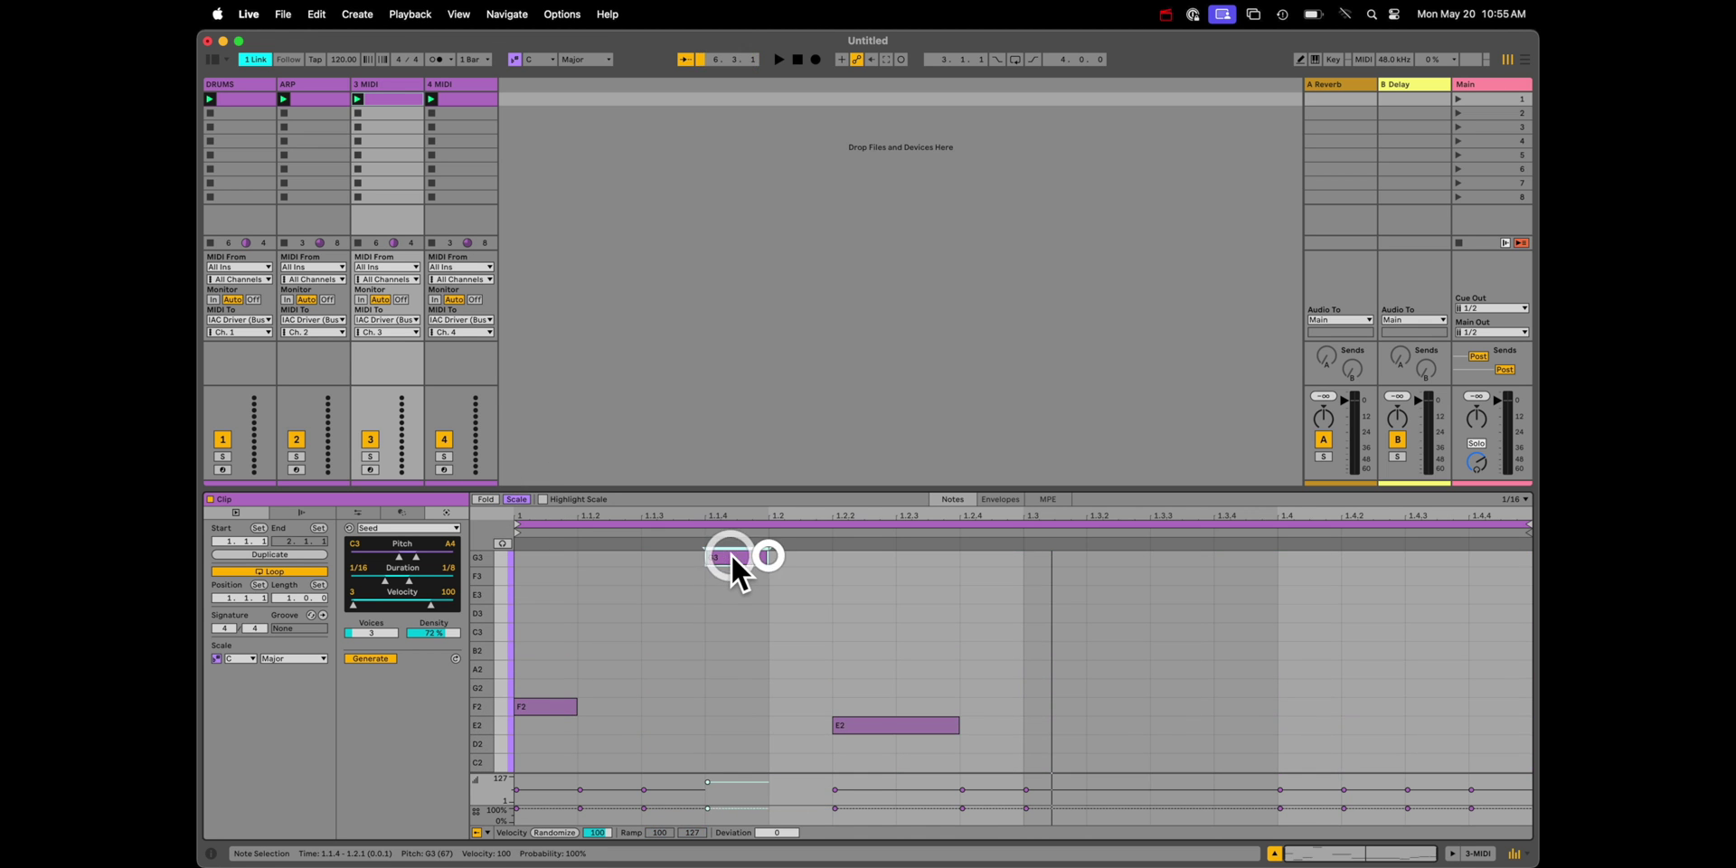
{"action": "double_click", "coordinate": [794, 633]}
{"action": "scroll", "coordinate": [1023, 637], "scroll_direction": "down", "scroll_amount": 7}
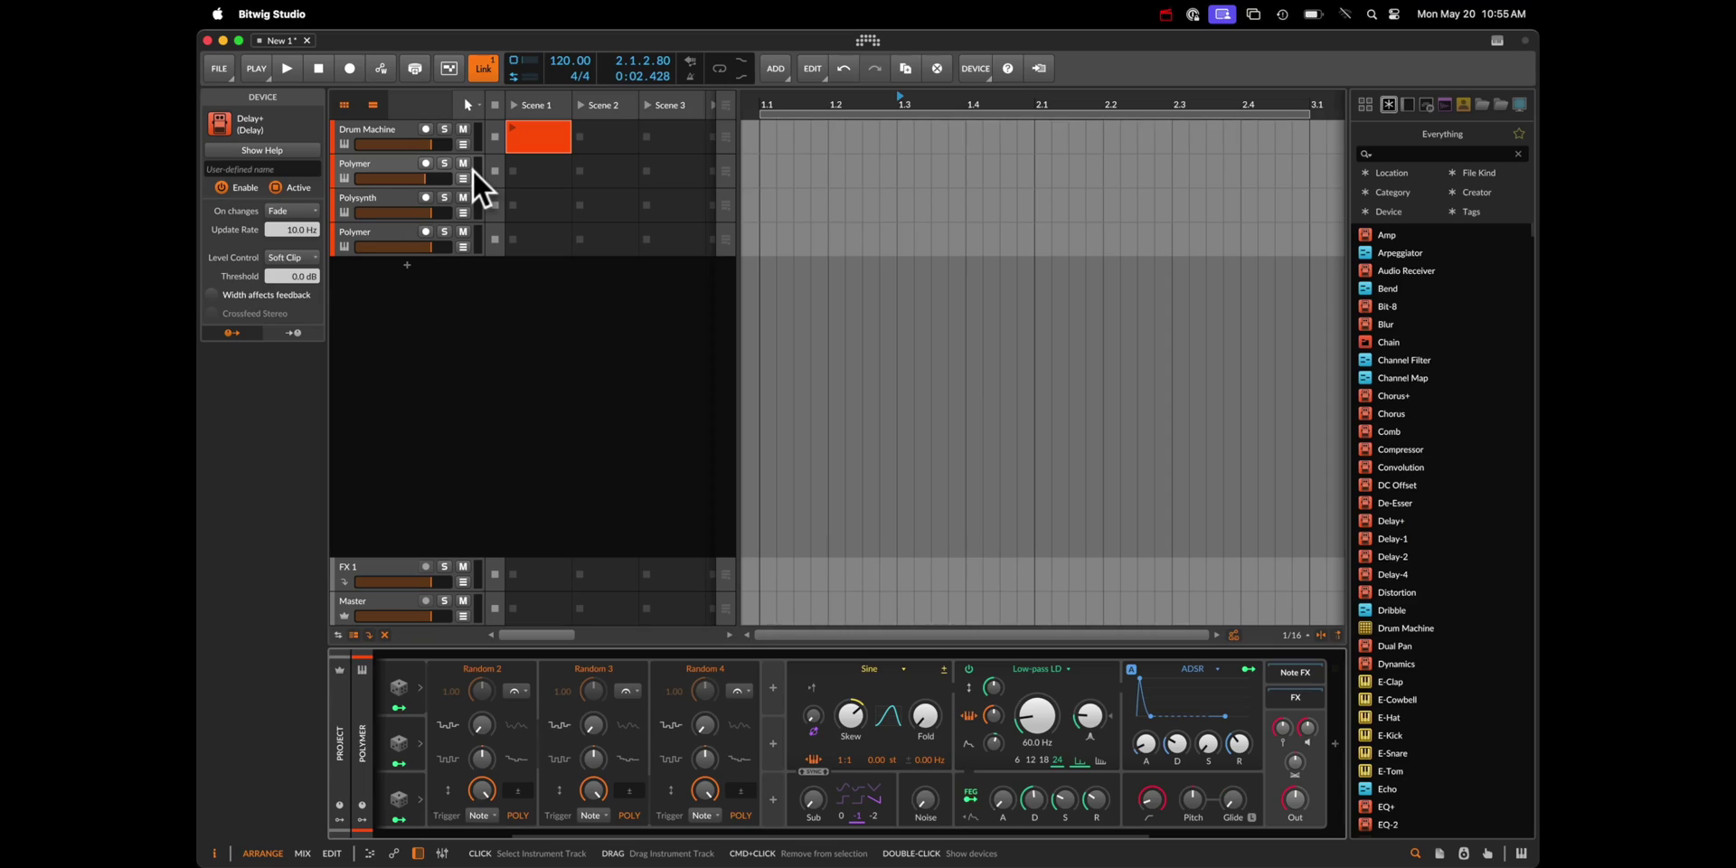
Step: Select the Polymer track and briefly start then stop playback
{"action": "left_click", "coordinate": [402, 172]}
{"action": "key", "text": "space"}
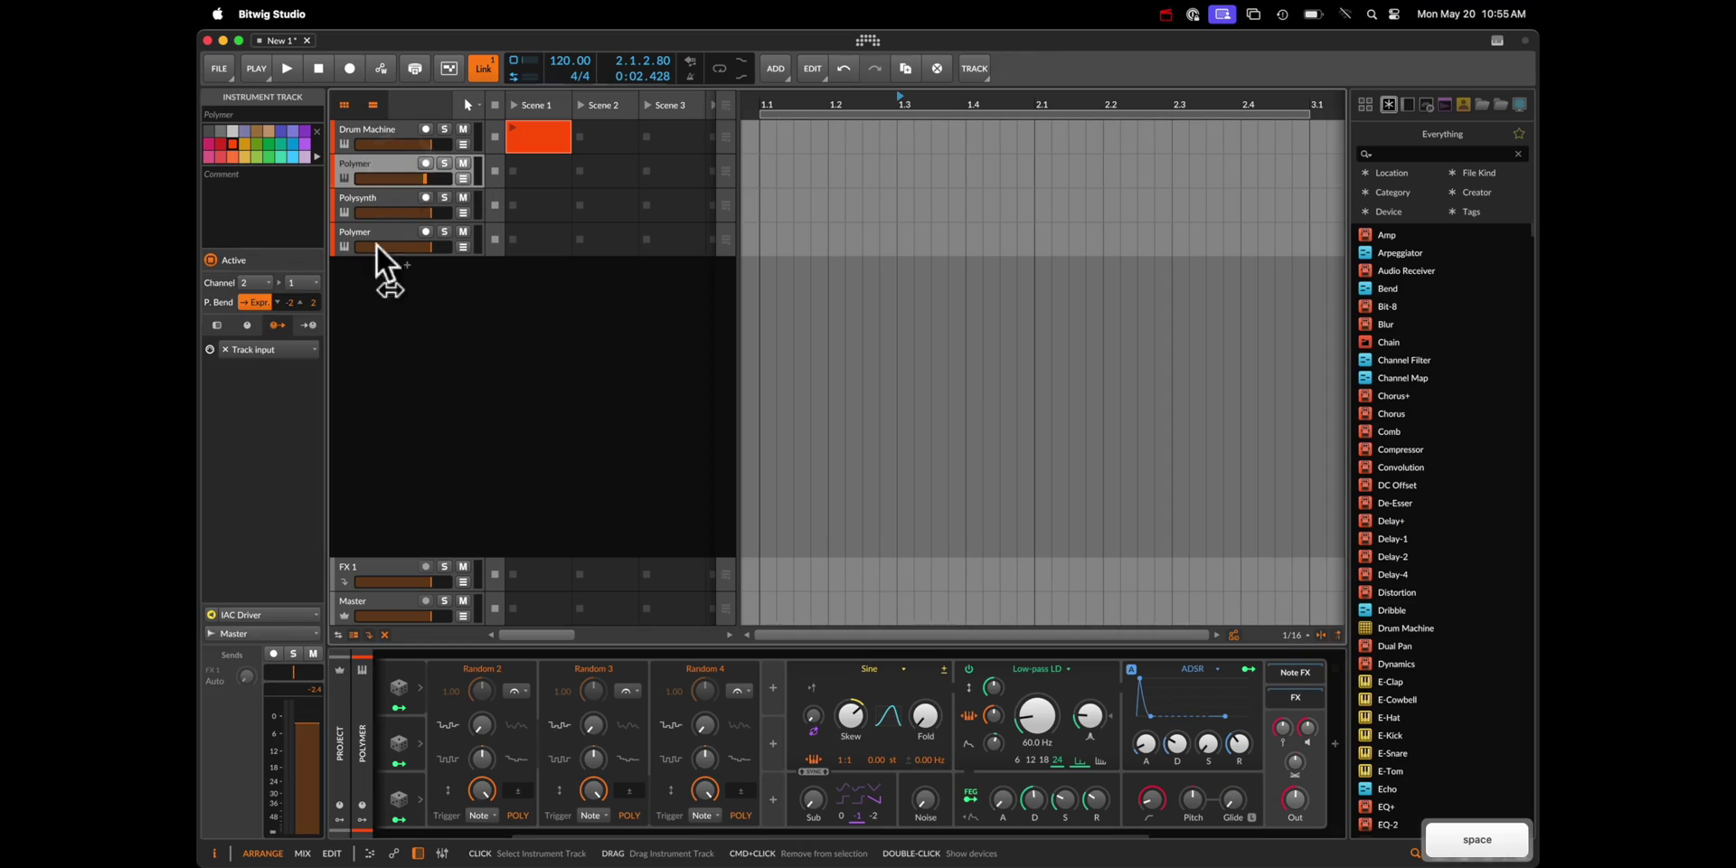
{"action": "key", "text": "space"}
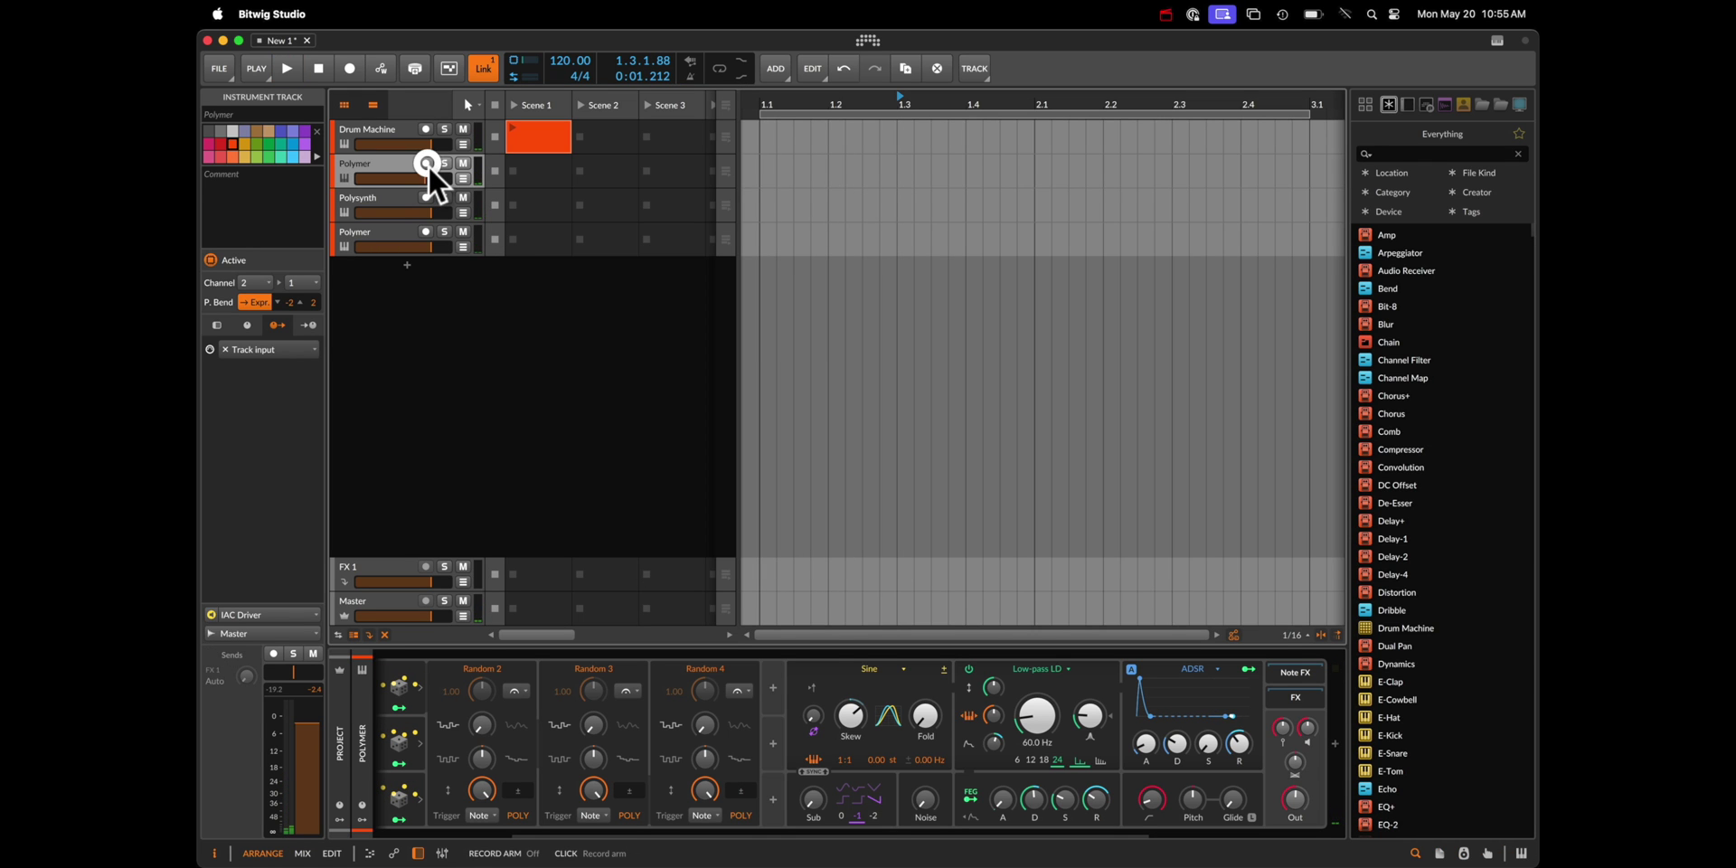
Step: Record-arm the Polysynth, second Polymer and Drum Machine tracks, then select the Drum Machine's Scene 2 slot
{"action": "left_click", "coordinate": [424, 197]}
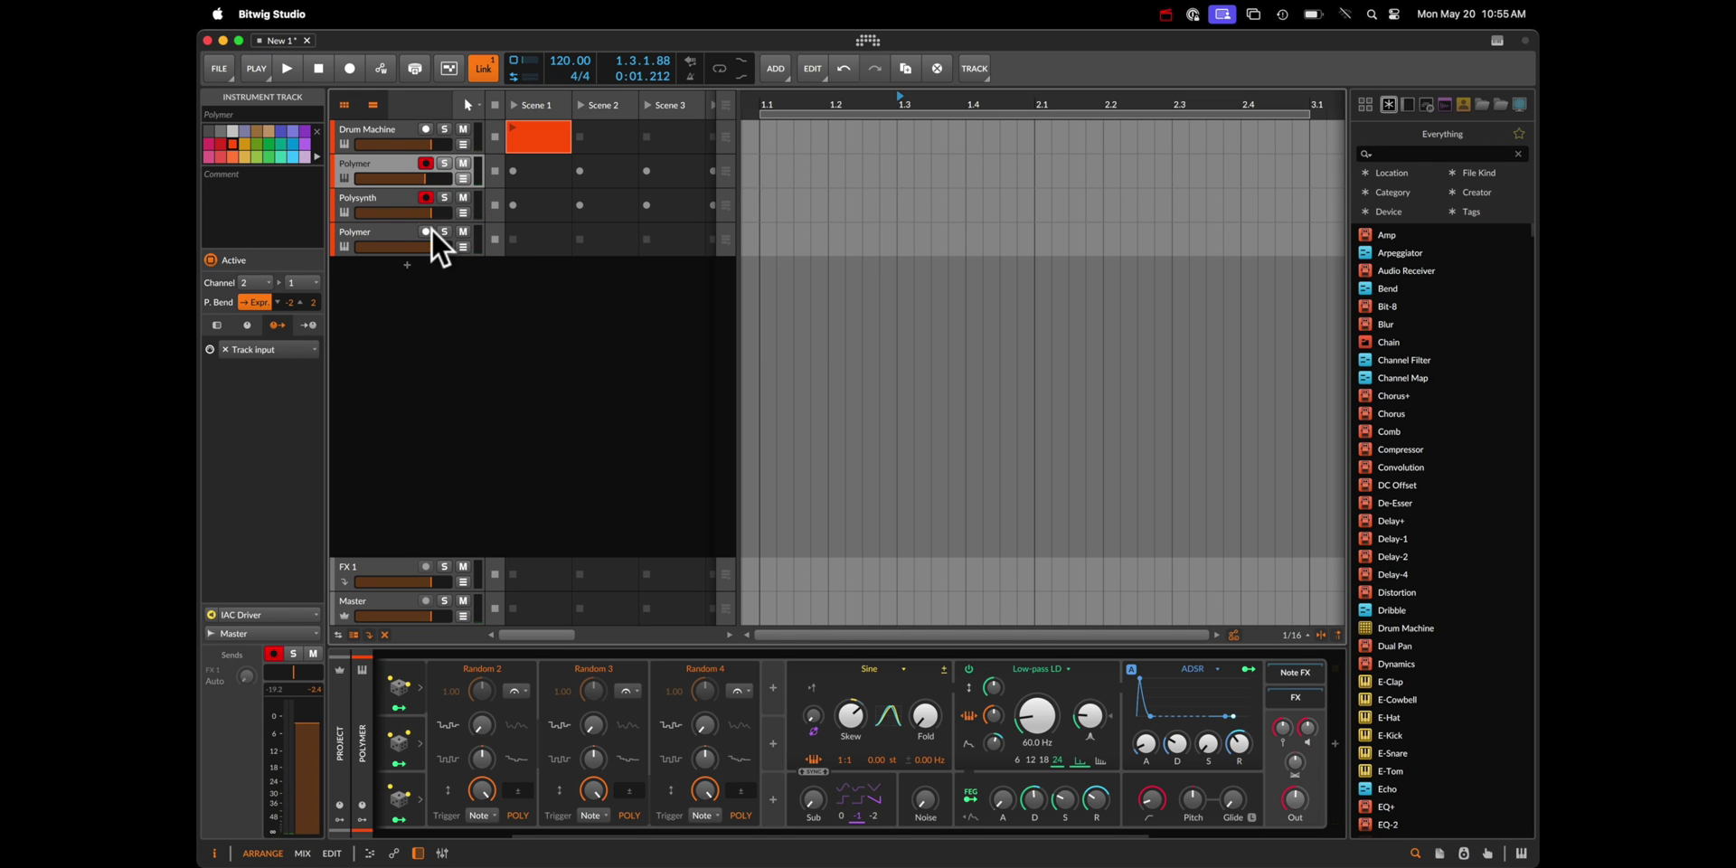
{"action": "left_click", "coordinate": [425, 232]}
{"action": "left_click", "coordinate": [425, 129]}
{"action": "left_click", "coordinate": [608, 139]}
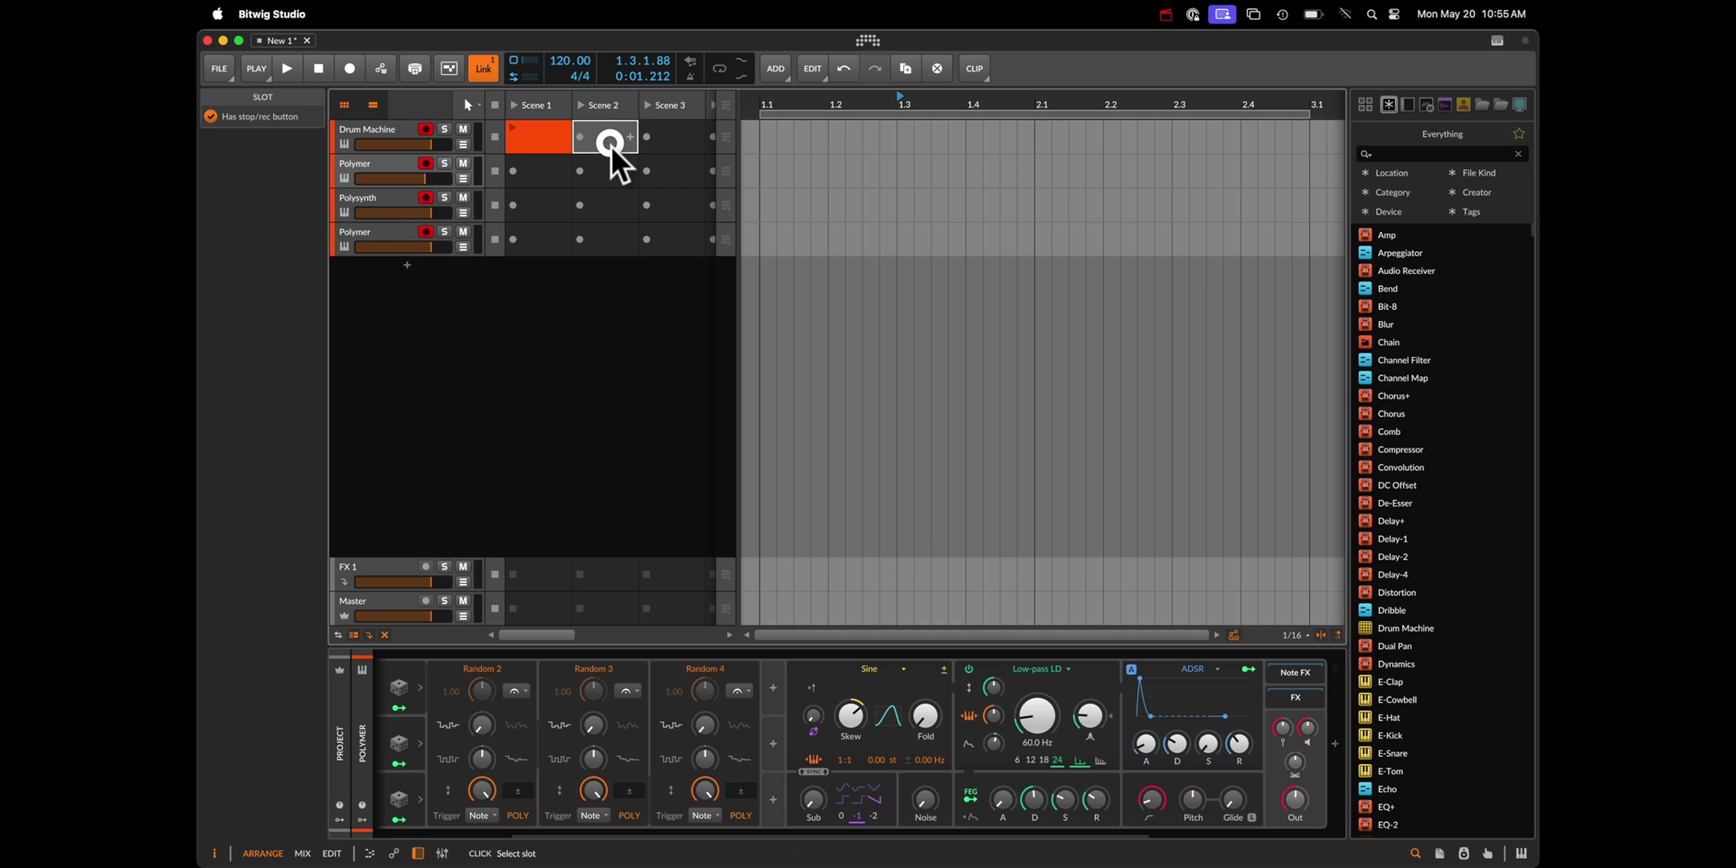
{"action": "key", "text": "super+Tab"}
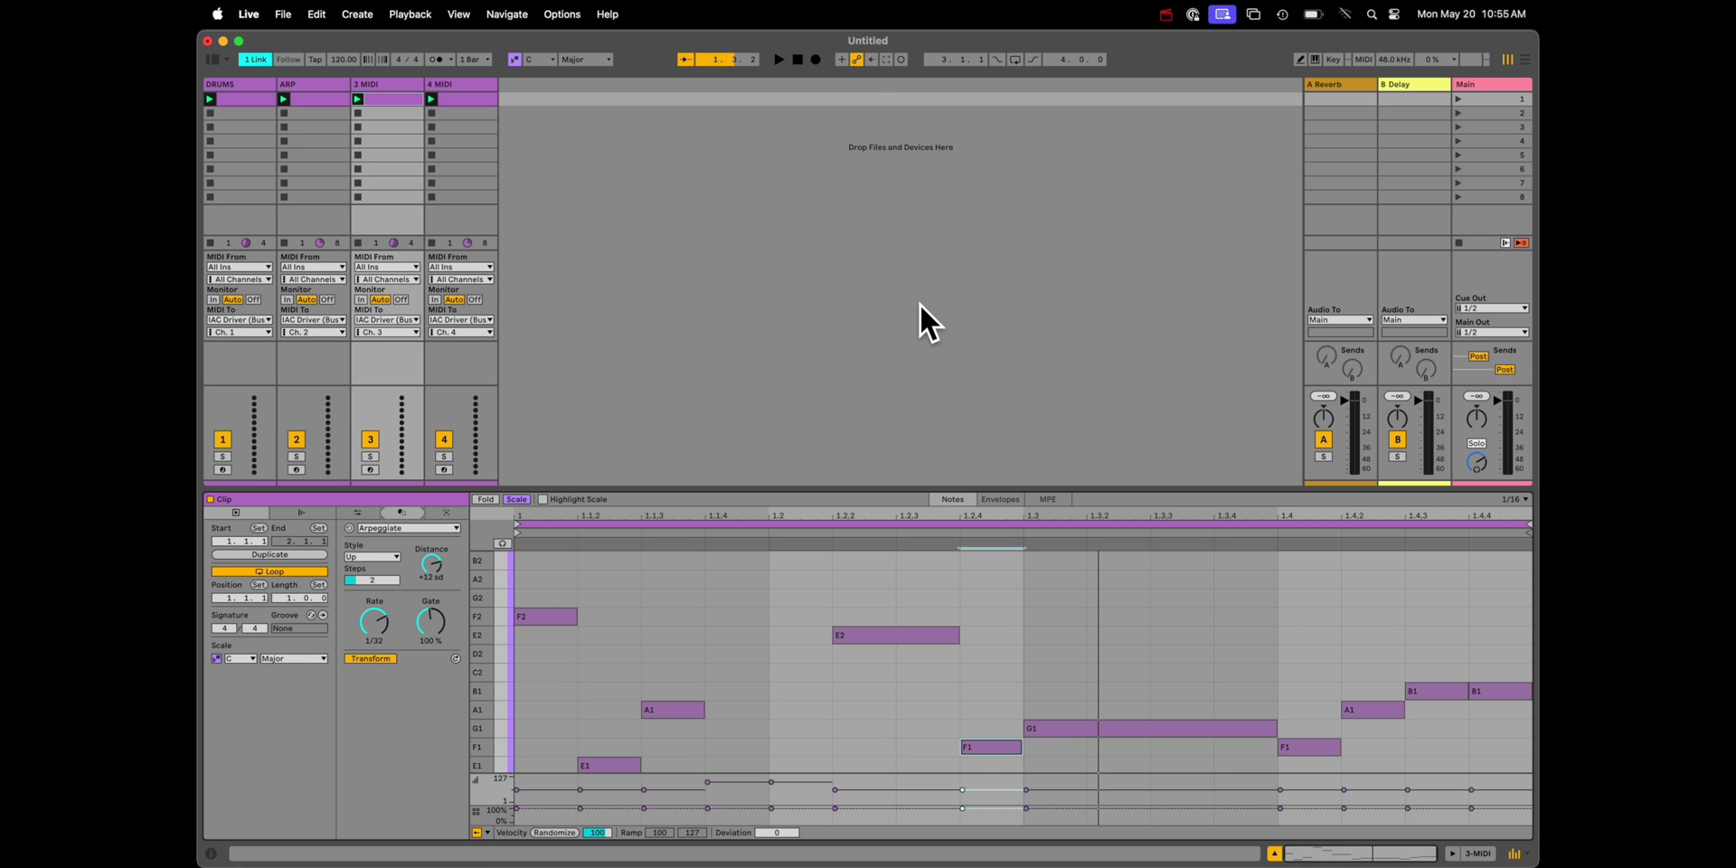
Step: In Bitwig, select all four Scene 2 slots and start recording clips into them
{"action": "key", "text": "super+Tab"}
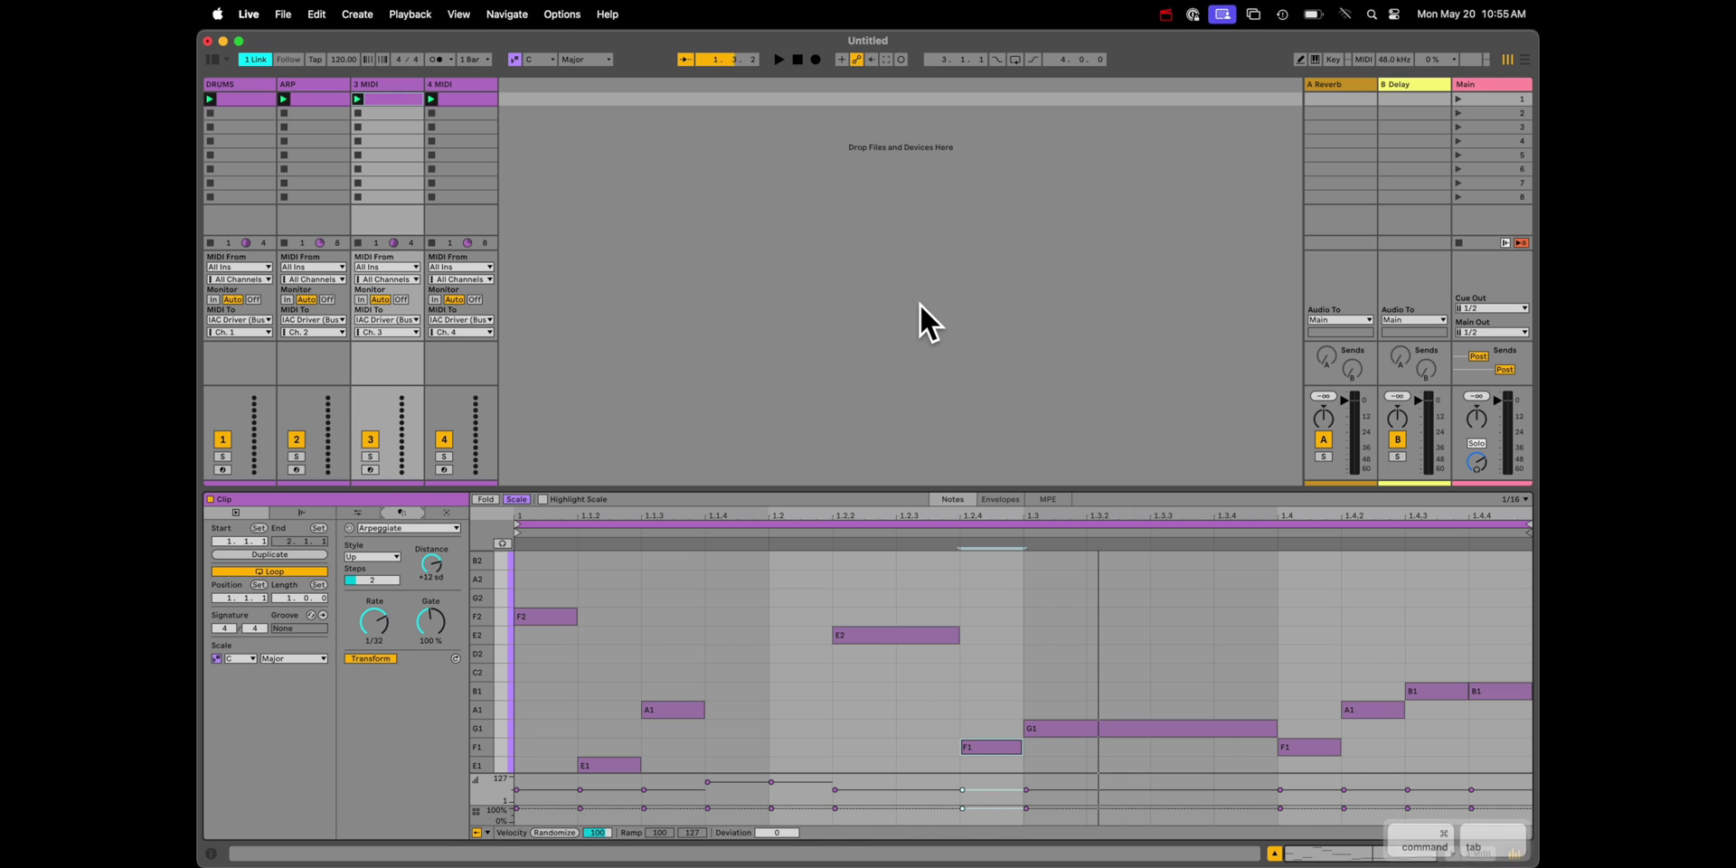
{"action": "left_click", "coordinate": [590, 241], "text": "shift"}
{"action": "key", "text": "Return"}
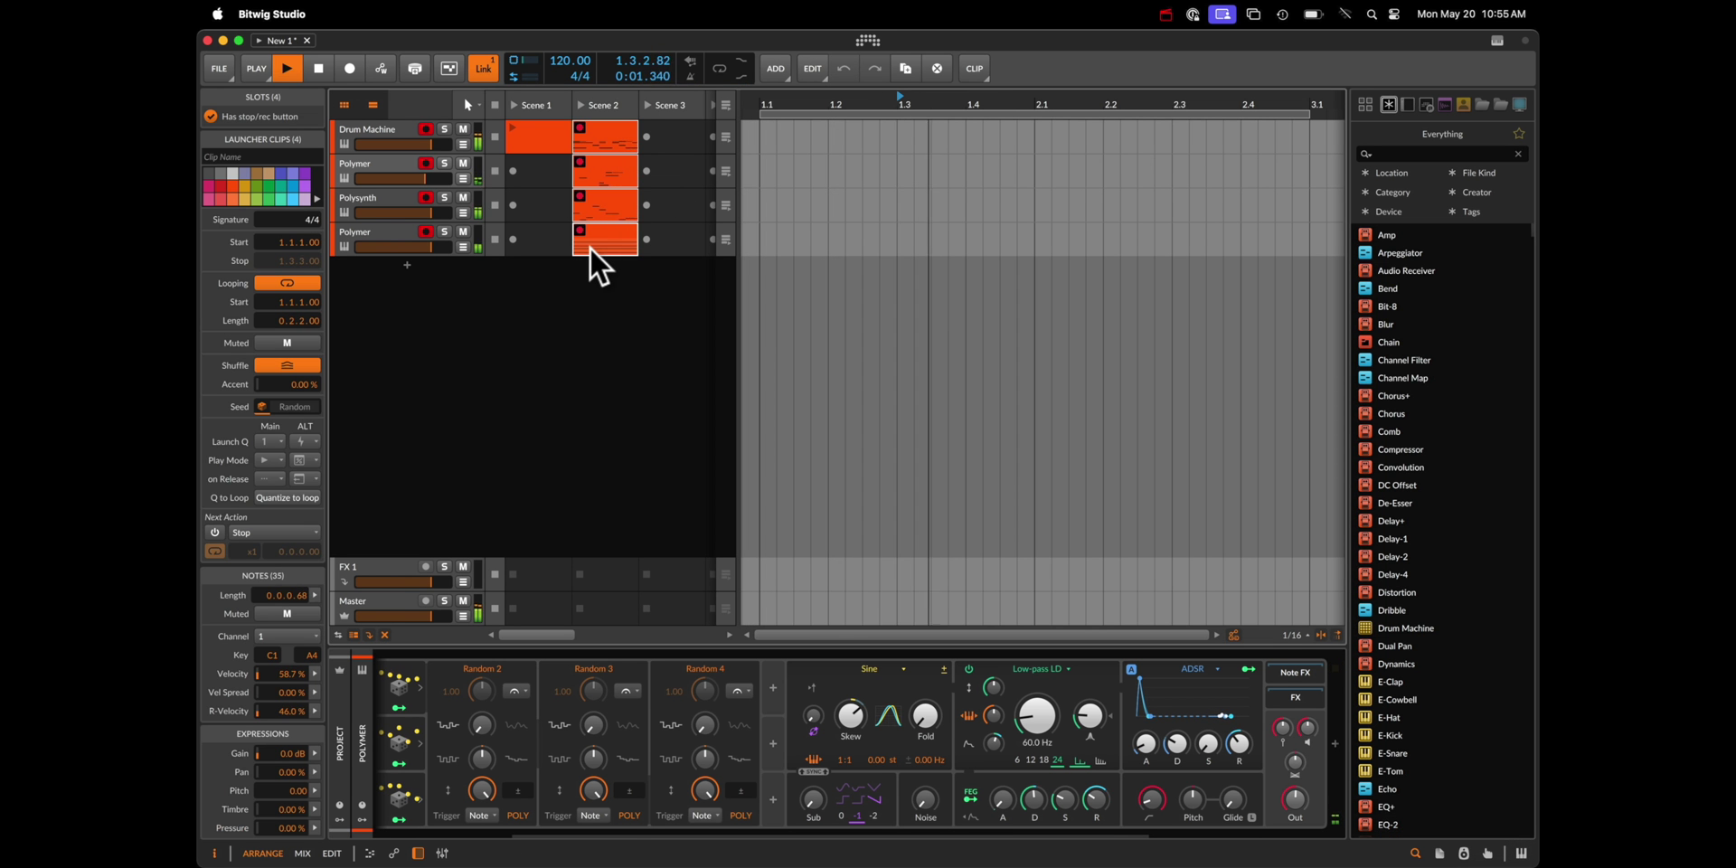
{"action": "key", "text": "super+Tab"}
{"action": "key", "text": "super+Tab"}
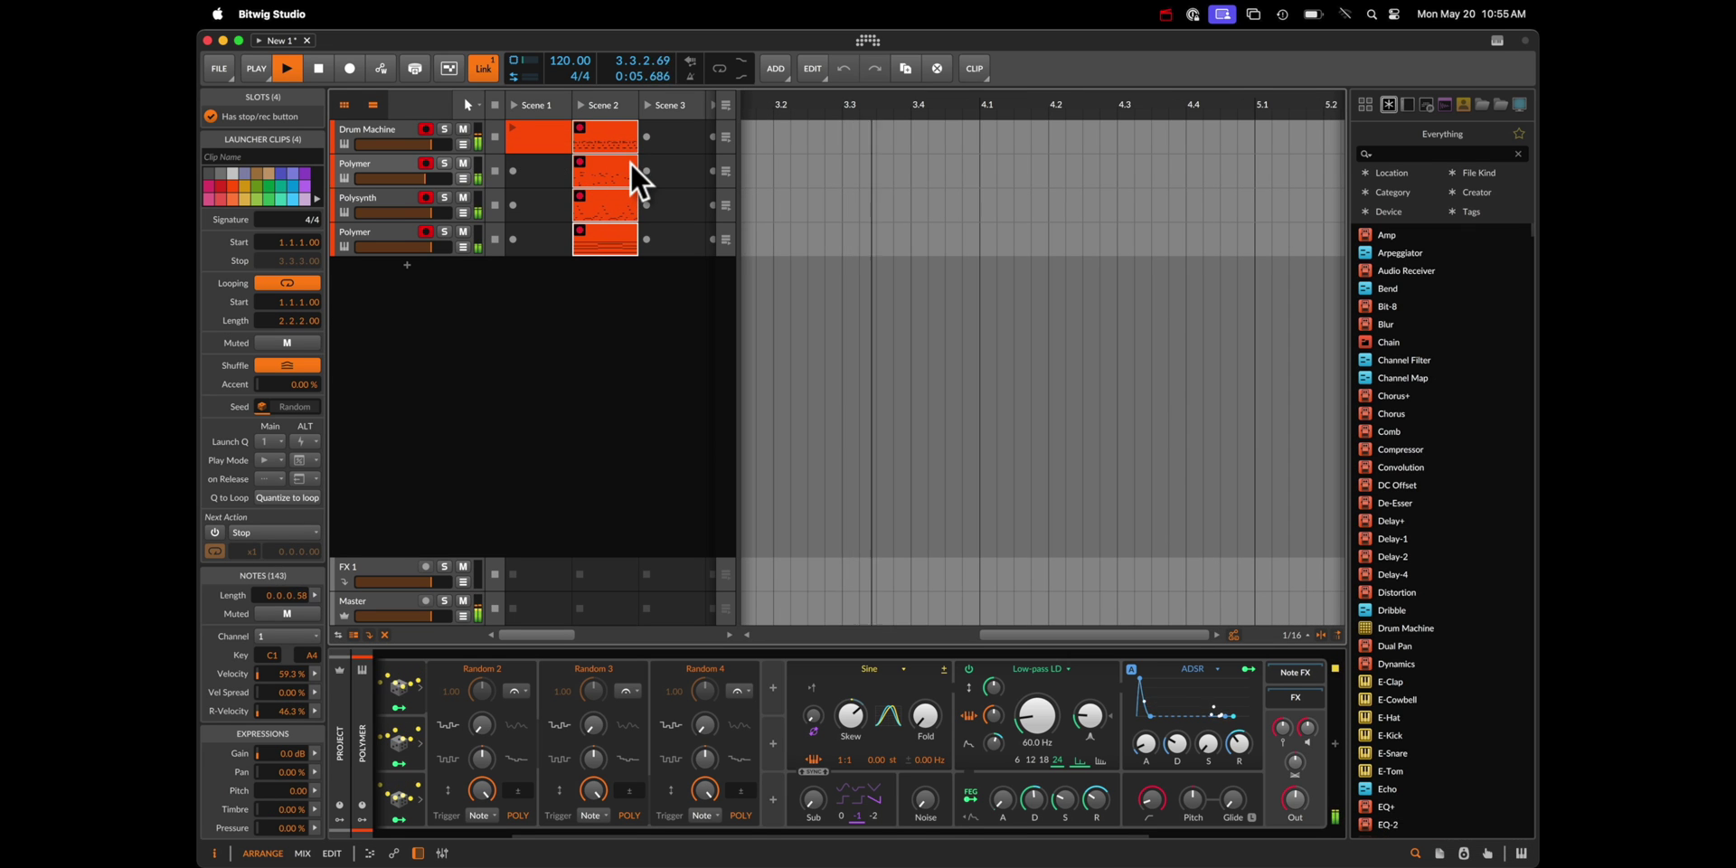
{"action": "key", "text": "super+Tab"}
Step: In Live, select the ARP clip's final eight notes and switch to the Seed generator
{"action": "left_click", "coordinate": [331, 101]}
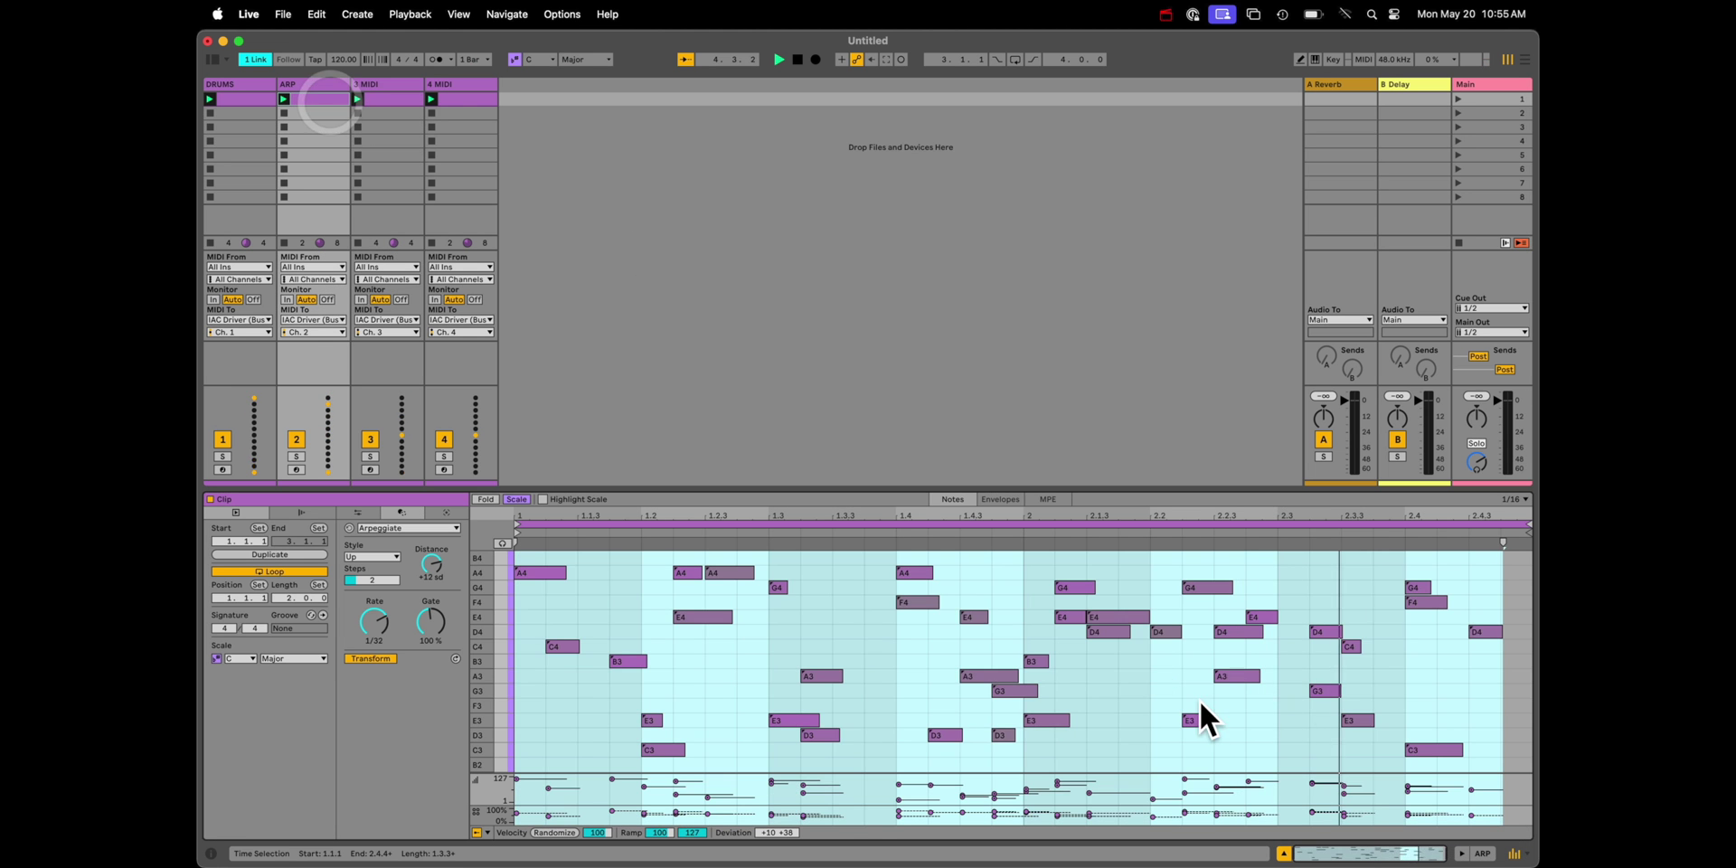
{"action": "left_click_drag", "start_coordinate": [1302, 760], "coordinate": [1516, 551]}
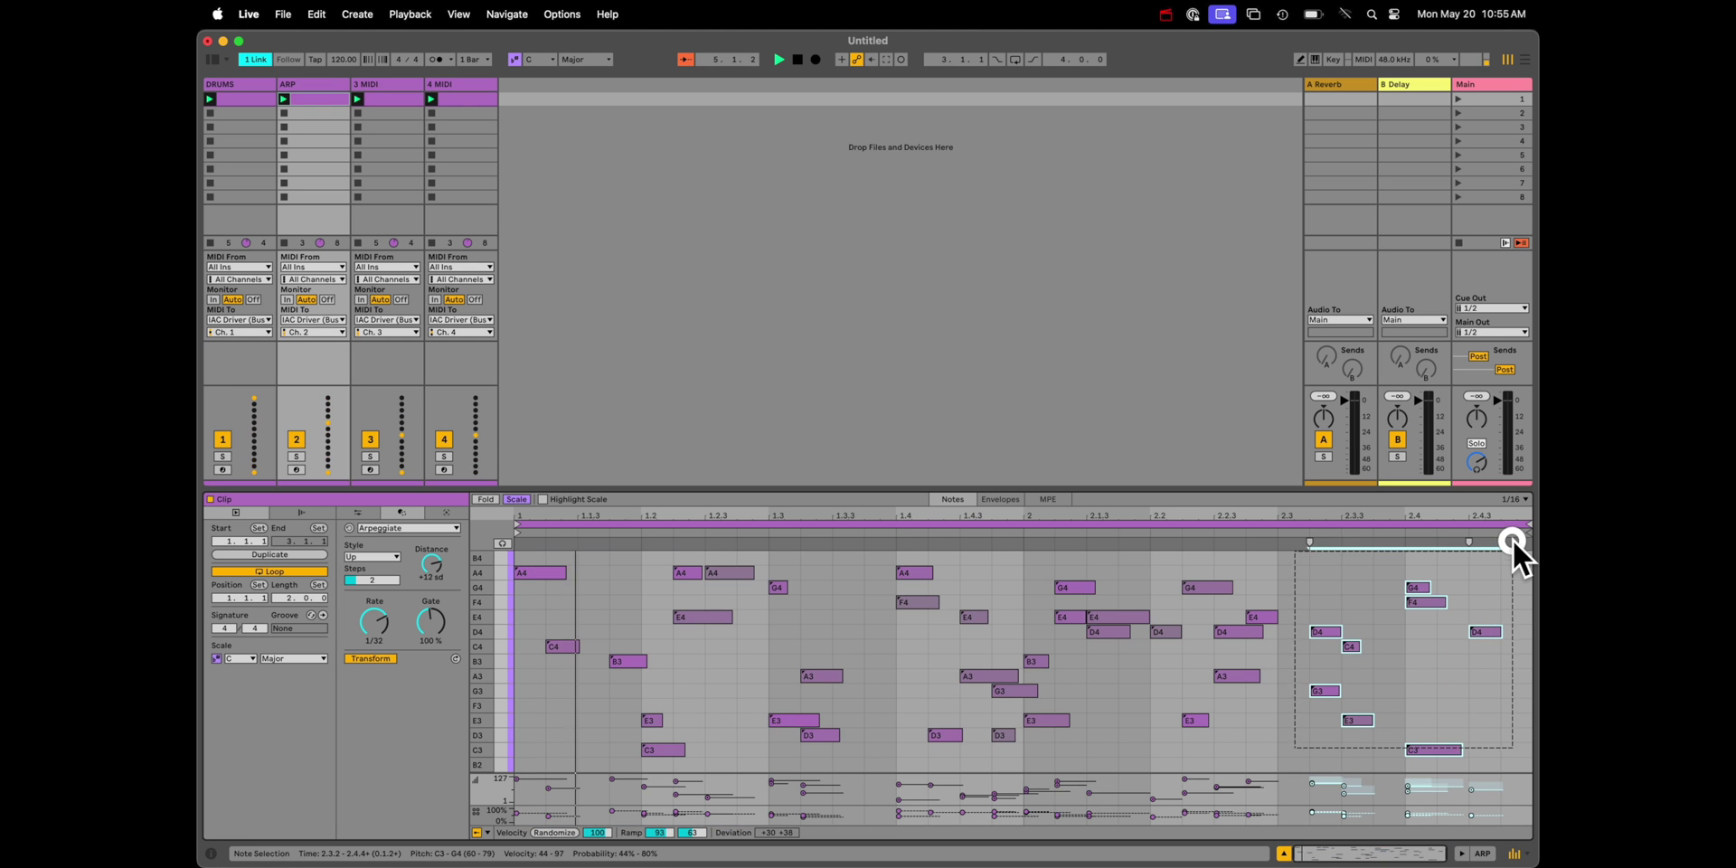
{"action": "left_click", "coordinate": [445, 512]}
Step: Regenerate those notes with 4 voices and a pitch range topping out at G5
{"action": "left_click_drag", "start_coordinate": [425, 574], "coordinate": [431, 568]}
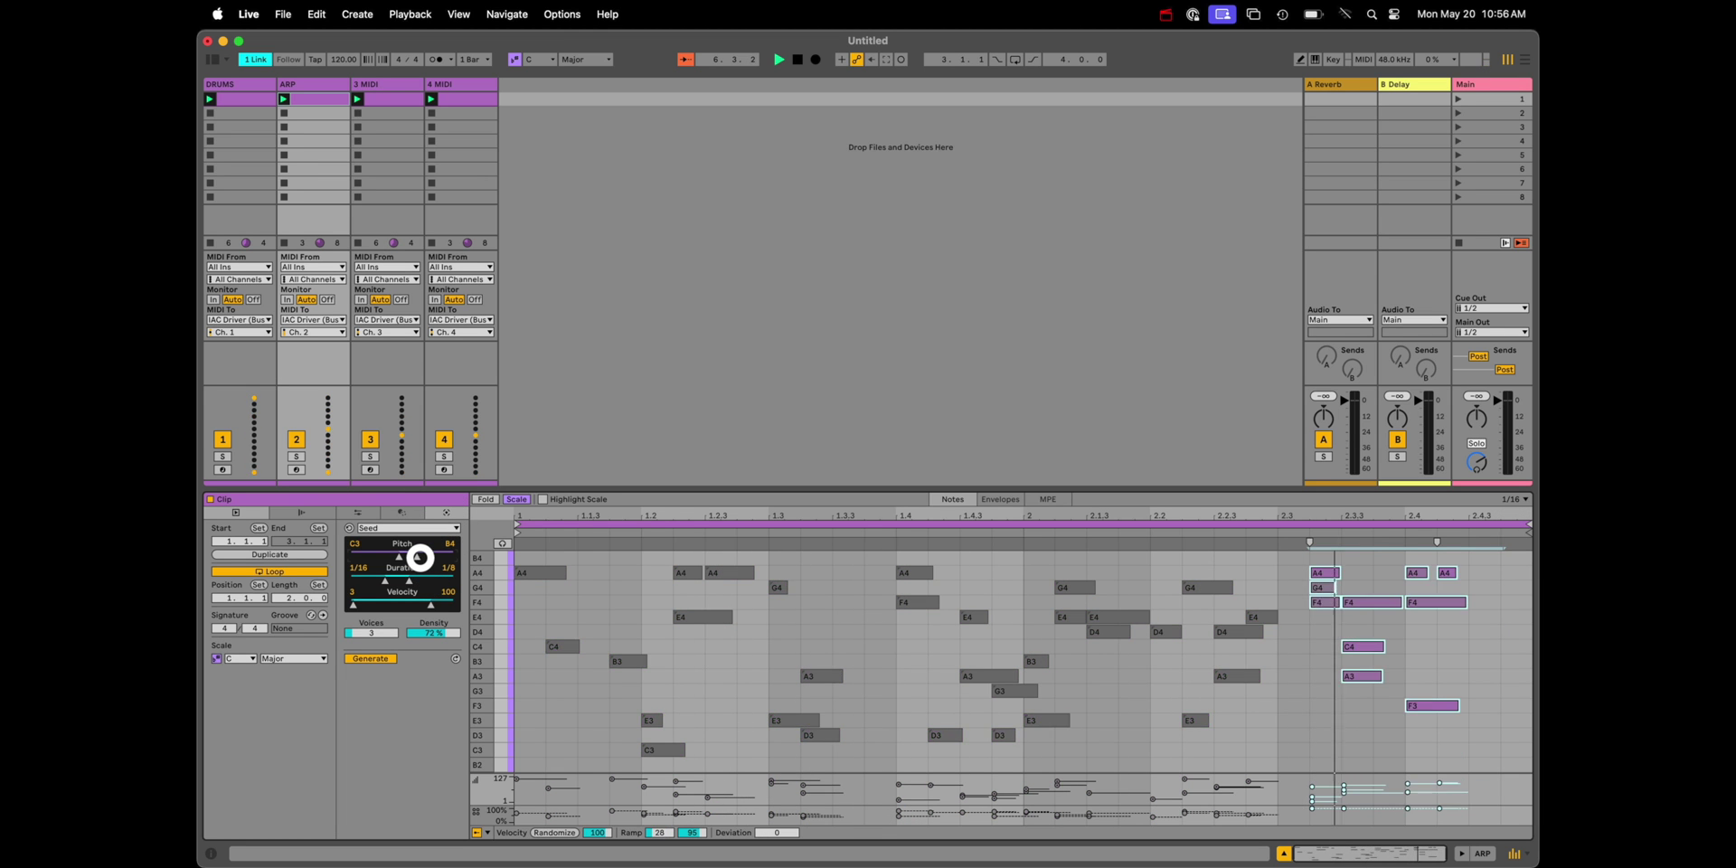
{"action": "key", "text": "super+Tab"}
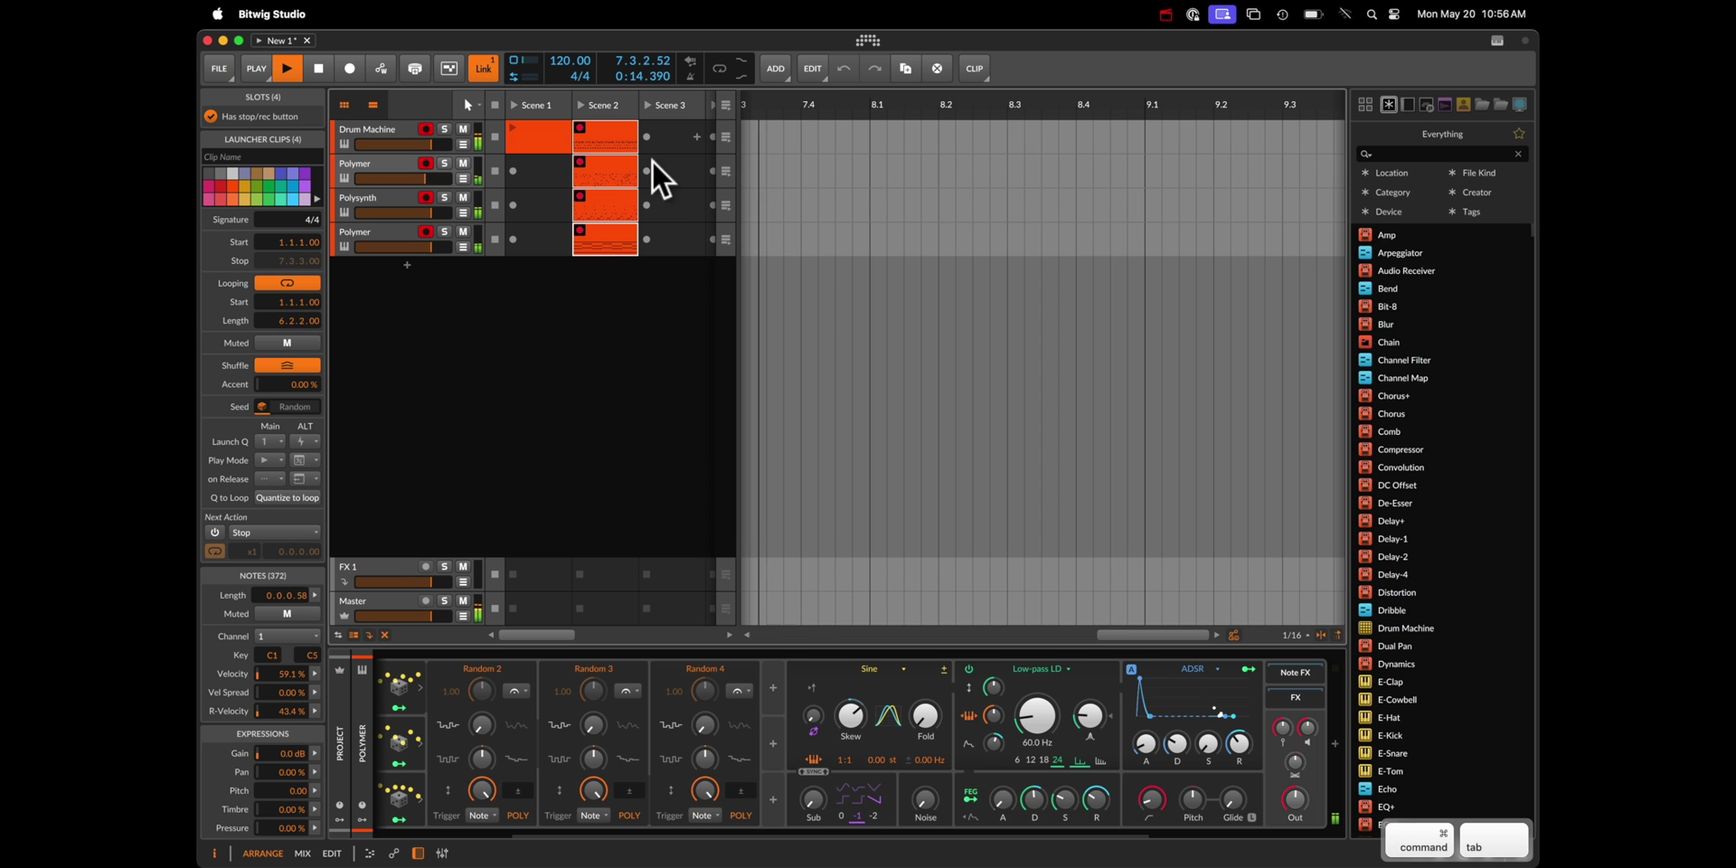
{"action": "key", "text": "super+Tab"}
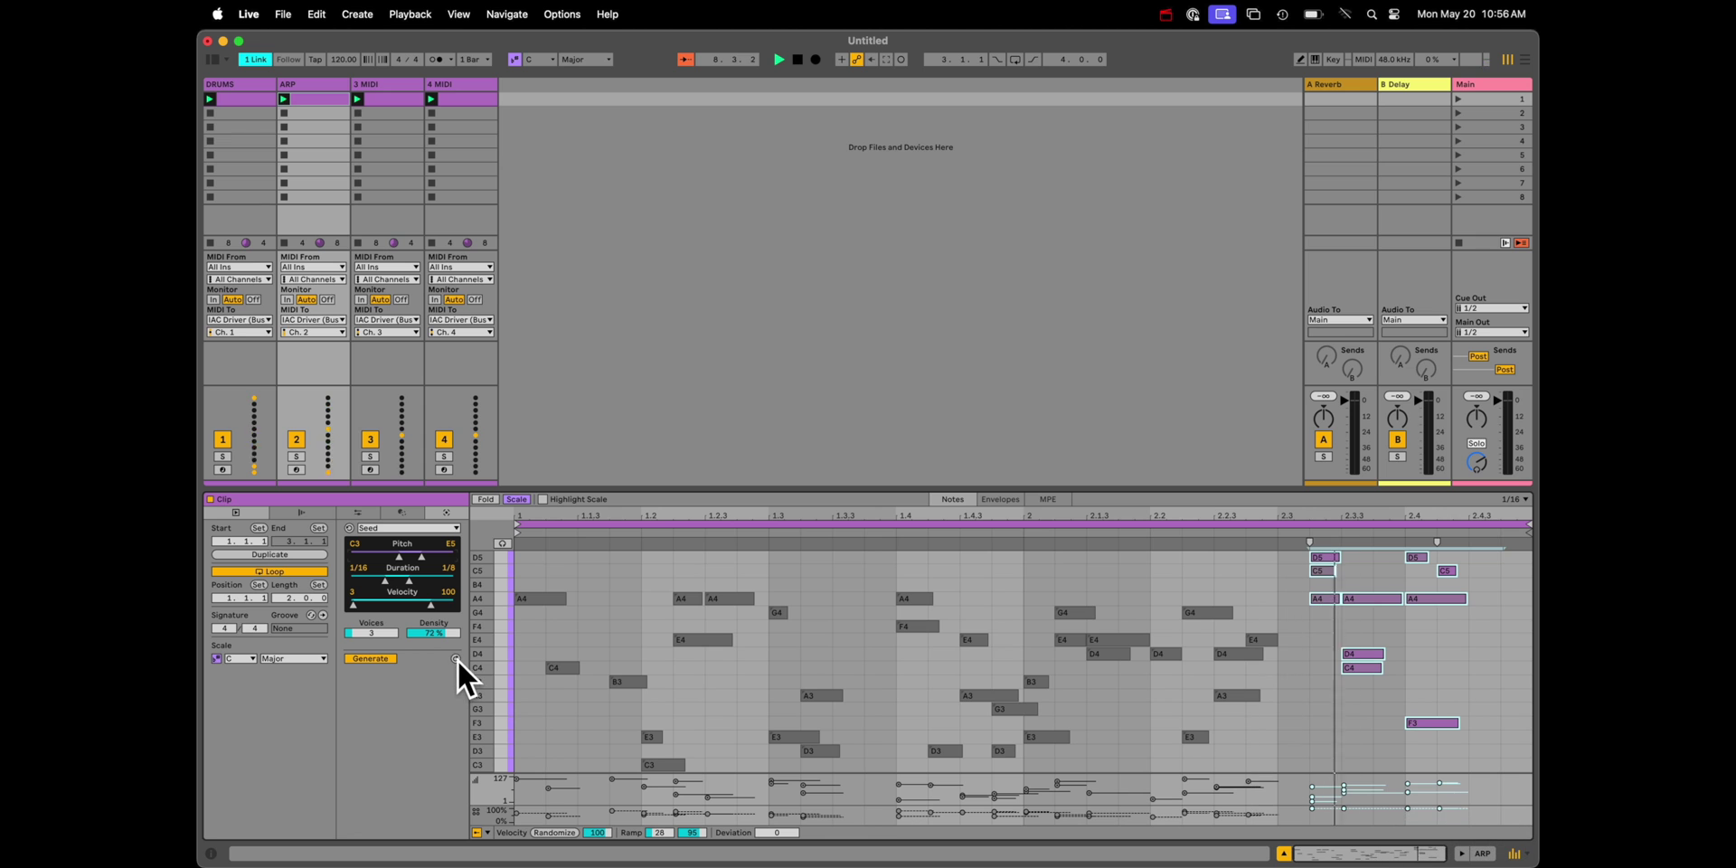
{"action": "left_click", "coordinate": [385, 635]}
{"action": "left_click_drag", "start_coordinate": [385, 635], "coordinate": [421, 636]}
{"action": "left_click", "coordinate": [419, 632]}
{"action": "left_click_drag", "start_coordinate": [421, 556], "coordinate": [384, 582]}
Step: Open the Polymer track's recorded Scene 2 clip in Bitwig's Detail Editor to view its notes
{"action": "key", "text": "super+Tab"}
{"action": "double_click", "coordinate": [628, 178]}
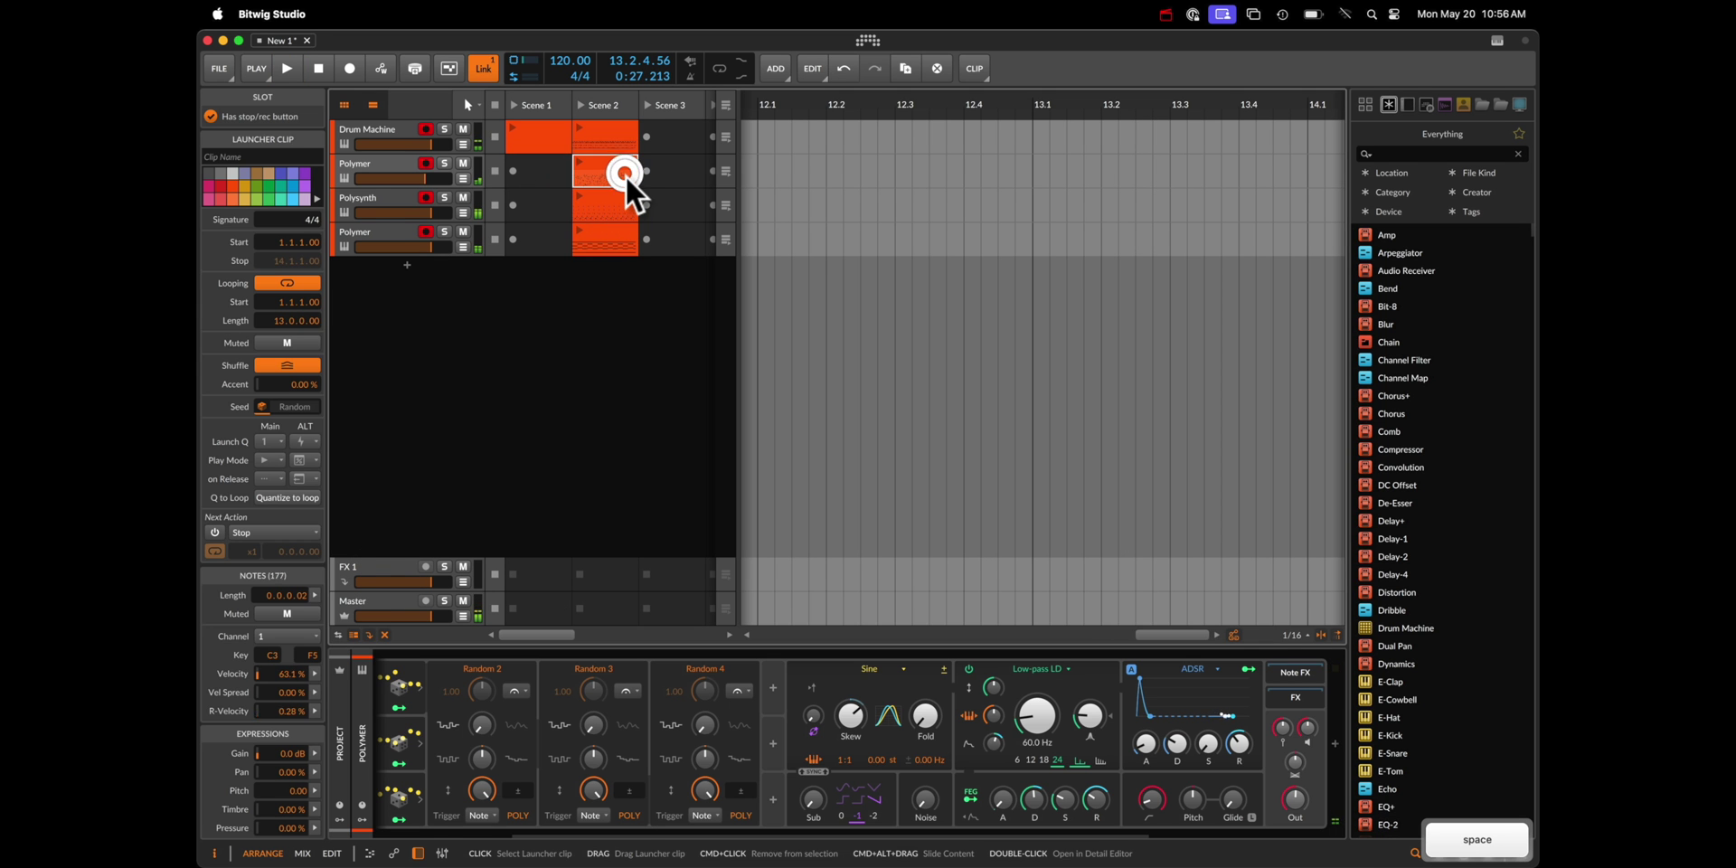
{"action": "scroll", "coordinate": [850, 800], "scroll_direction": "down", "scroll_amount": 10}
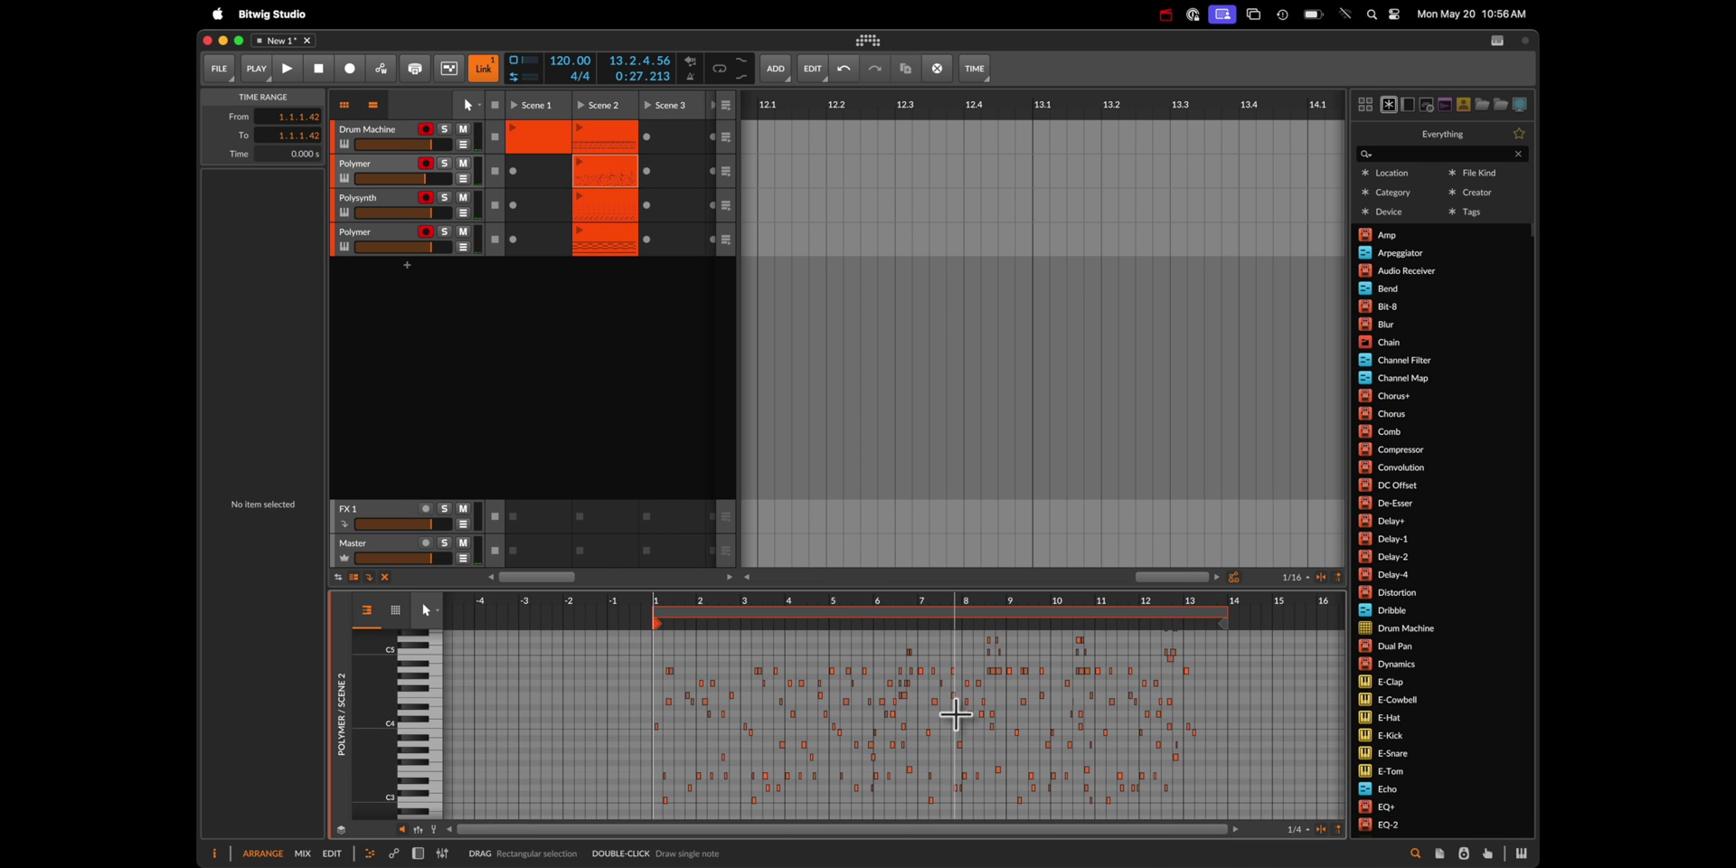